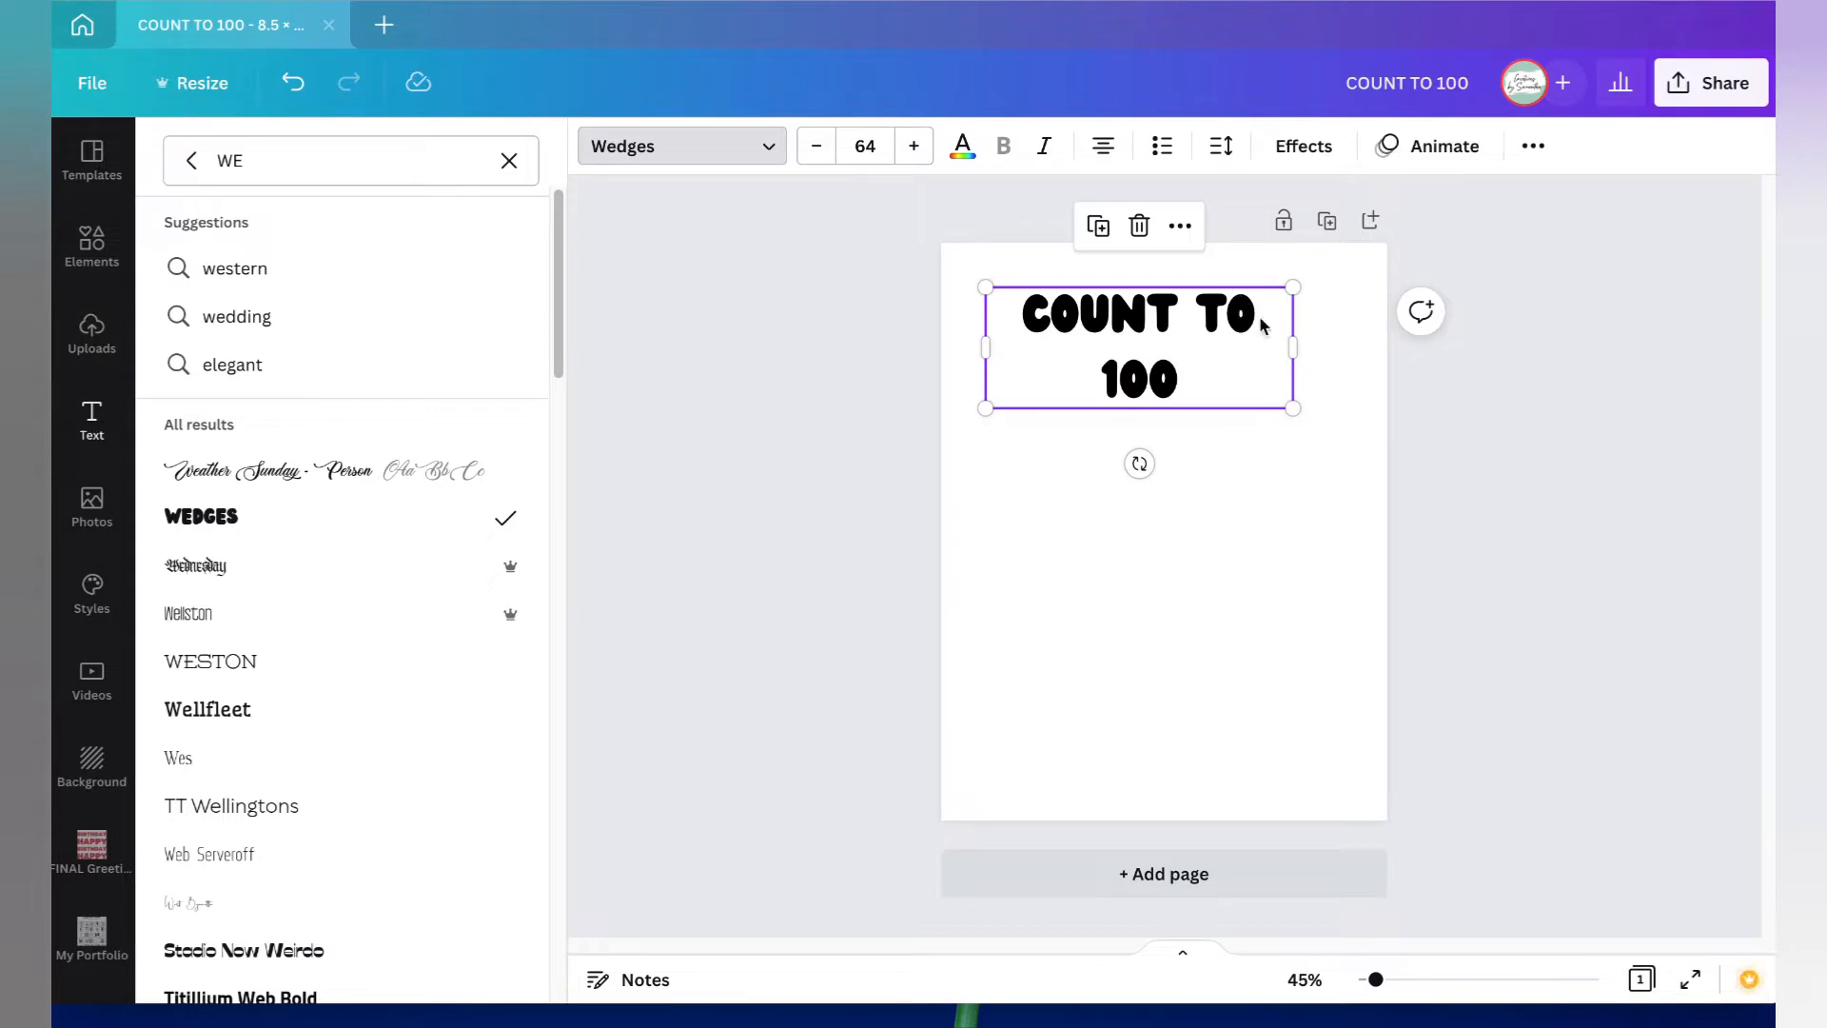
Step: Fit the COUNT TO 100 title on one line at font size 60 and center it near the page's upper edge
drag(1293, 348, 1357, 348)
click(816, 146)
click(816, 147)
click(815, 147)
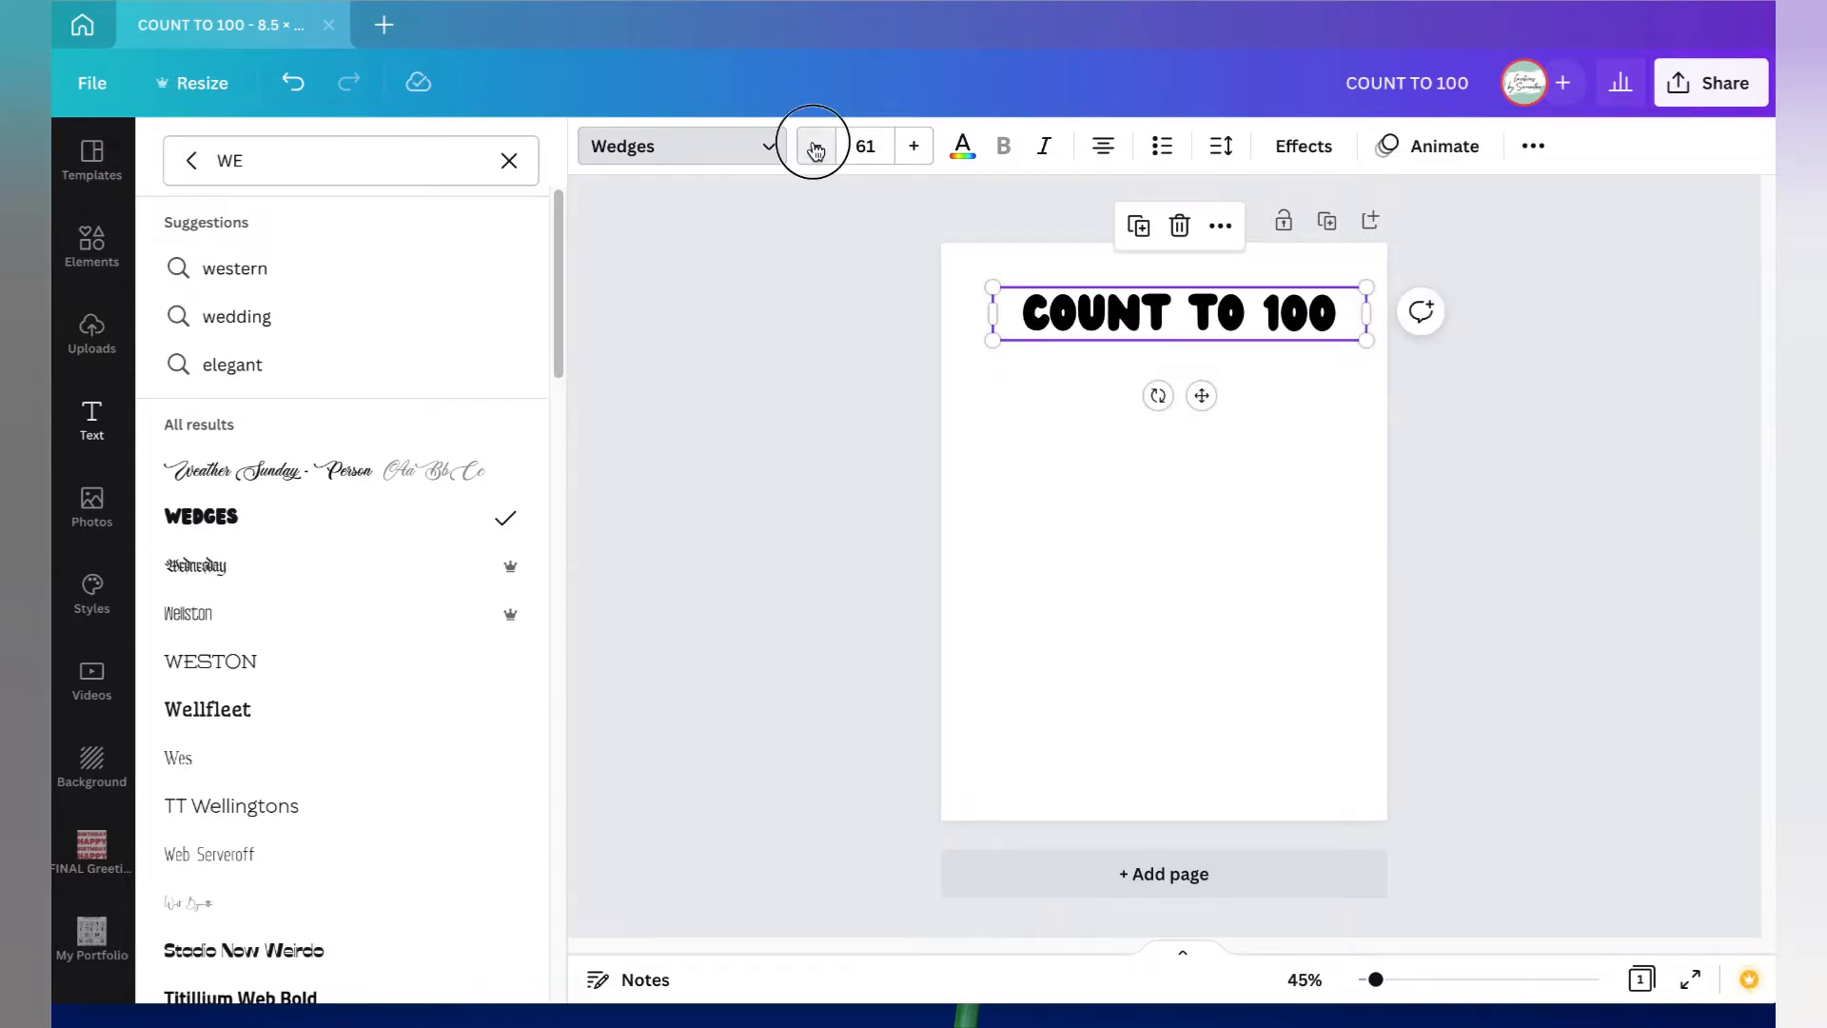
click(816, 147)
mouse_move(1201, 398)
mouse_down()
mouse_move(1171, 398)
mouse_move(1183, 384)
mouse_up()
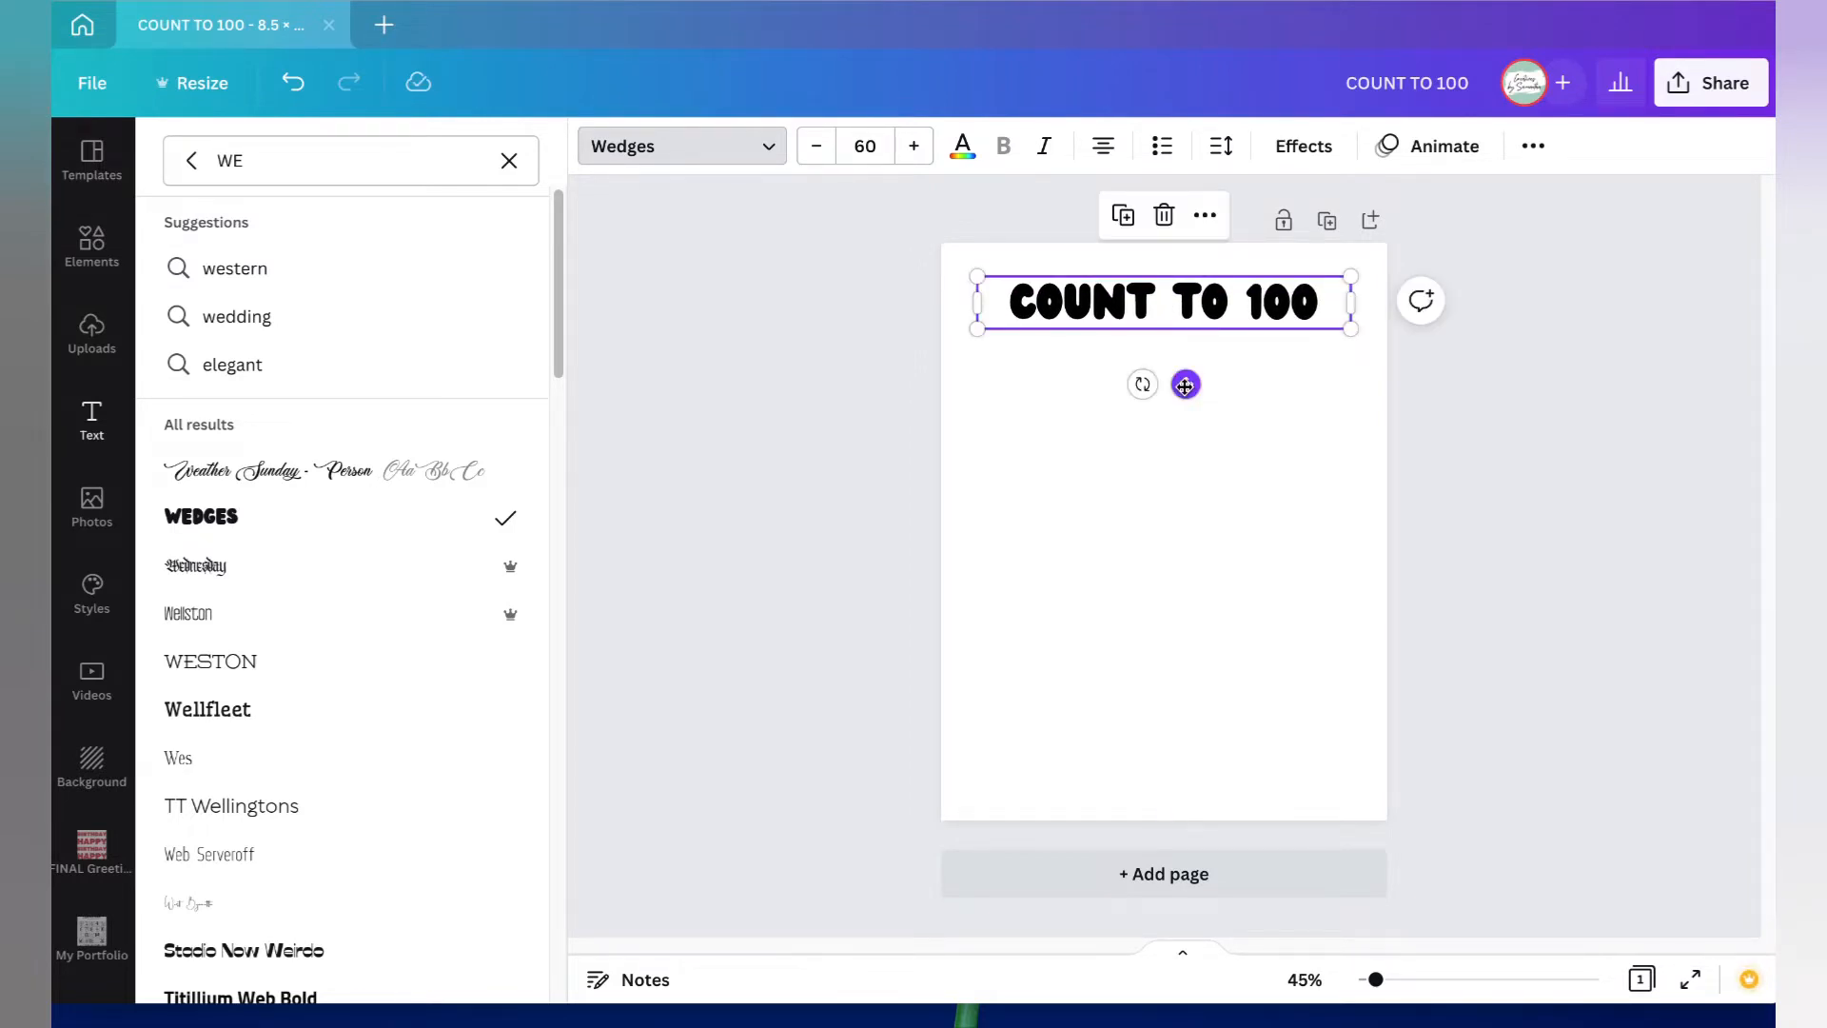
click(1207, 632)
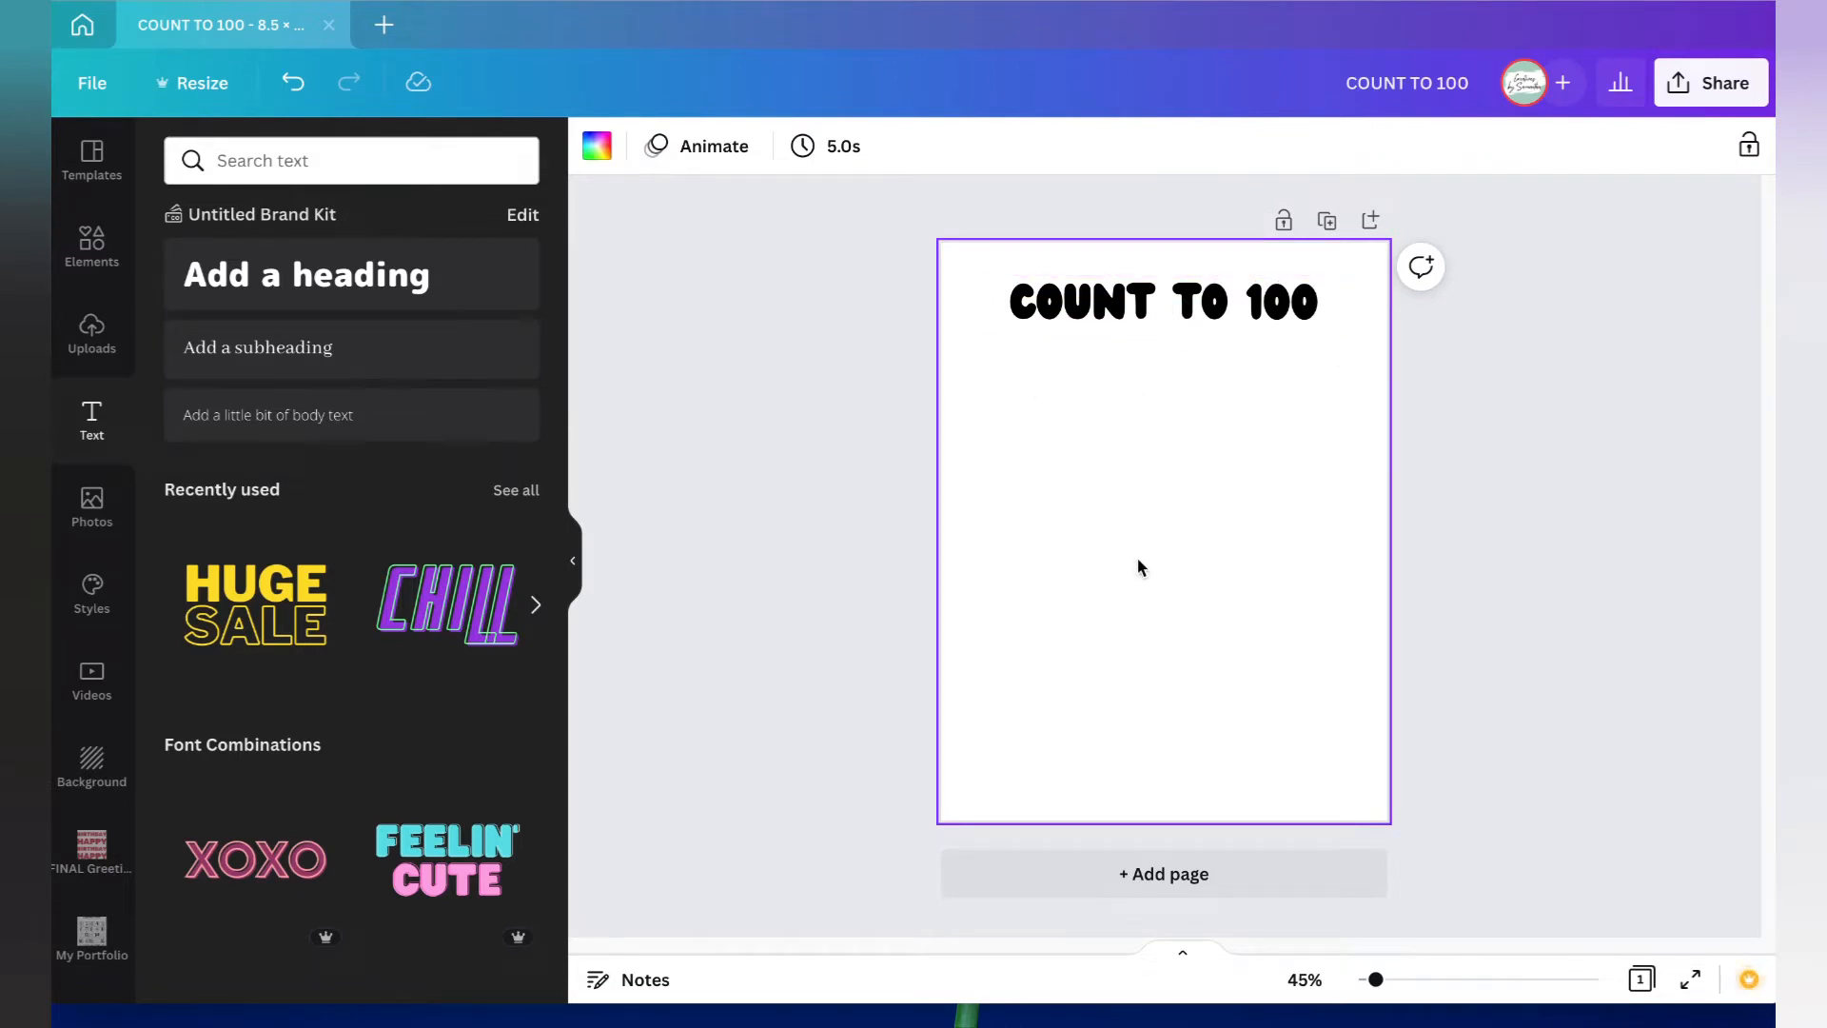
Step: Add a plain line, turn it into a long vertical line below the title, and place it along the page's left margin
click(91, 245)
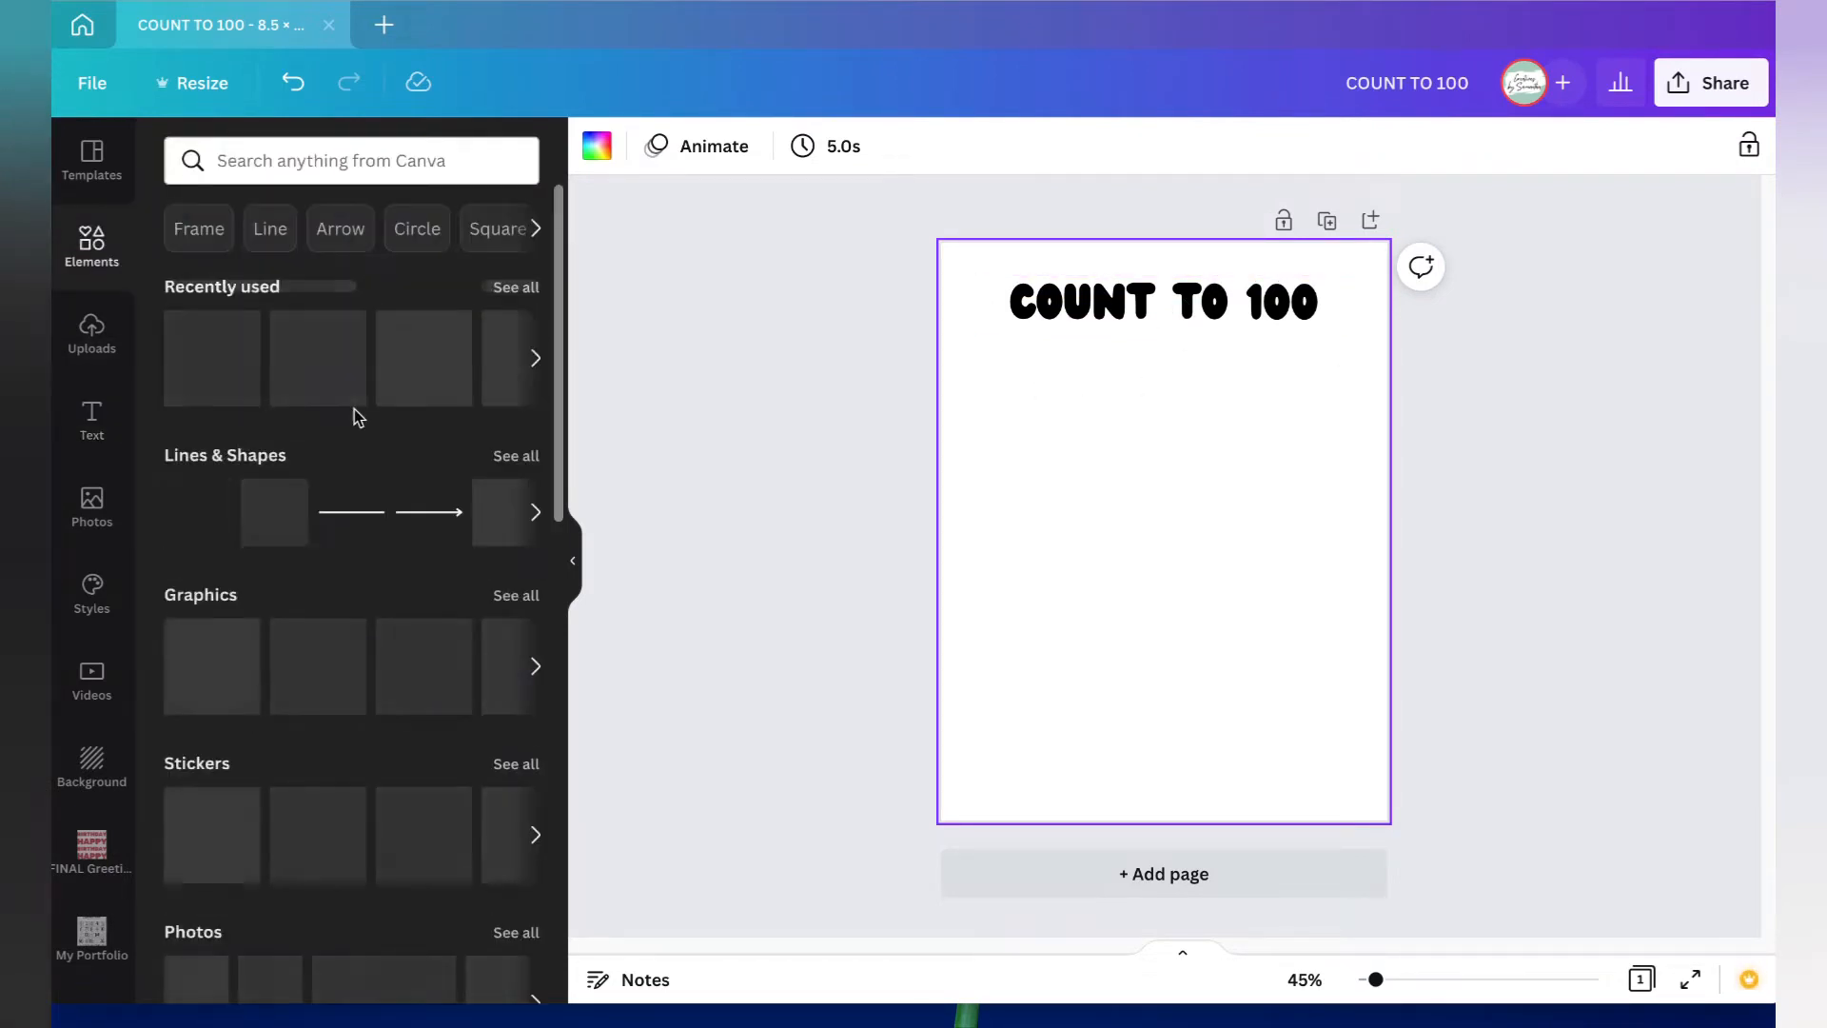
click(351, 512)
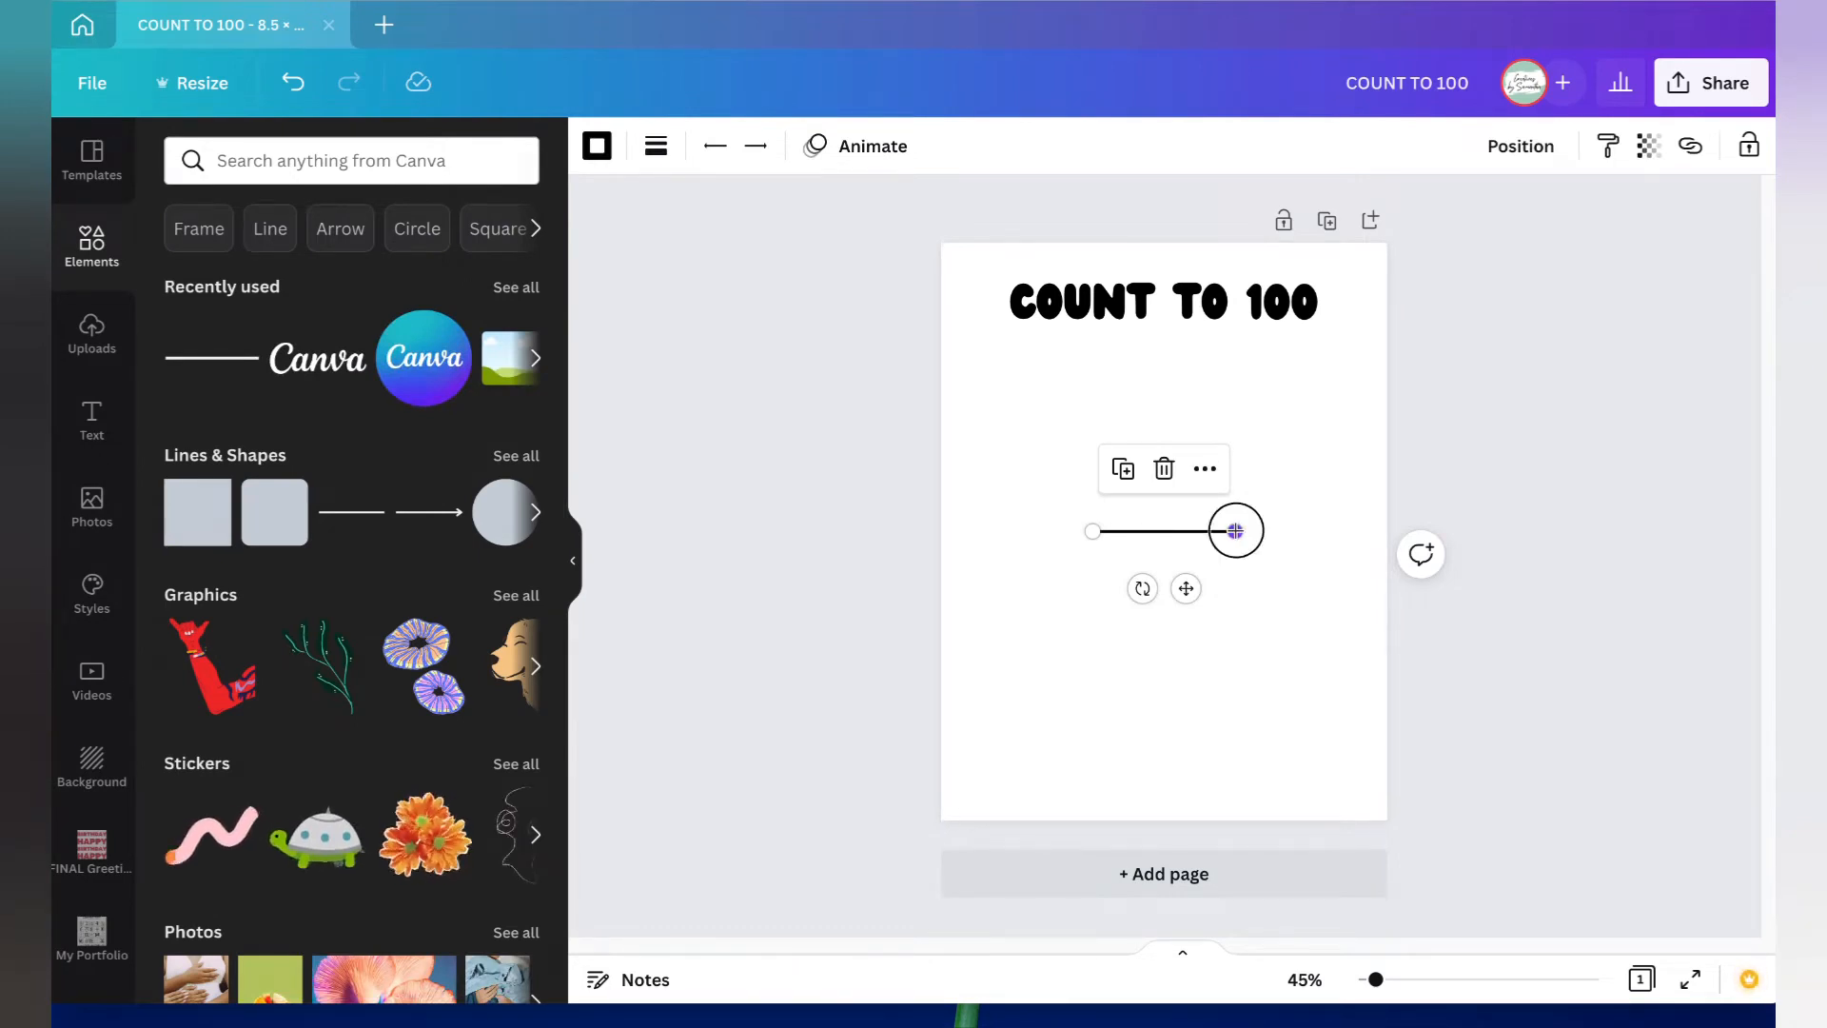
drag(1235, 530, 1093, 388)
drag(1093, 531, 1092, 774)
drag(1092, 386, 1093, 359)
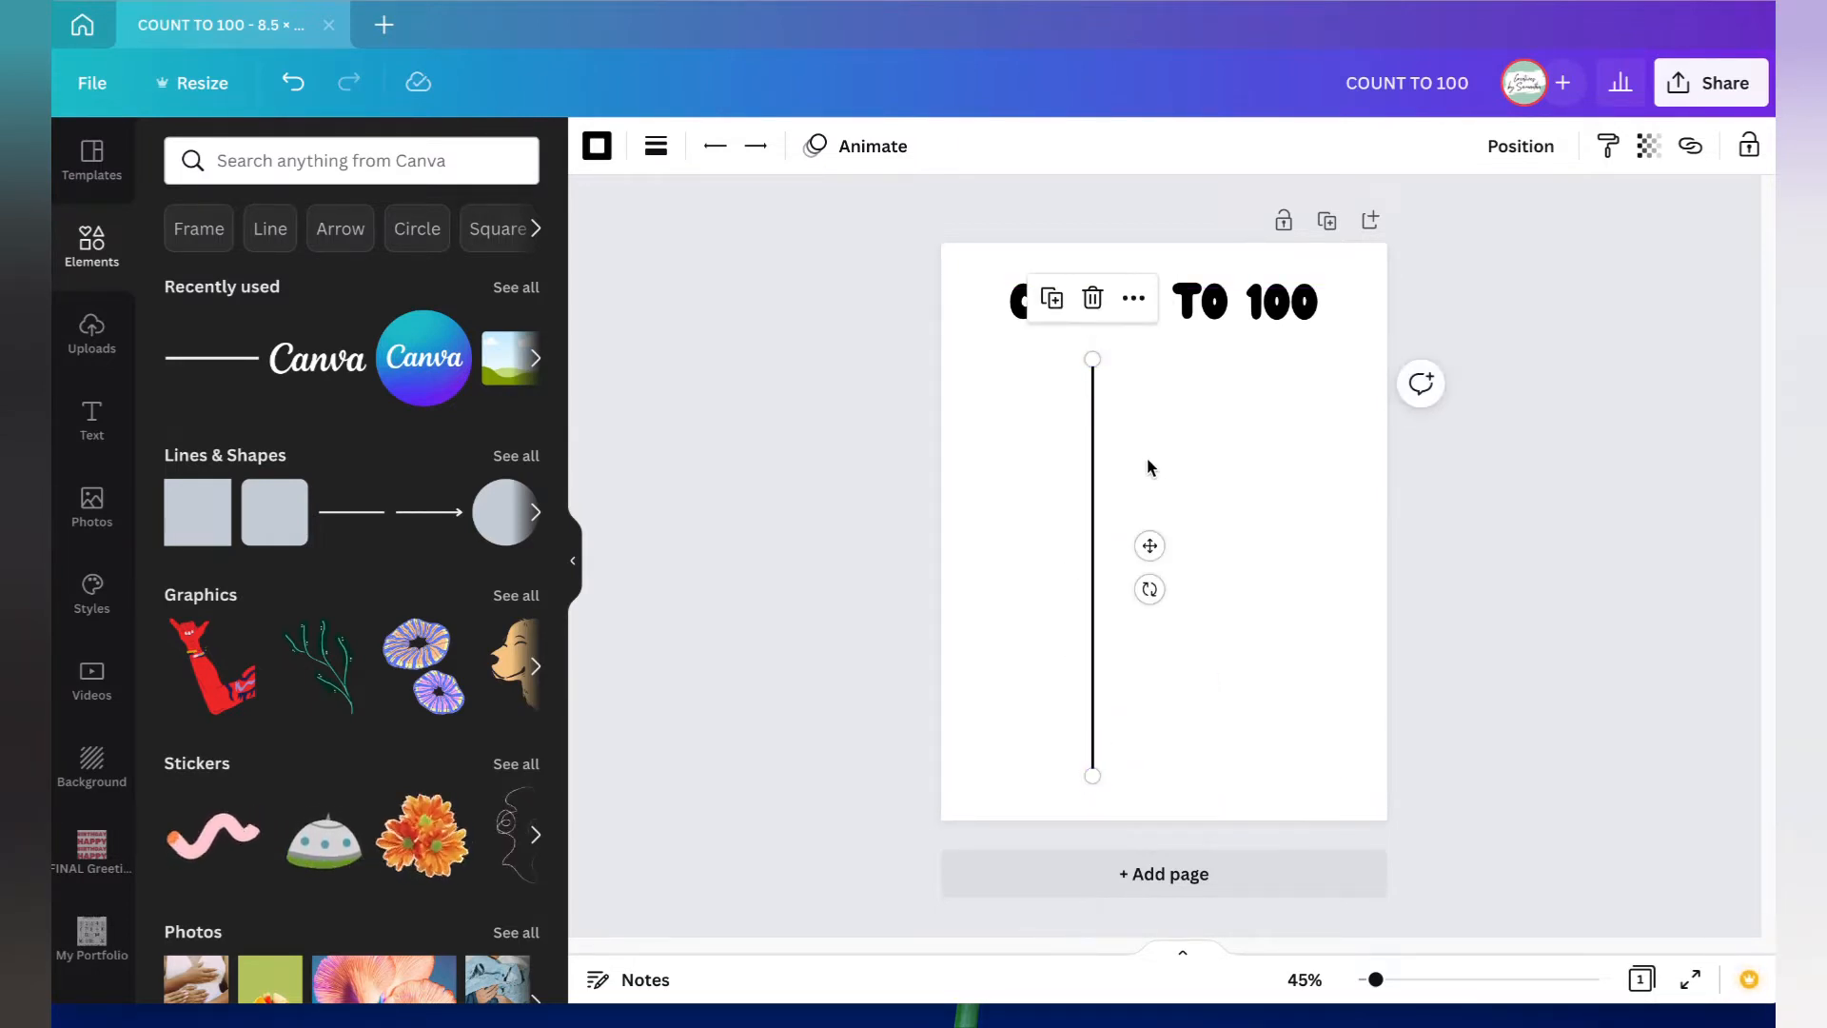
drag(1093, 483, 992, 487)
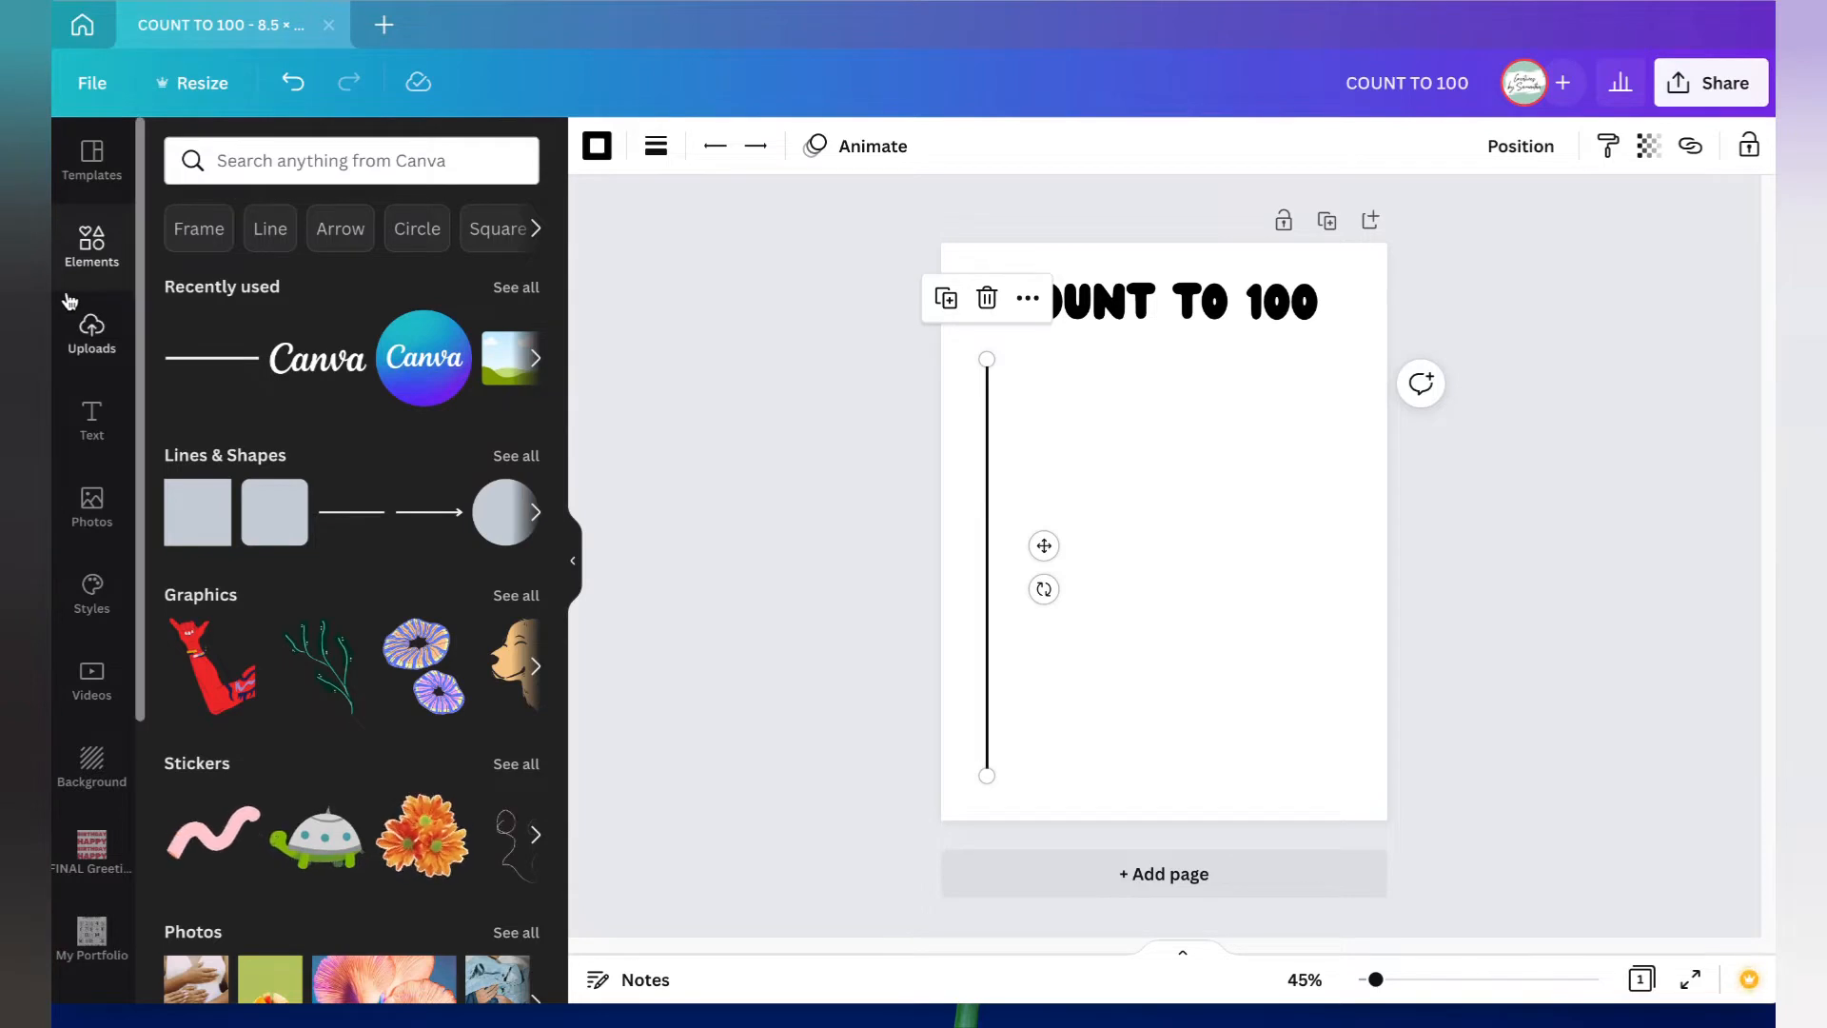
Step: Add two horizontal lines across the page from the vertical line, one at its upper end and one slightly below
click(211, 358)
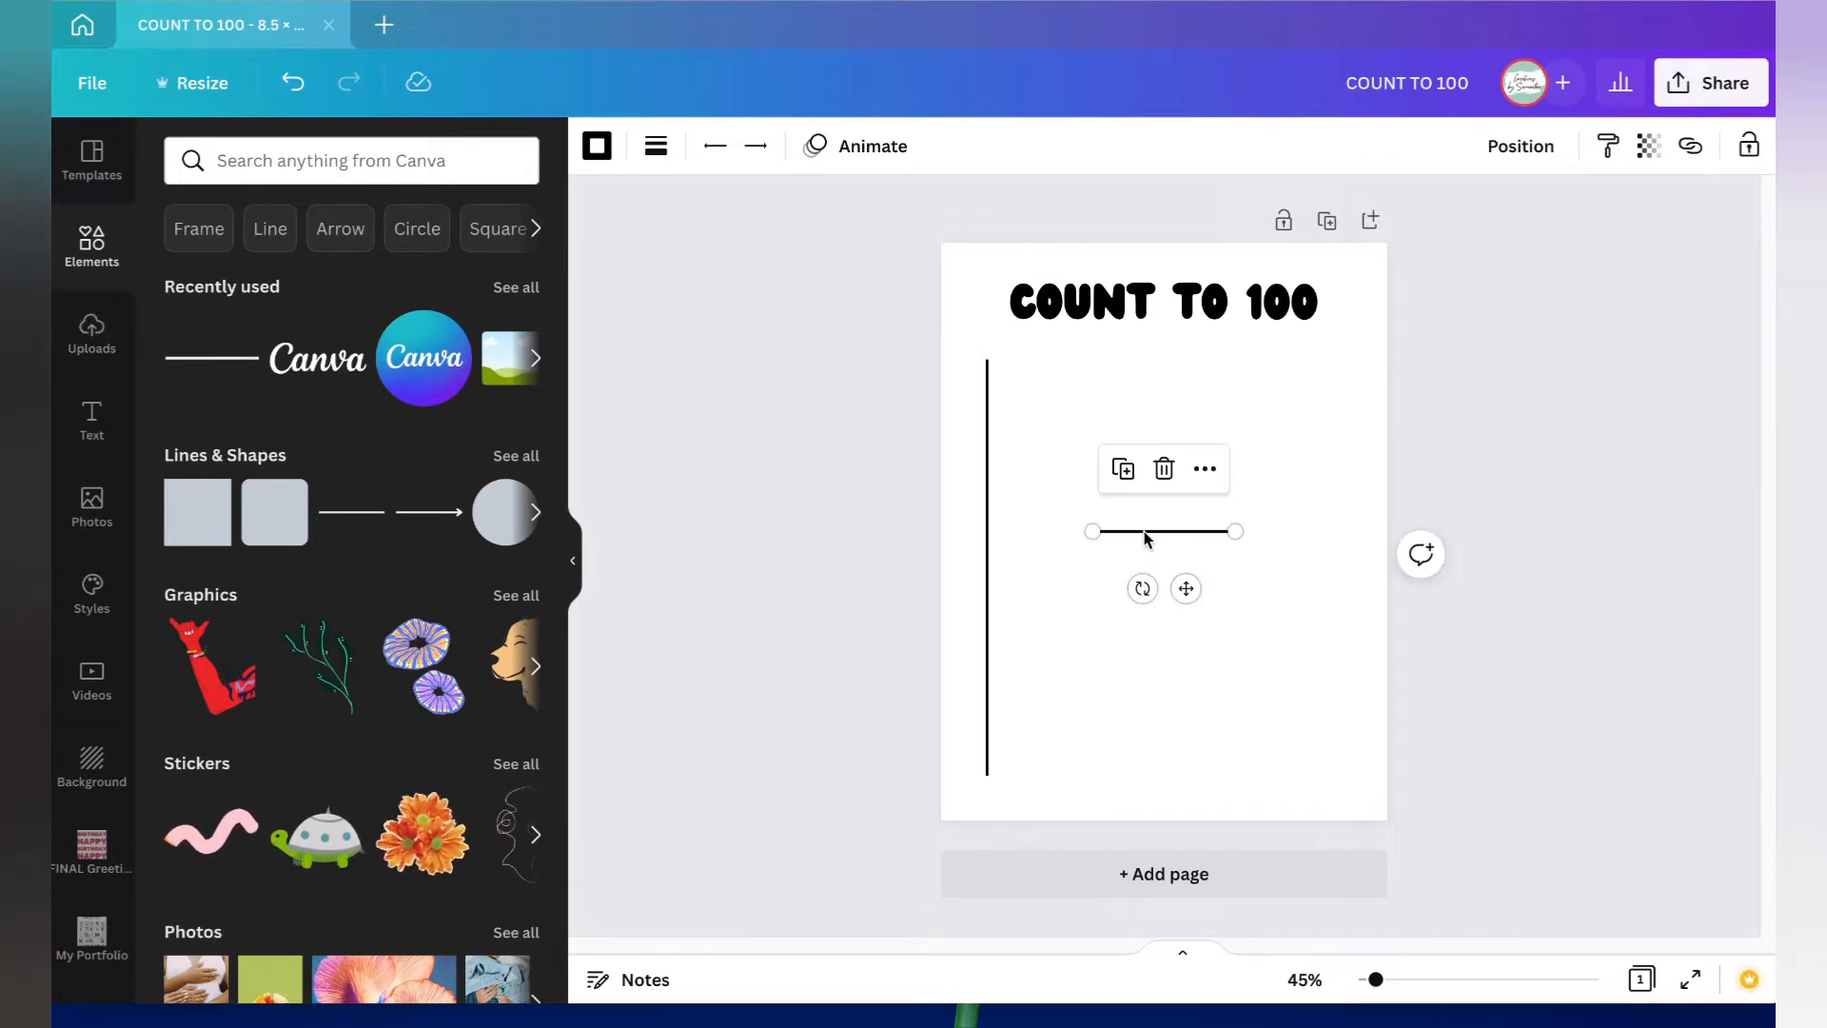
drag(1145, 537, 1341, 412)
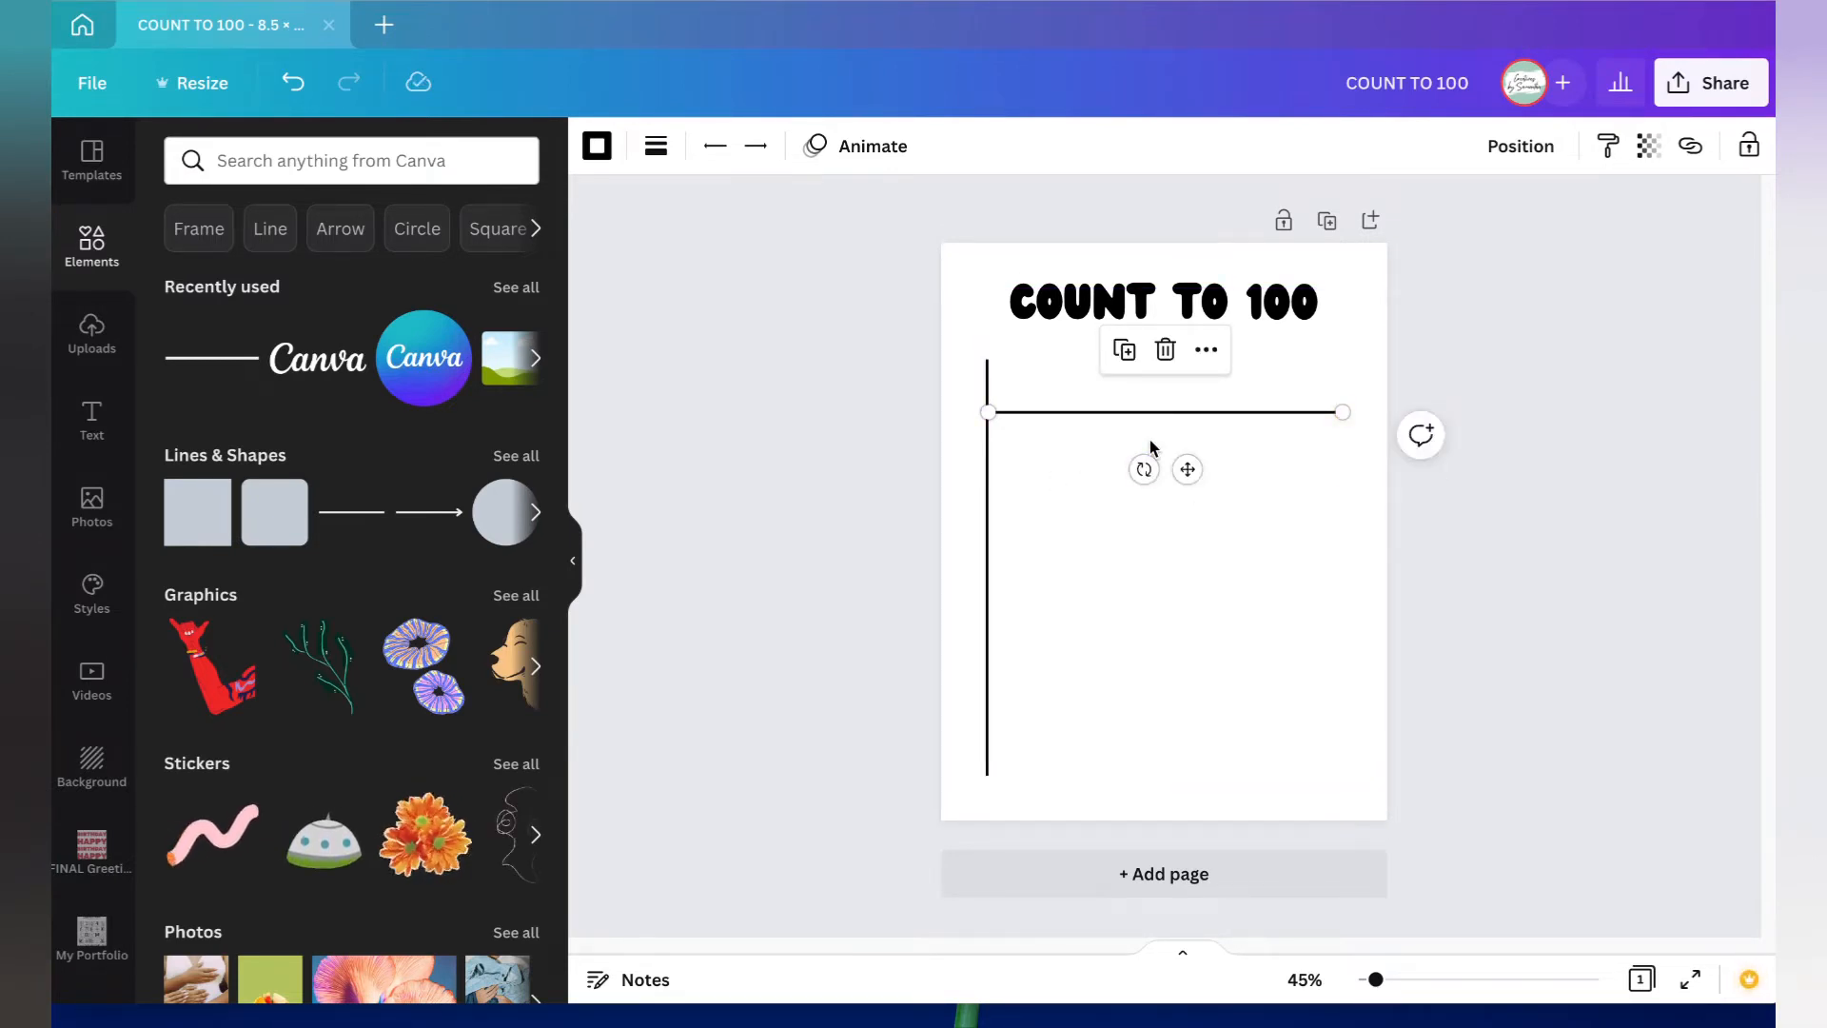
drag(1190, 470, 1185, 415)
click(1144, 615)
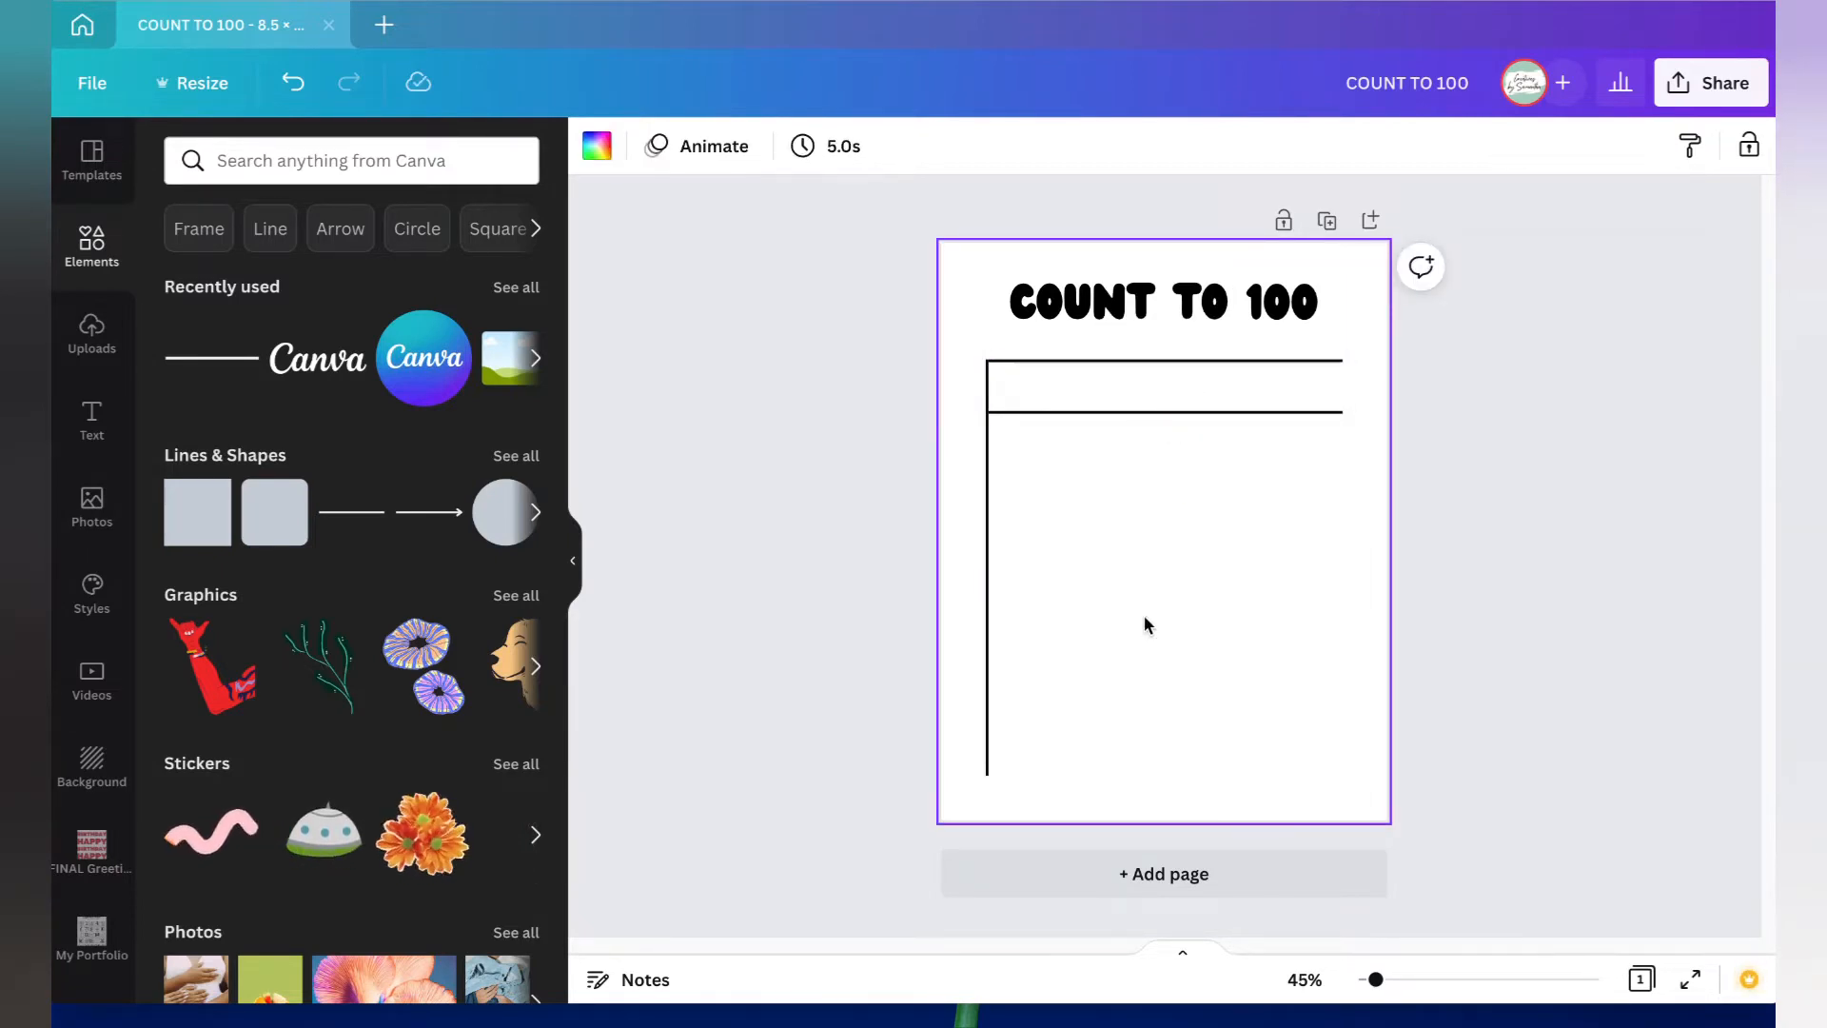
Step: Set the line weight to 1 for the upper horizontal line, the vertical line and the lower horizontal line
click(1138, 362)
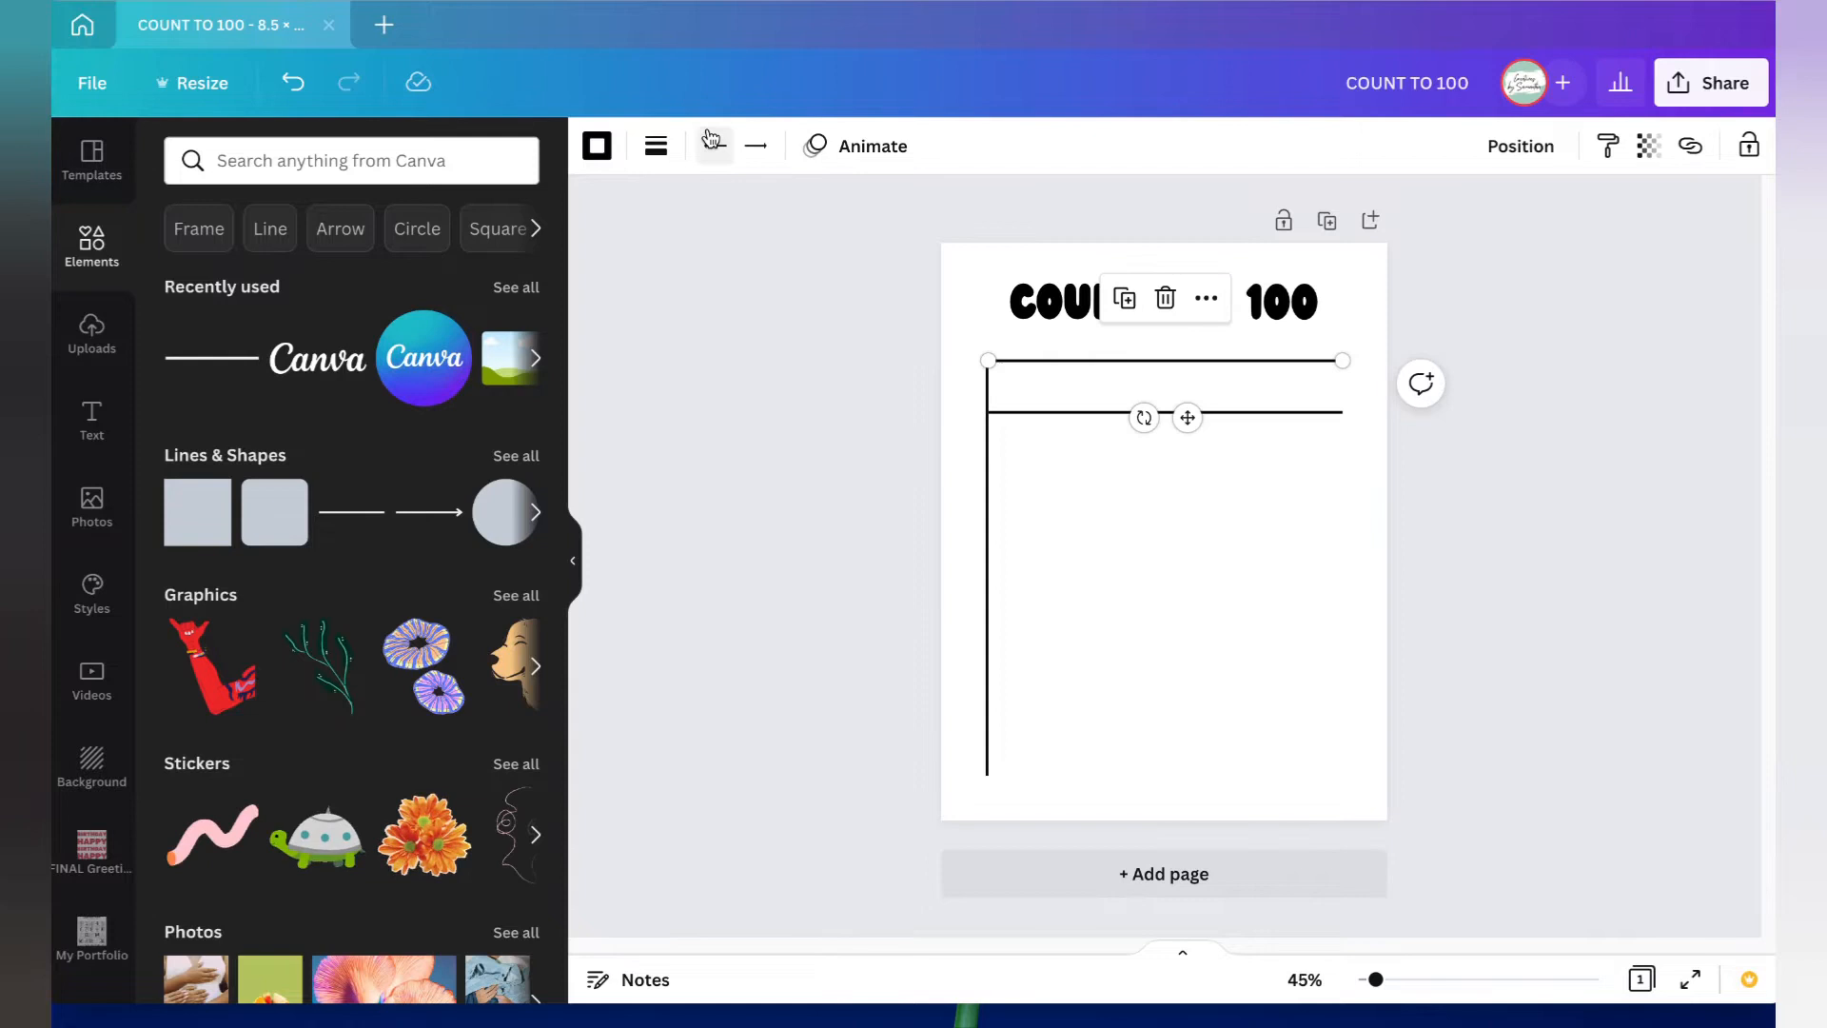
click(657, 148)
drag(671, 368, 658, 371)
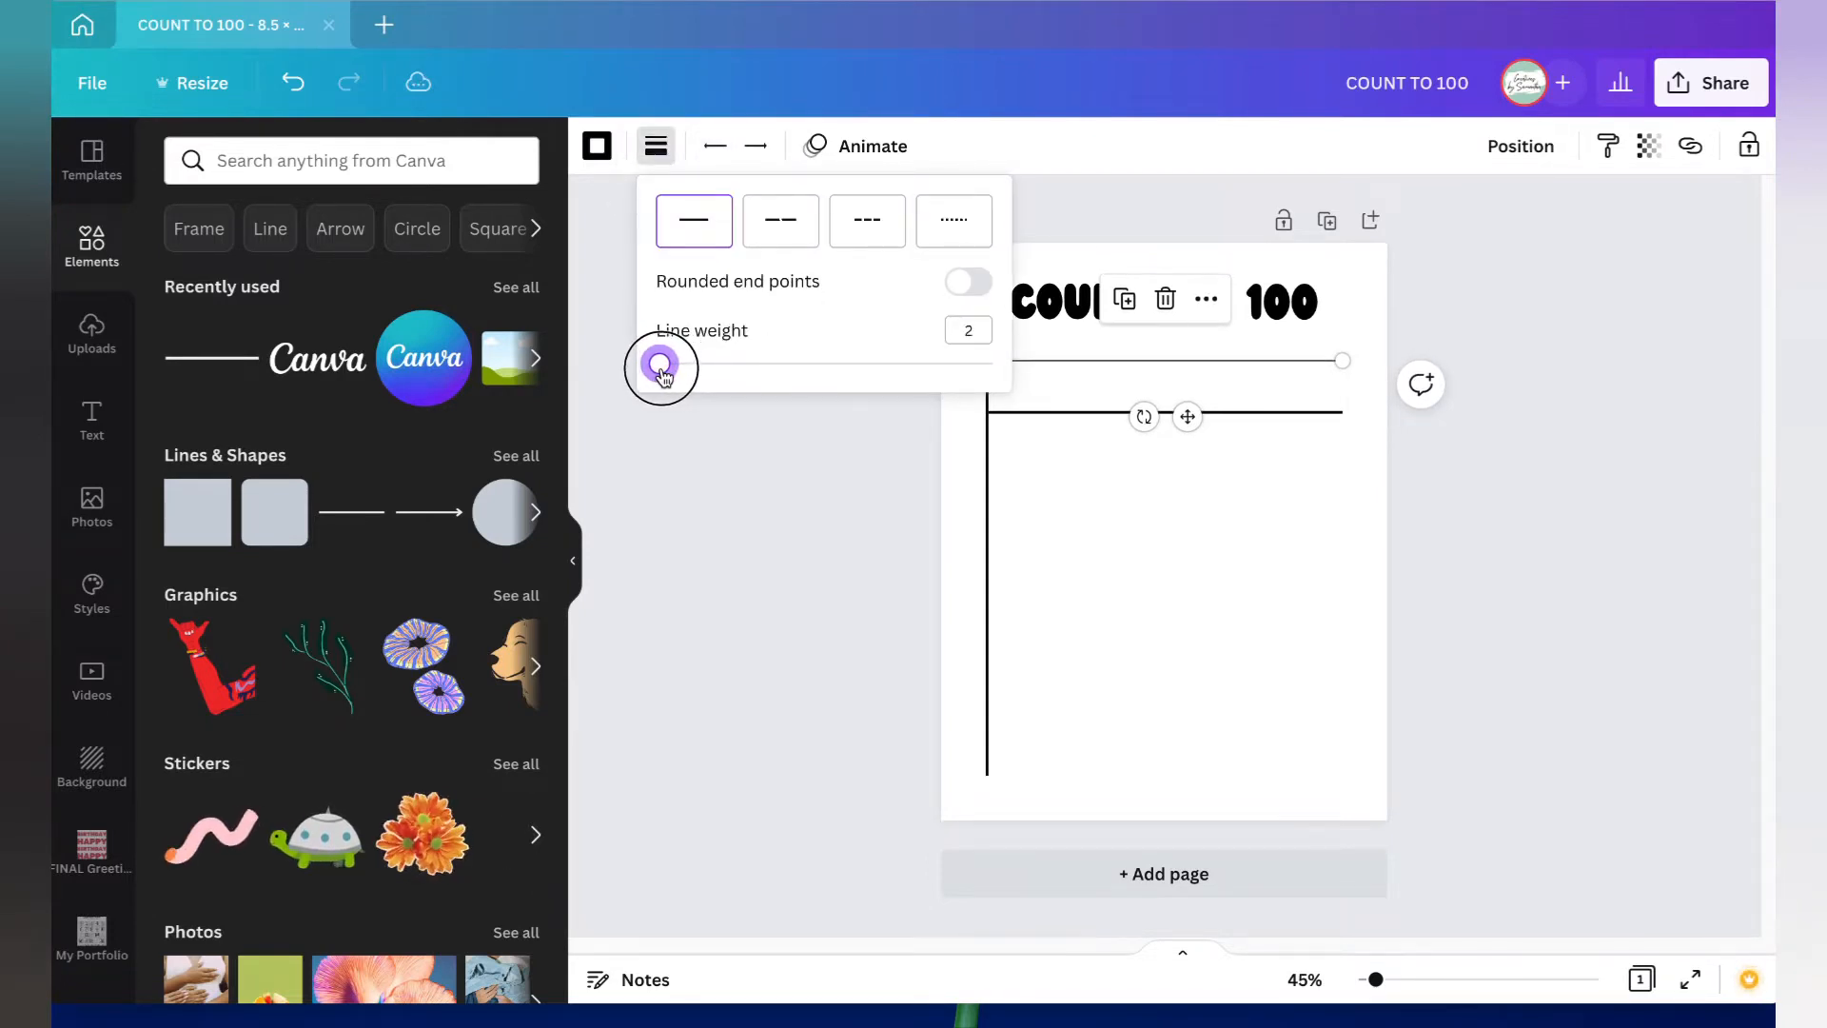
drag(663, 376, 656, 376)
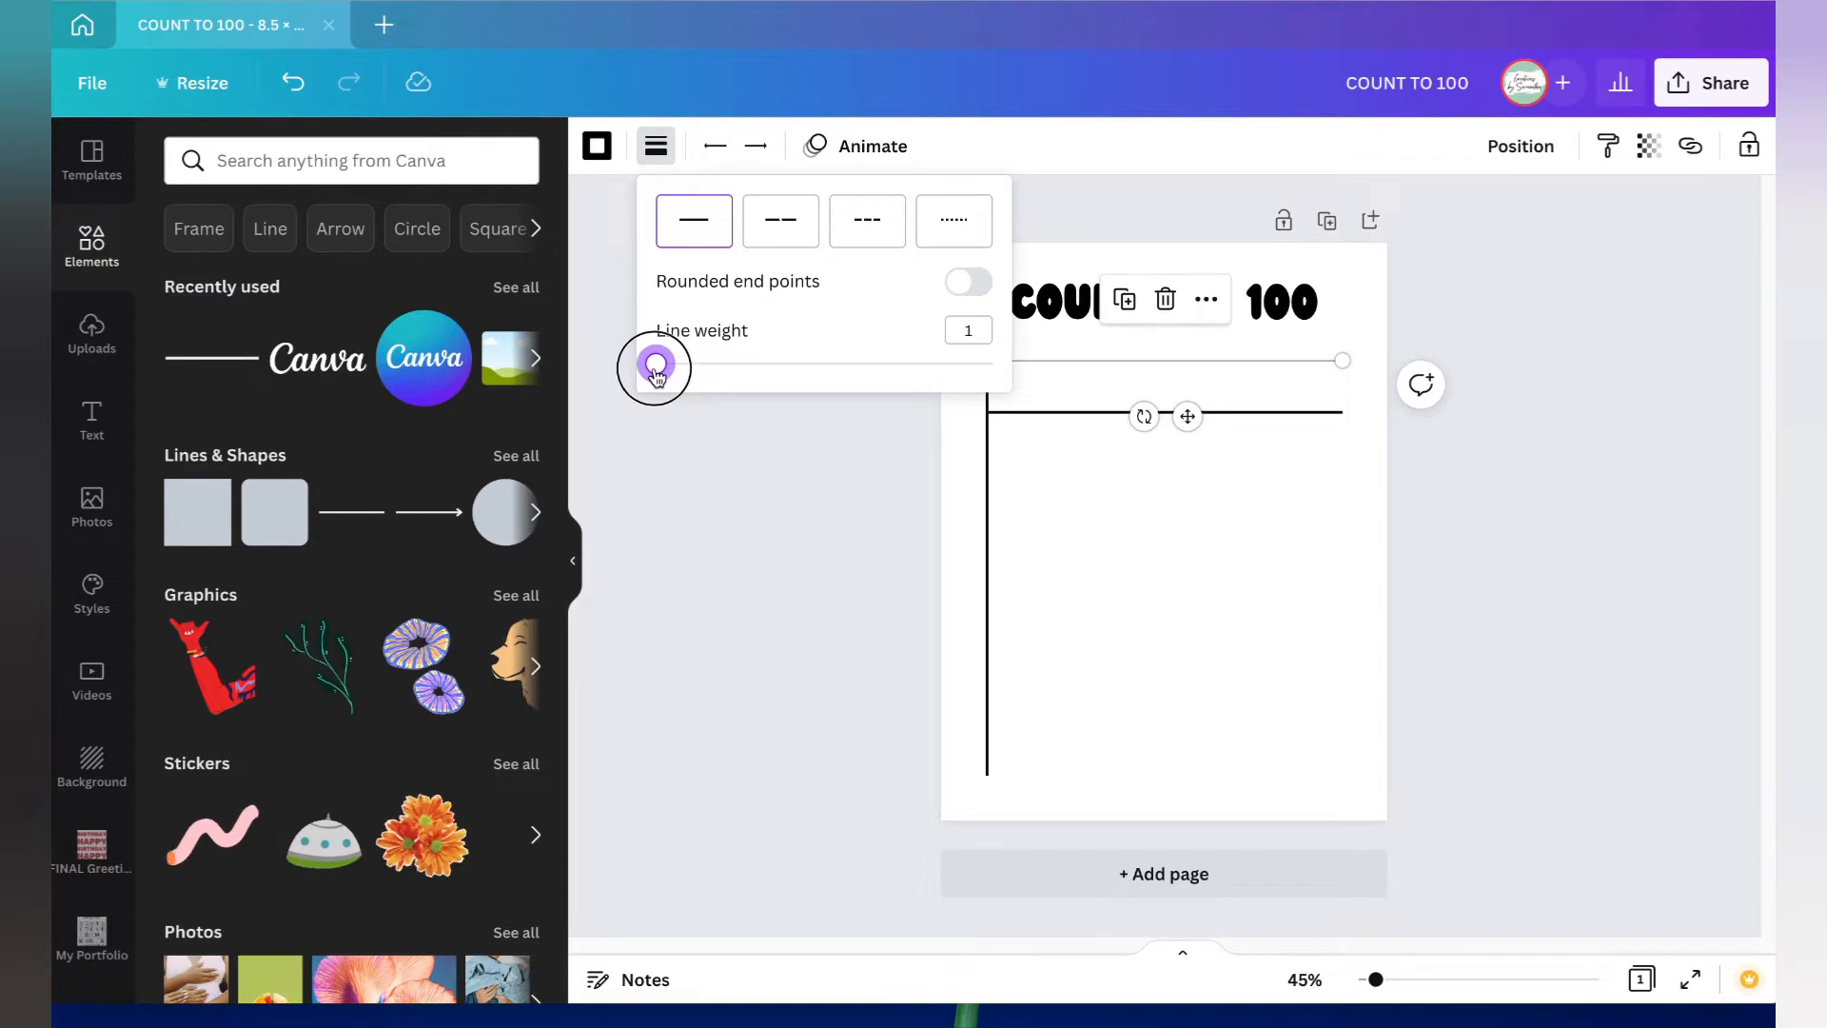
click(1054, 517)
click(987, 390)
click(658, 147)
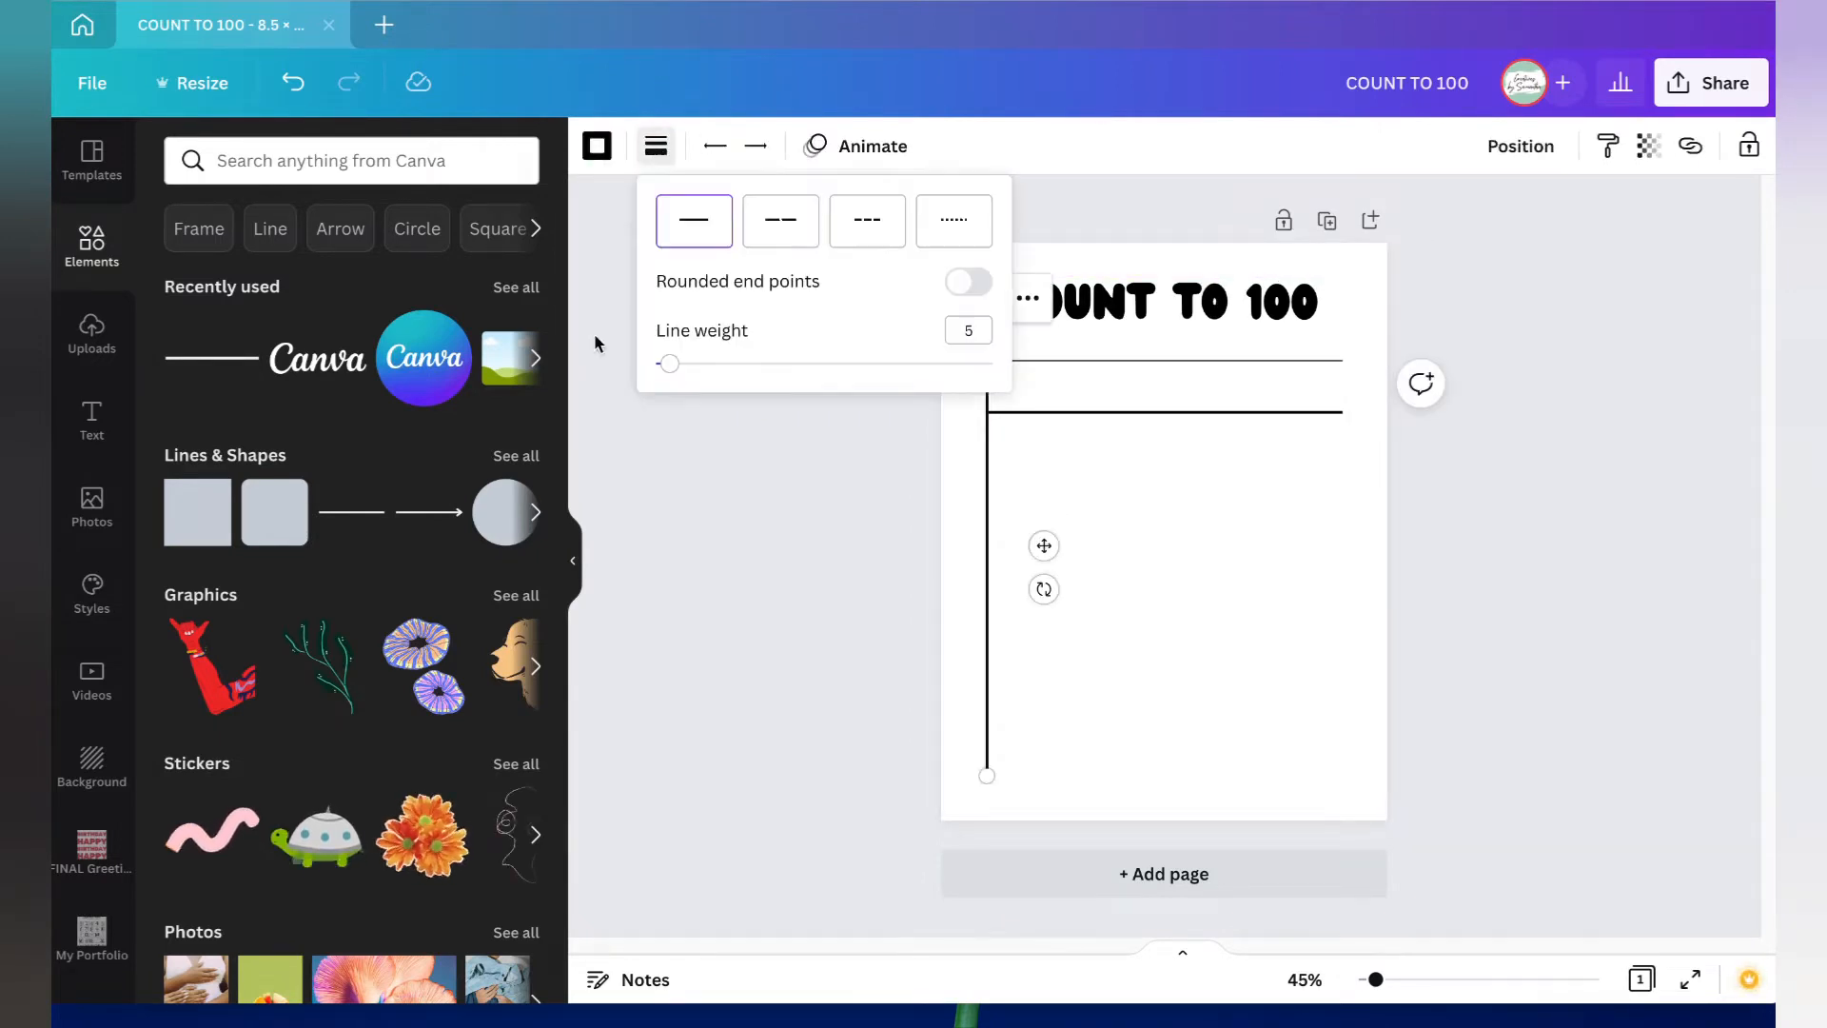
click(998, 411)
click(1142, 413)
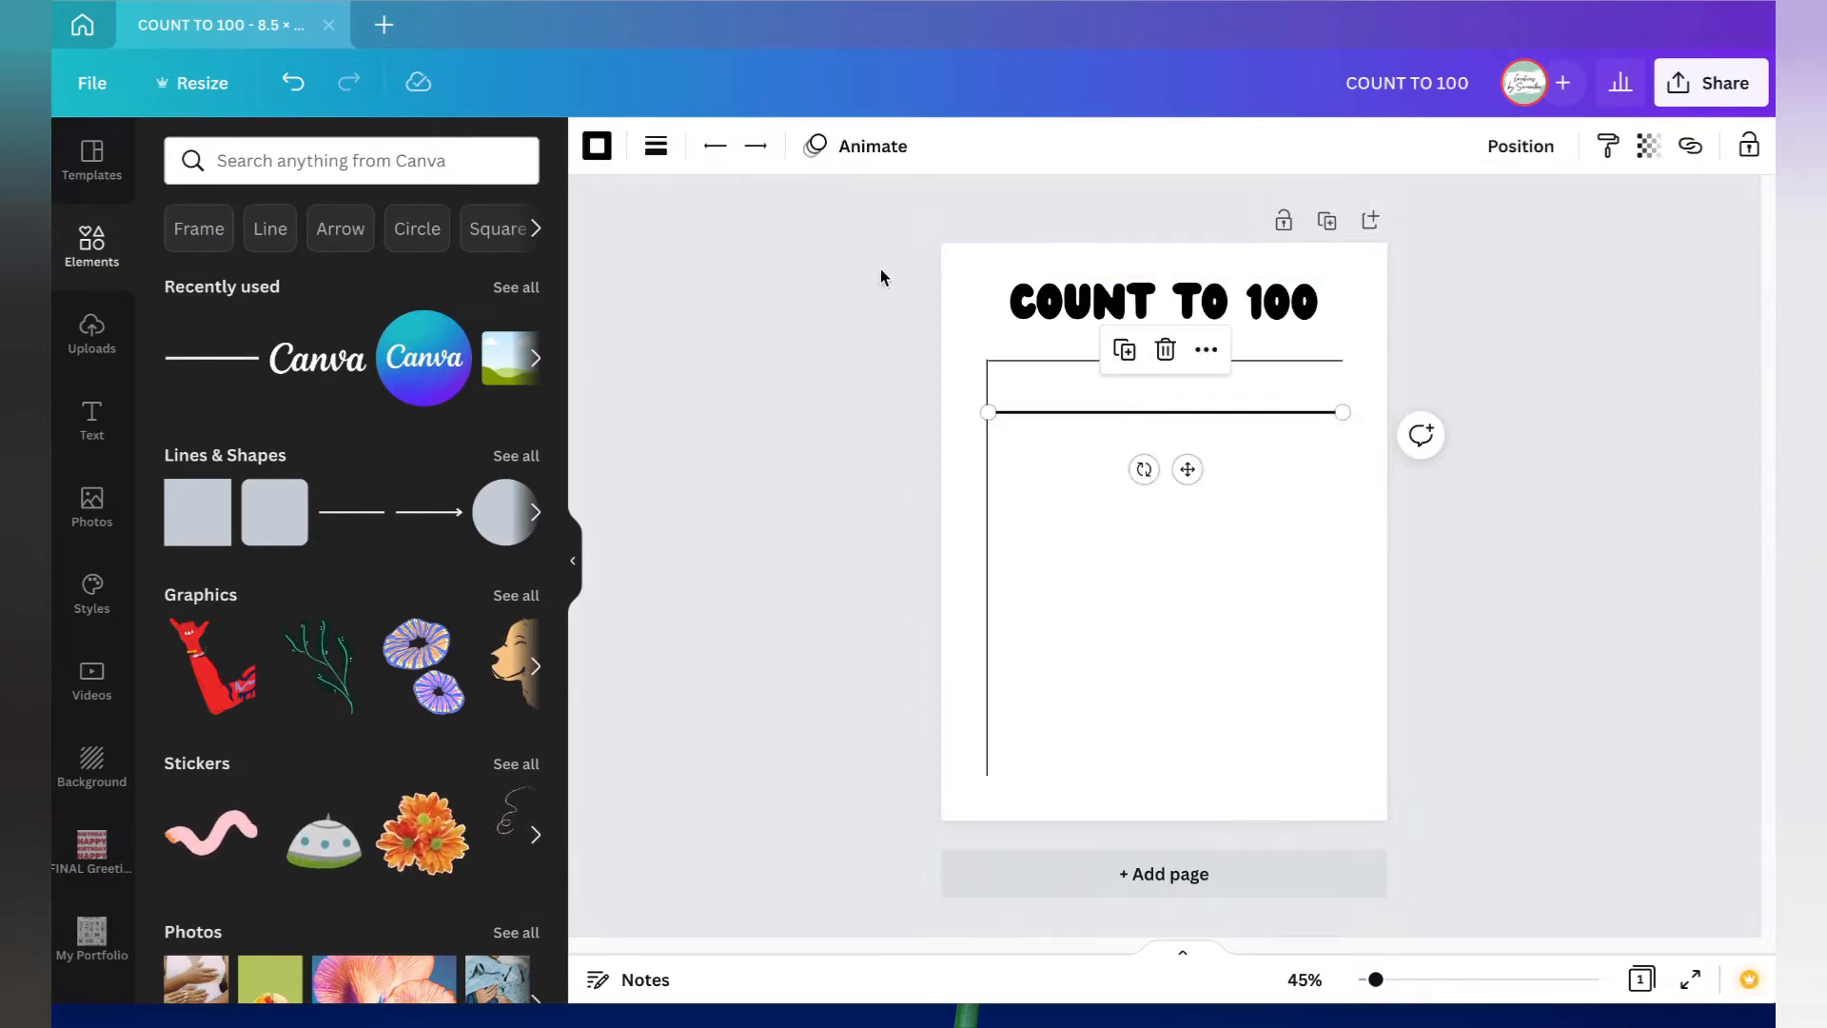
click(656, 147)
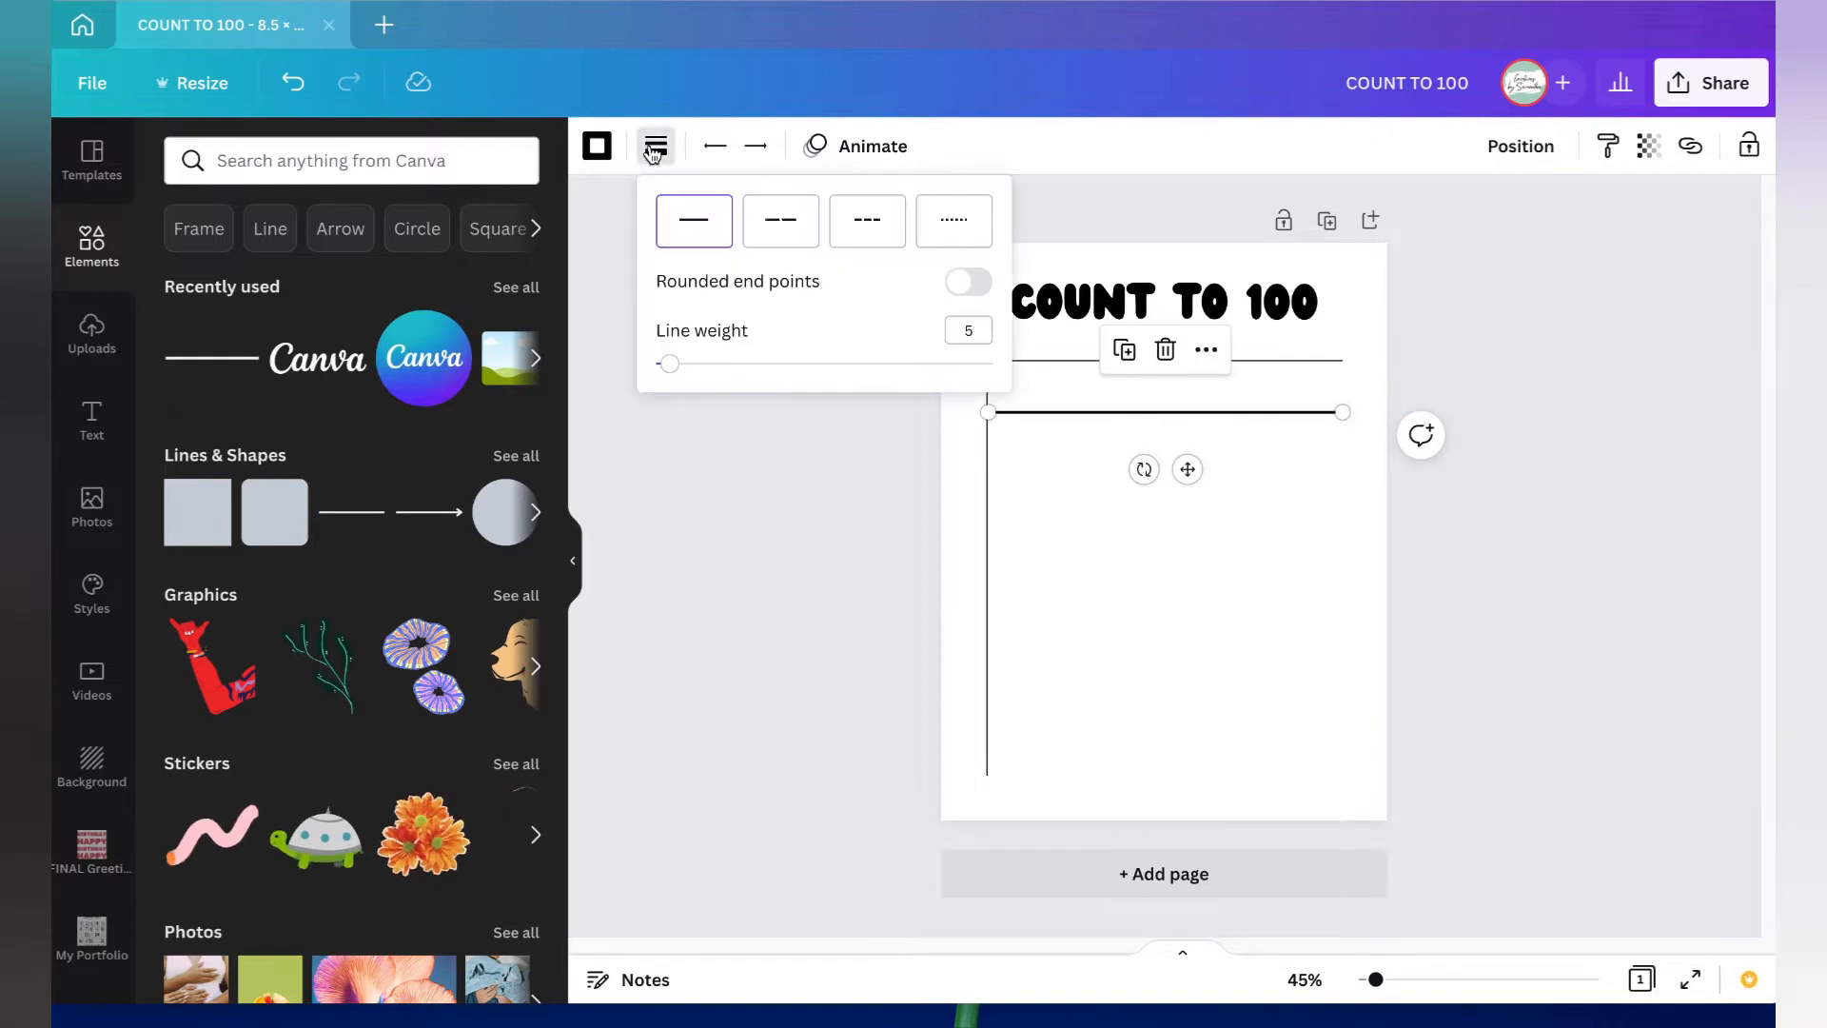
click(1108, 545)
Step: Move the lower horizontal line slightly up, closer to the upper one
click(1242, 415)
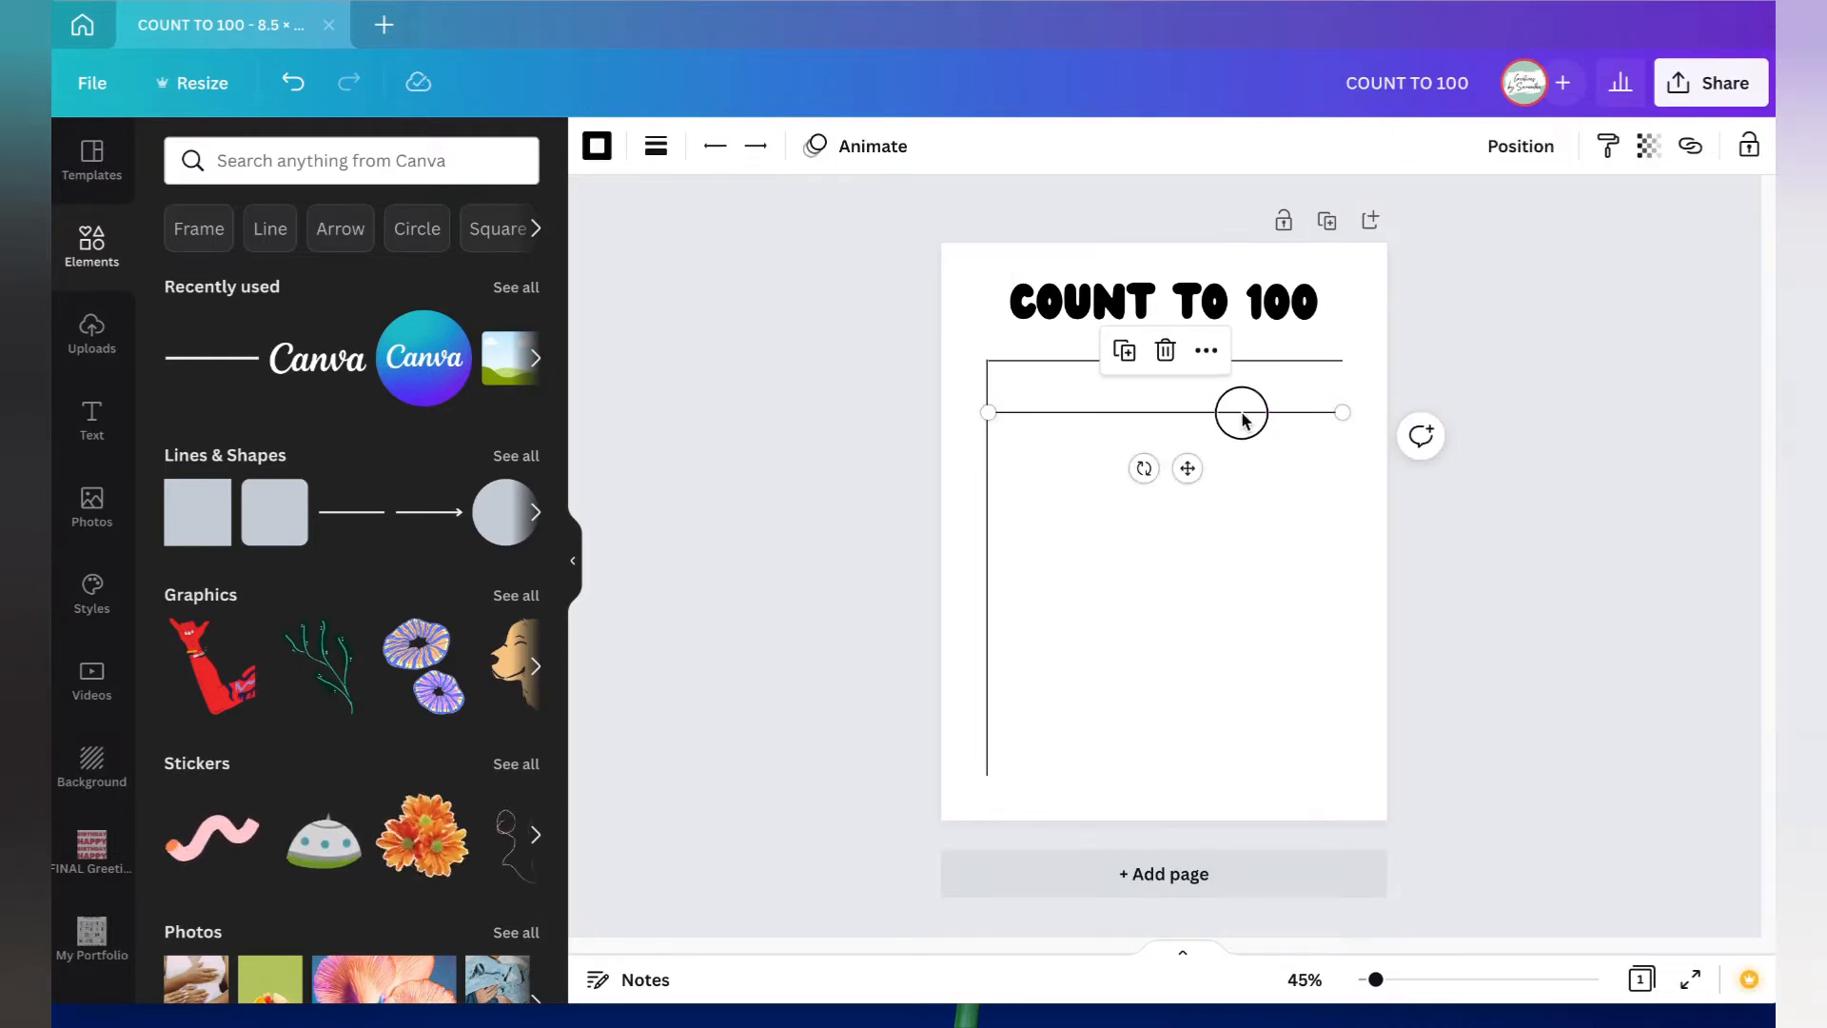
drag(1242, 419, 1243, 409)
click(1233, 643)
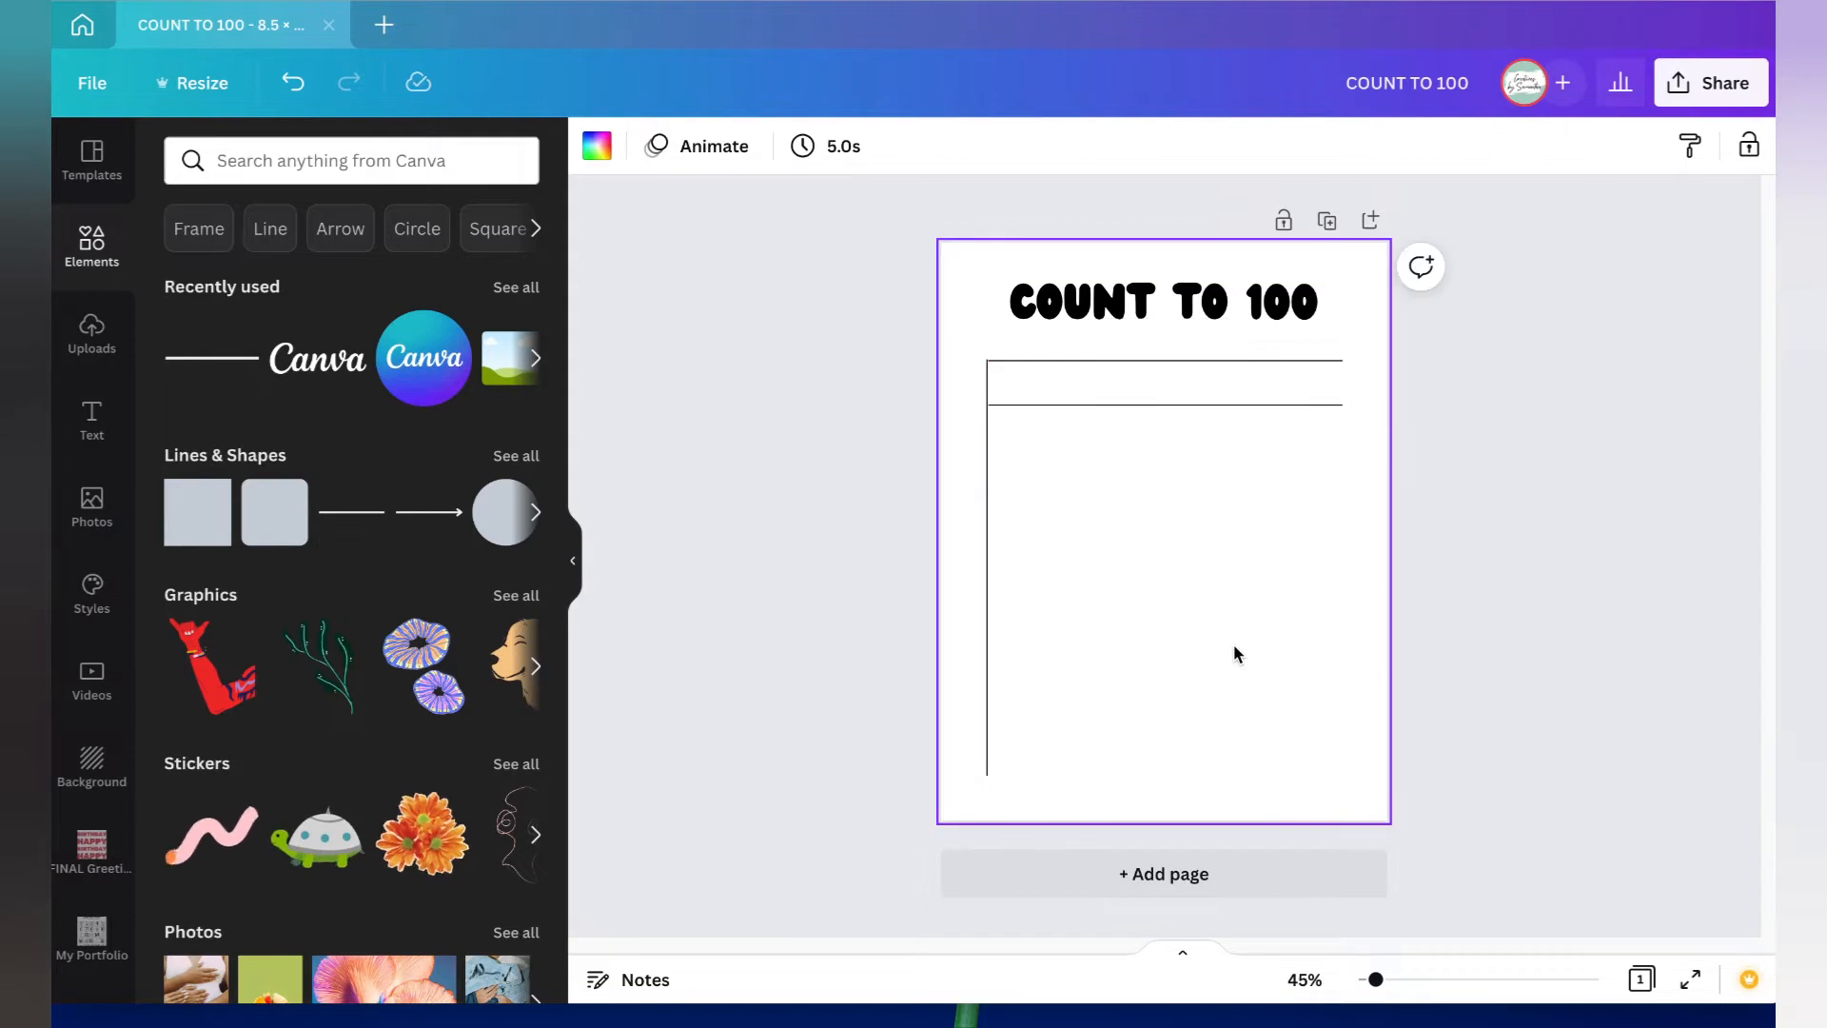
Step: Align the left ends of both horizontal lines exactly with the vertical line
drag(1377, 980, 1424, 981)
scroll(1237, 431, up, 5)
scroll(1237, 430, down, 1)
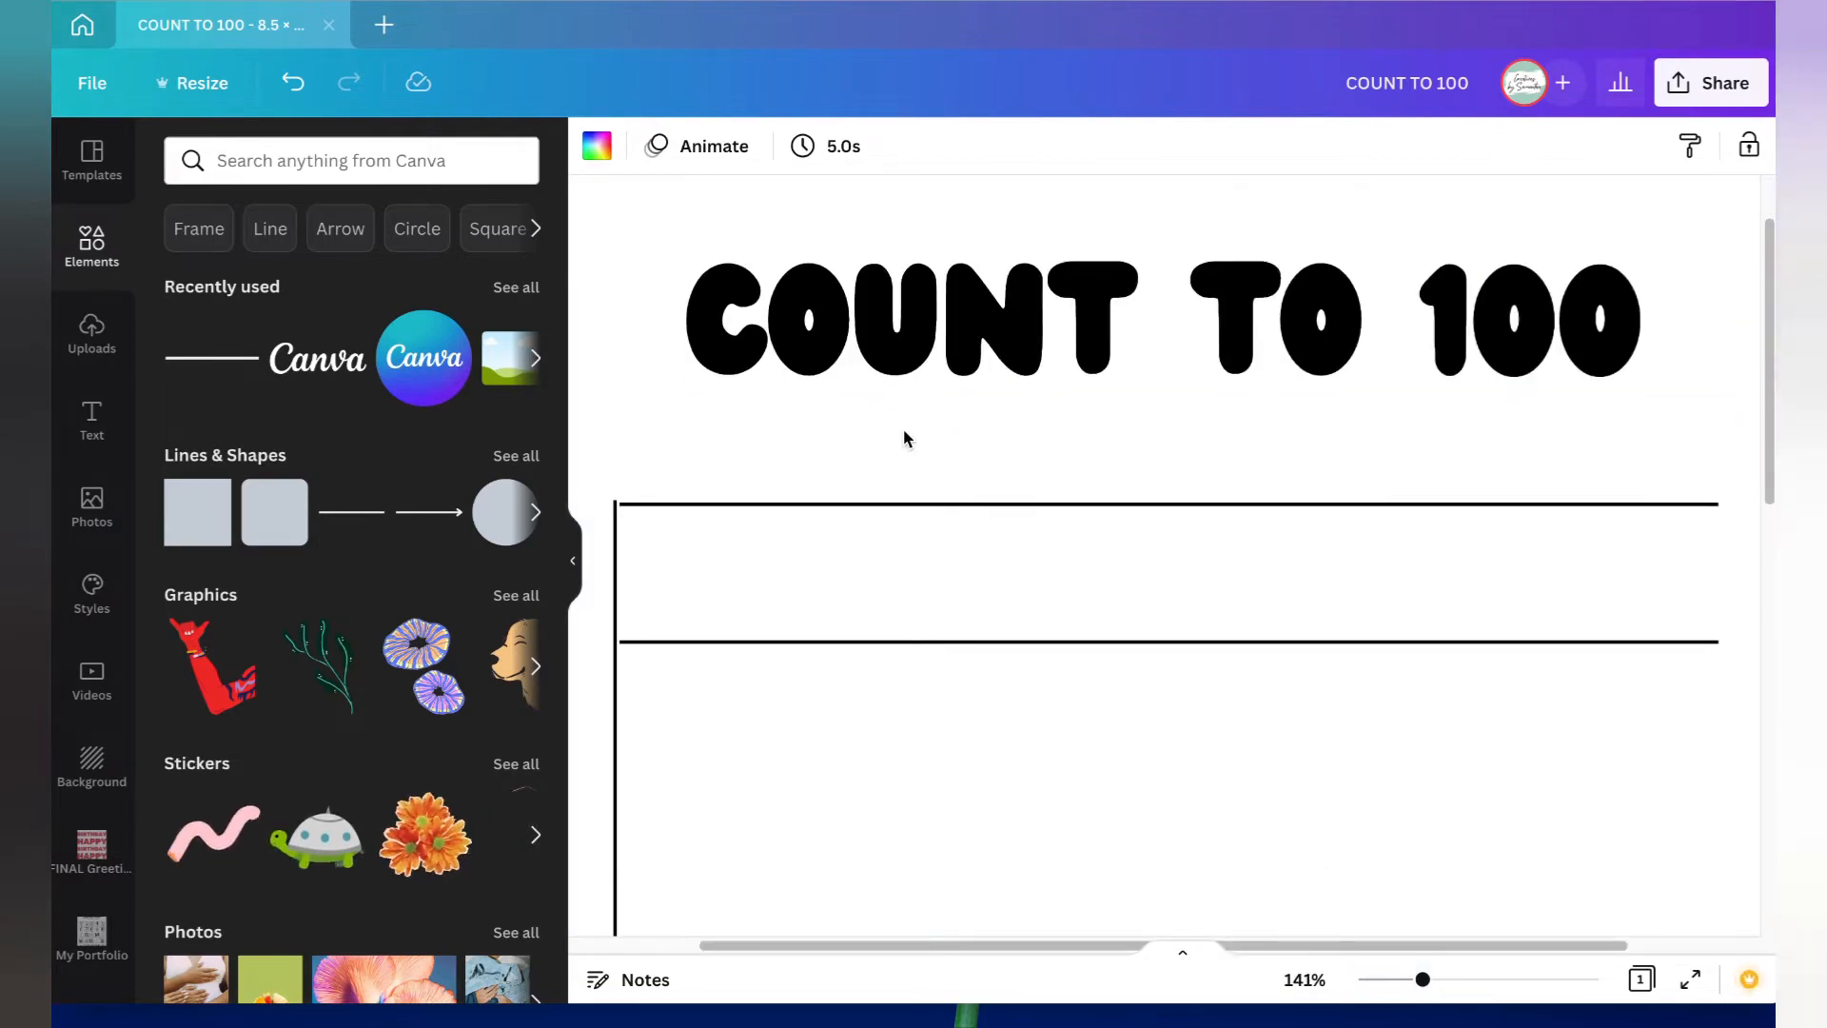
click(642, 506)
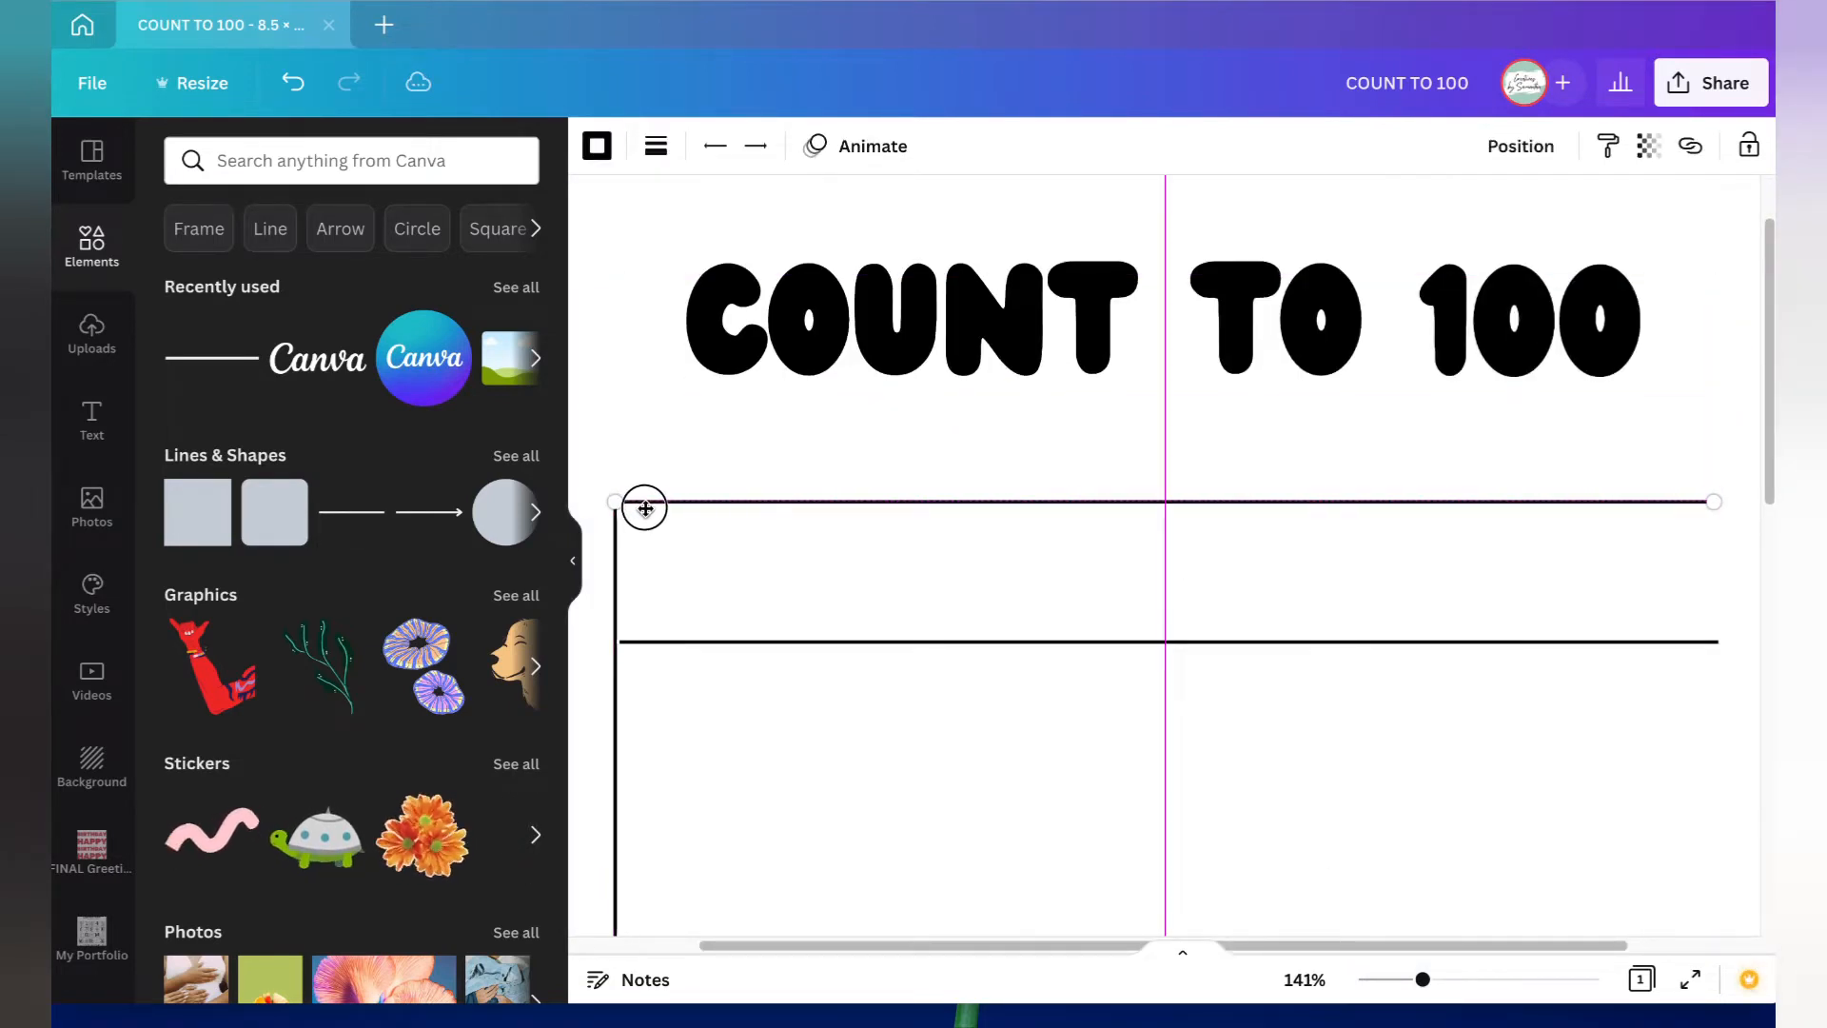
click(653, 669)
click(647, 643)
click(733, 795)
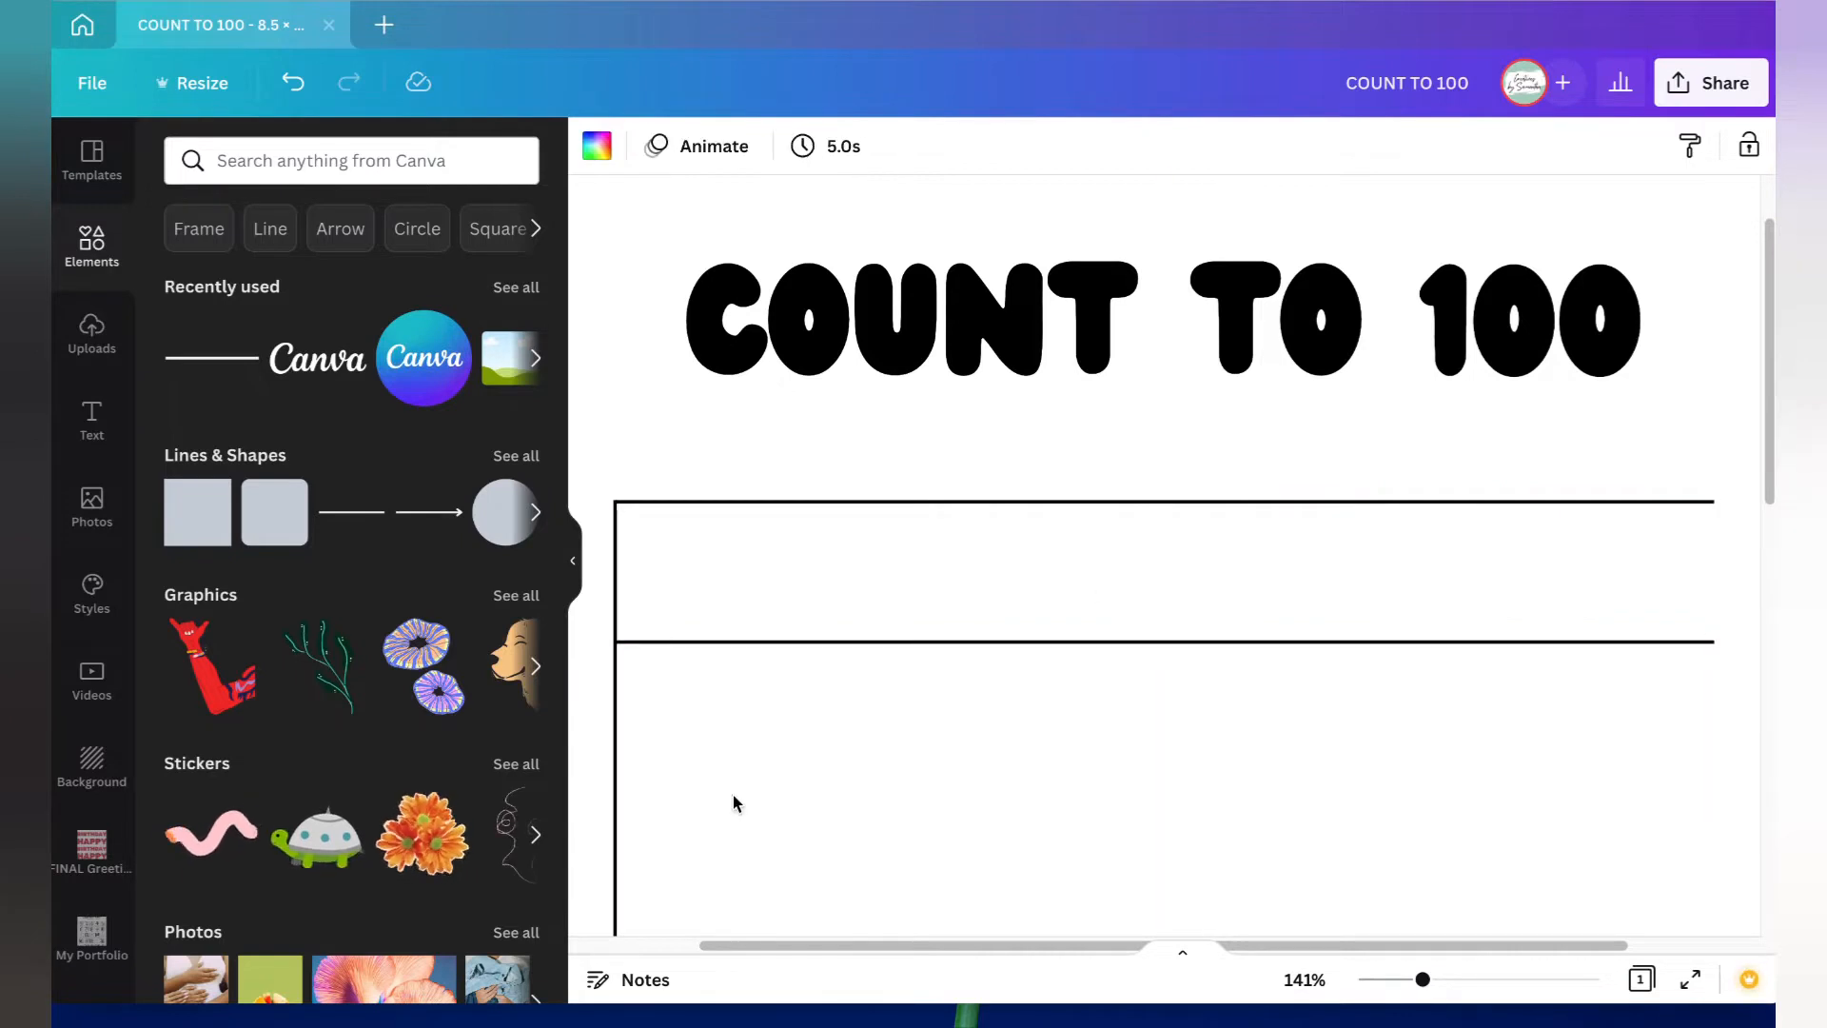
Step: Duplicate the vertical line three times and space the copies evenly as column dividers to its right
scroll(733, 795, down, 5)
scroll(1199, 630, down, 1)
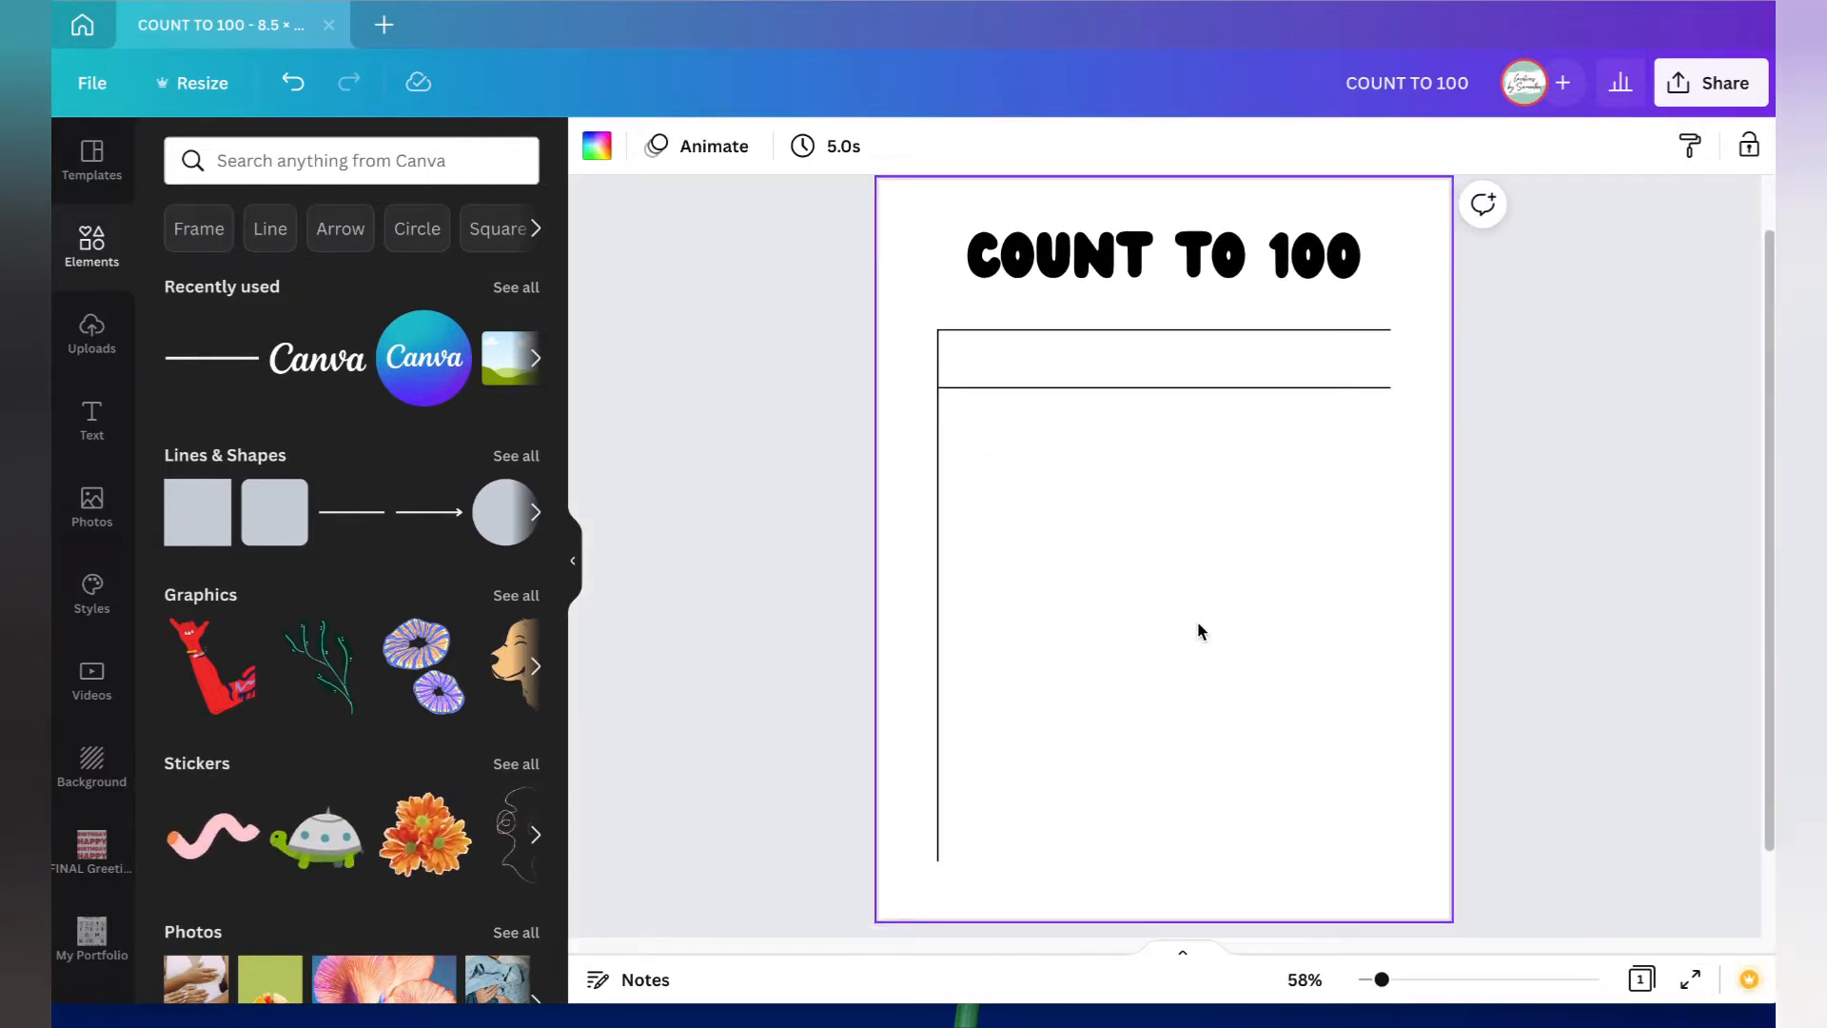
click(937, 547)
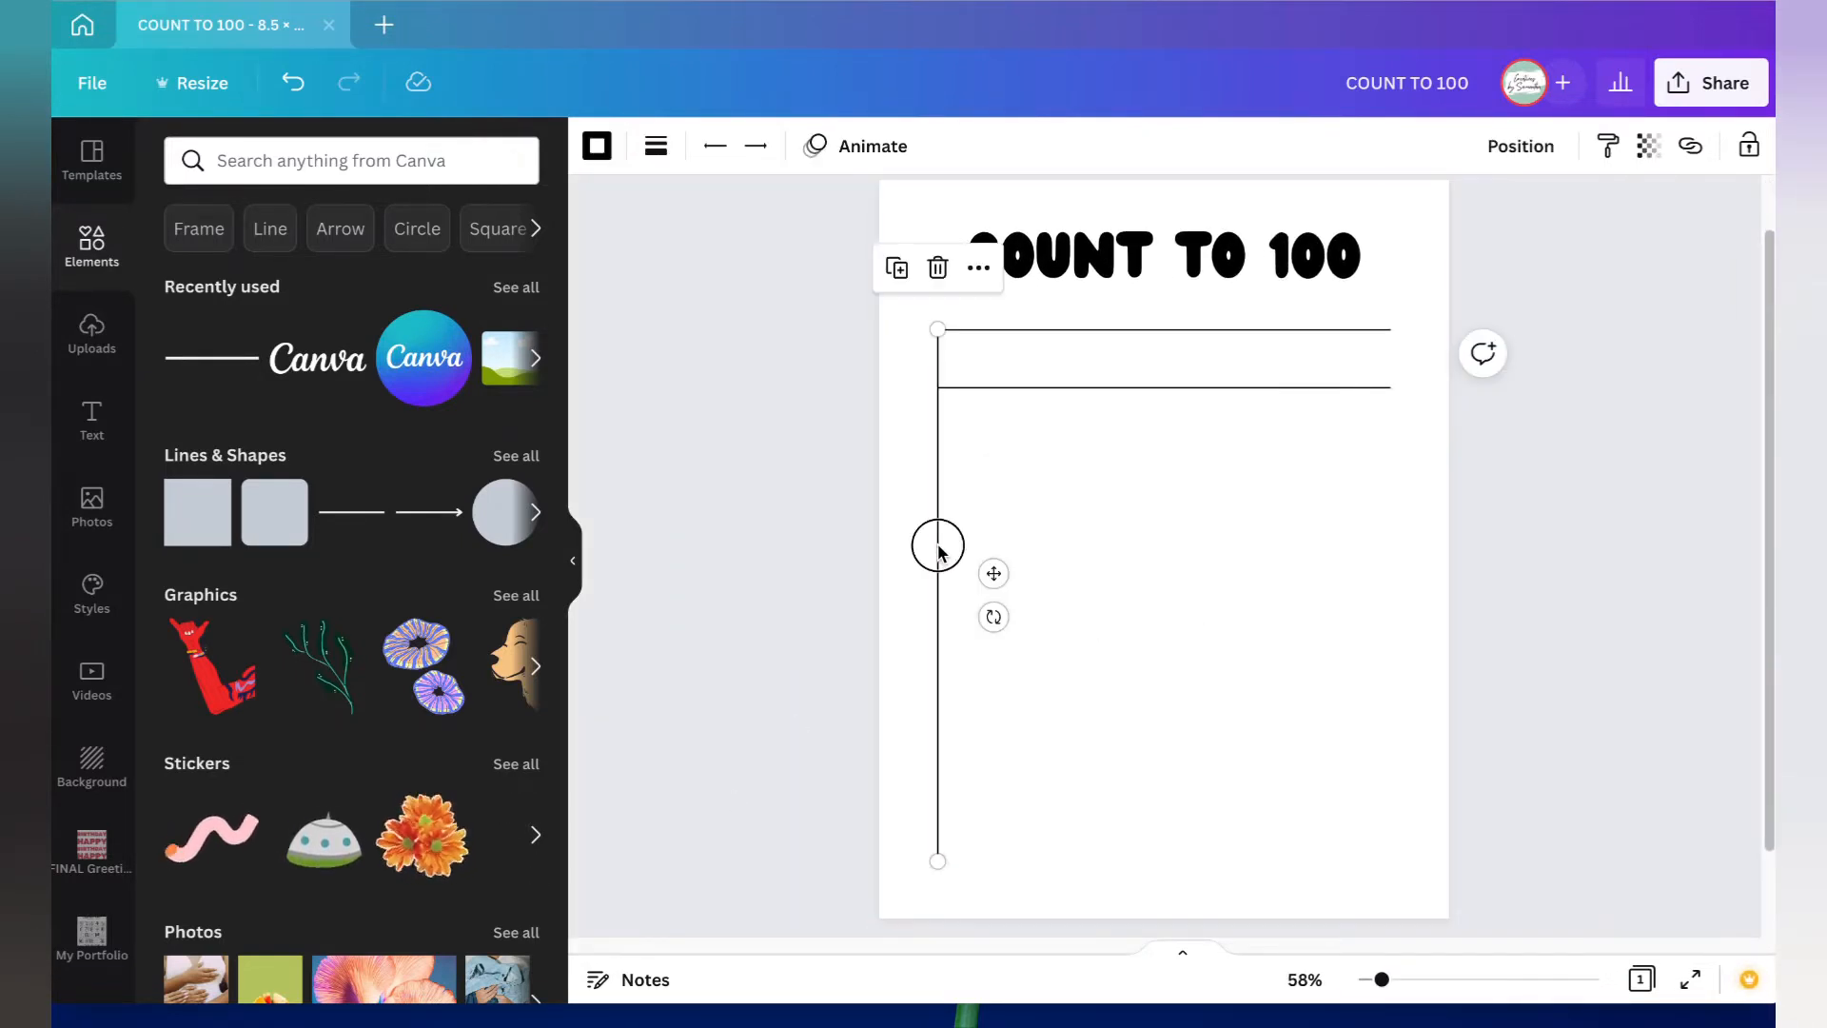
key(ctrl+d)
drag(950, 546, 1110, 585)
key(ctrl+d)
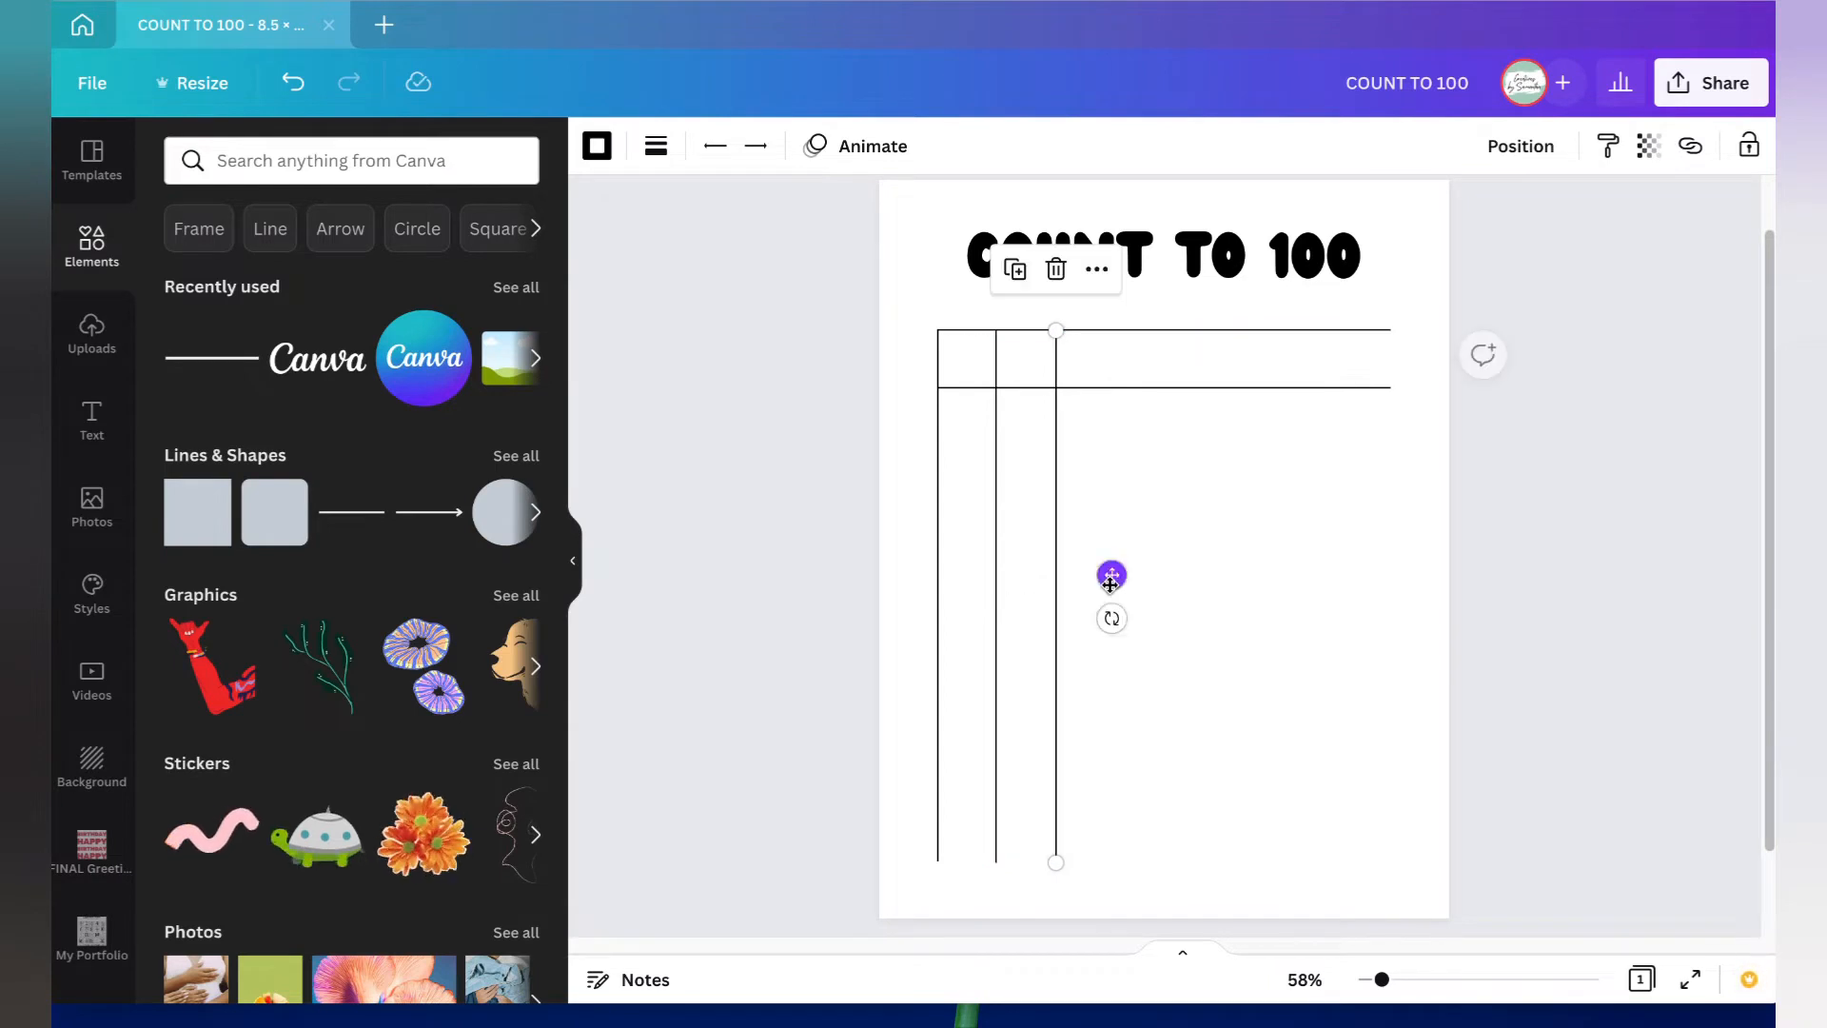
click(1134, 476)
drag(995, 453, 1063, 435)
key(ctrl+d)
drag(1003, 584, 1181, 559)
shift+click(925, 535)
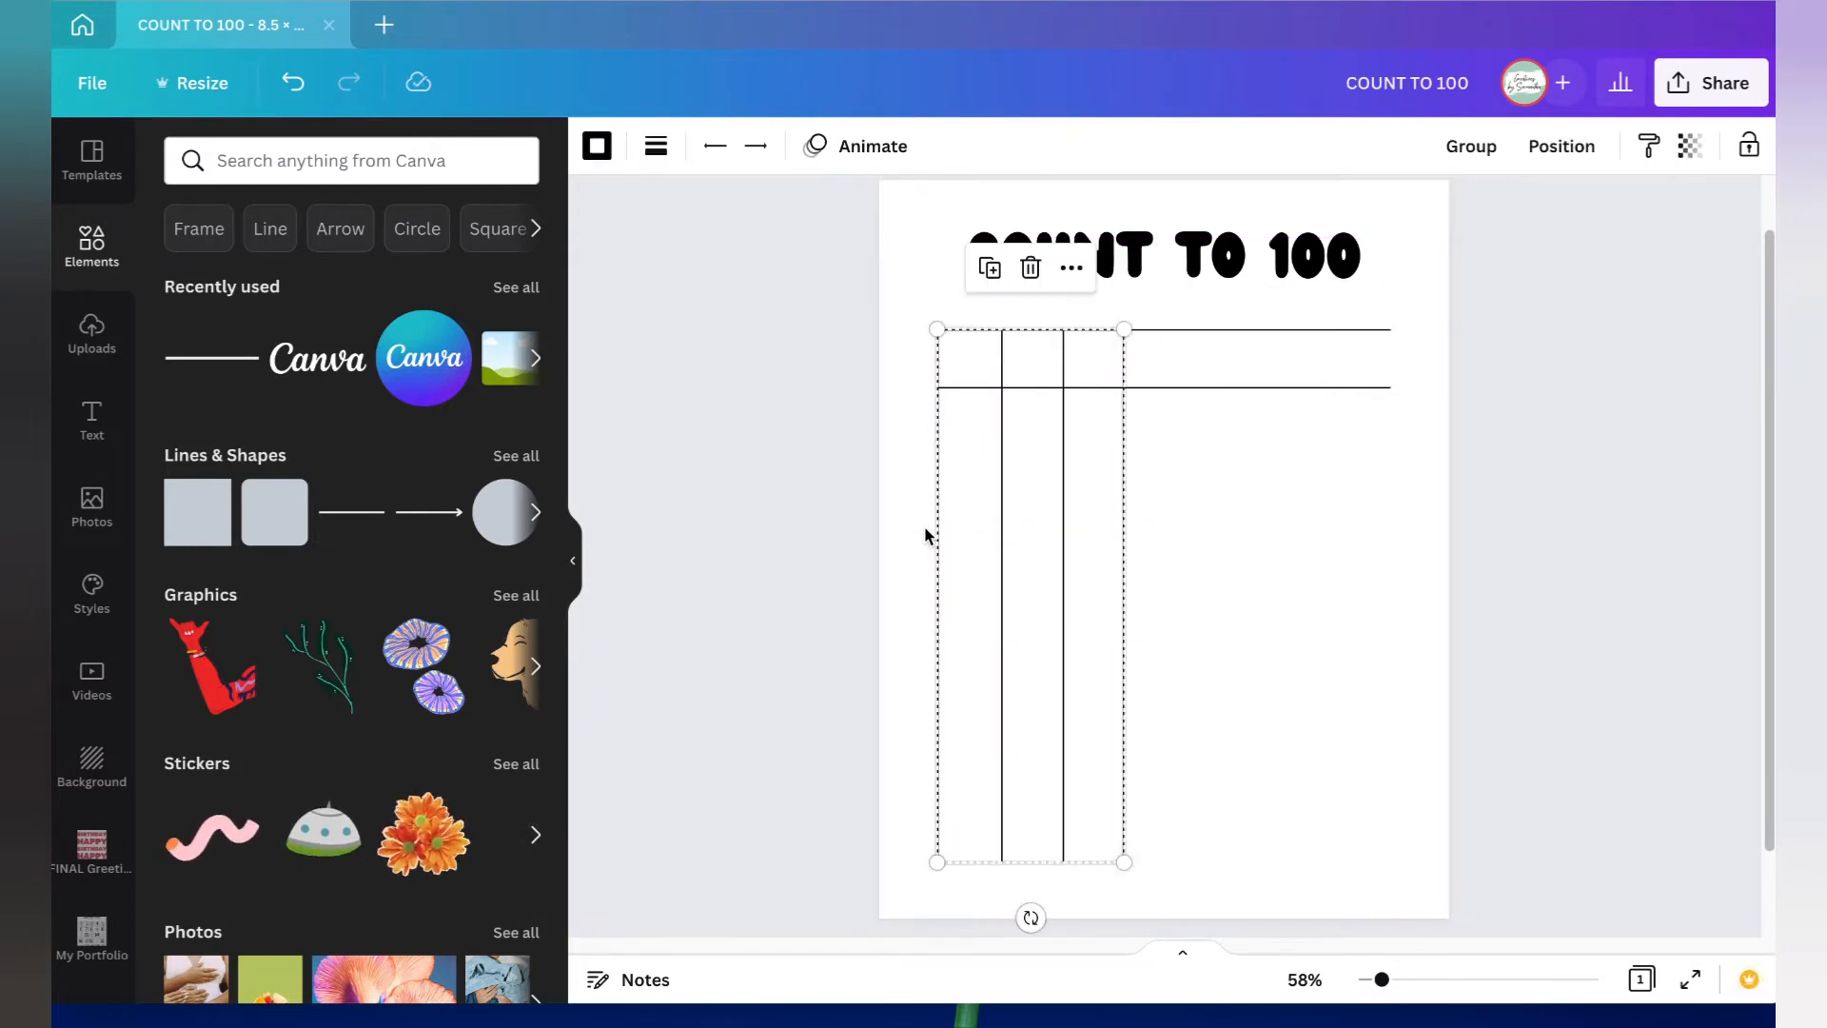
Step: Copy the last divider and place four more copies at even spacing toward the right end of the horizontal lines
click(1038, 451)
click(1124, 498)
key(ctrl+c)
key(ctrl+v)
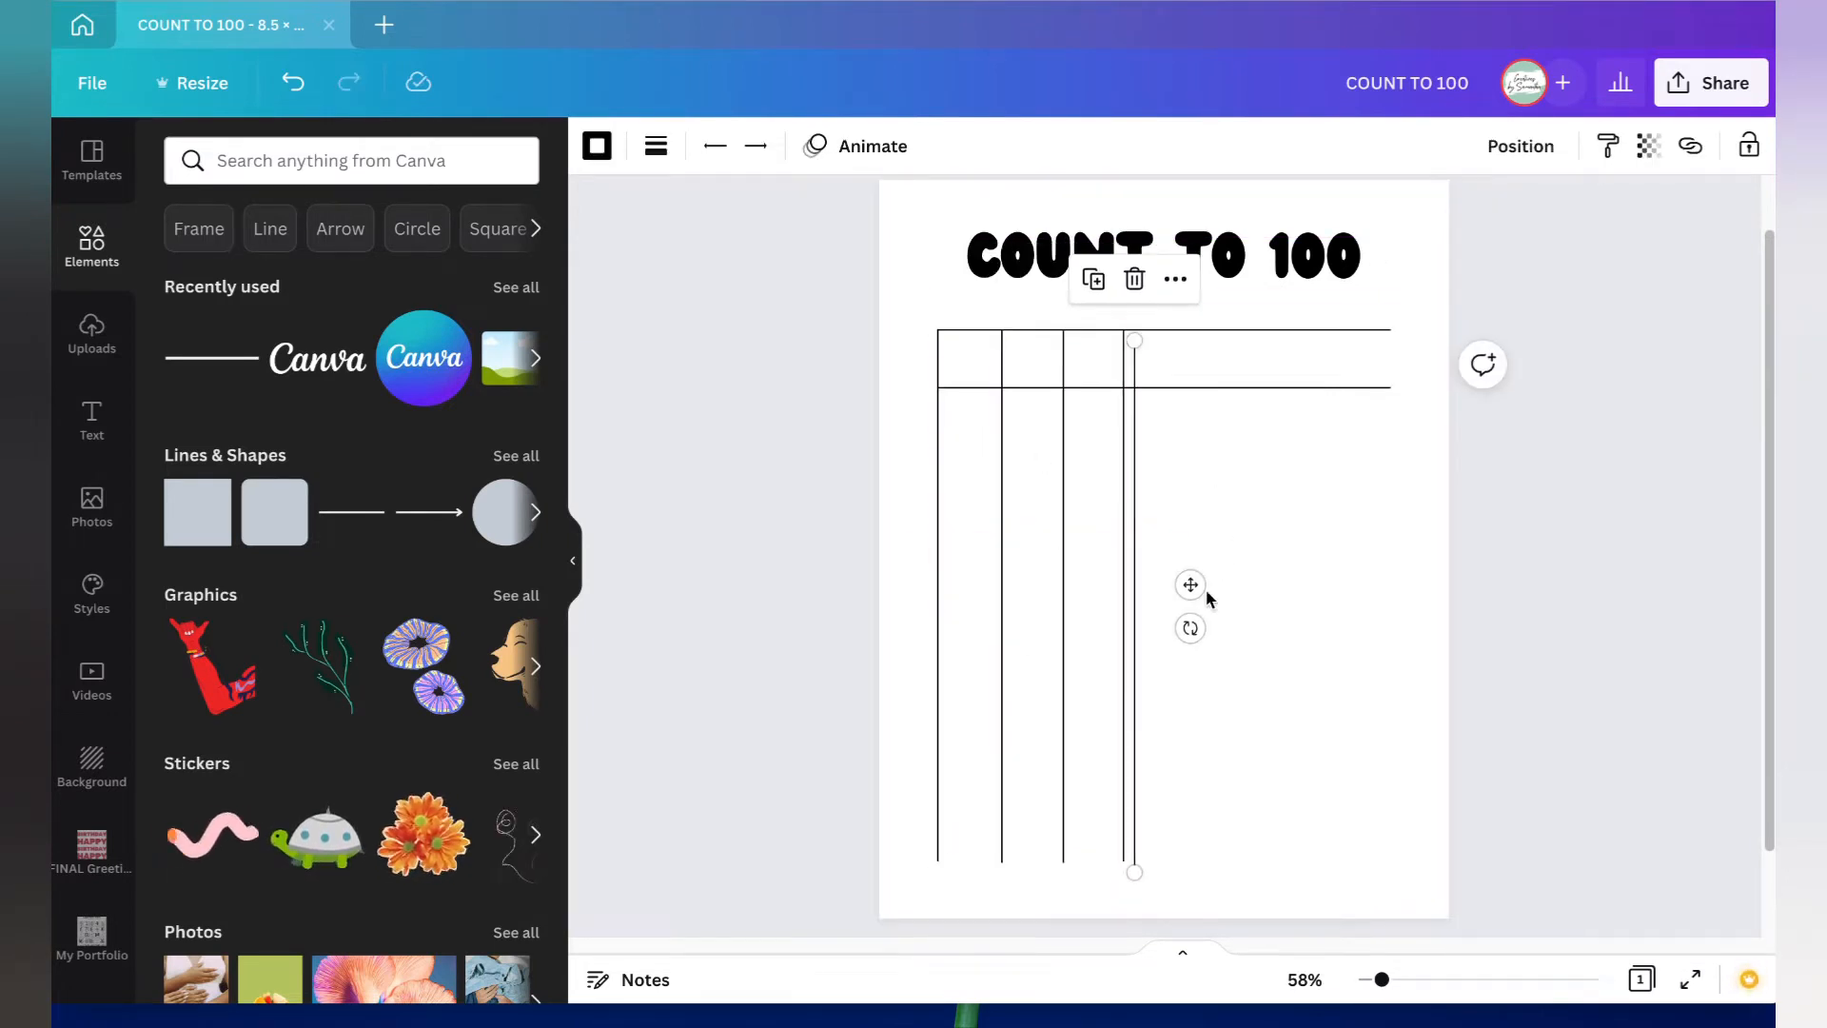
drag(1191, 583, 1300, 571)
key(ctrl+v)
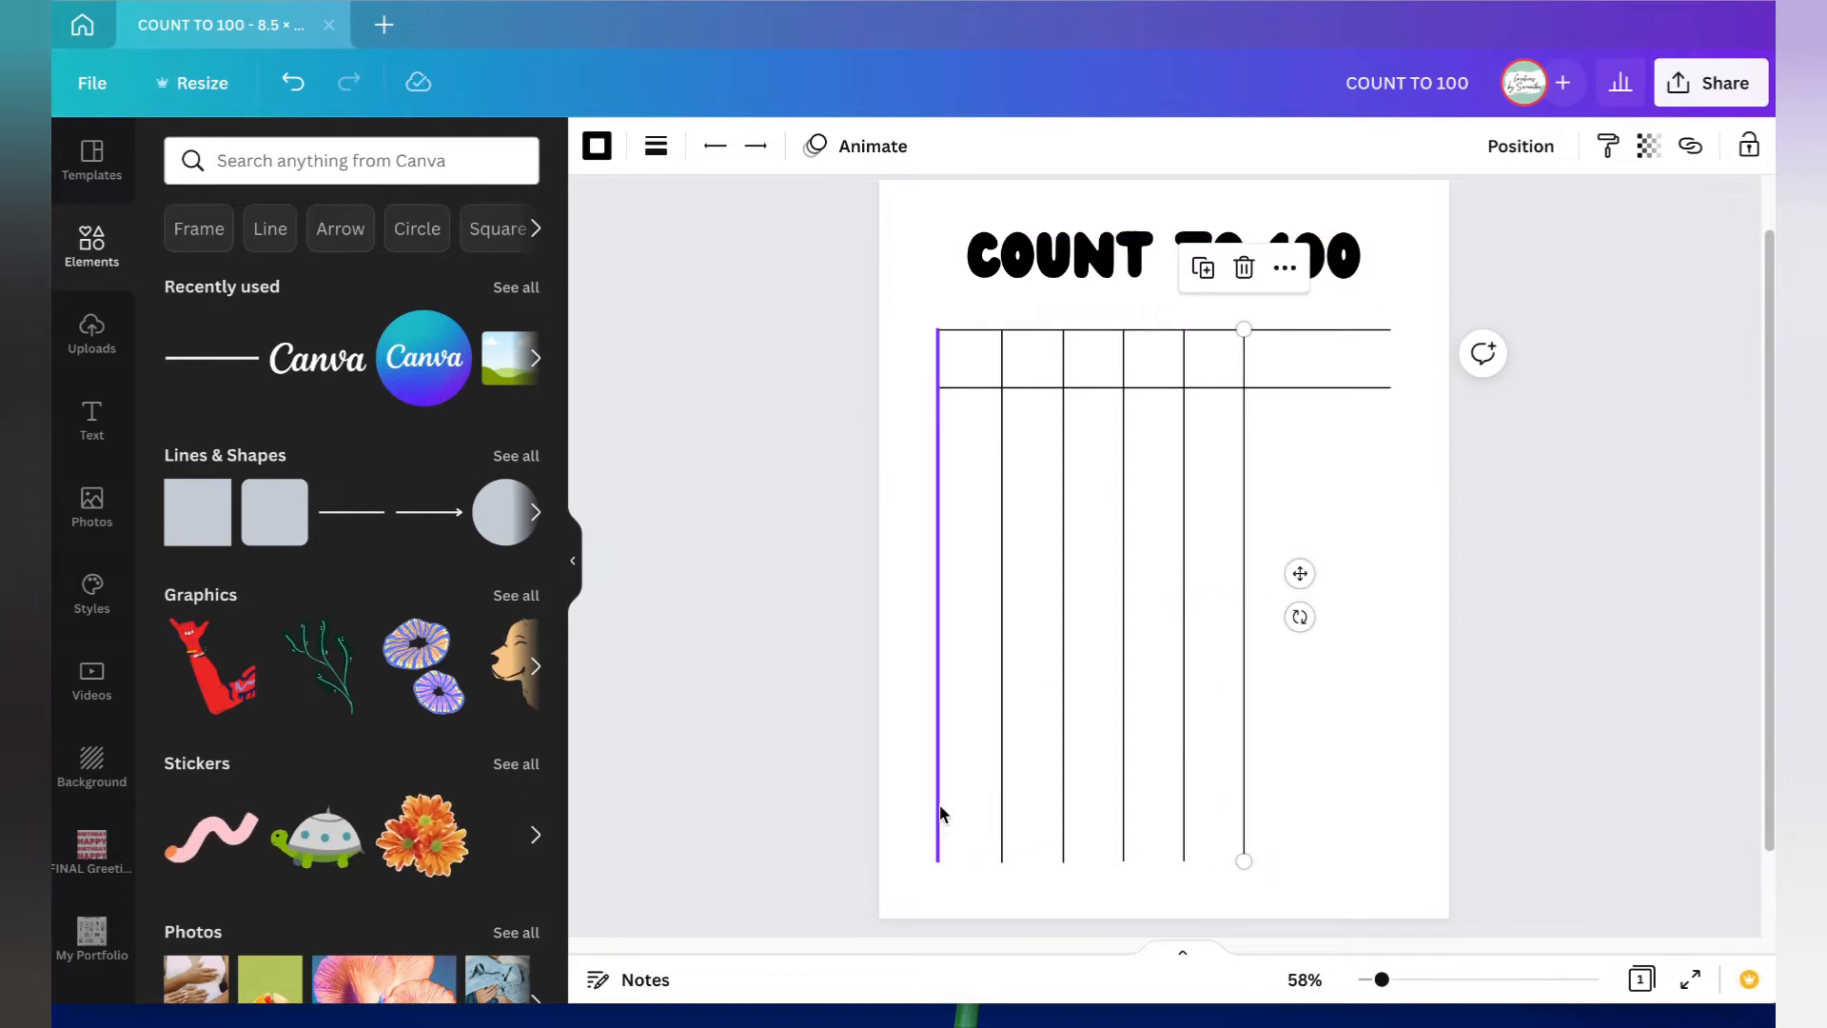
key(ctrl+v)
drag(1191, 584, 1422, 577)
key(ctrl+v)
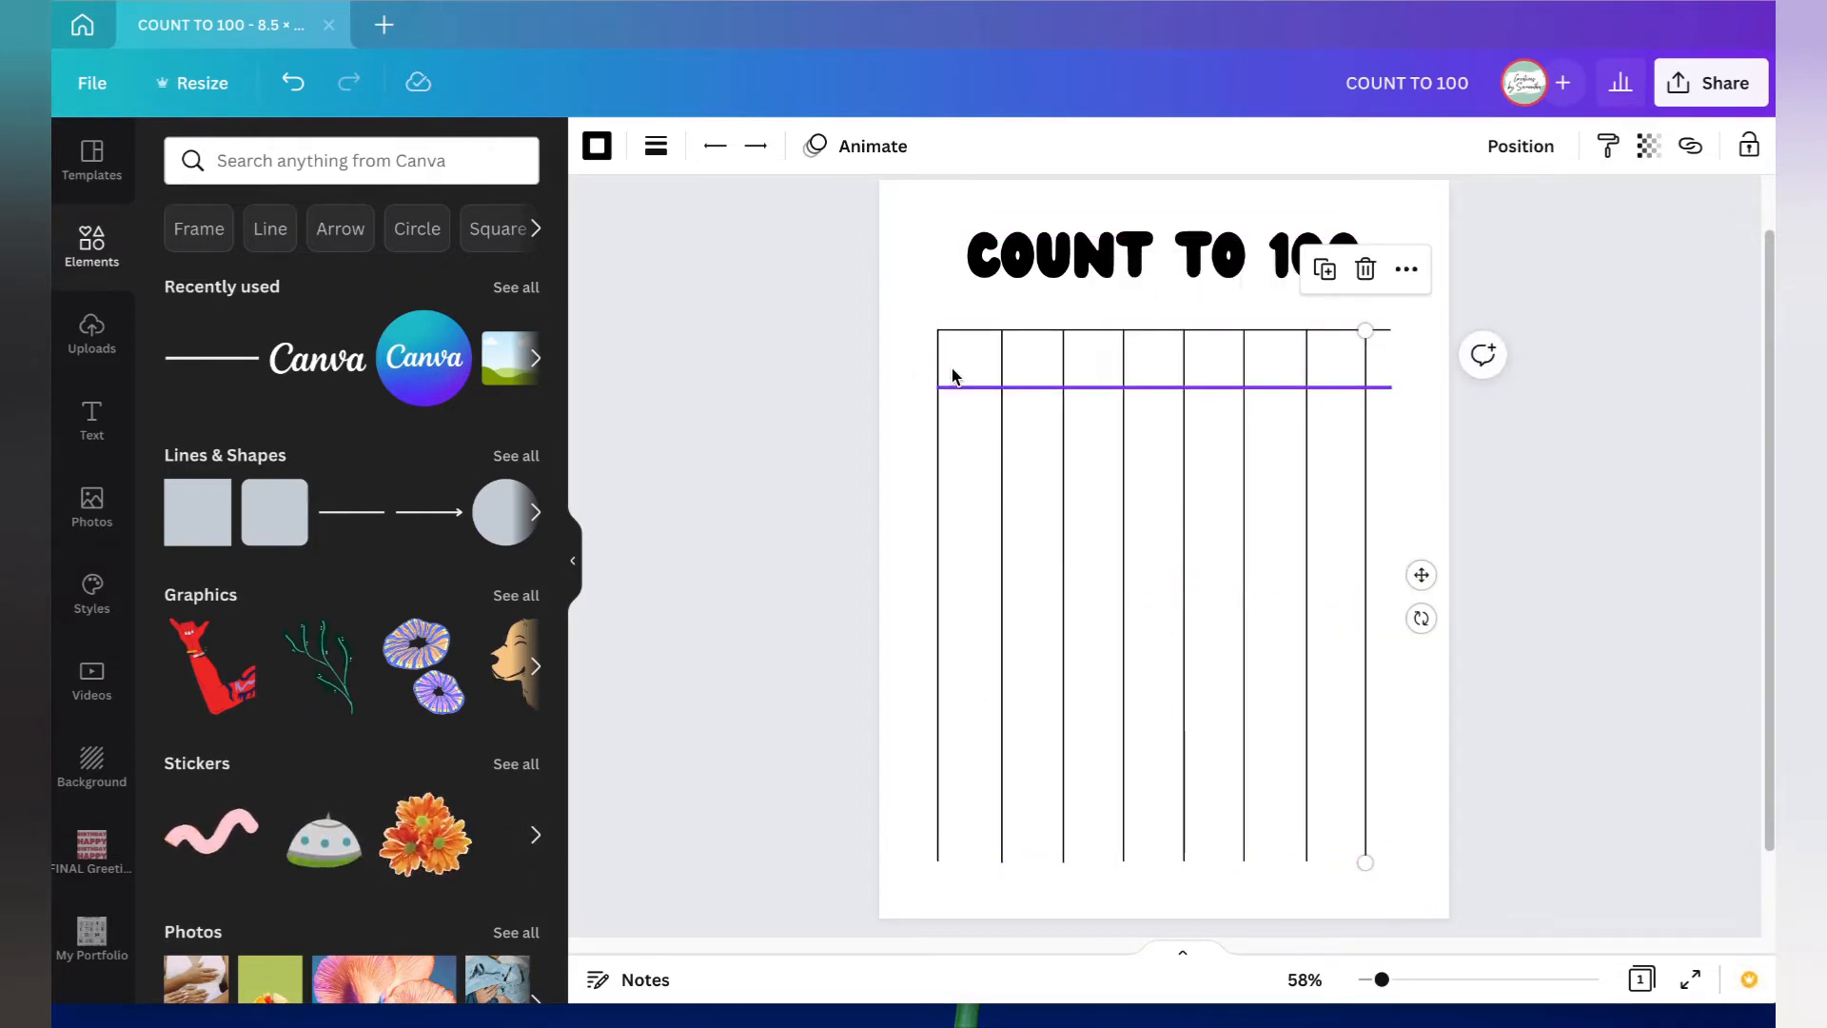
Step: Extend the upper horizontal line at both ends toward the page edges
click(1385, 331)
drag(1391, 330, 1428, 329)
drag(939, 330, 901, 330)
Step: Move the left border to the upper line's new left end and shift the seven dividers left with narrower spacing
click(938, 416)
click(940, 391)
drag(938, 462, 1072, 457)
click(1392, 923)
drag(1184, 475, 1128, 490)
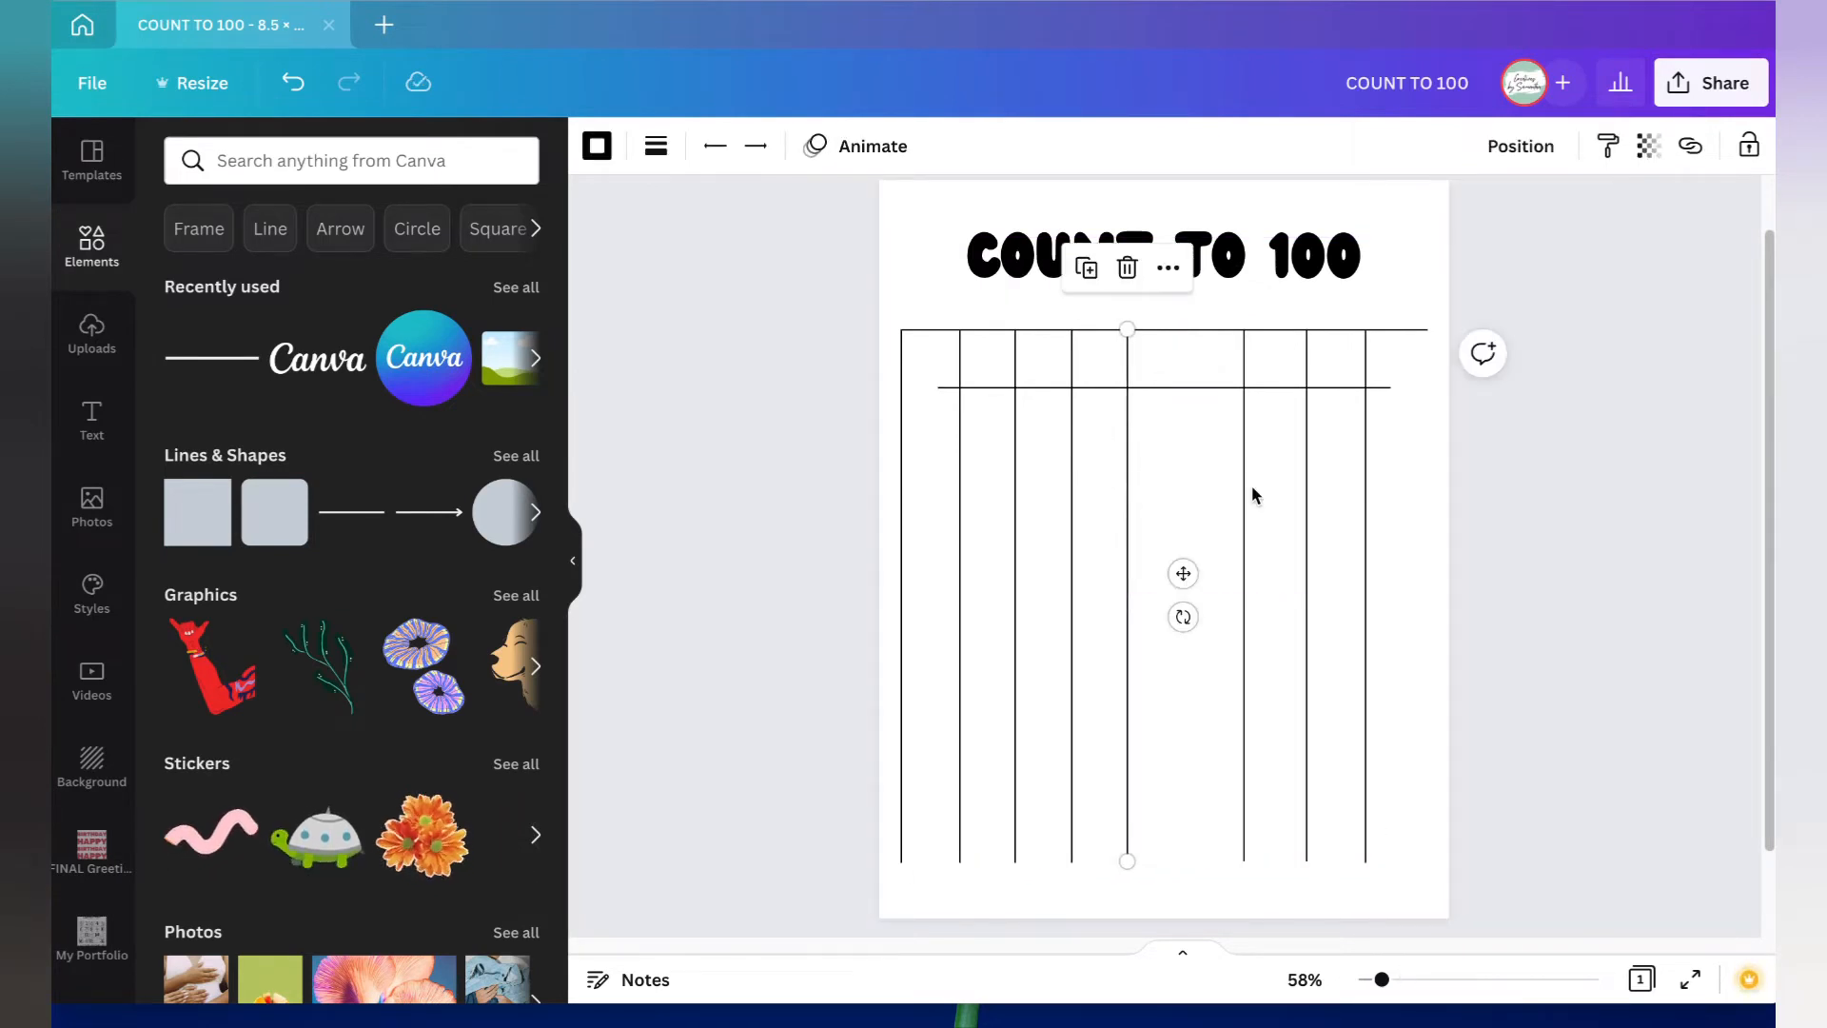
drag(1244, 485, 1196, 482)
drag(1305, 473, 1240, 465)
drag(1365, 467, 1301, 466)
Step: Paste two more vertical dividers and place them at matching spacing after the last one
key(ctrl+v)
drag(1364, 584, 1463, 567)
key(ctrl+v)
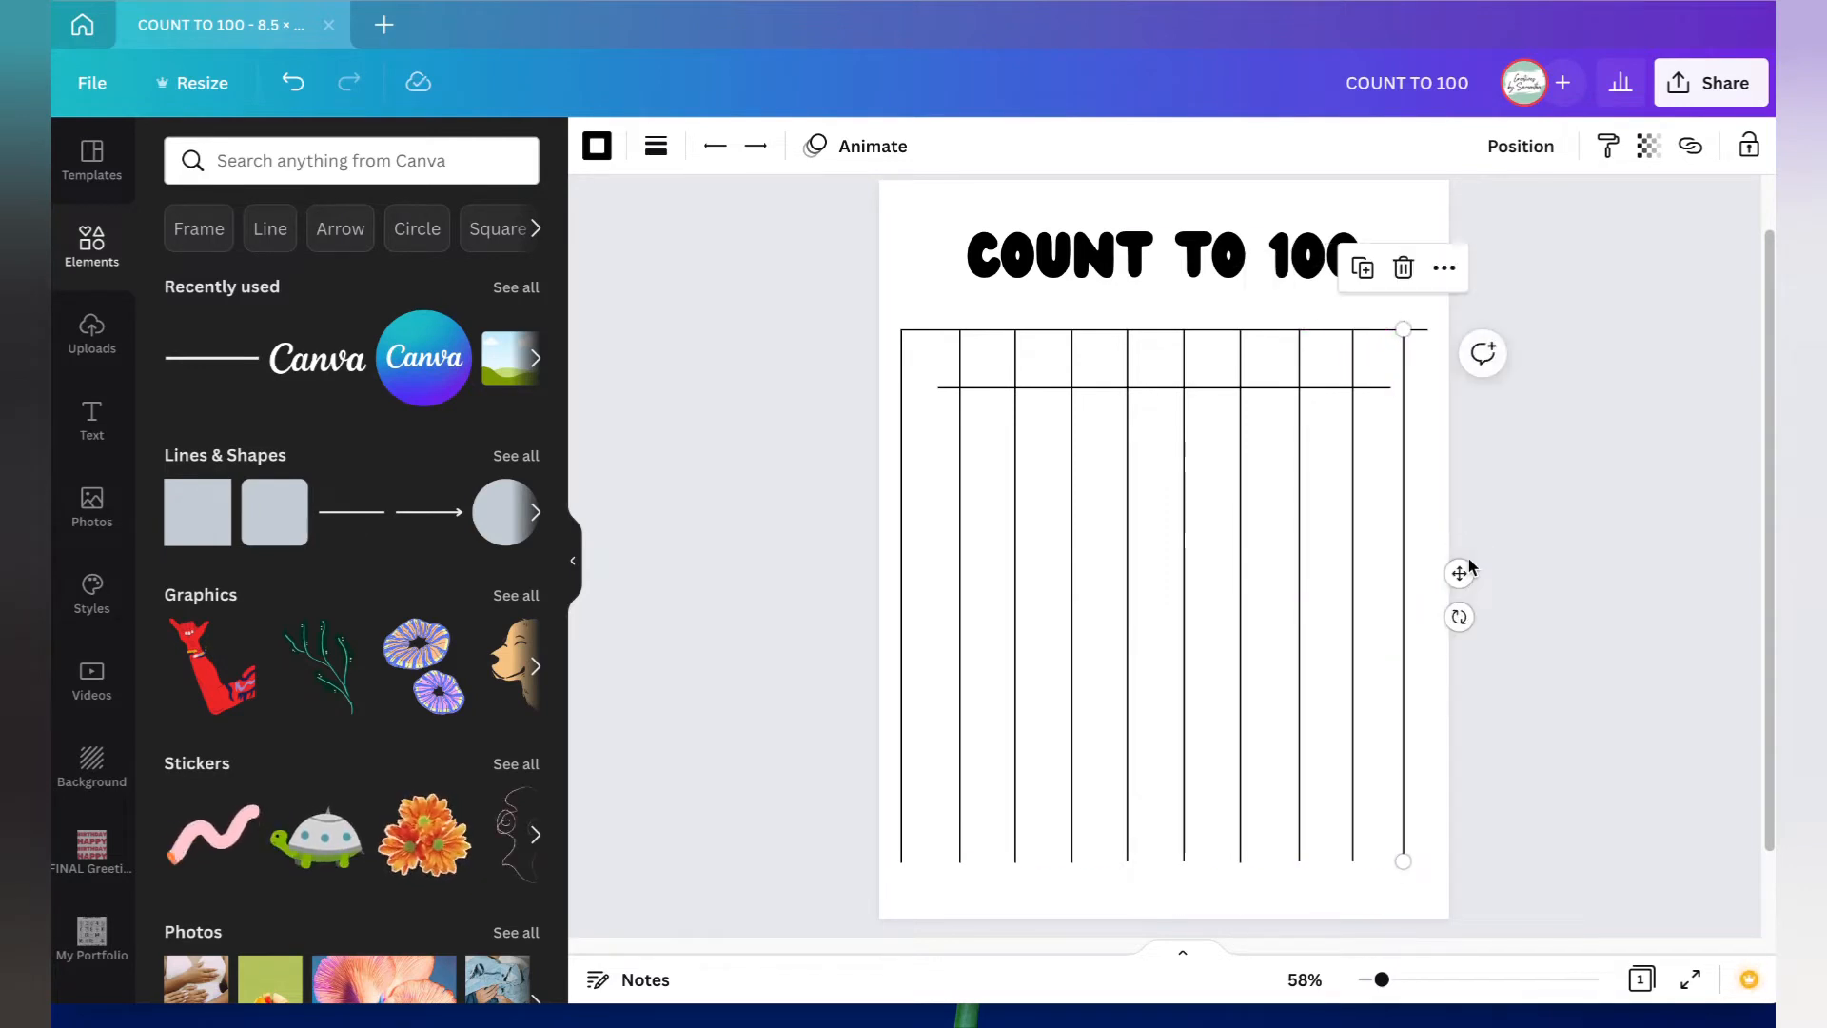
Step: Tighten the divider spacing to make room for ten columns, and add a right border at the upper line's right end
click(957, 371)
drag(956, 371, 1216, 352)
drag(1298, 355, 1267, 353)
drag(1352, 358, 1326, 358)
drag(1403, 358, 1389, 358)
key(ctrl+d)
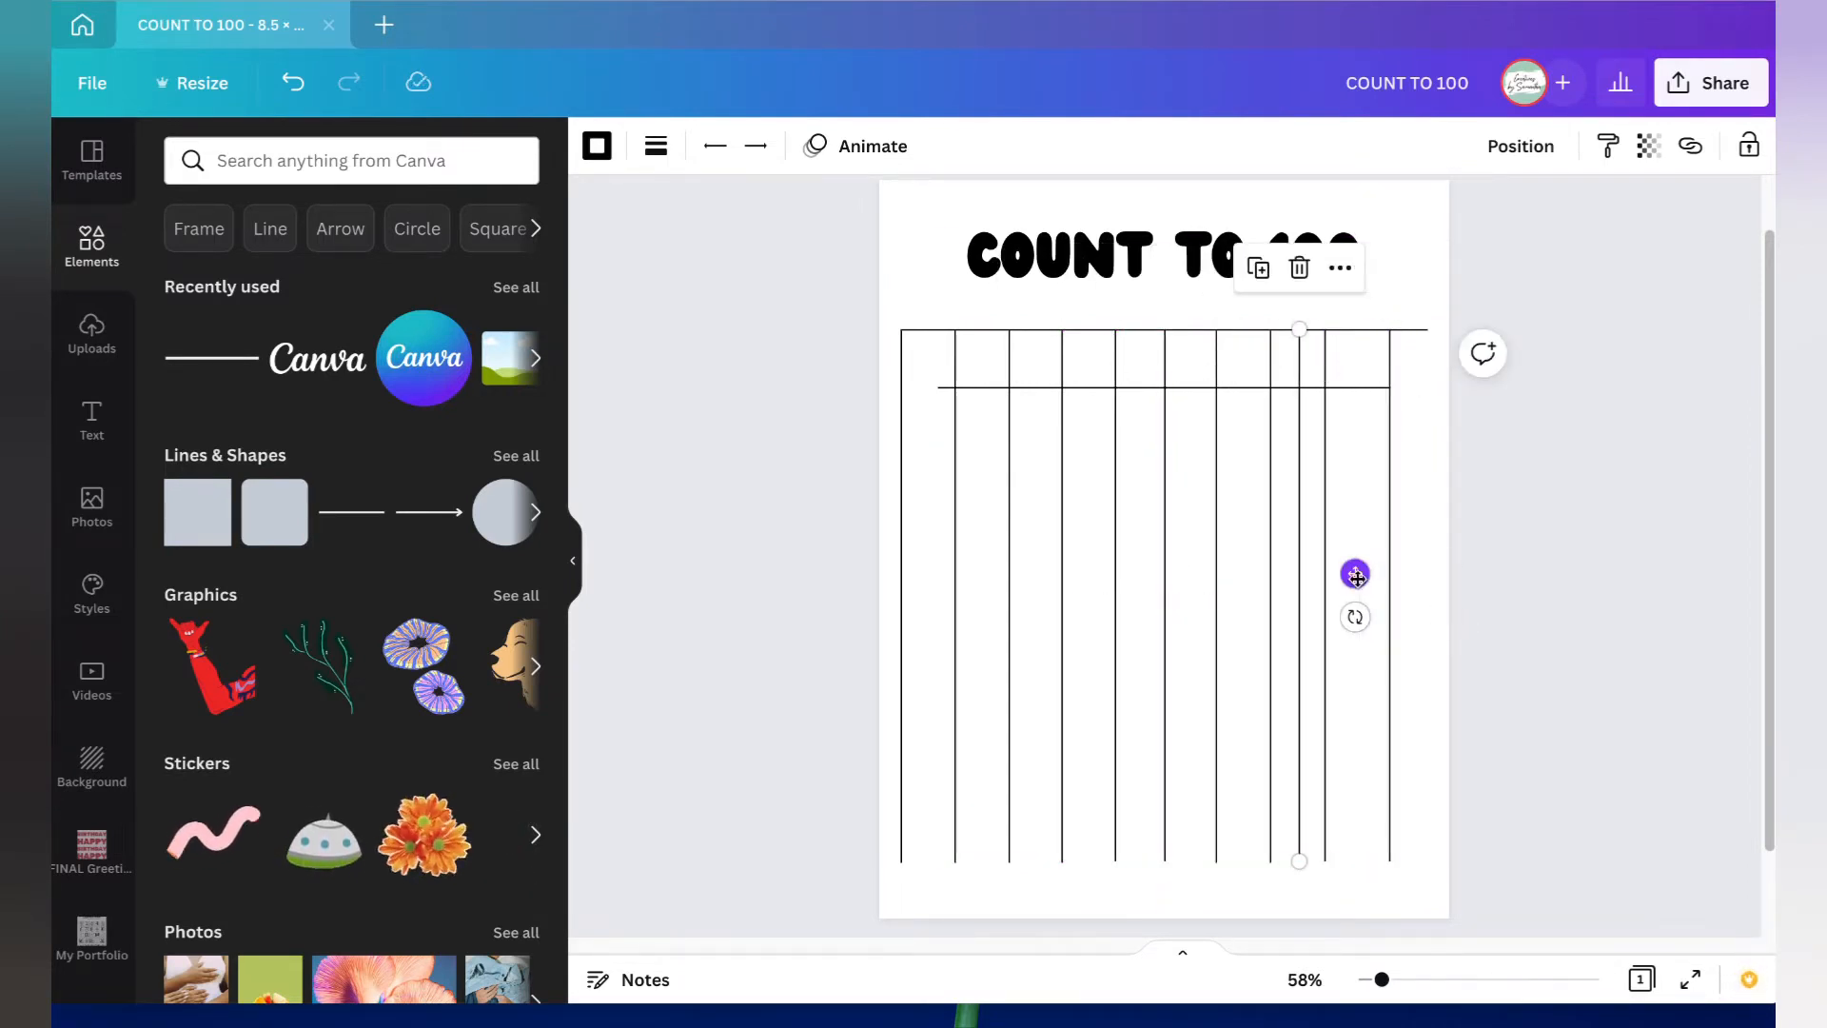
drag(1354, 581, 1483, 582)
Step: Examine the column spacing and the border alignment at the grid's upper right corner up close
click(1437, 979)
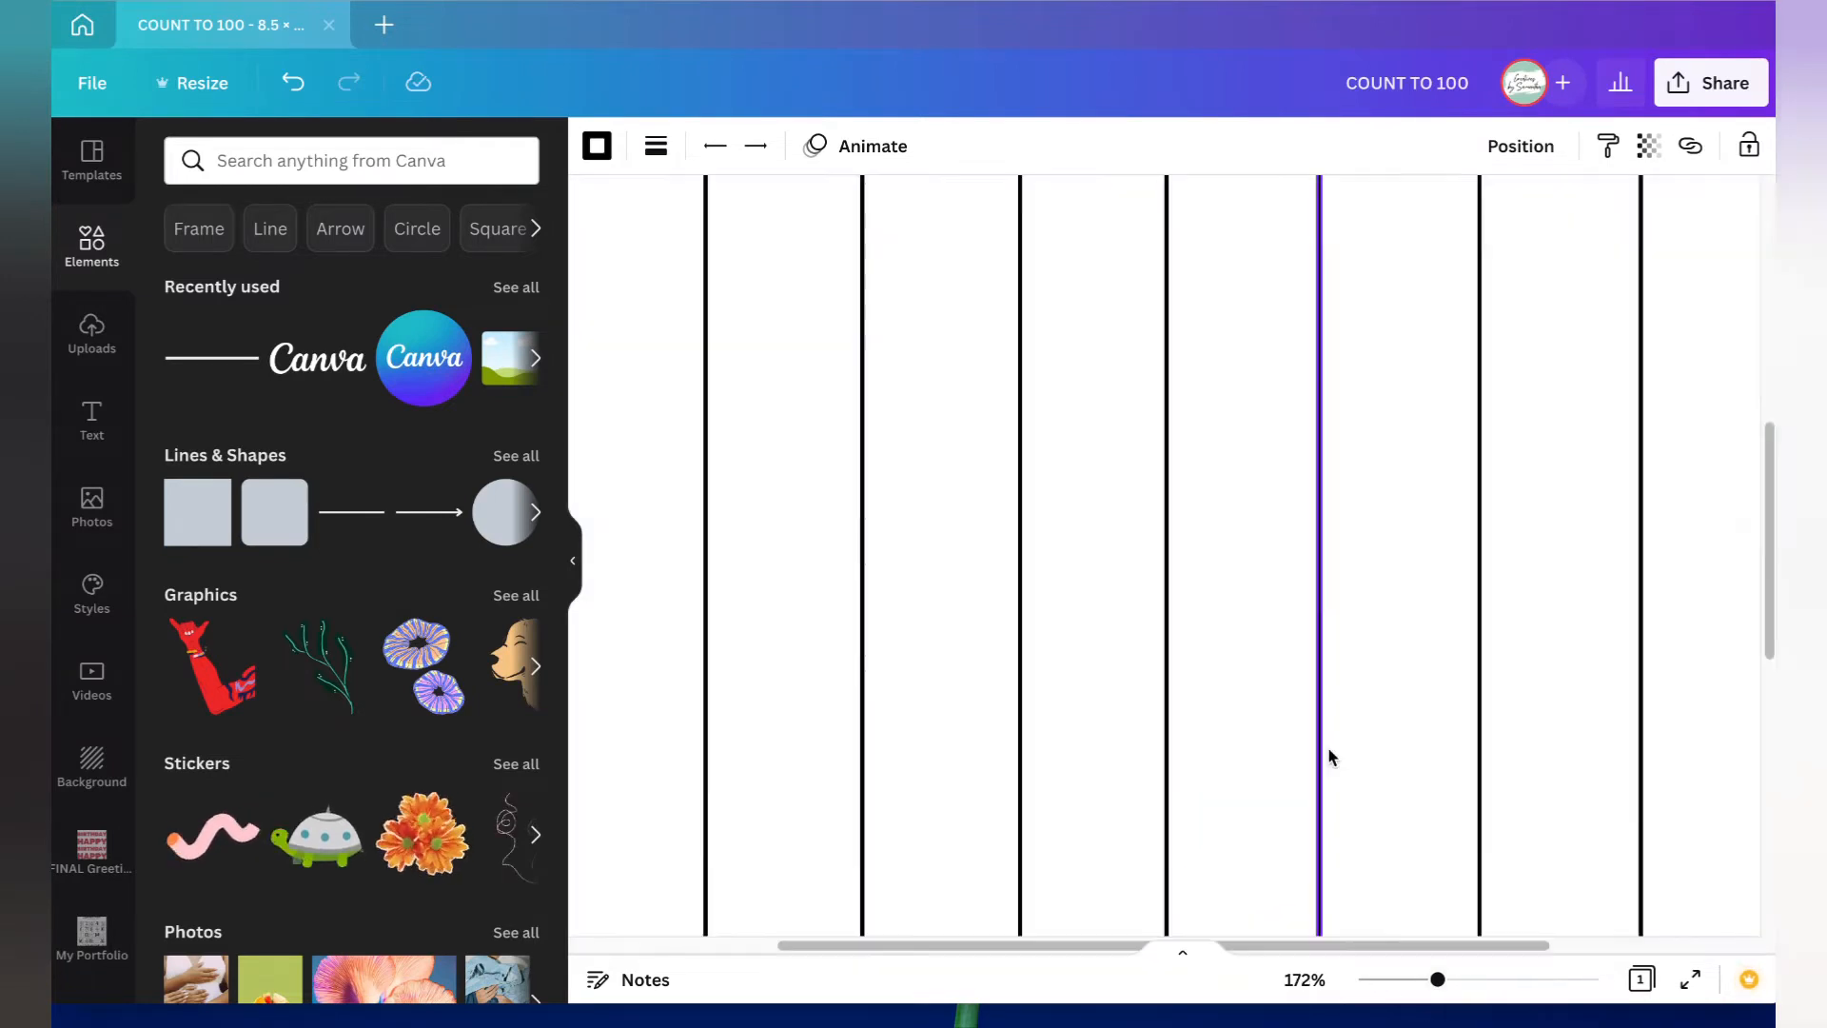
scroll(1329, 755, up, 6)
scroll(1329, 749, left, 3)
scroll(1330, 749, right, 3)
scroll(1329, 749, right, 4)
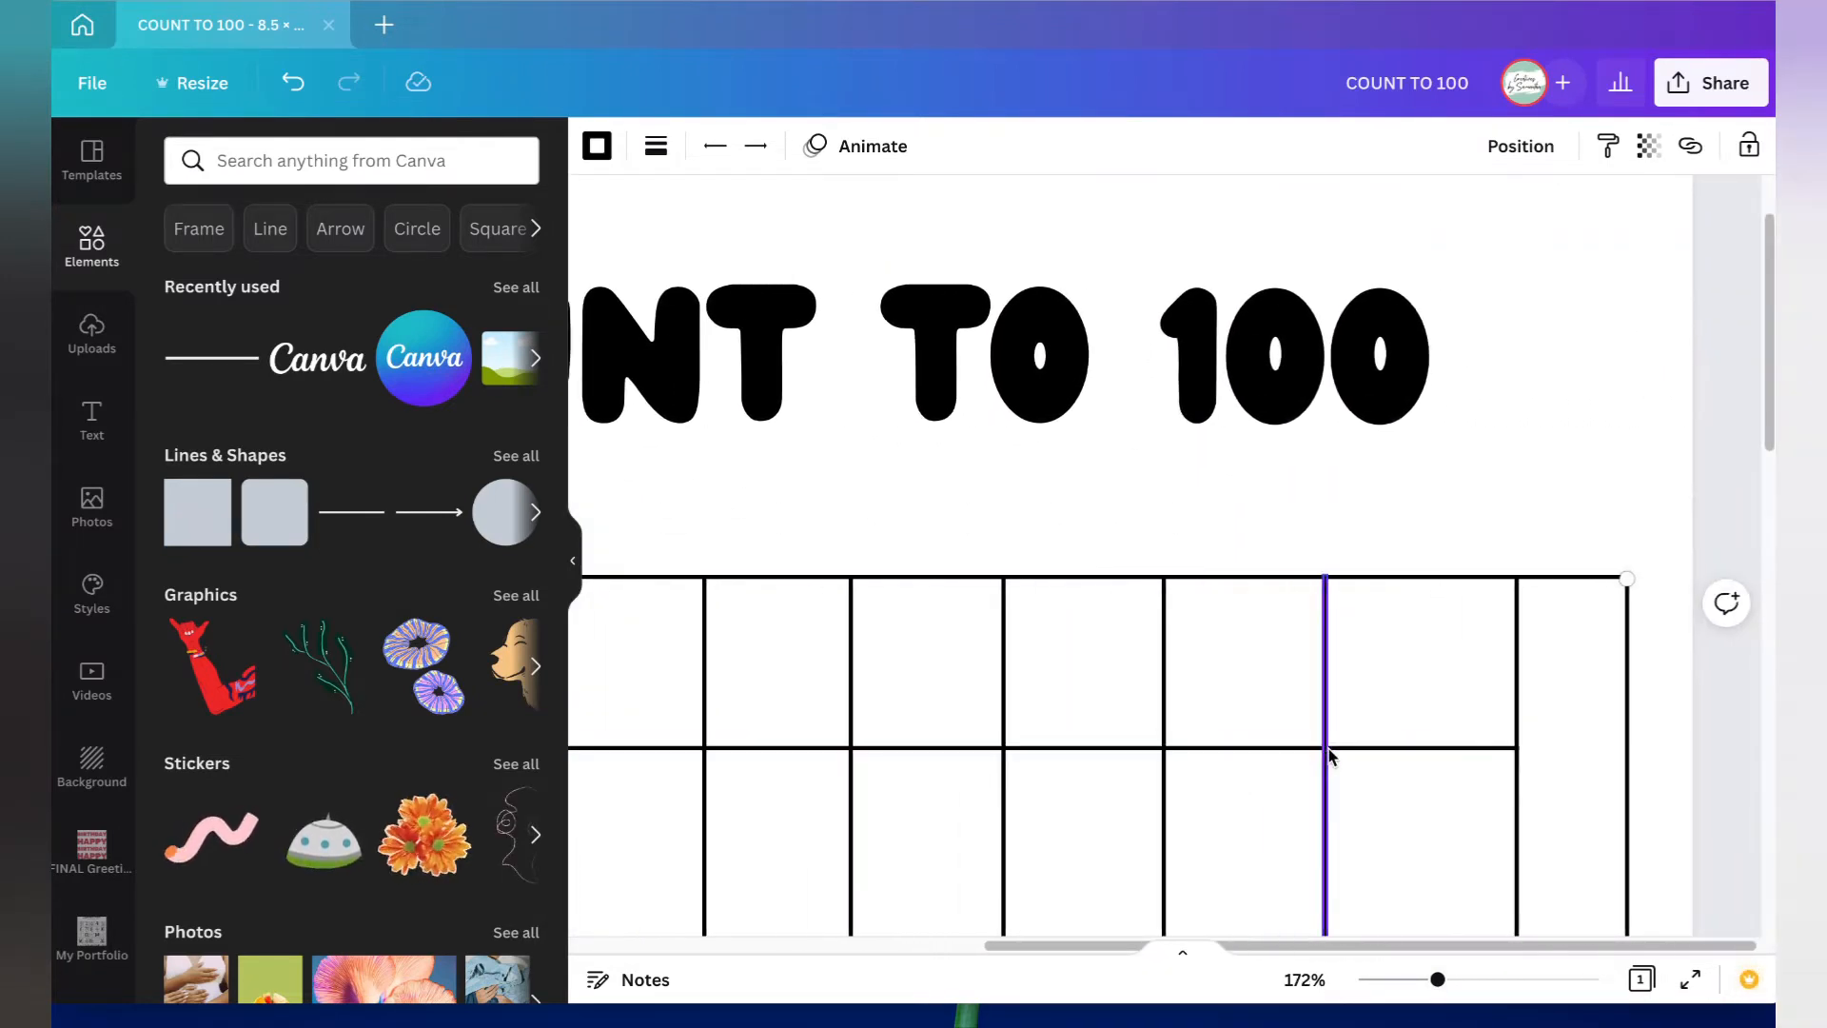
click(1510, 453)
scroll(1523, 476, down, 2)
scroll(1436, 747, down, 5)
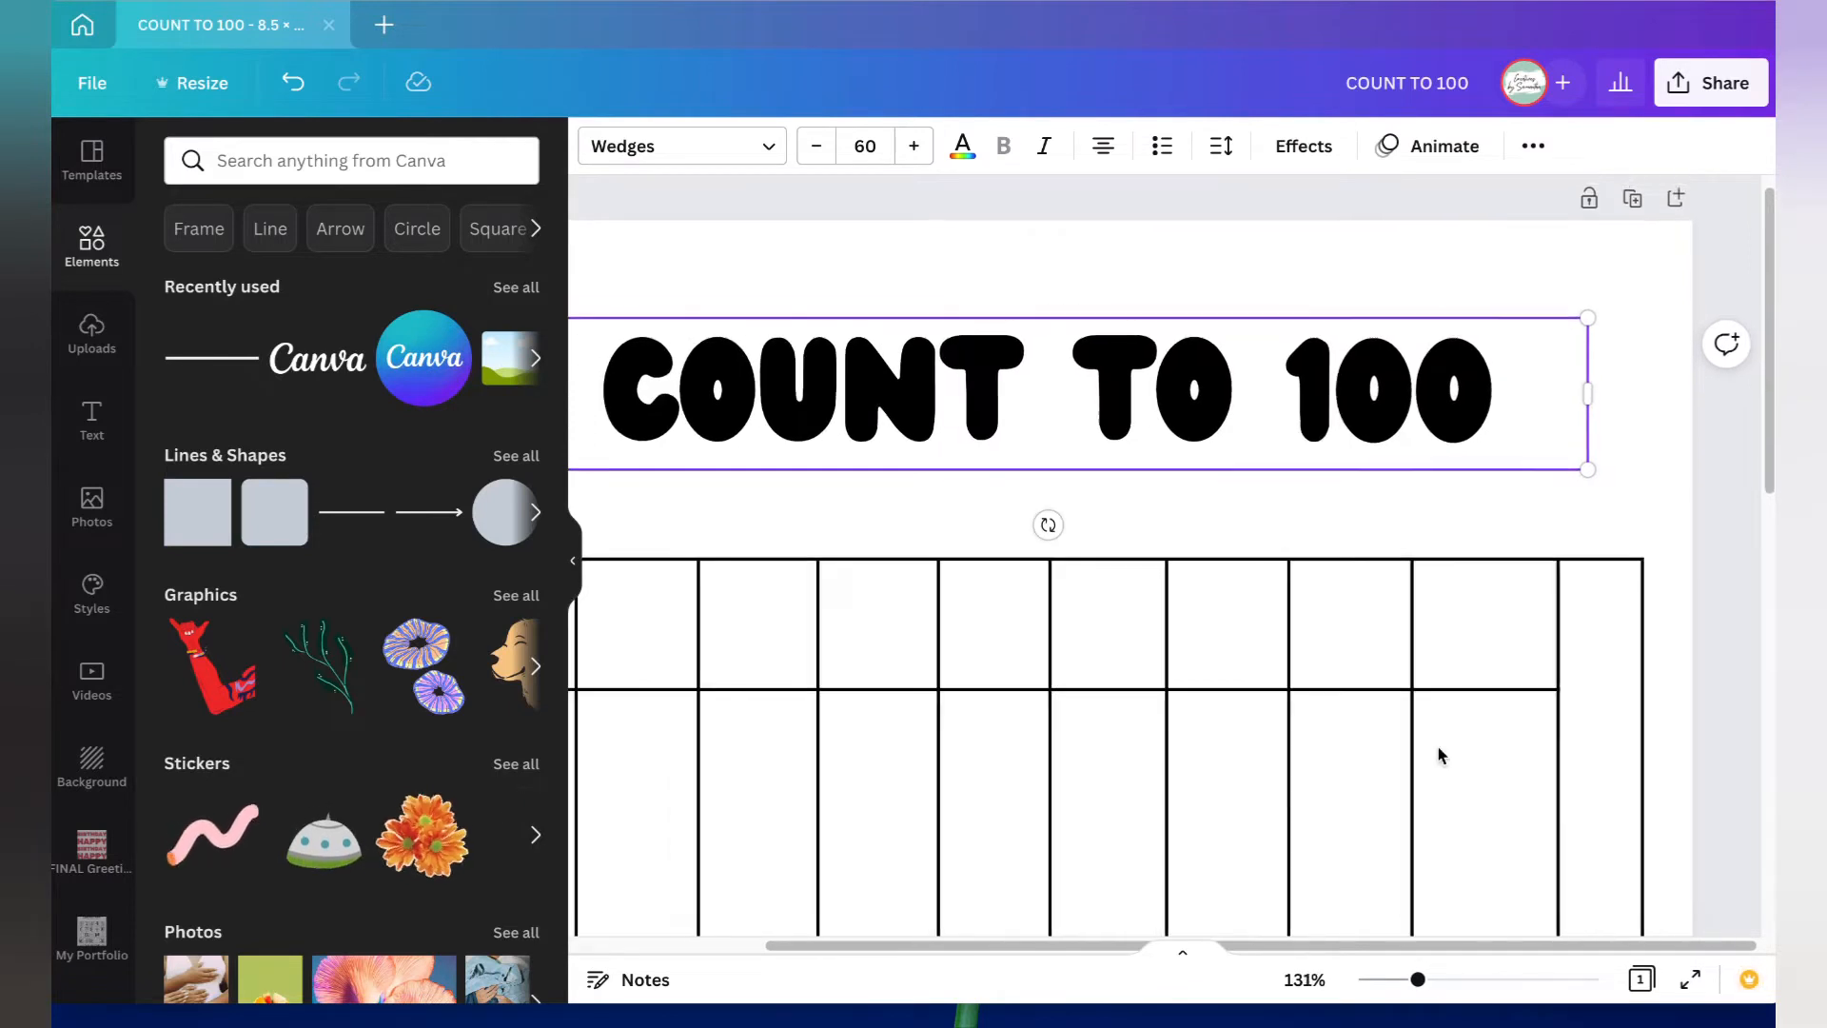
Step: Delete the horizontal line just below the grid's upper line, and undo the accidental move of the right border
click(1395, 539)
click(1344, 449)
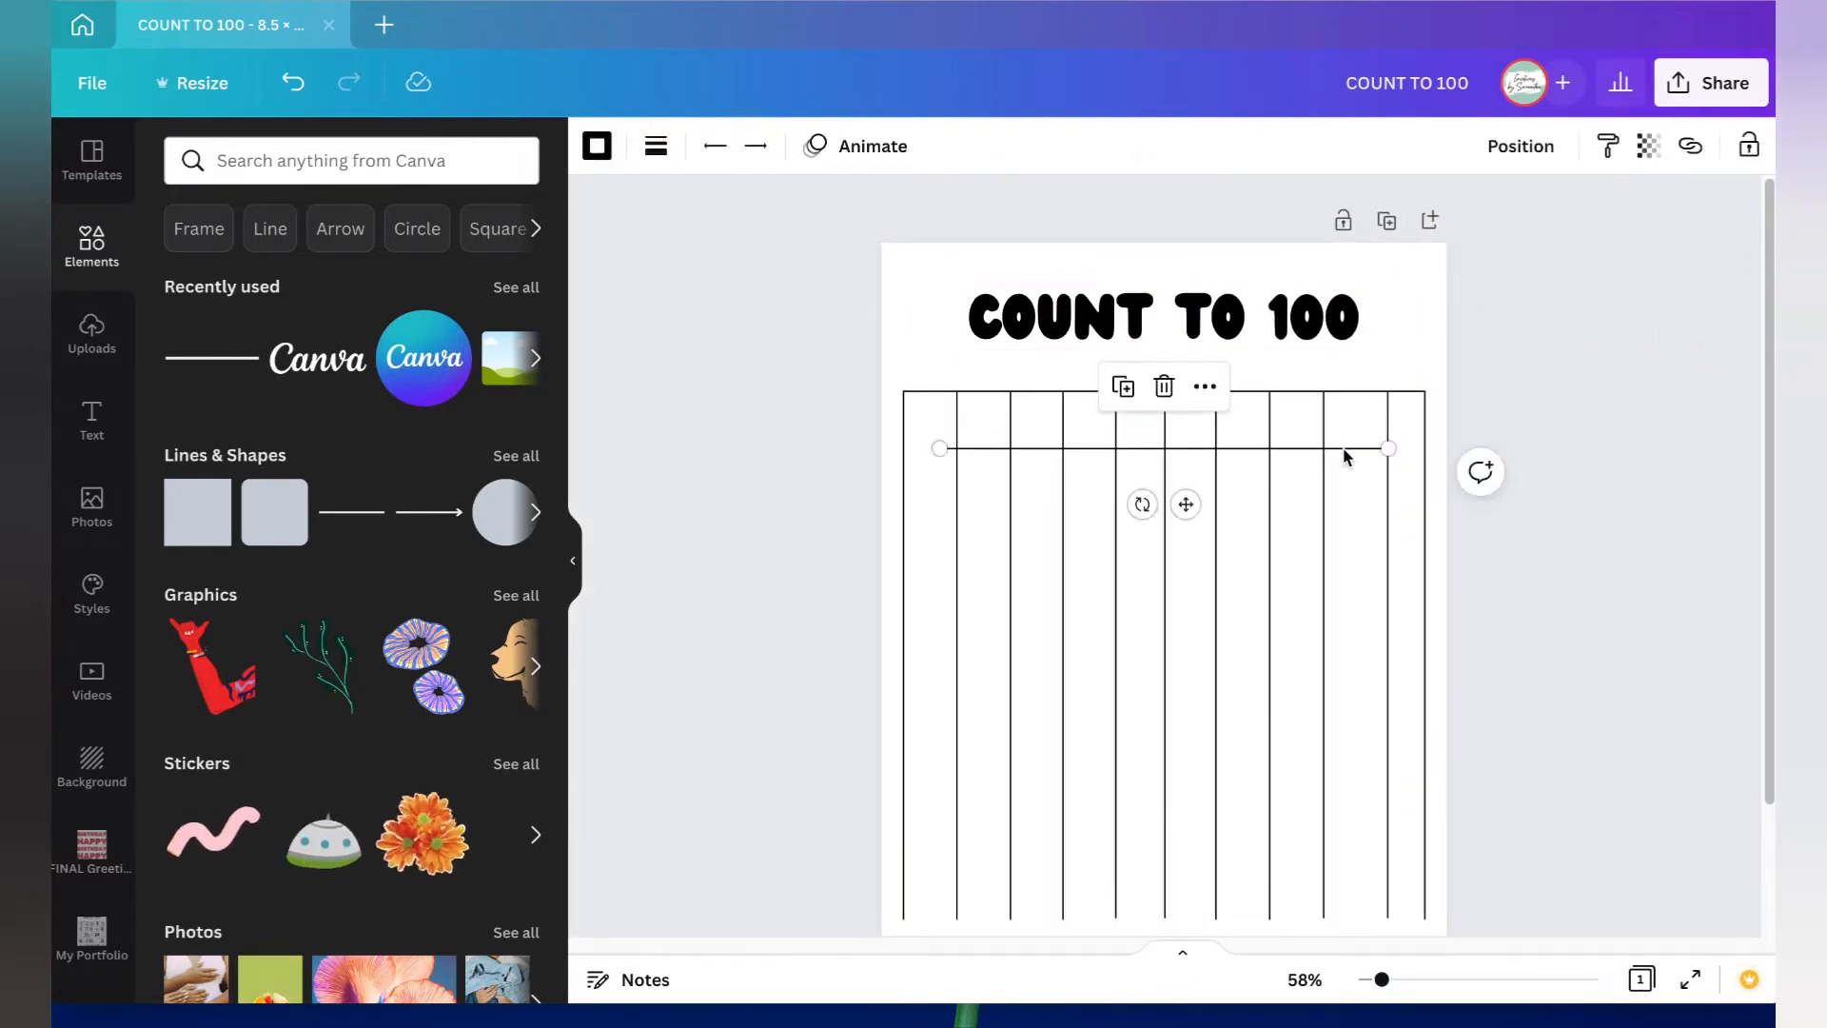
key(Delete)
drag(1425, 505, 1334, 519)
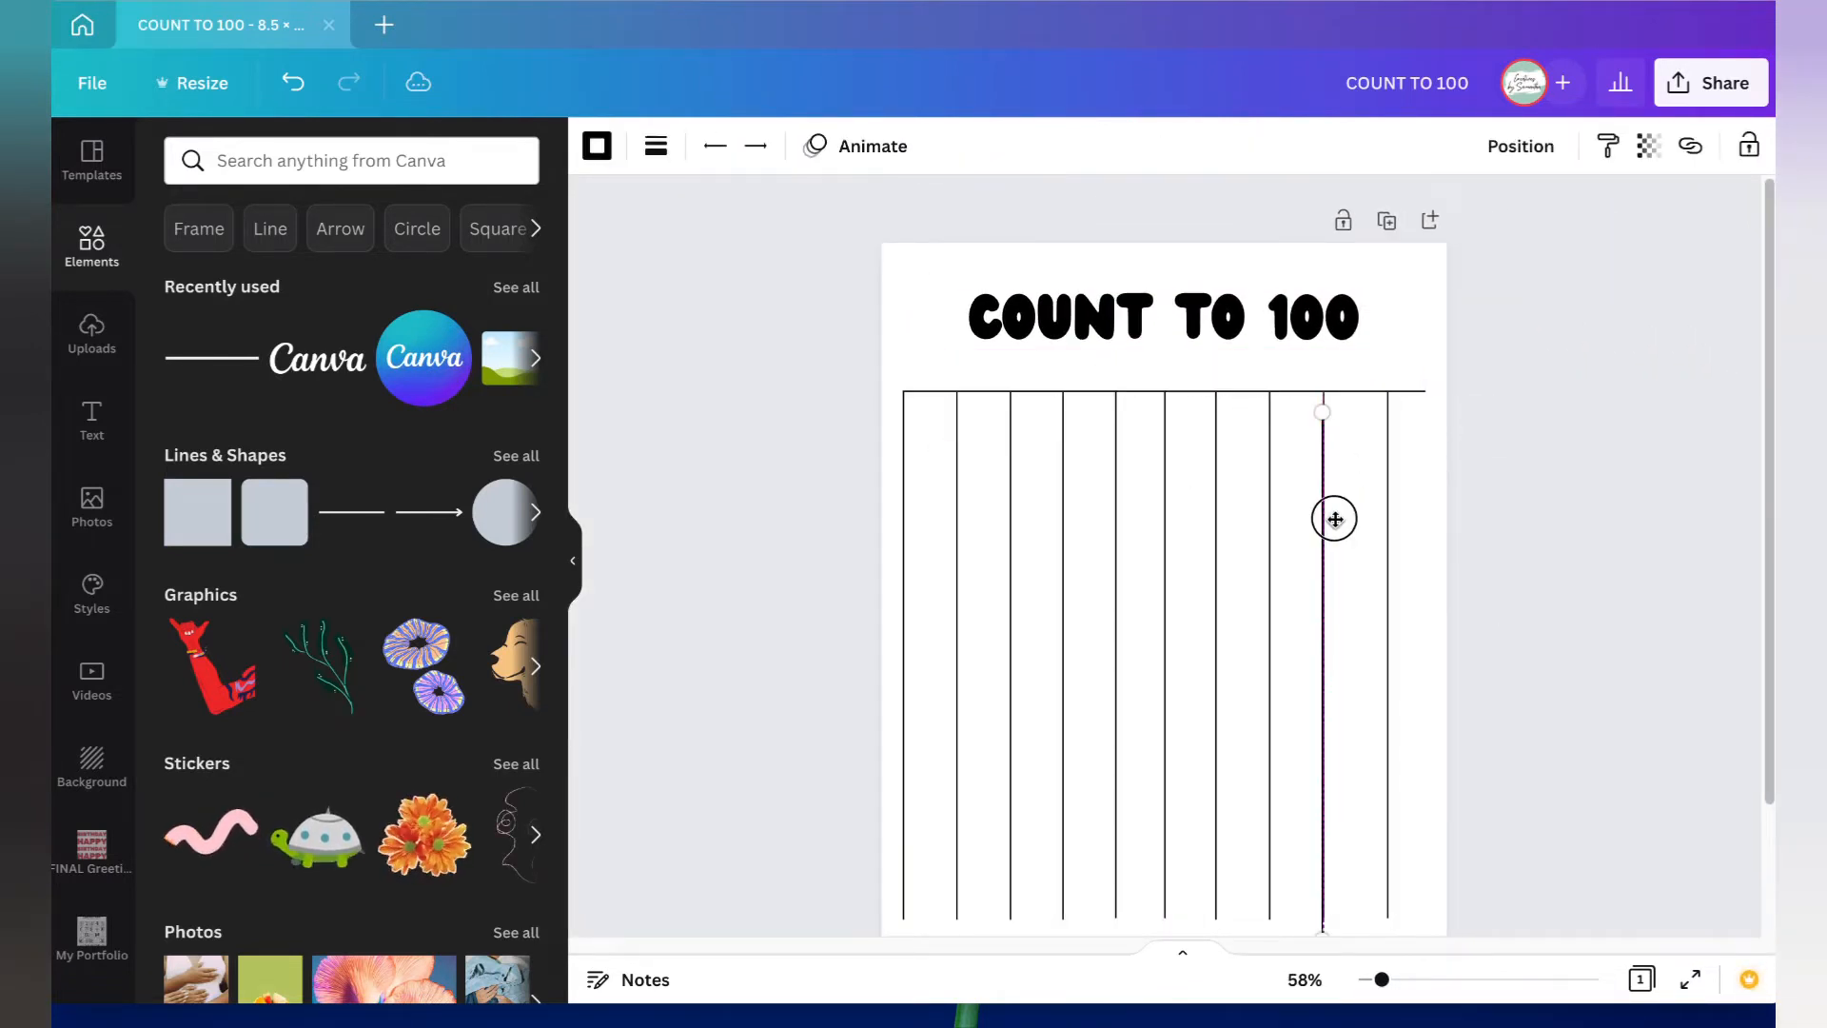
key(ctrl+z)
Step: Select all the vertical grid lines together and space them evenly with Tidy up
drag(1497, 559, 884, 596)
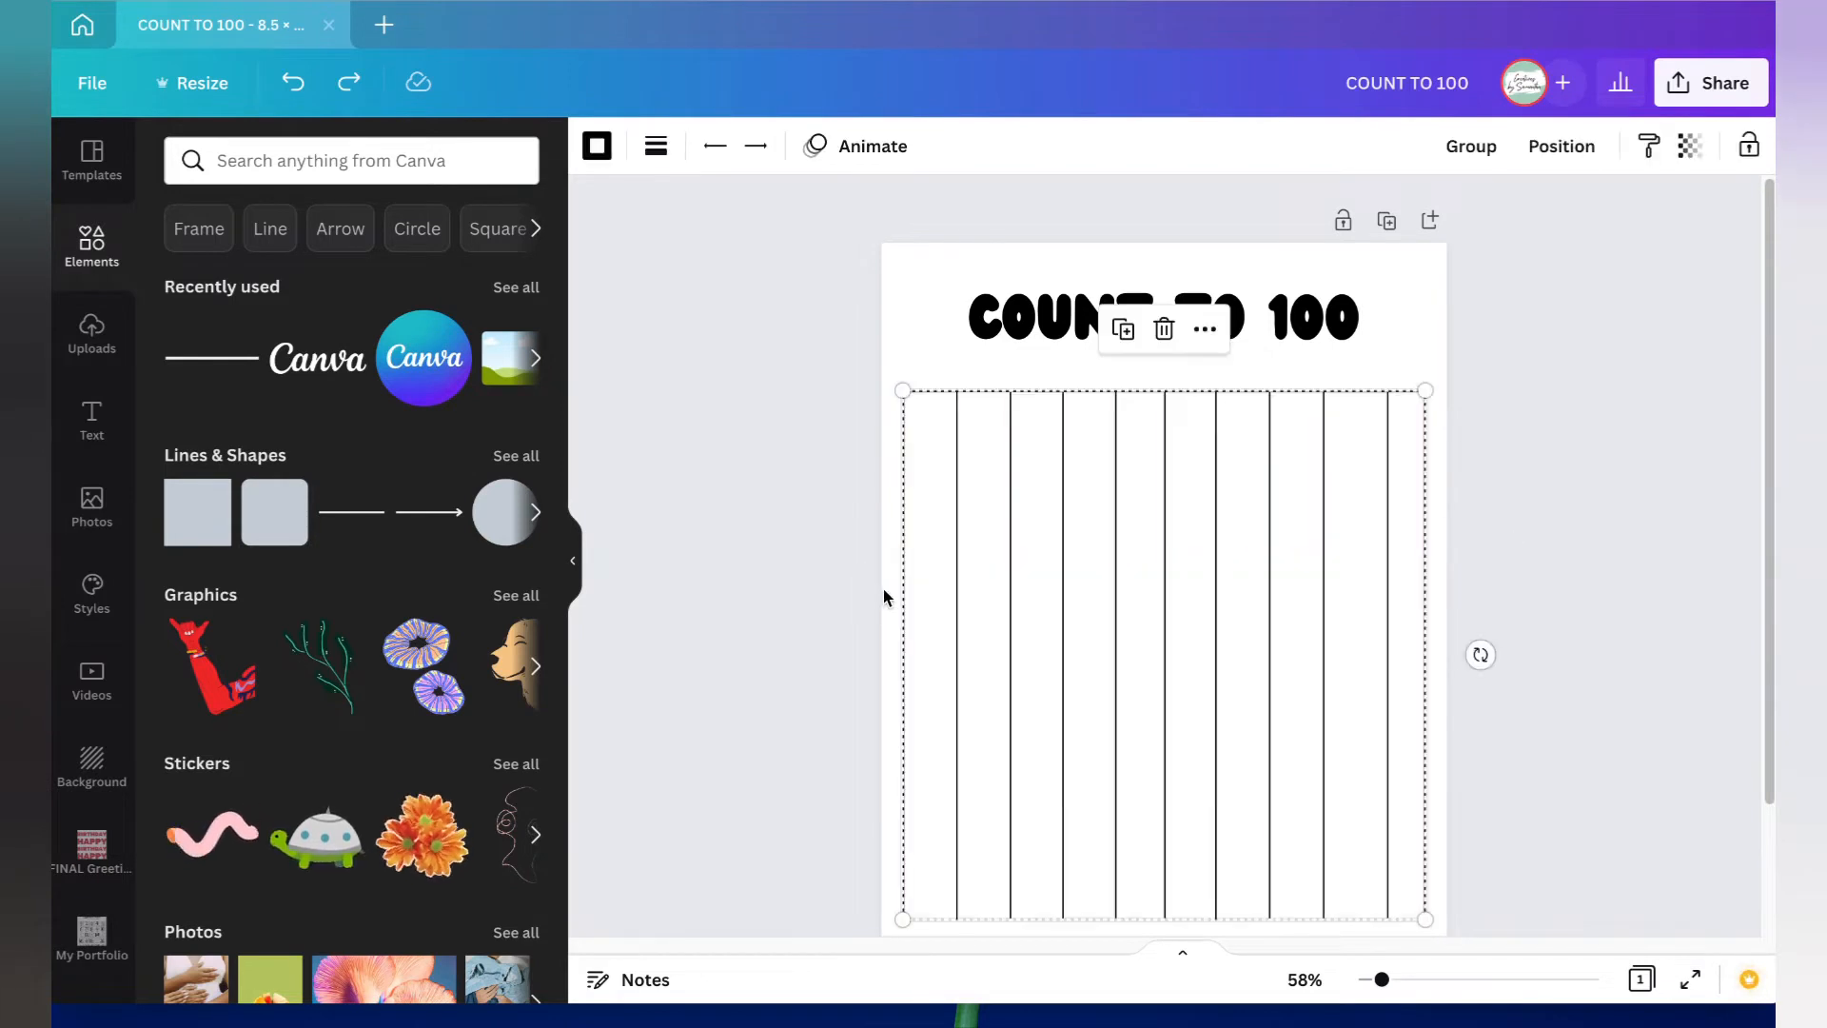
click(1561, 145)
click(1280, 612)
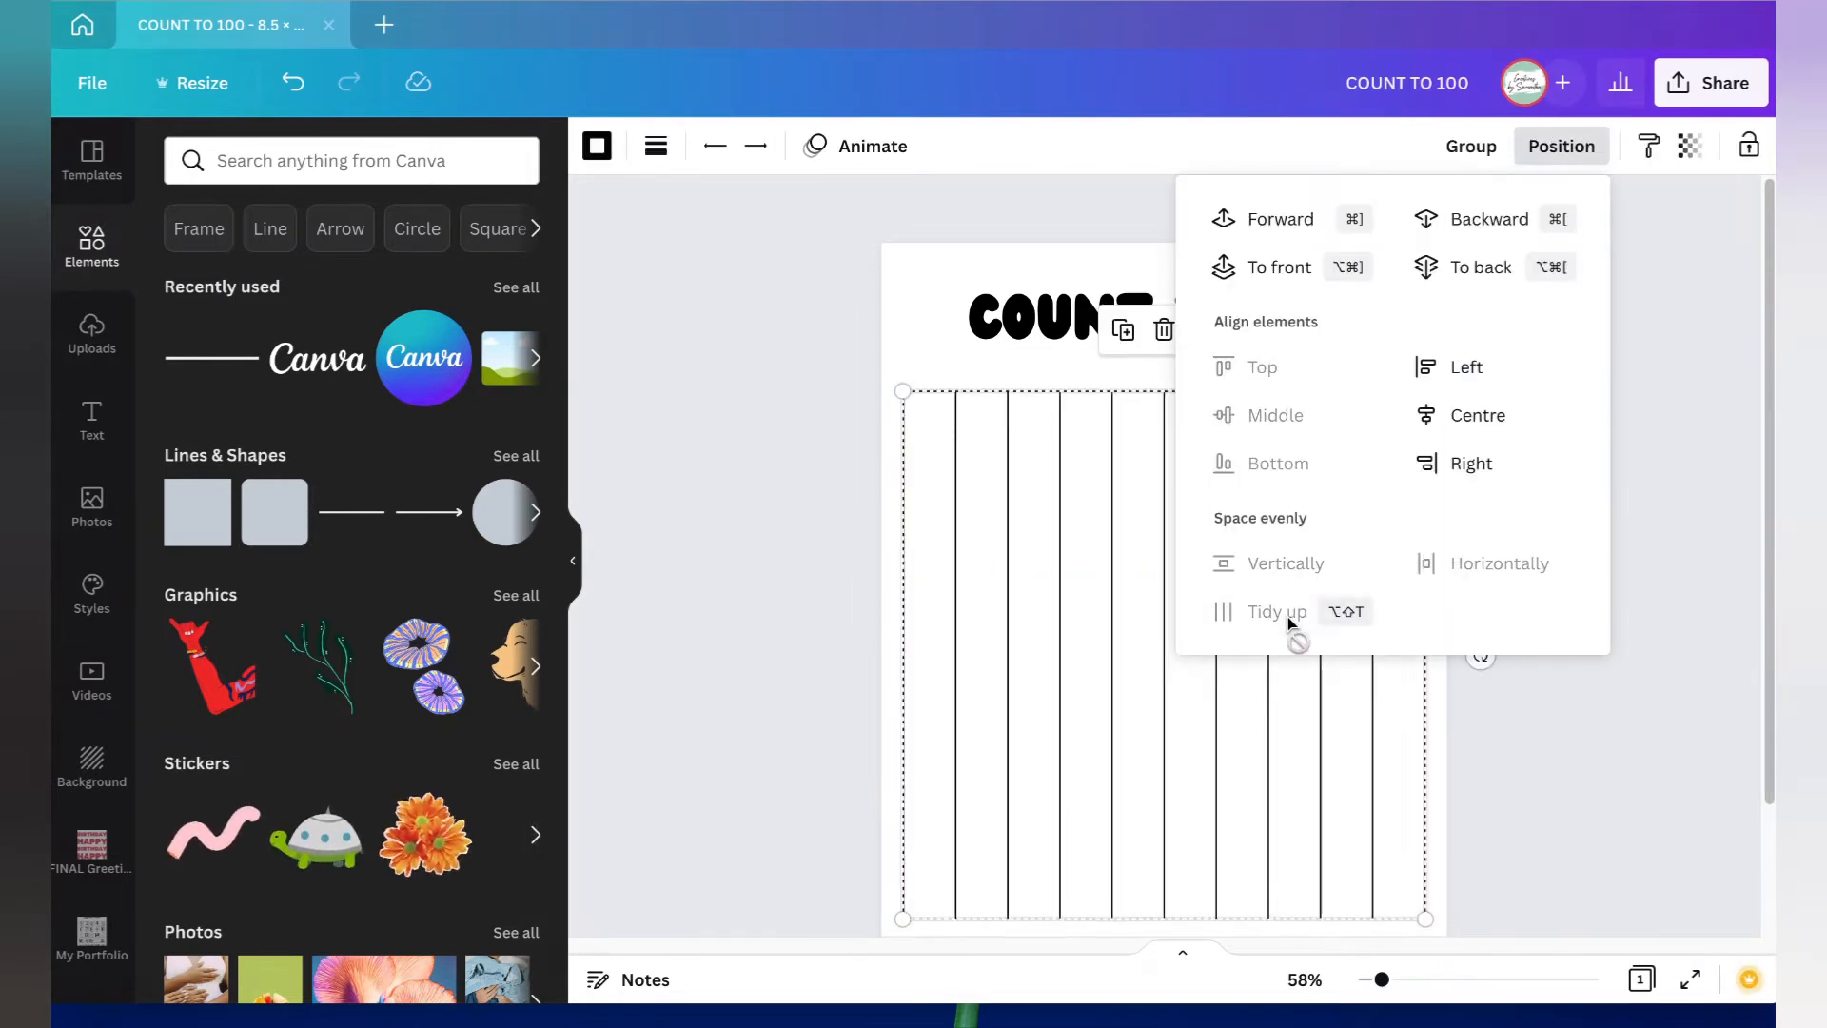
click(1487, 701)
click(1544, 713)
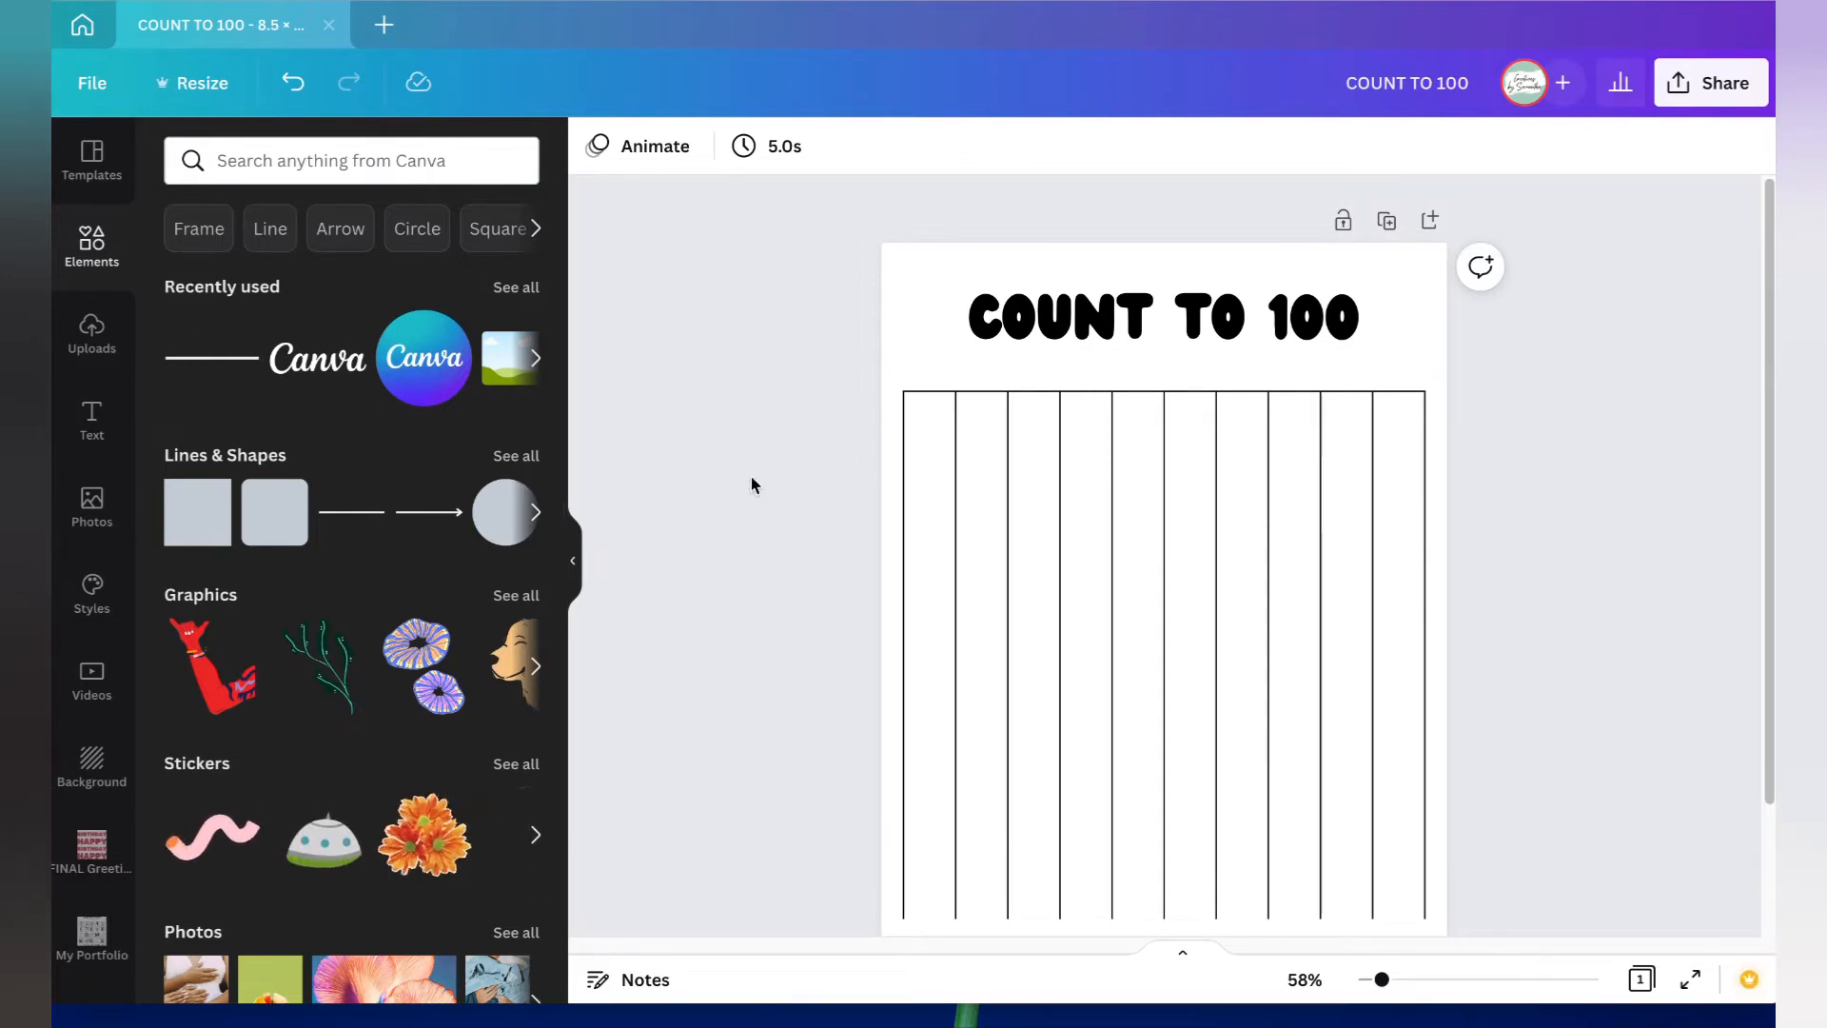
Step: Duplicate the grid's upper line and place two copies below it as the first two row dividers
click(368, 518)
key(Delete)
click(1041, 391)
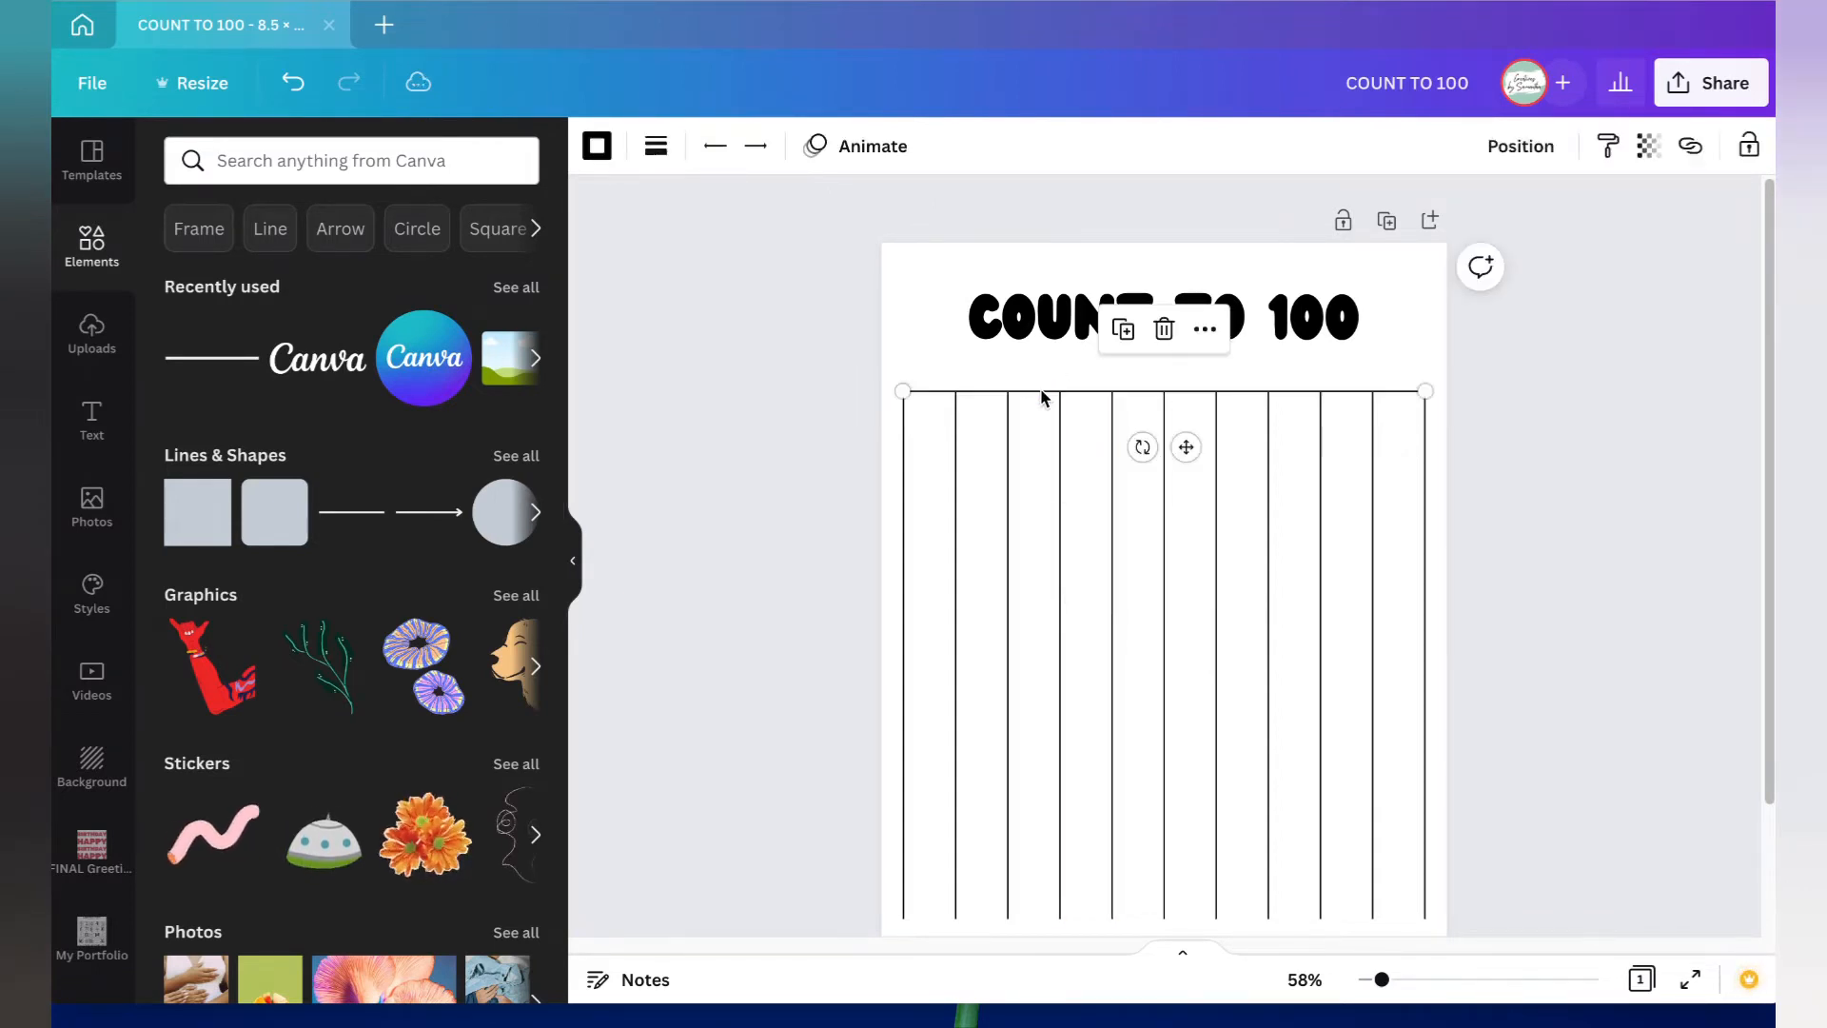
drag(1085, 391, 1089, 447)
scroll(1091, 455, down, 1)
key(ctrl+v)
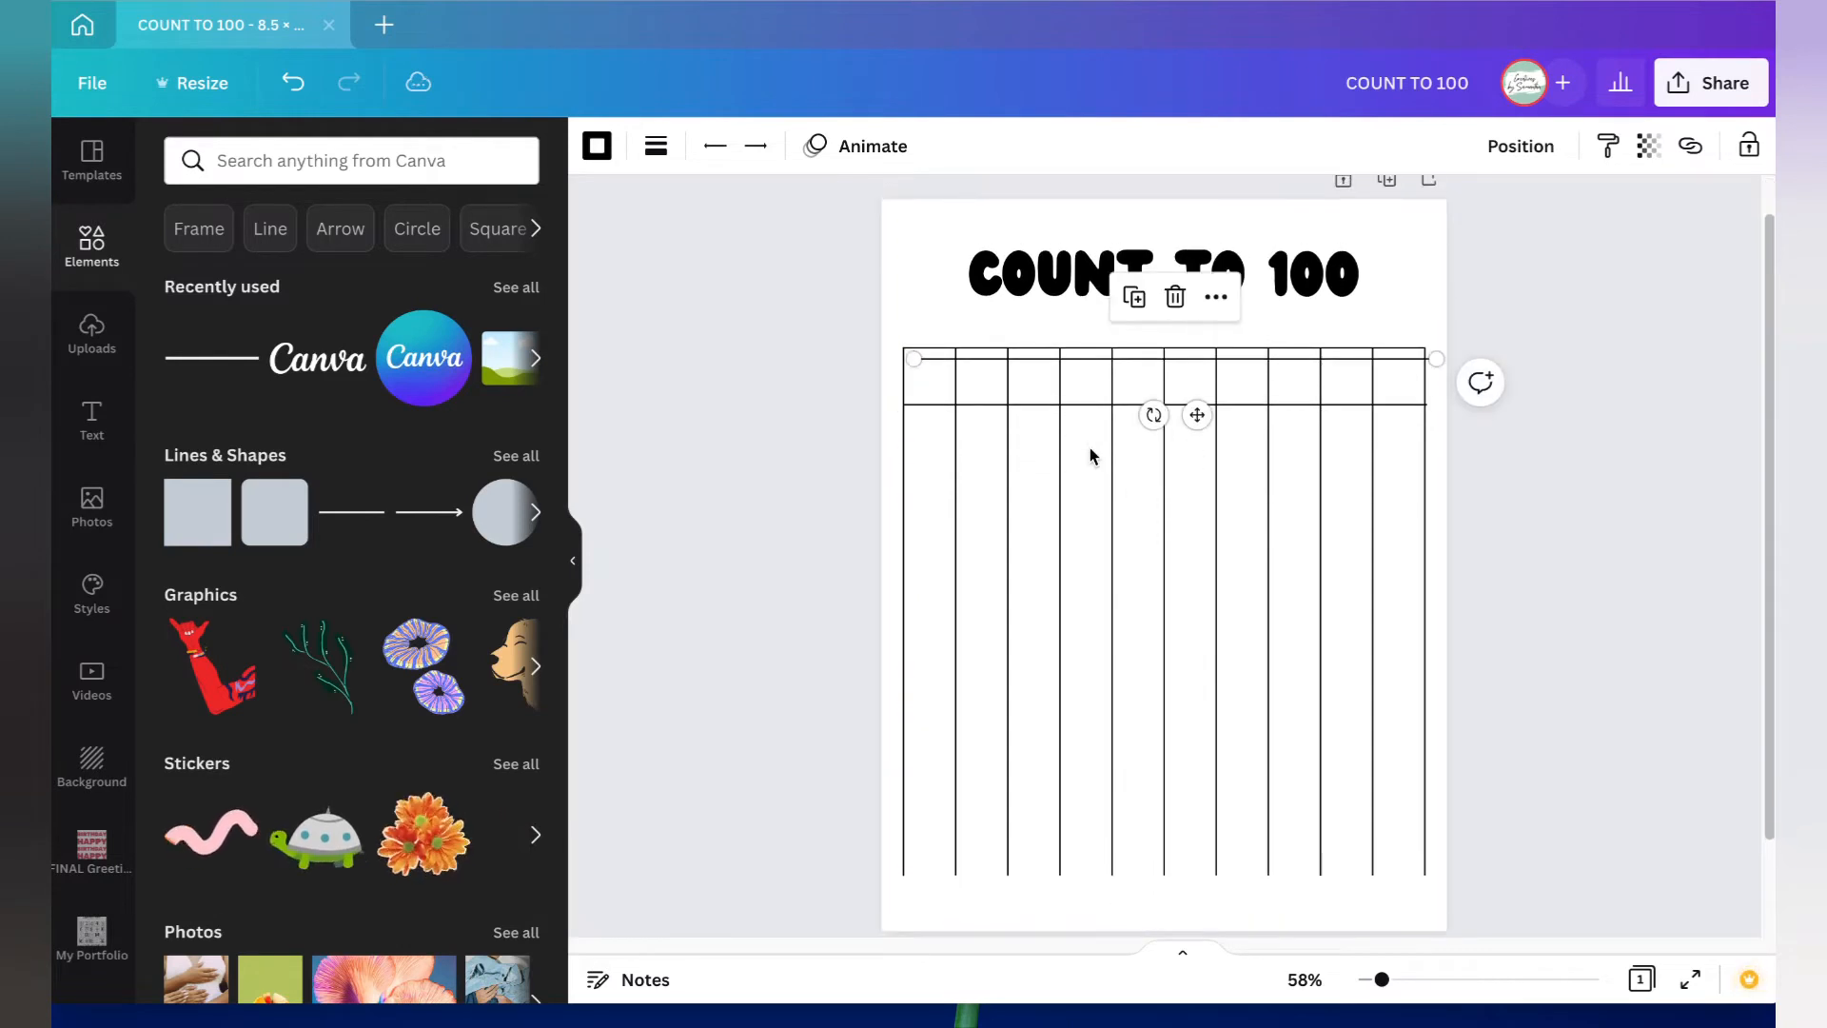
drag(1196, 425, 1196, 515)
Step: Paste seven more copies of the horizontal line and place them one below another as the remaining row dividers
key(ctrl+v)
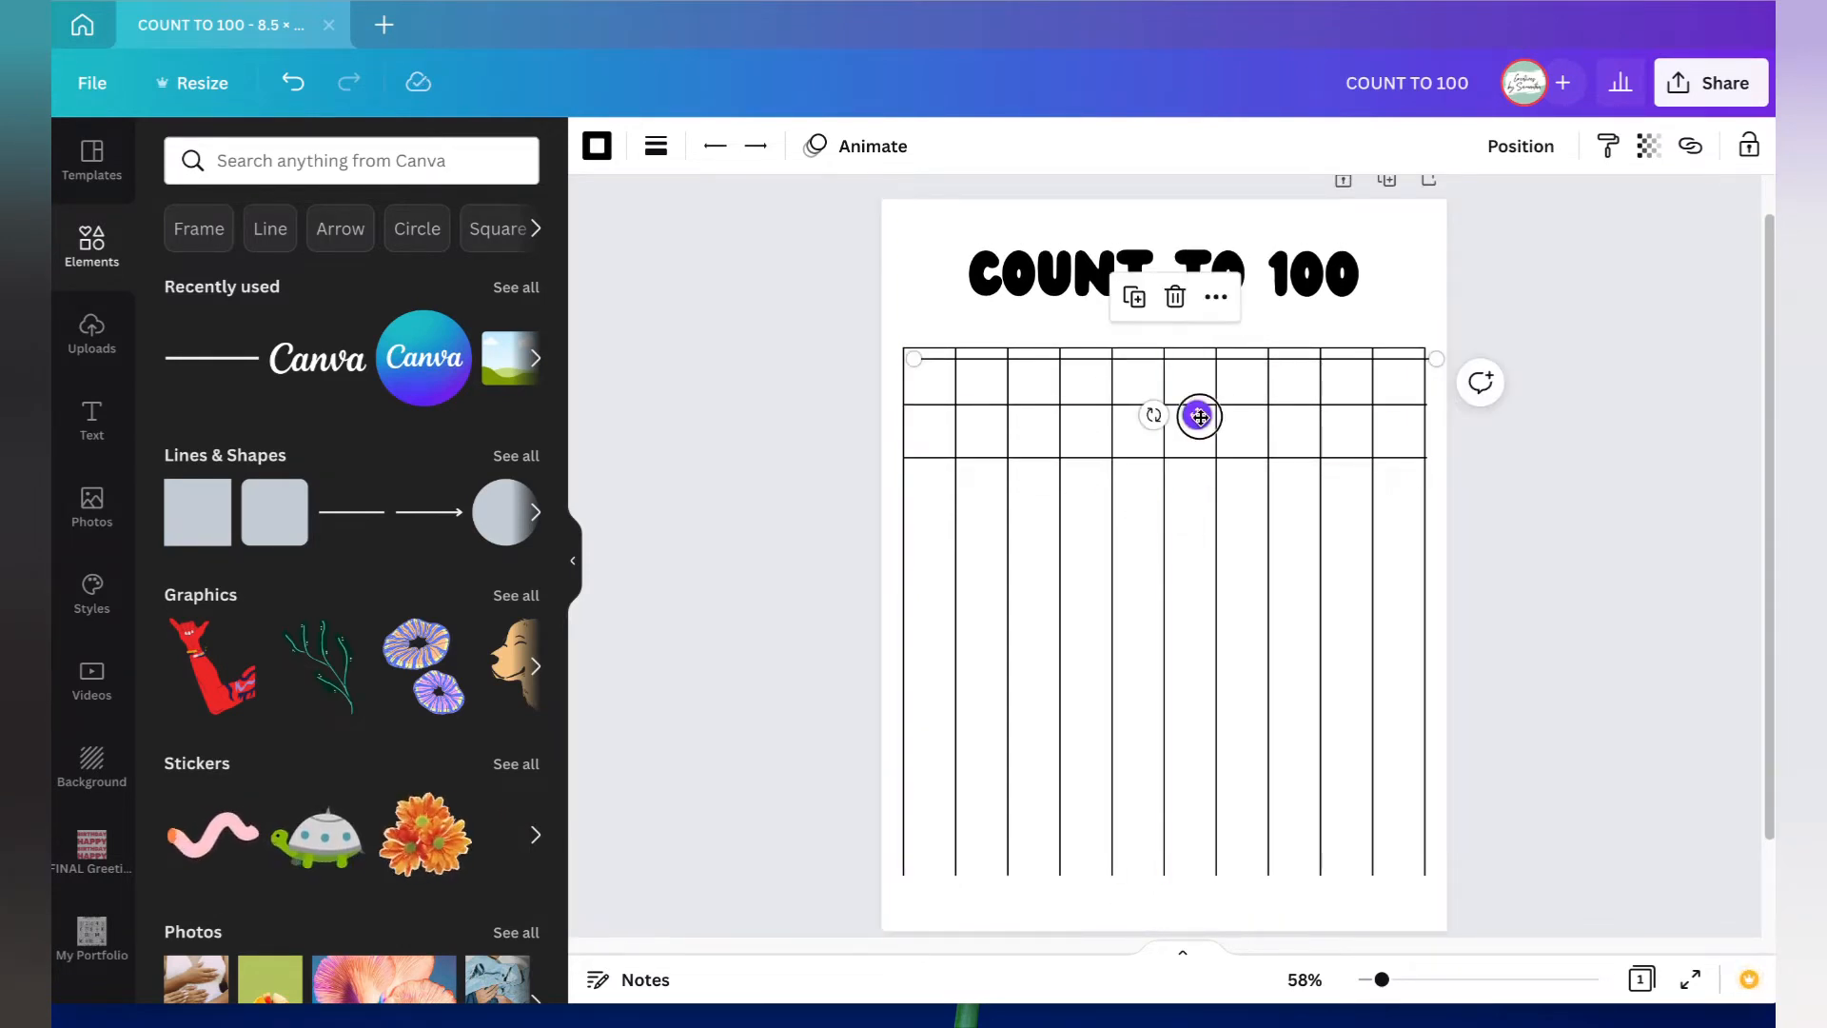
drag(1195, 412, 1187, 687)
key(ctrl+v)
key(ctrl+v)
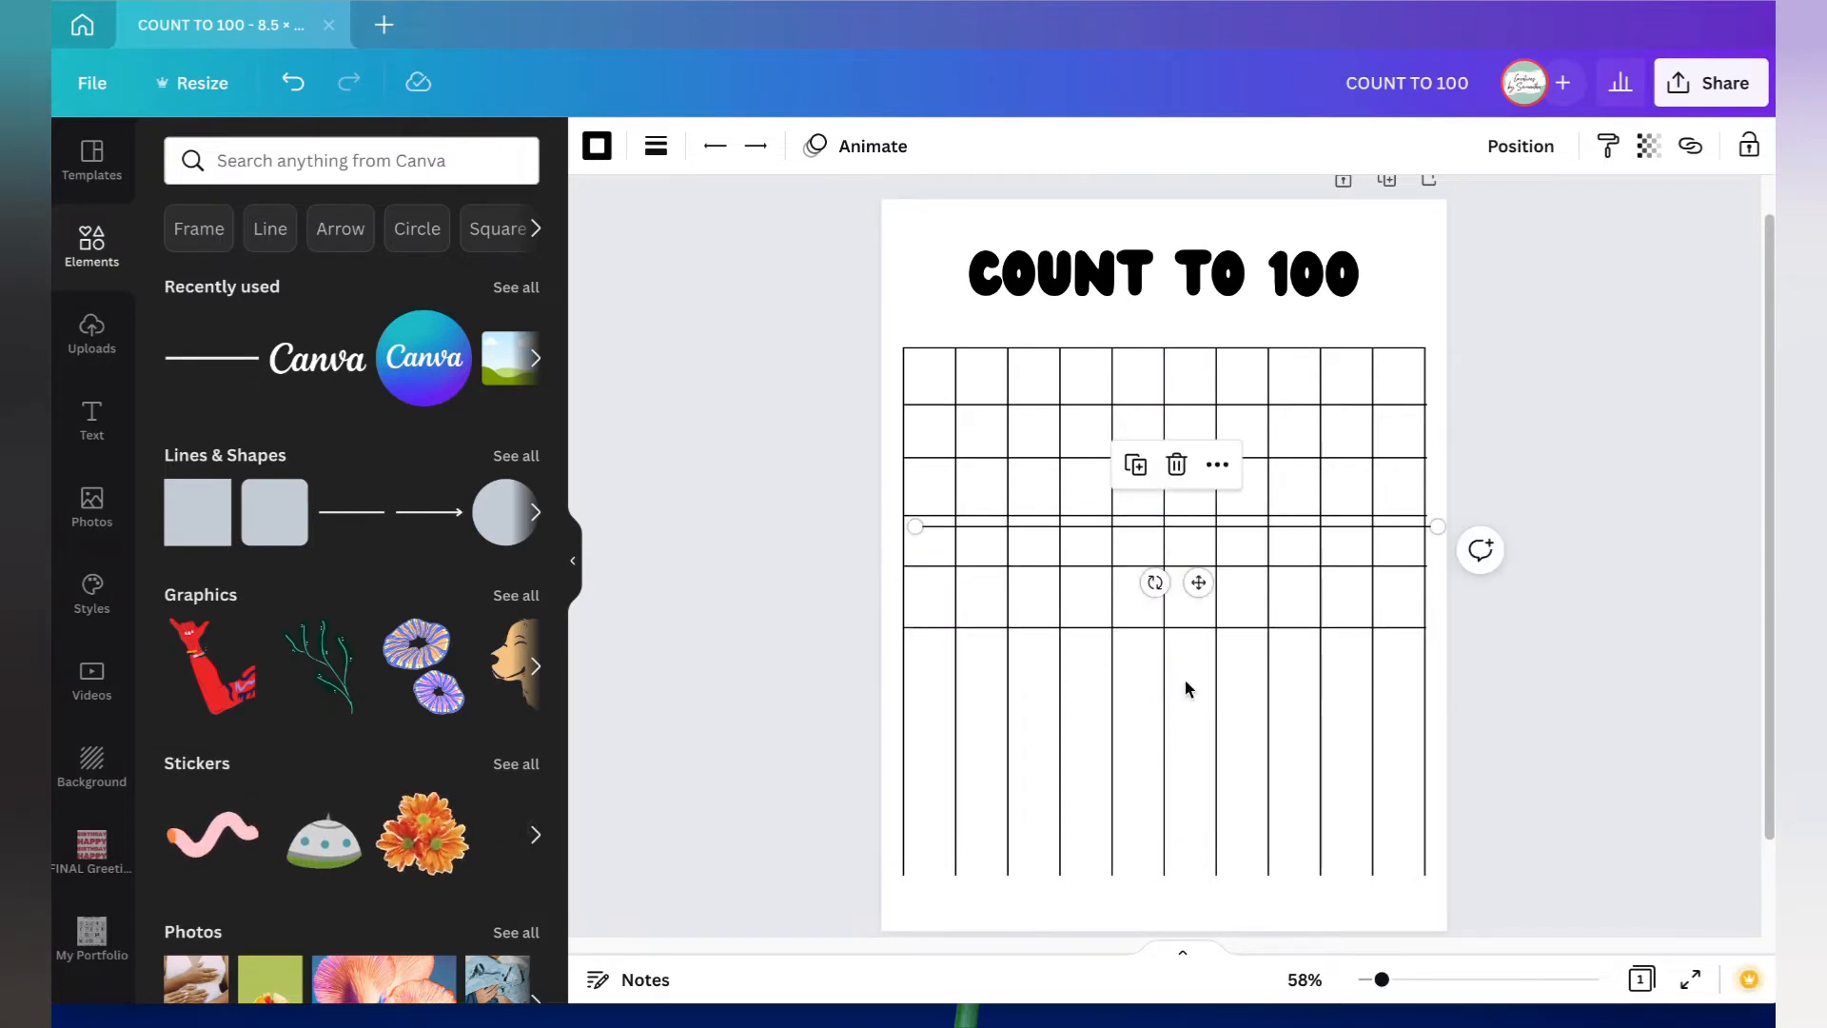
drag(1198, 582, 1187, 899)
key(ctrl+v)
key(ctrl+v)
key(ctrl+v)
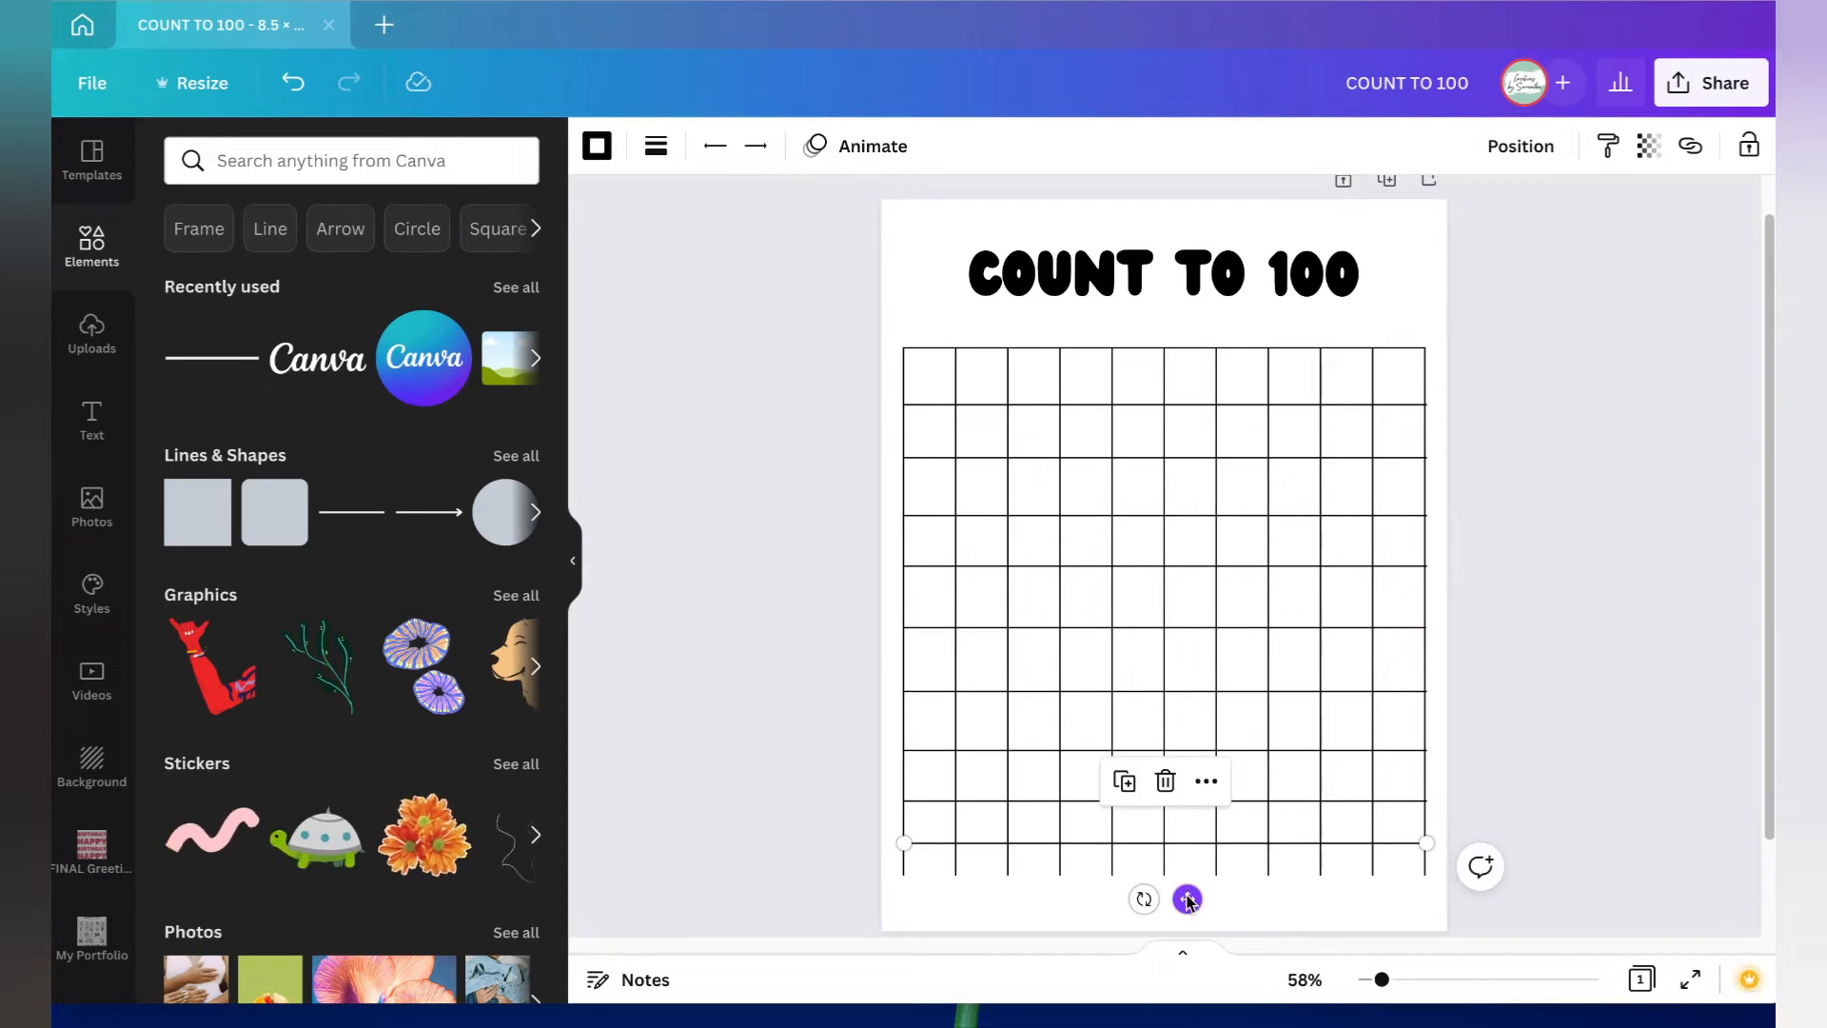
Step: Paste one more horizontal line and place it at the lower ends of the vertical lines as the bottom border
scroll(1187, 900, down, 2)
key(ctrl+v)
drag(1199, 473, 1190, 826)
click(1532, 600)
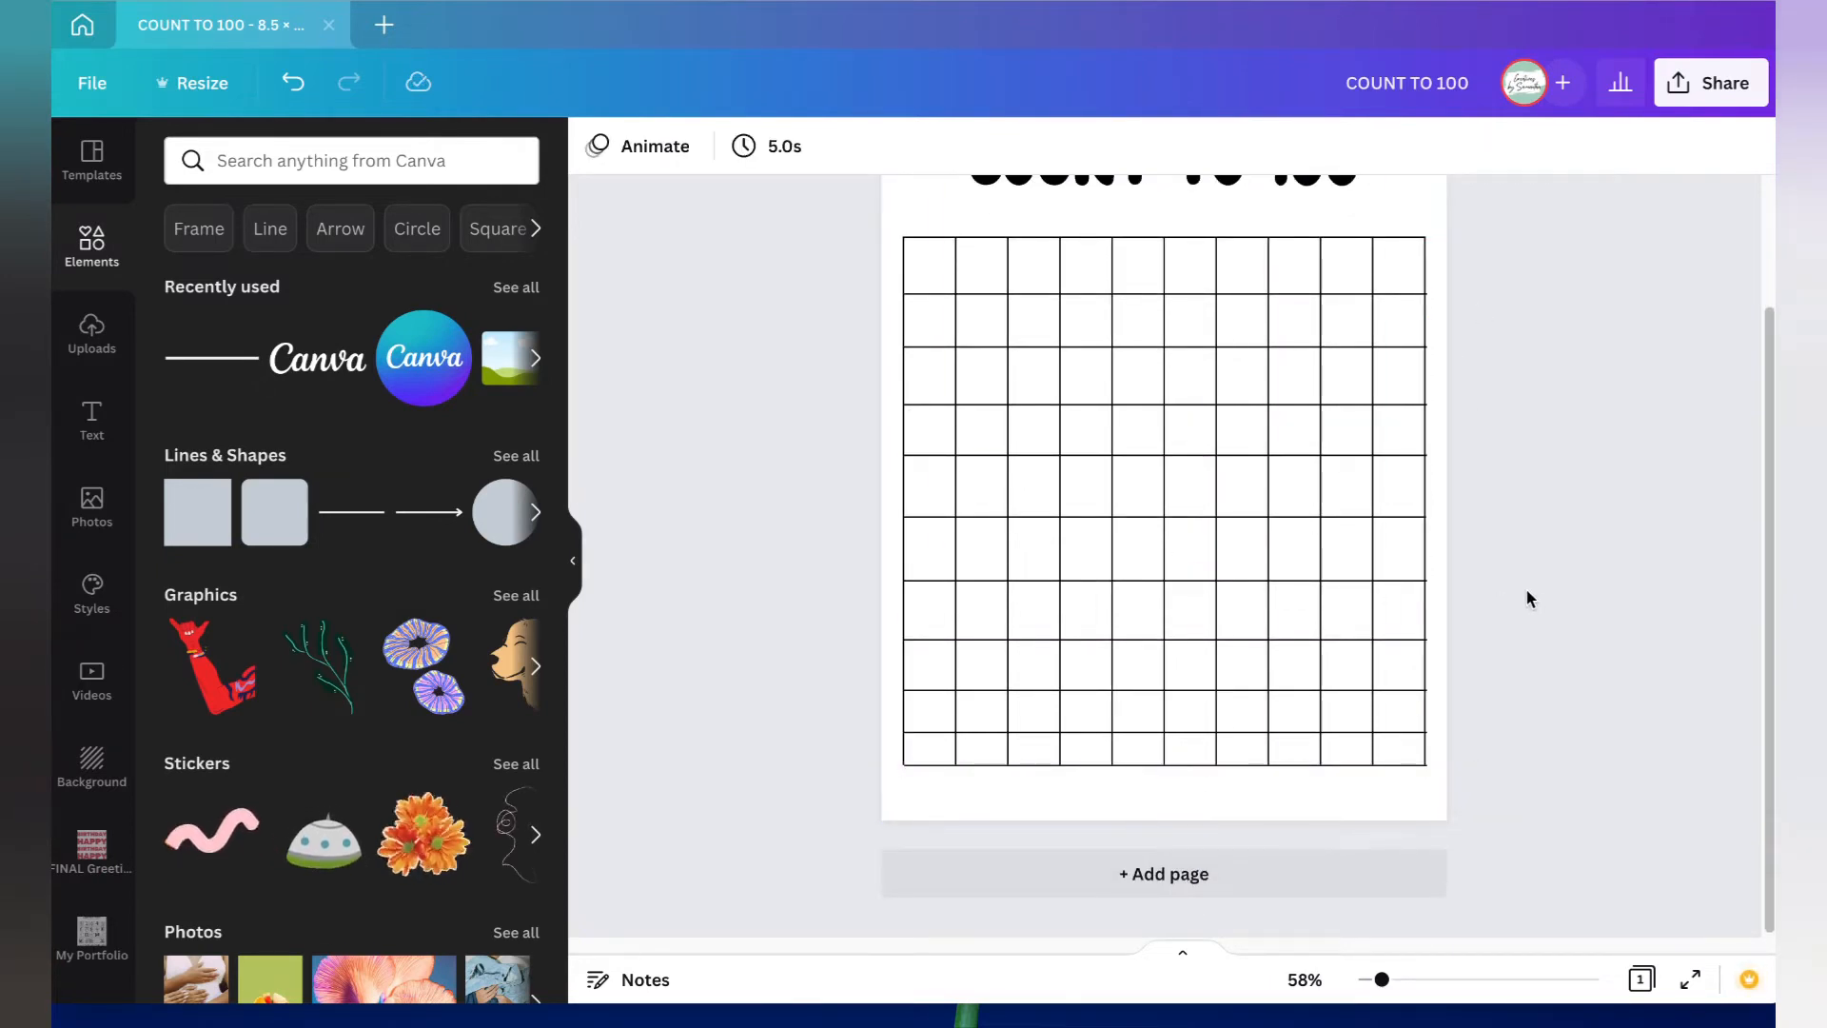
Step: Trim the right ends of the three lowest row dividers so they stop flush at the right border
ctrl+scroll(1528, 597, up, 5)
scroll(1529, 597, down, 2)
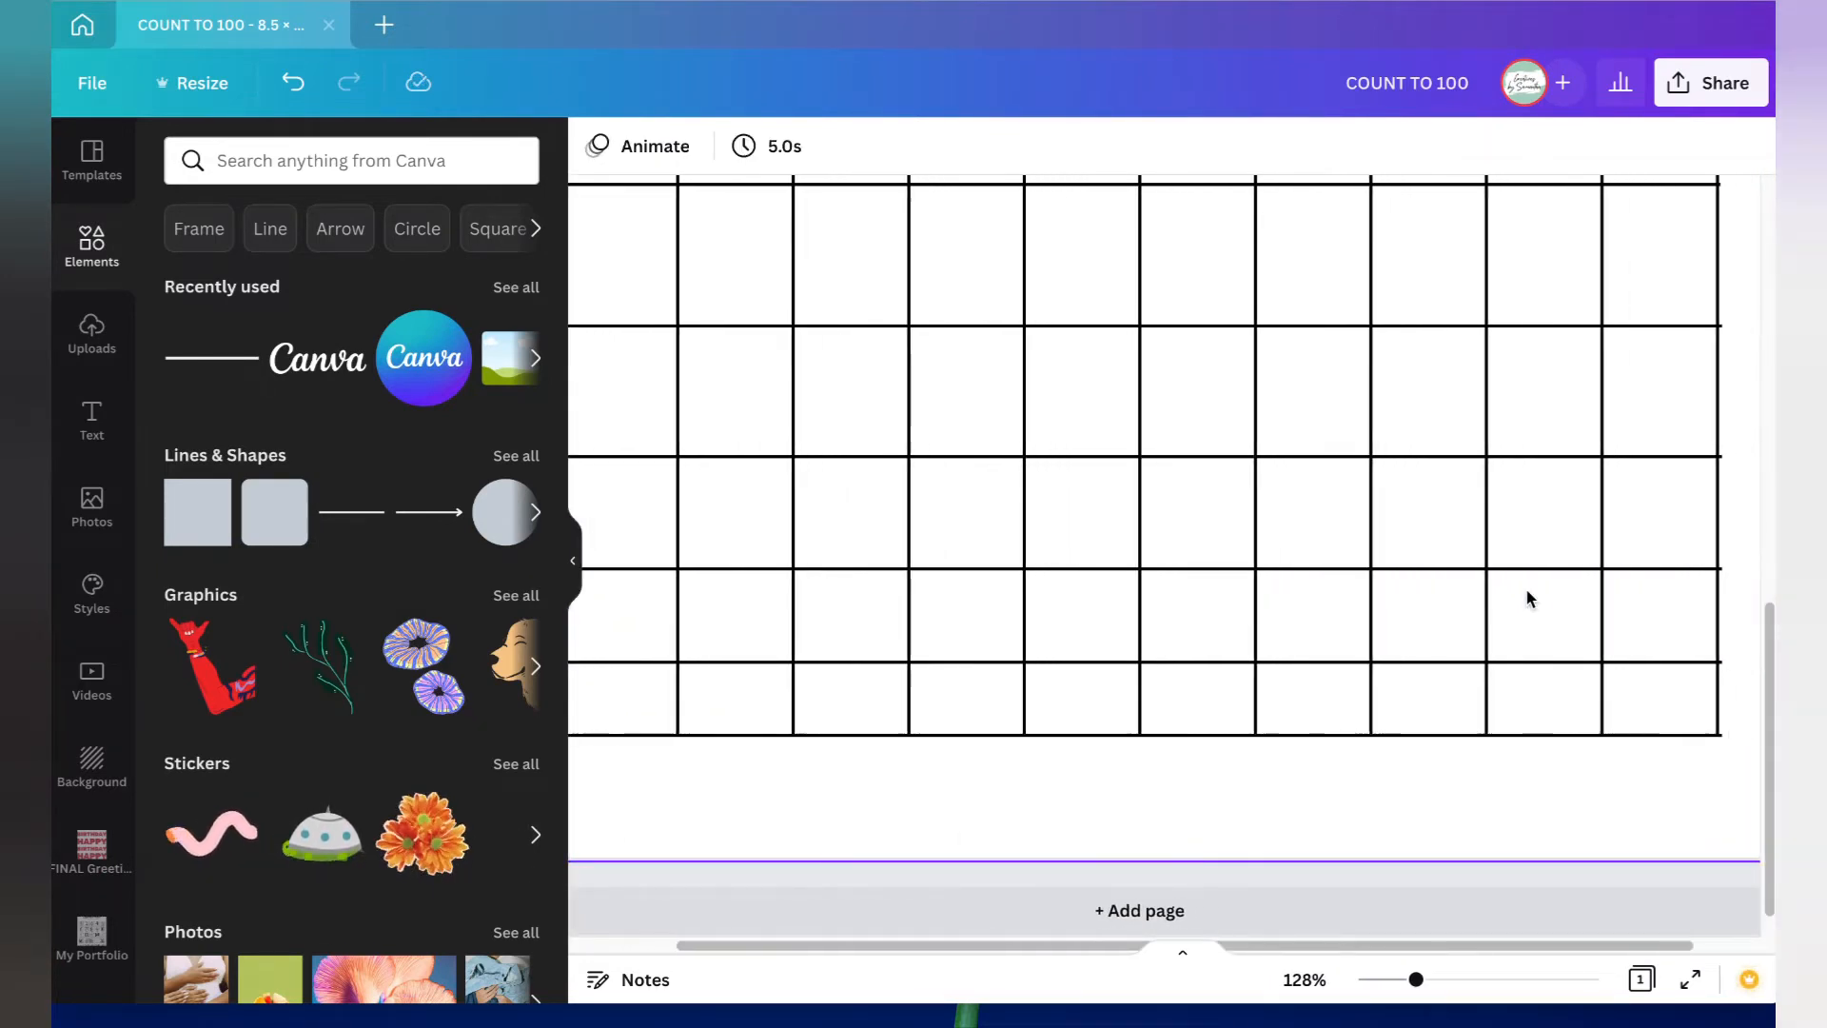
scroll(1528, 591, right, 1)
click(1689, 458)
drag(1700, 458, 1694, 458)
click(1709, 534)
click(1691, 569)
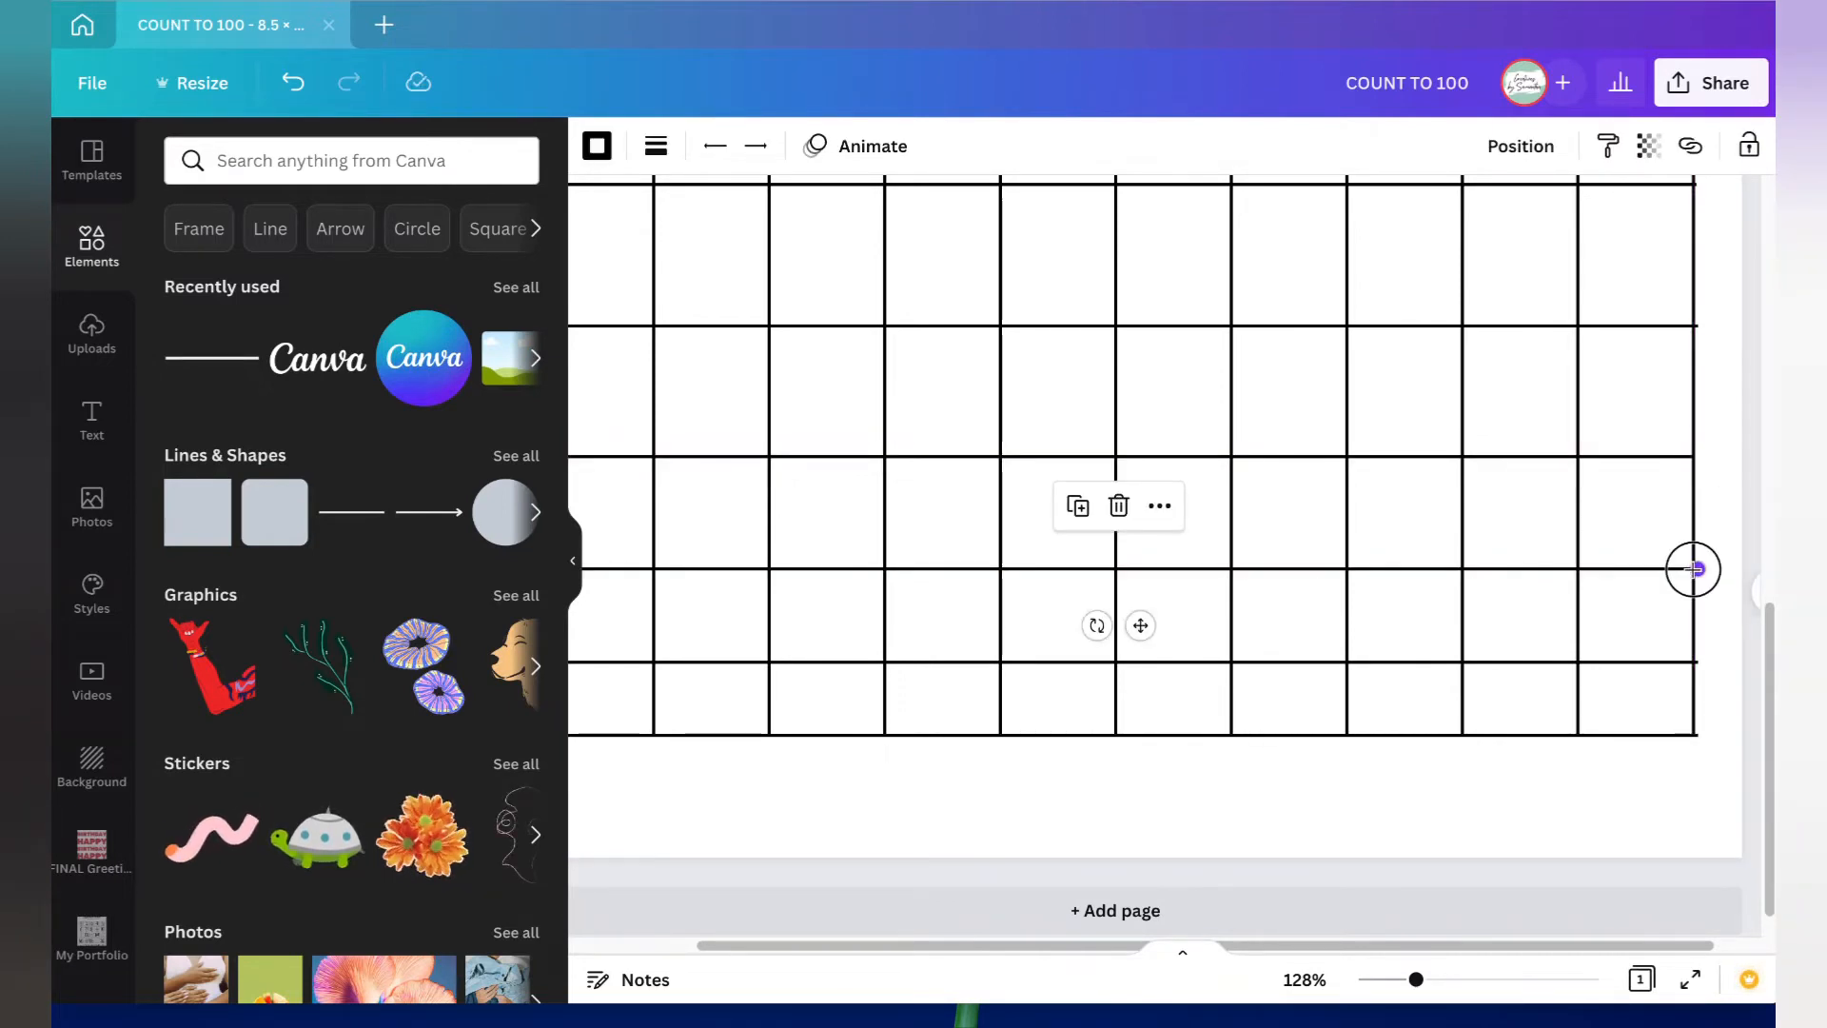
drag(1690, 569, 1693, 569)
click(1730, 597)
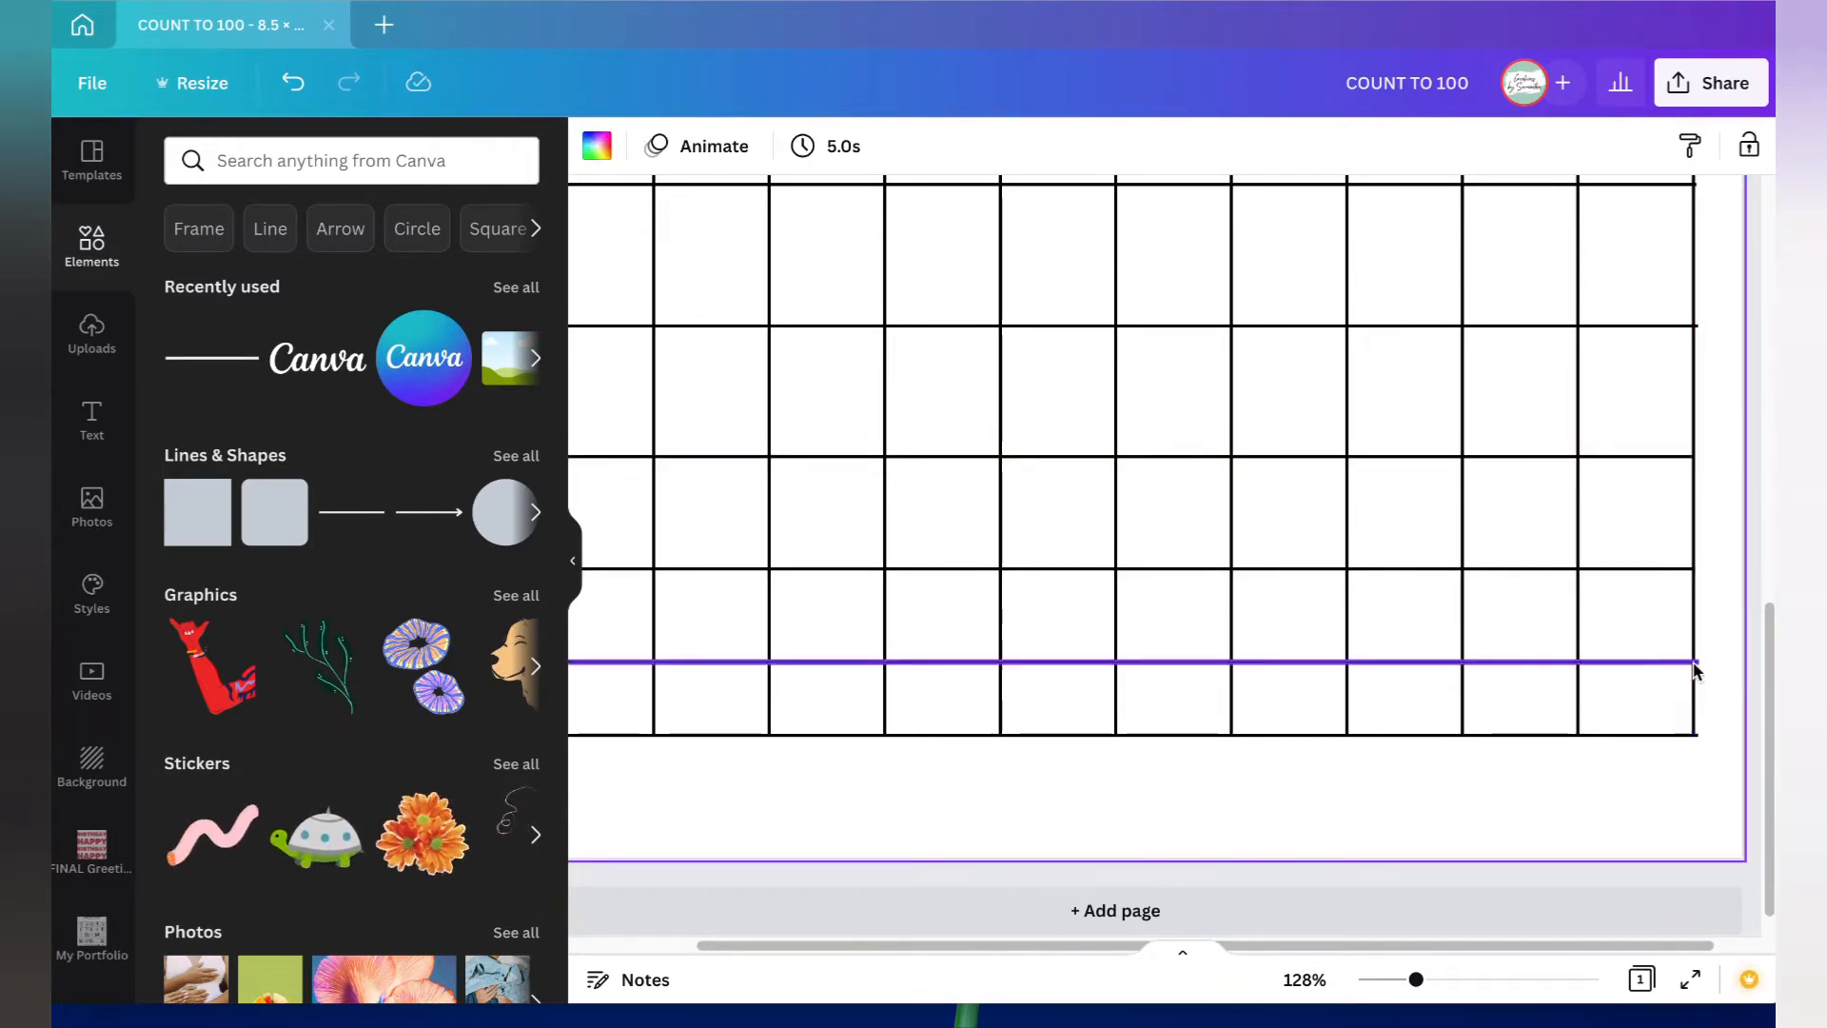
click(1690, 663)
drag(1690, 664, 1693, 662)
click(1738, 580)
Step: Trim the right ends of the three middle row dividers to meet the right border
scroll(1700, 534, up, 3)
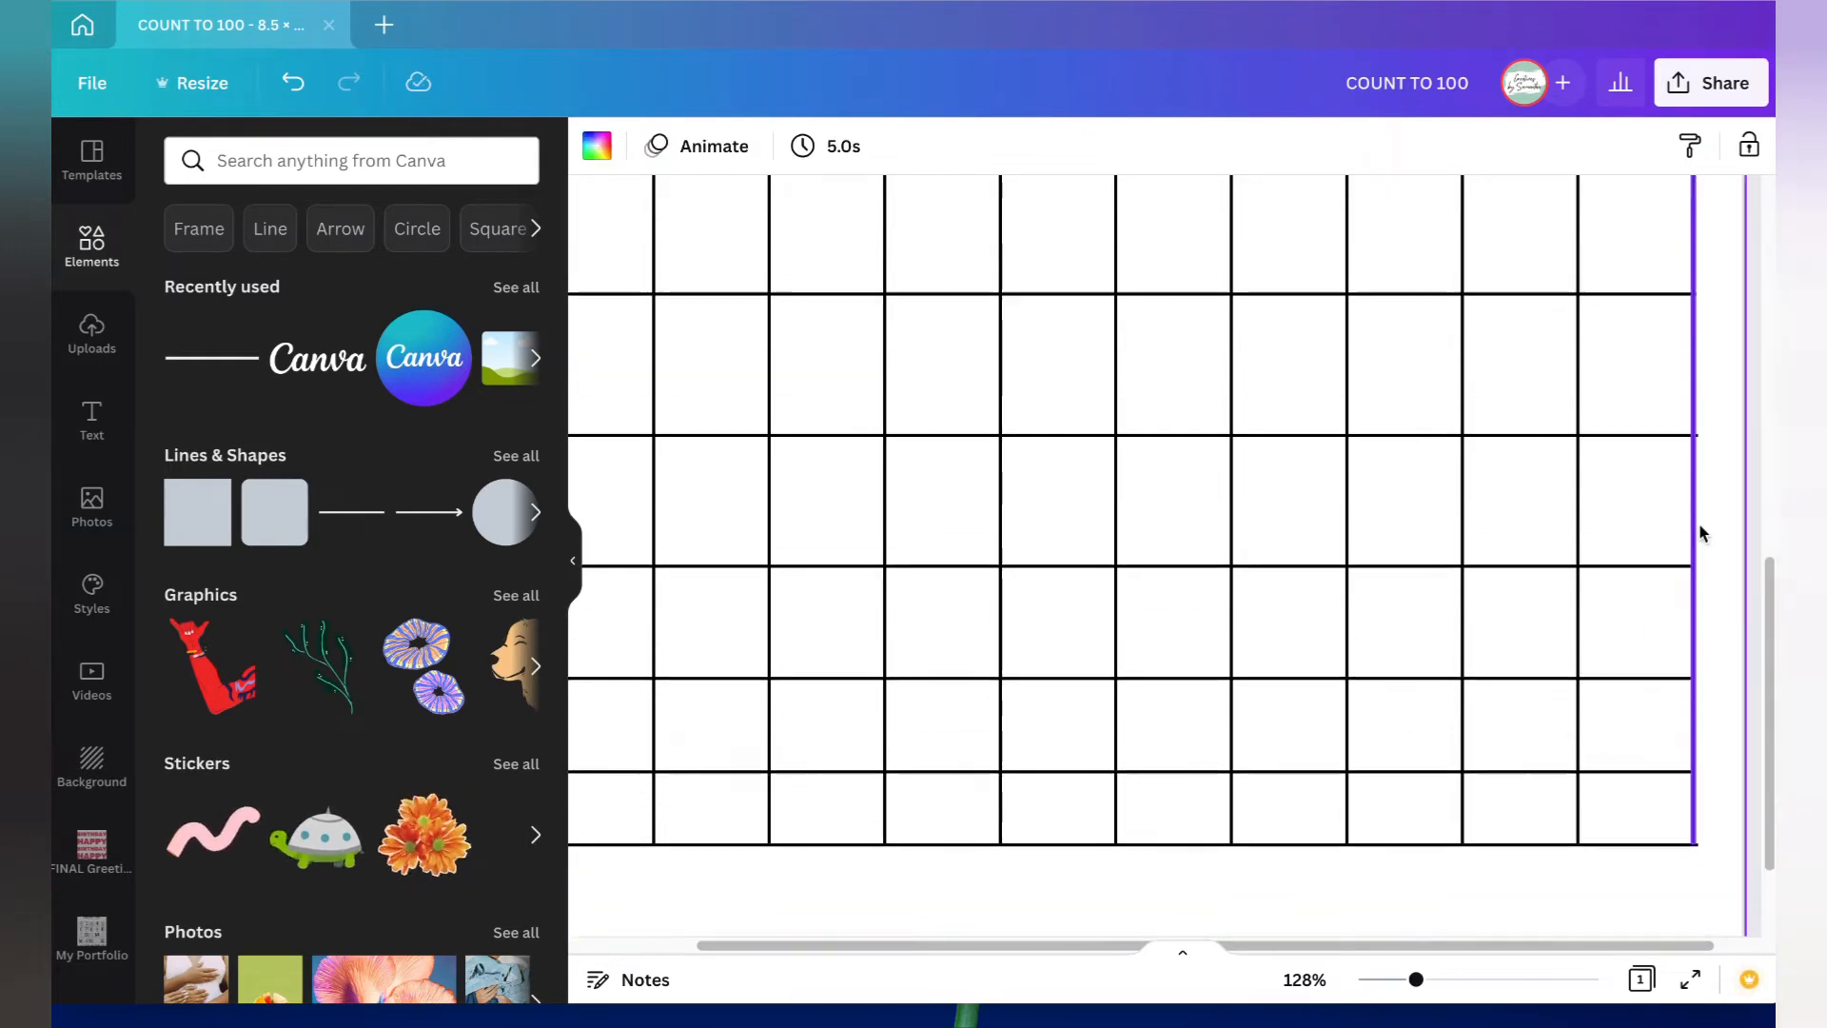
scroll(1699, 557, up, 2)
click(1699, 789)
drag(1700, 790, 1695, 789)
click(1694, 649)
drag(1694, 649, 1689, 643)
click(1689, 510)
drag(1689, 510, 1693, 510)
click(1717, 436)
Step: Trim the right ends of the three uppermost row dividers to end exactly on the right border
scroll(1717, 443, up, 3)
click(1697, 690)
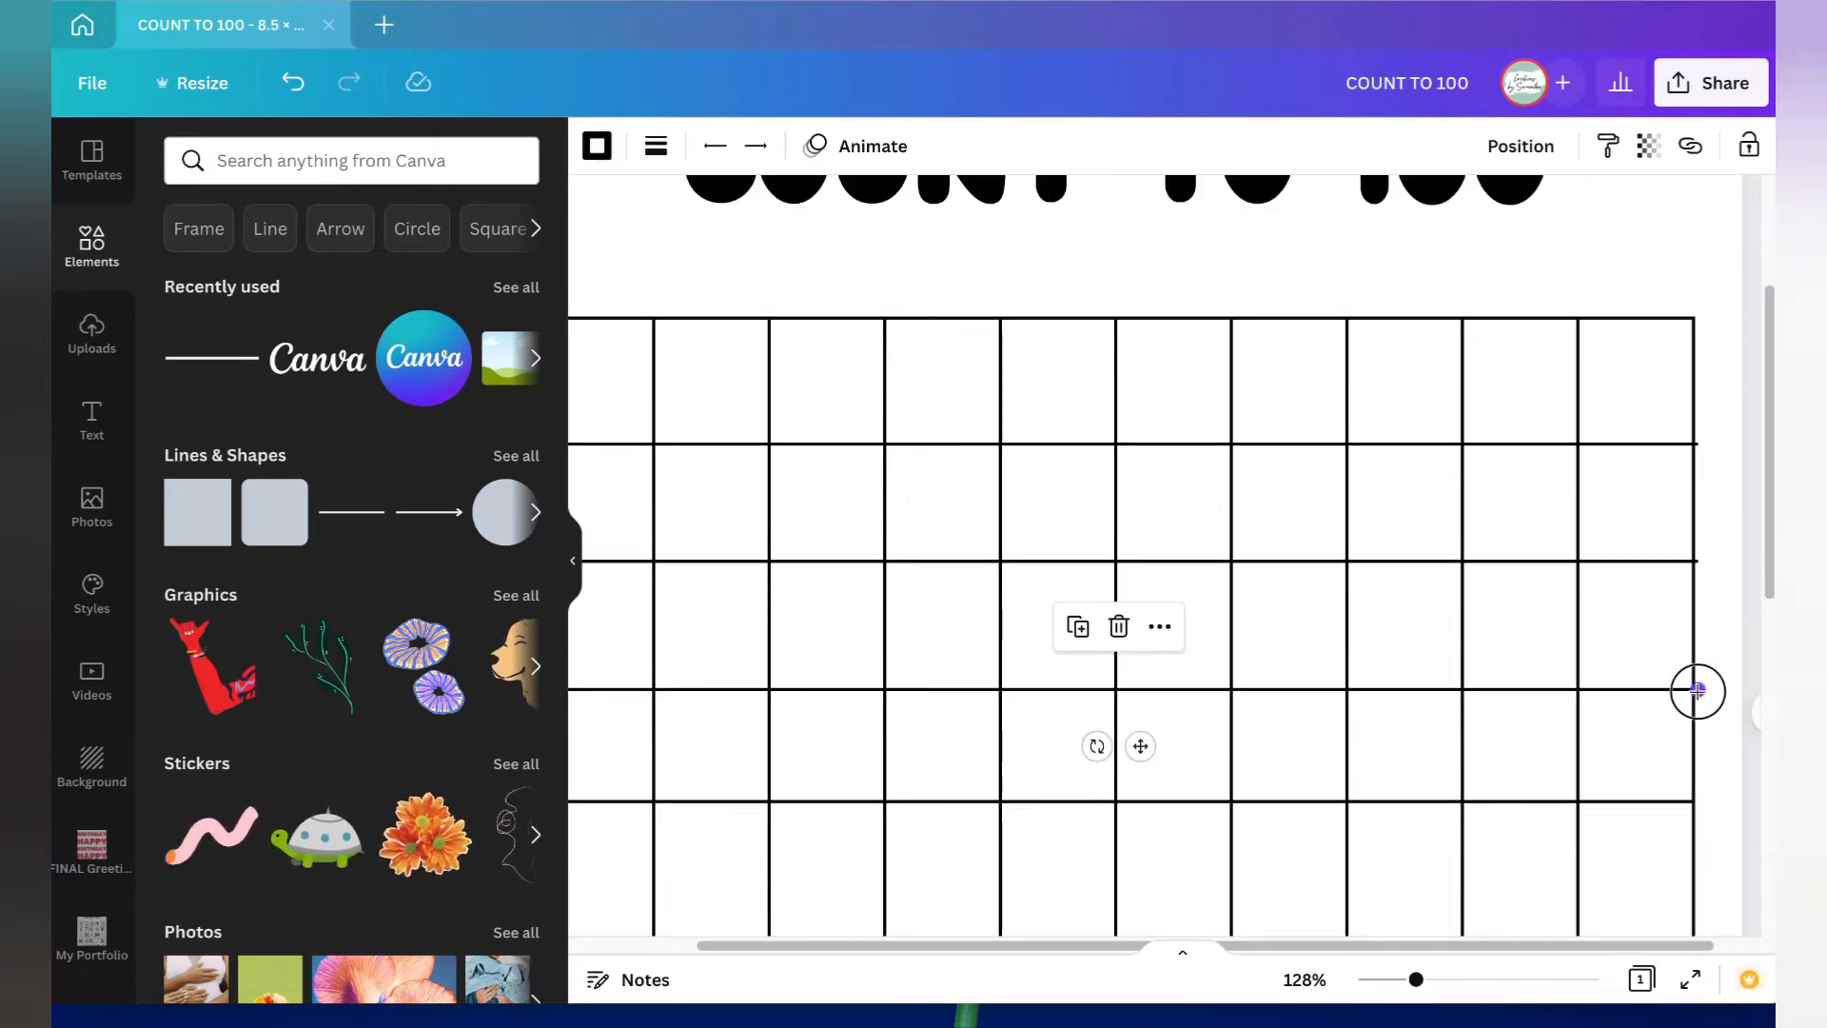
drag(1697, 690, 1694, 689)
click(1692, 566)
drag(1692, 565, 1692, 560)
click(1692, 443)
drag(1692, 443, 1693, 440)
click(1719, 433)
scroll(1719, 433, down, 2)
scroll(1700, 436, up, 3)
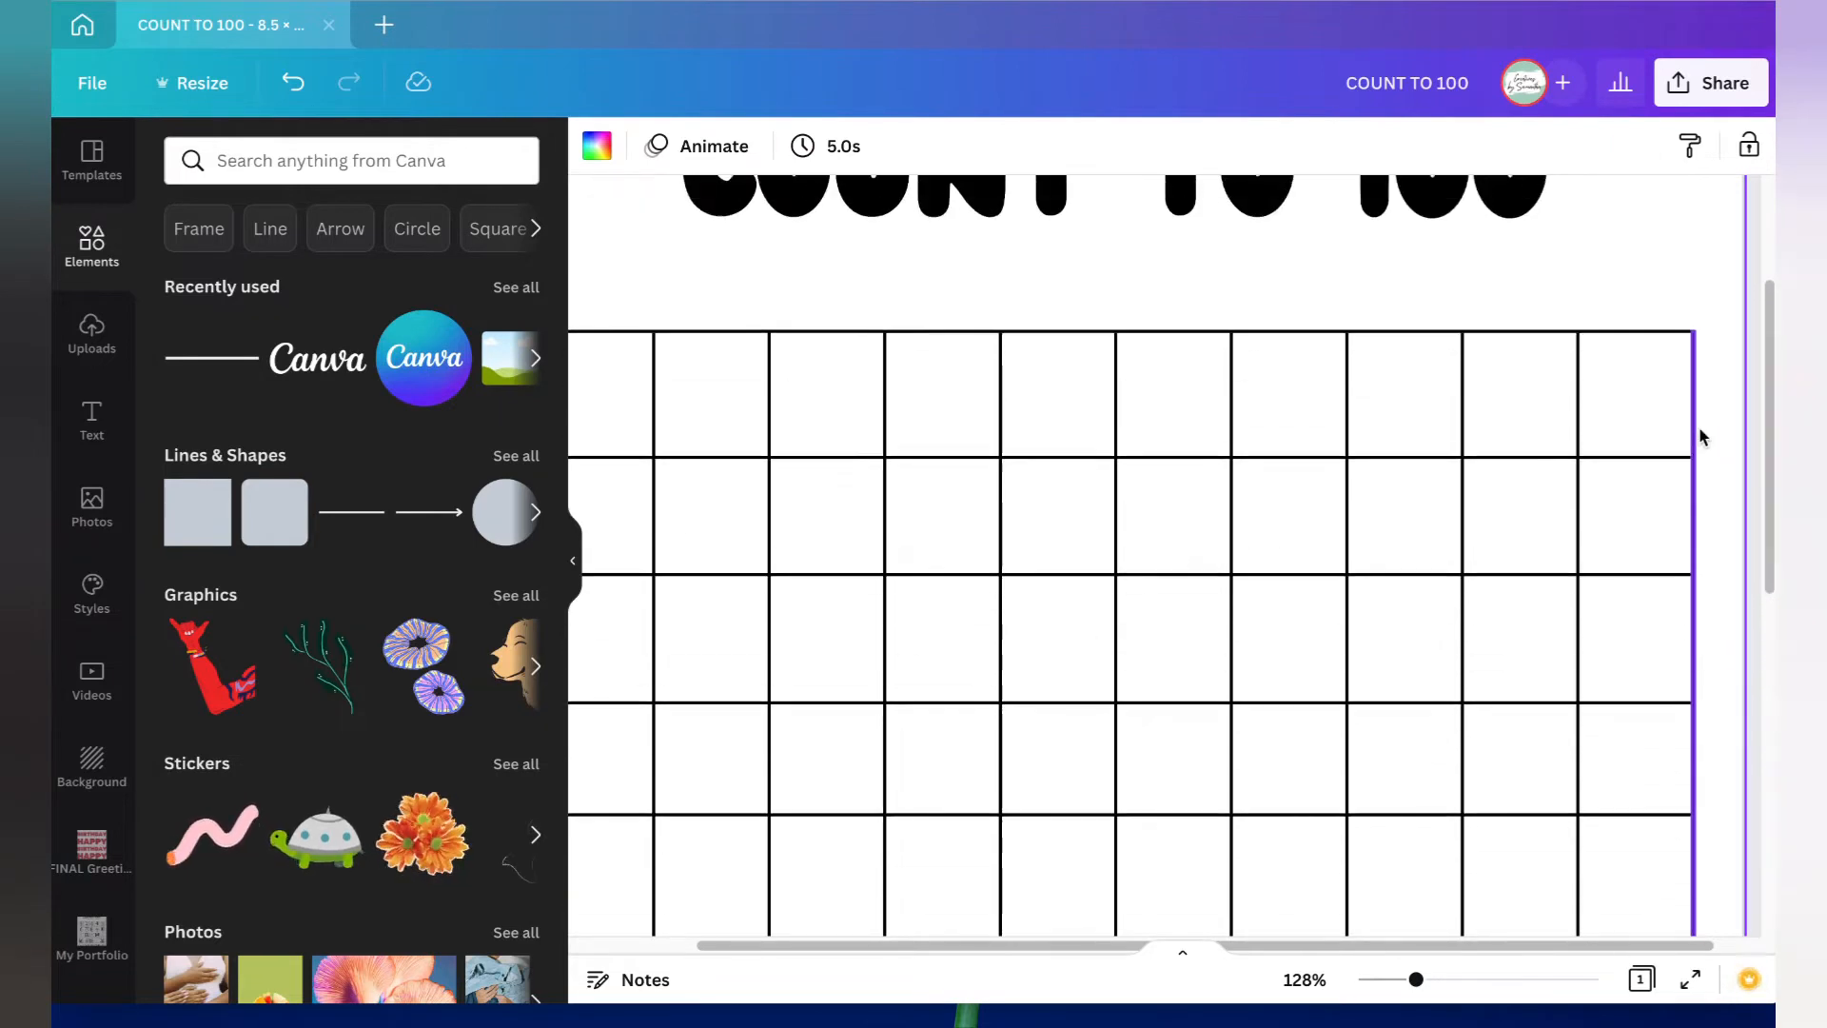
click(1457, 290)
drag(1456, 285, 1373, 360)
click(1434, 301)
scroll(1433, 300, down, 2)
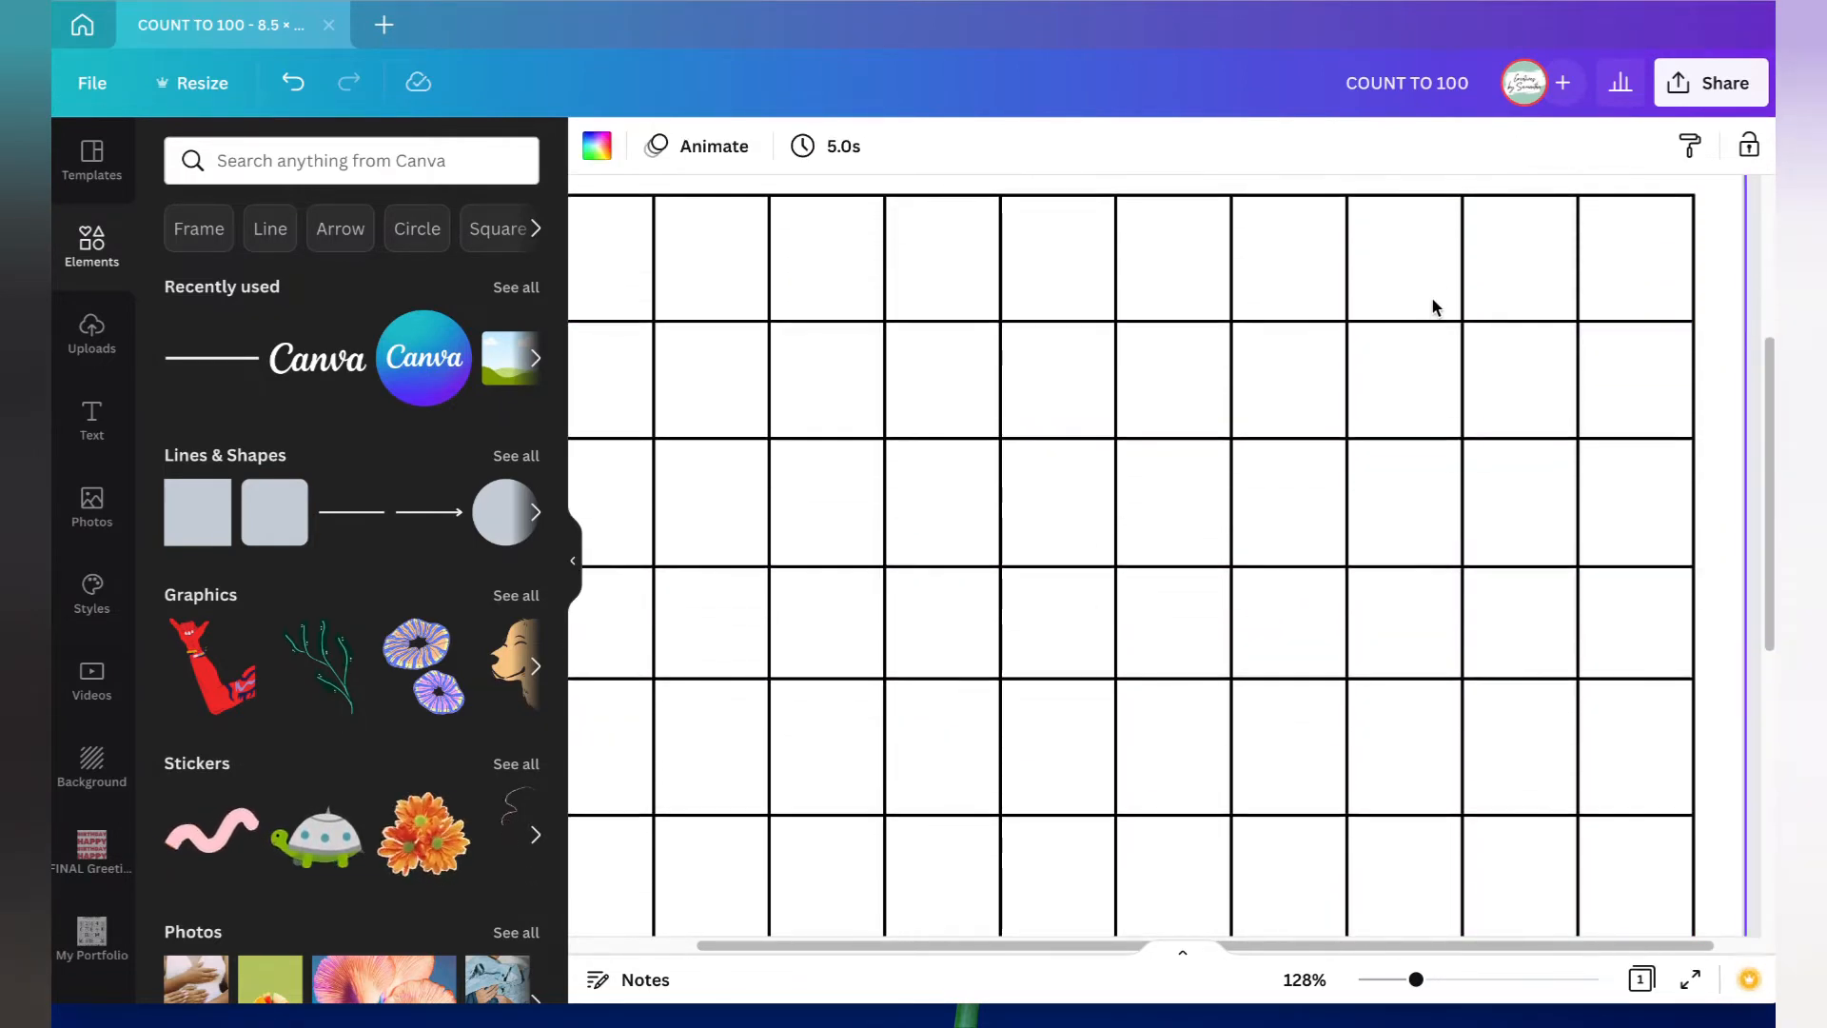
scroll(1416, 260, up, 1)
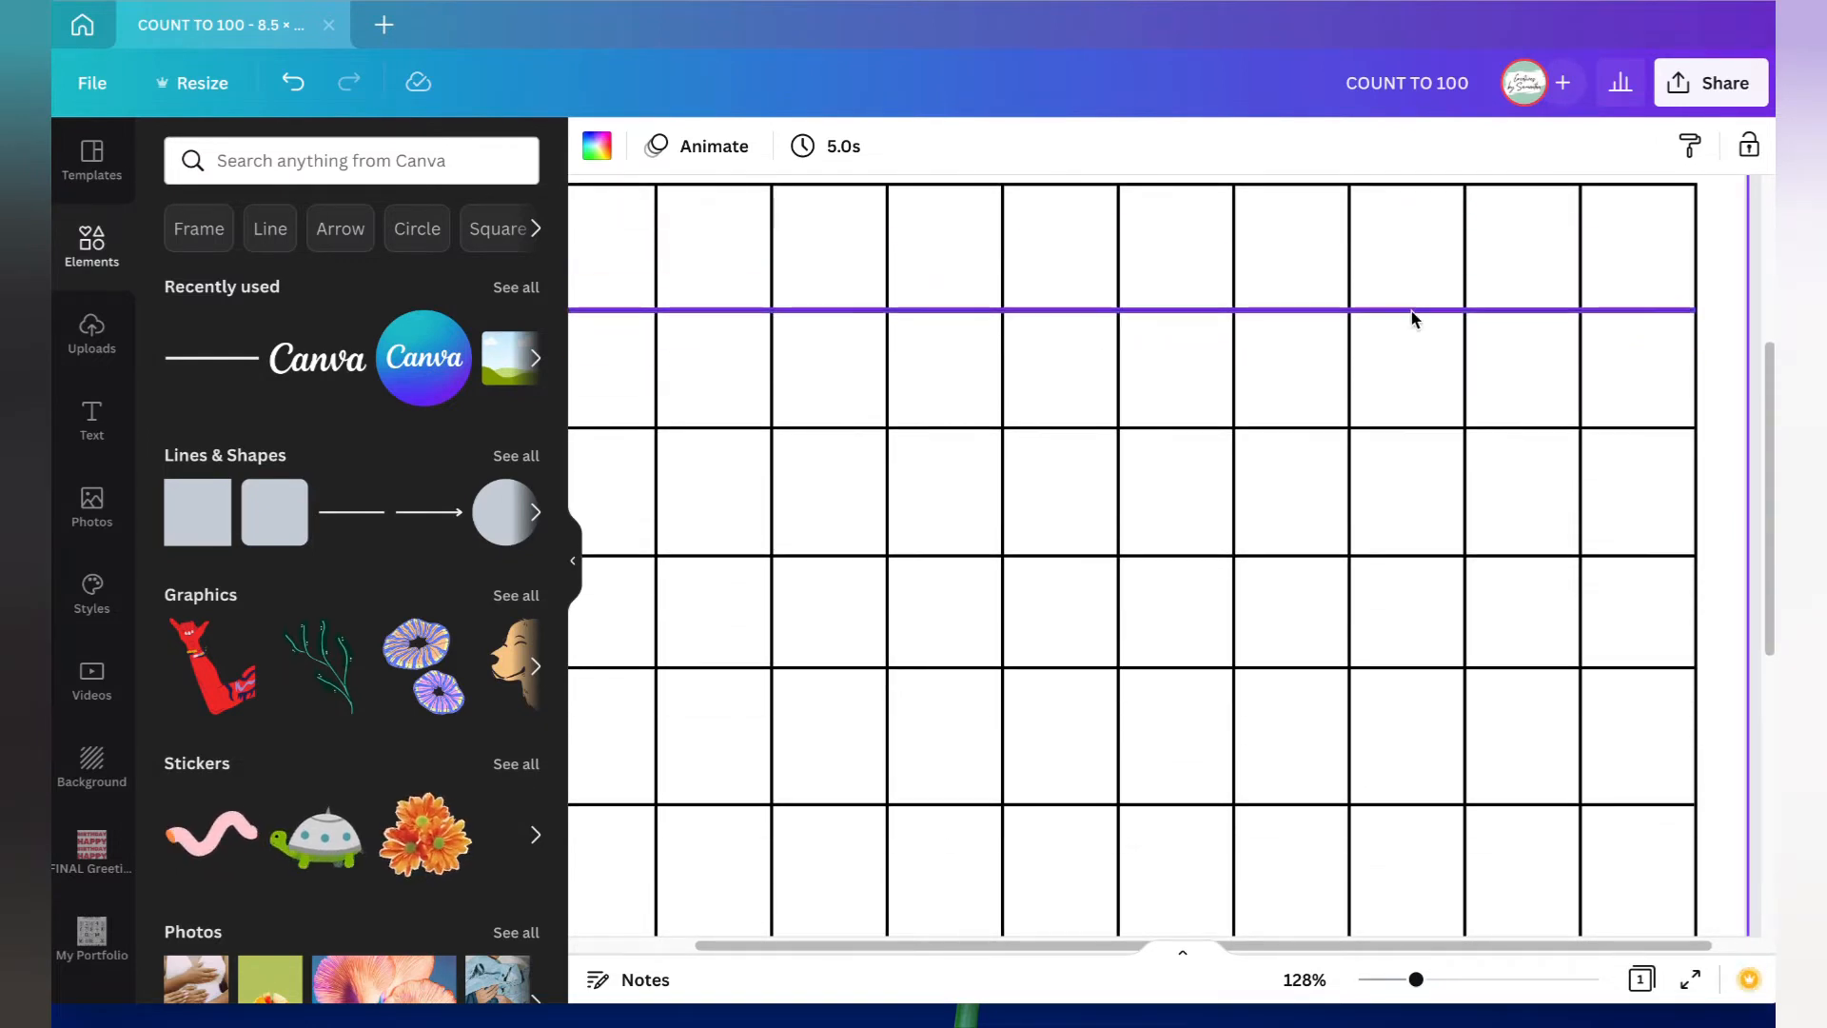
Step: Select all nine horizontal row dividers together, leaving out the upper and lower borders
click(1412, 312)
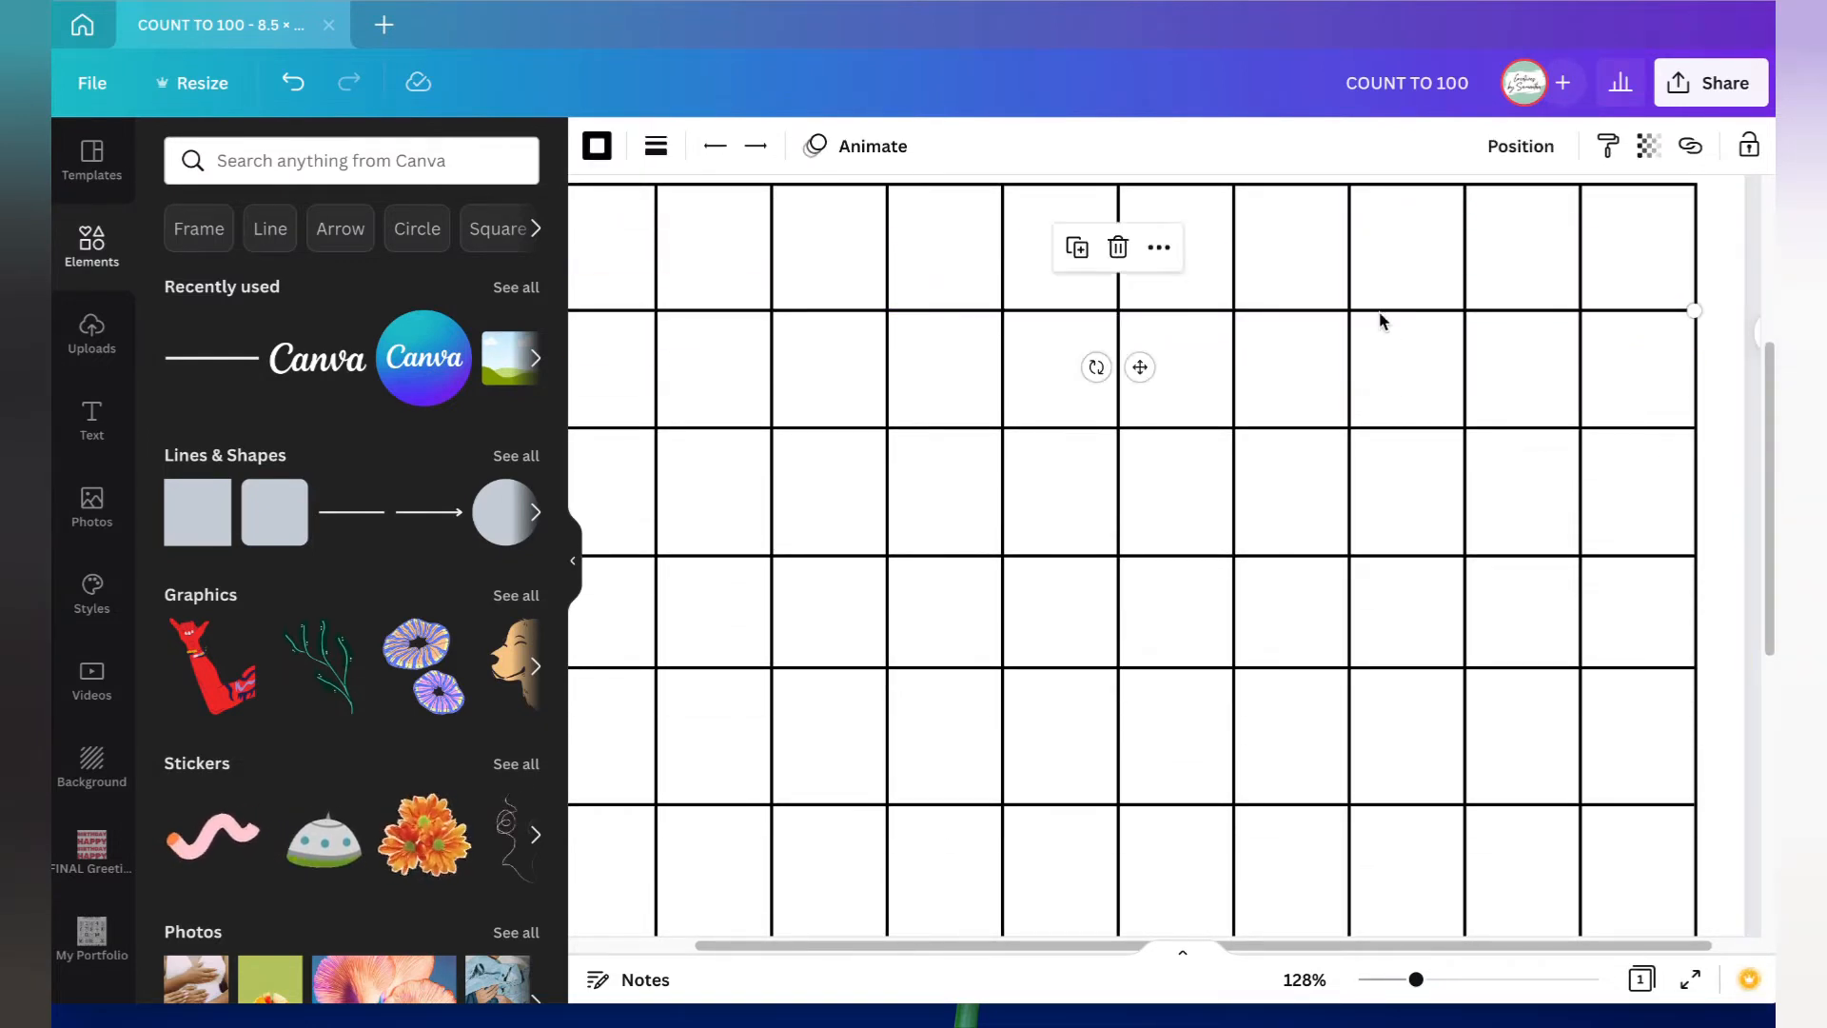
shift+click(1392, 429)
shift+click(1401, 555)
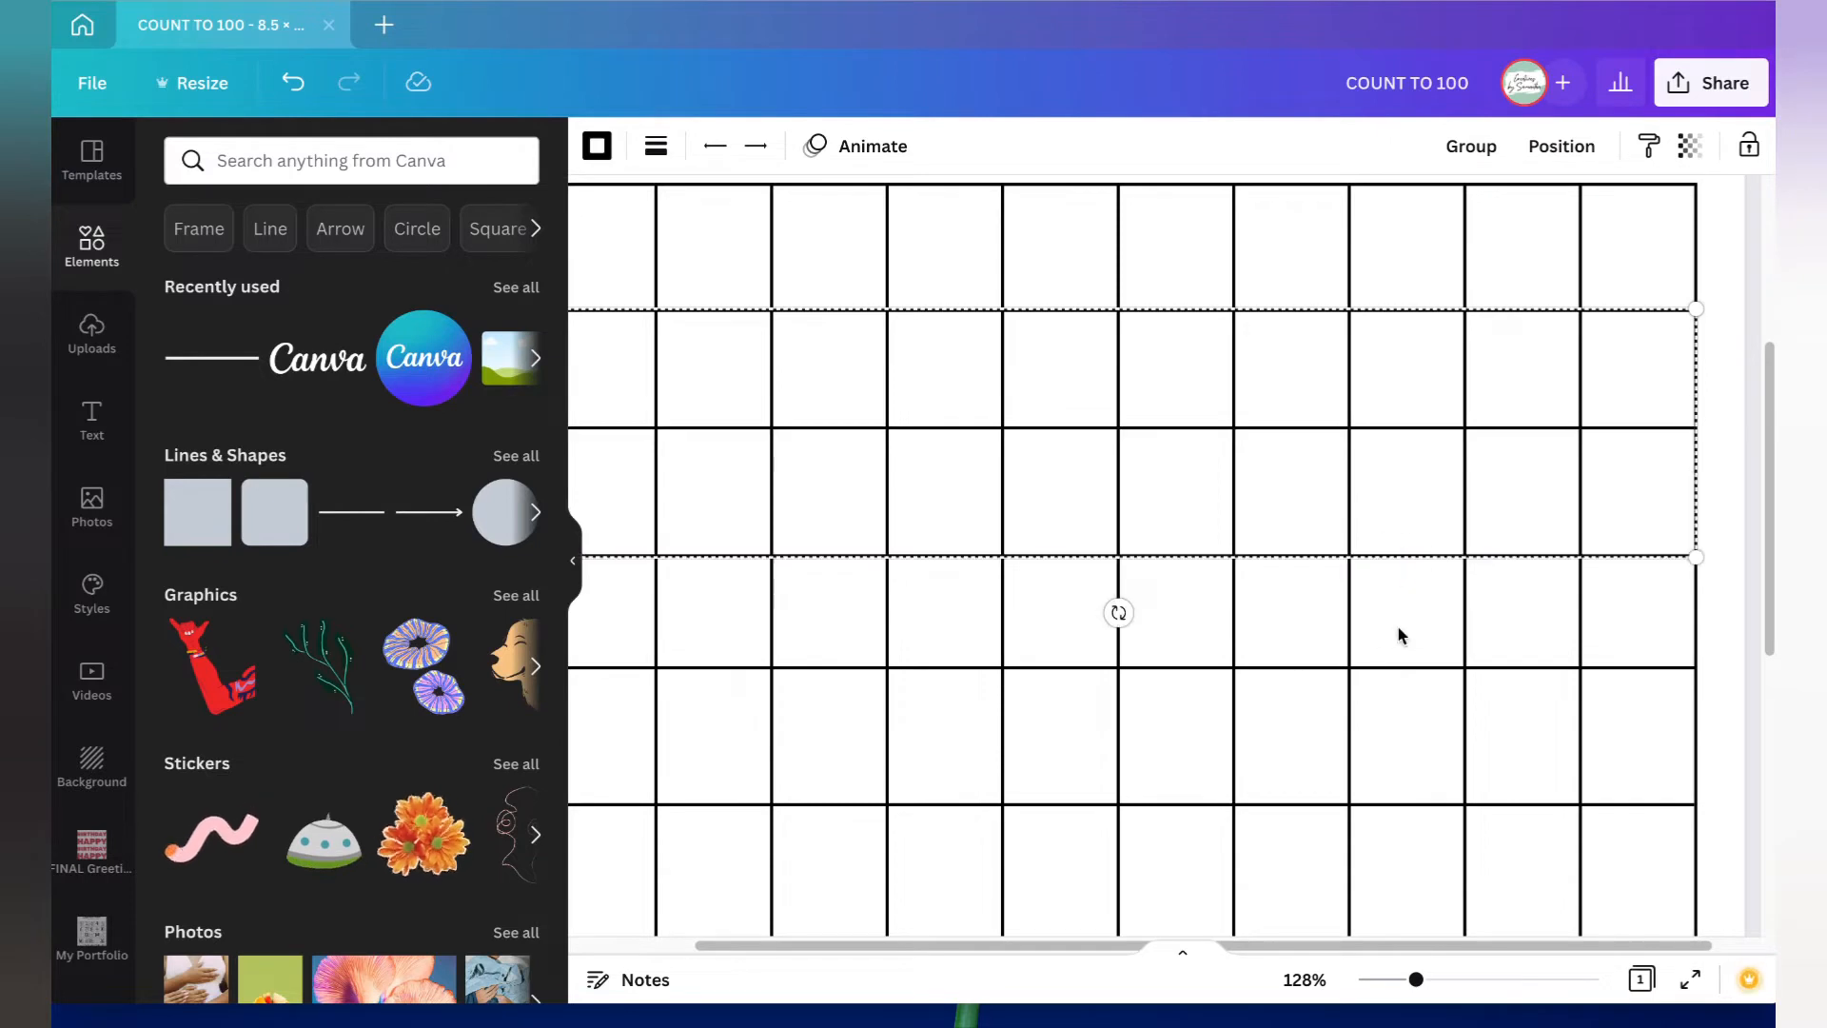
shift+click(1399, 667)
shift+click(1399, 804)
scroll(1399, 808, down, 3)
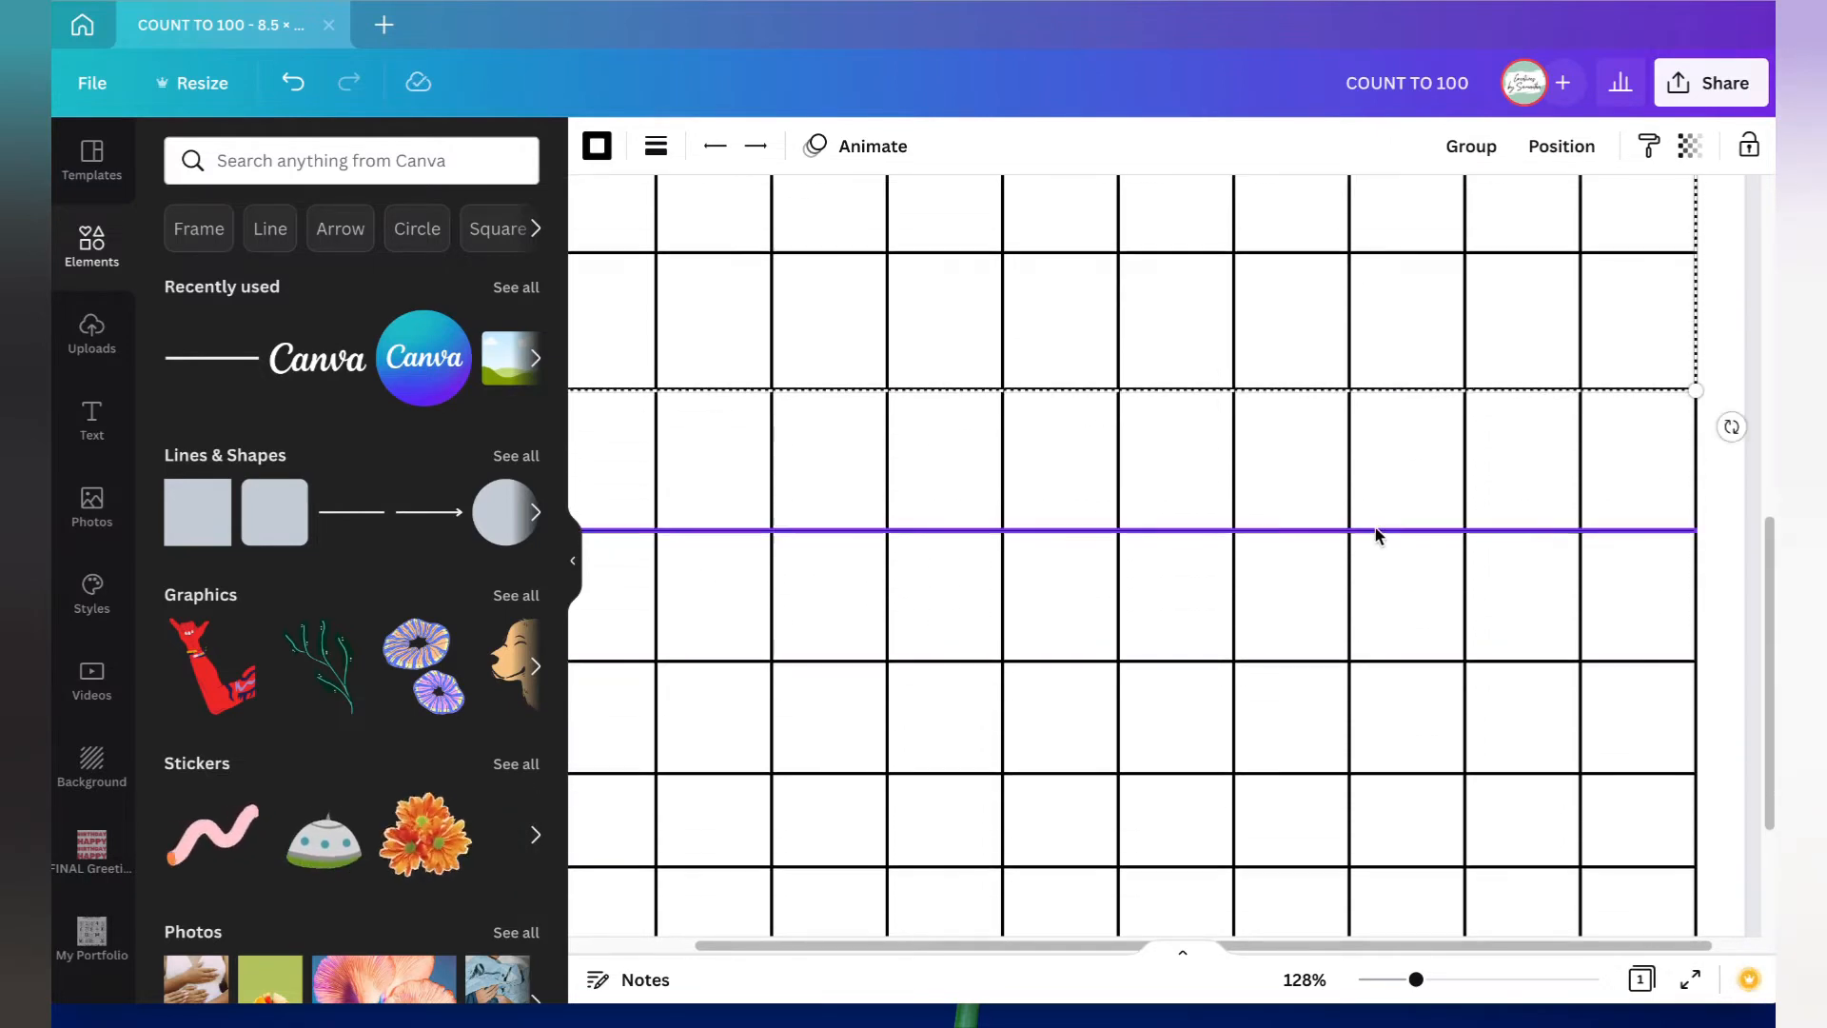
shift+click(1376, 529)
shift+click(1381, 661)
shift+click(1386, 775)
scroll(1384, 774, down, 2)
scroll(1384, 773, down, 1)
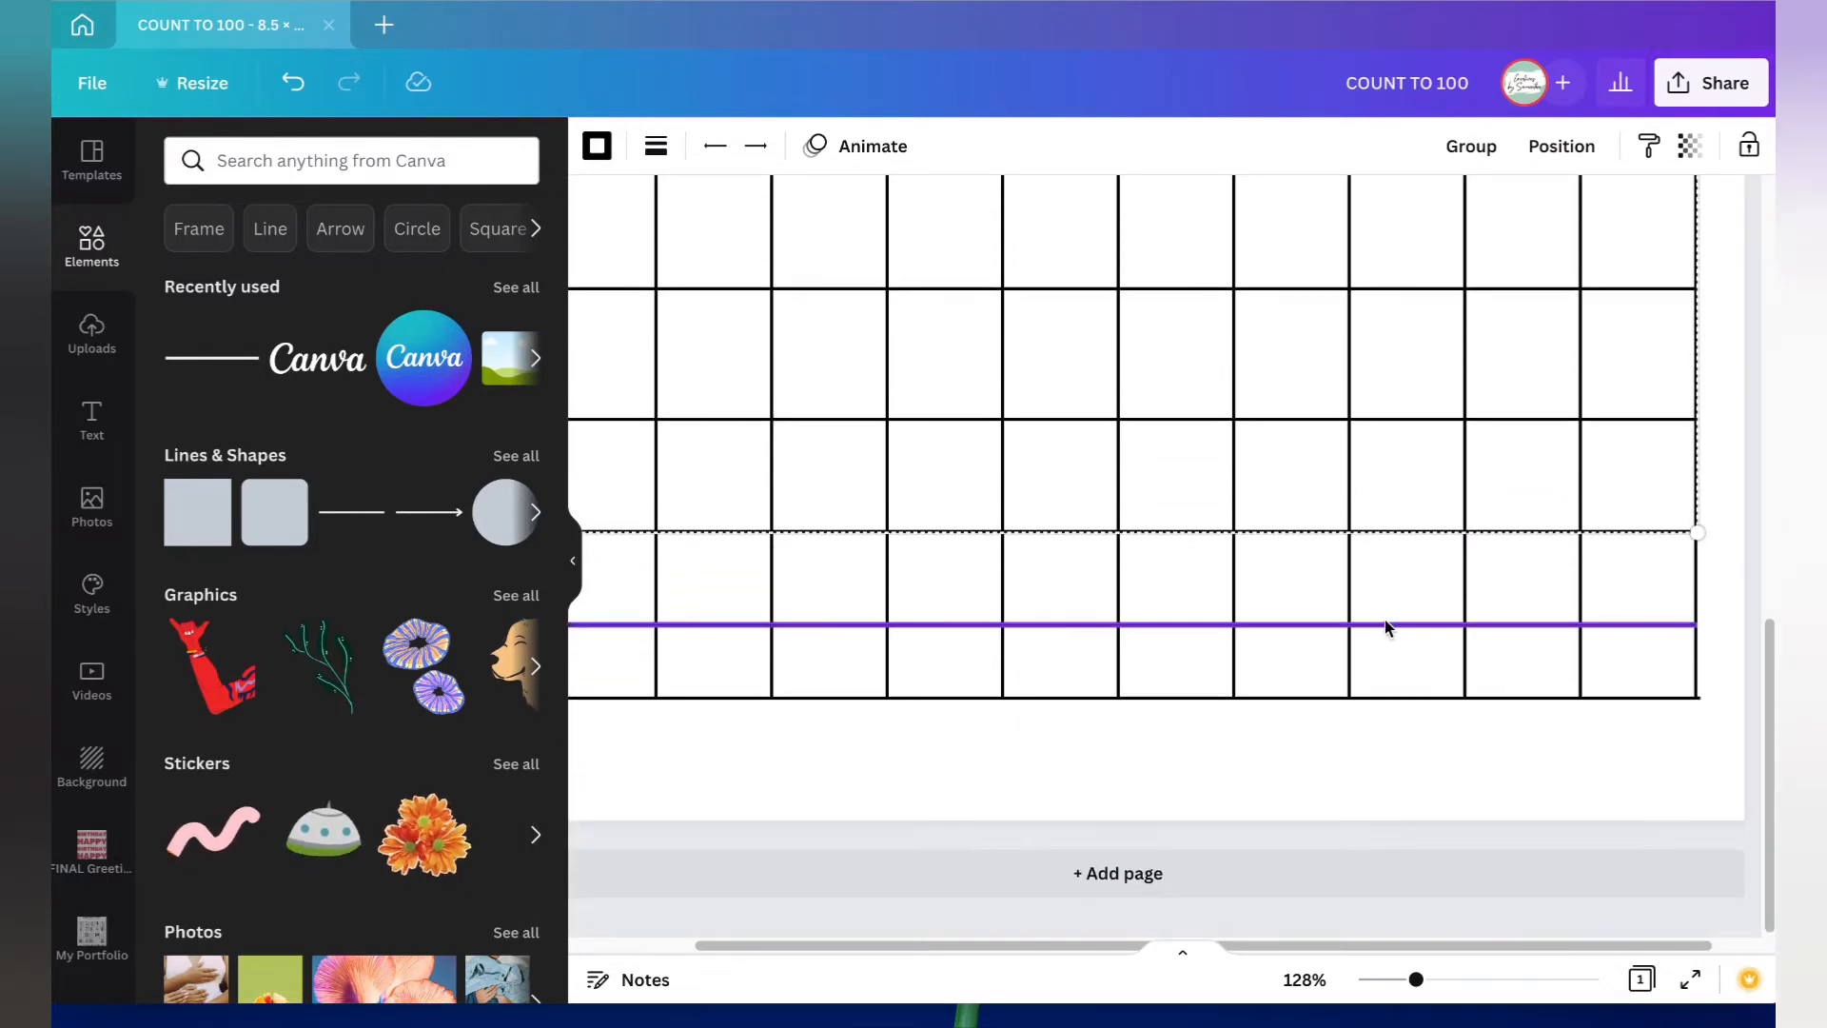
shift+click(1390, 627)
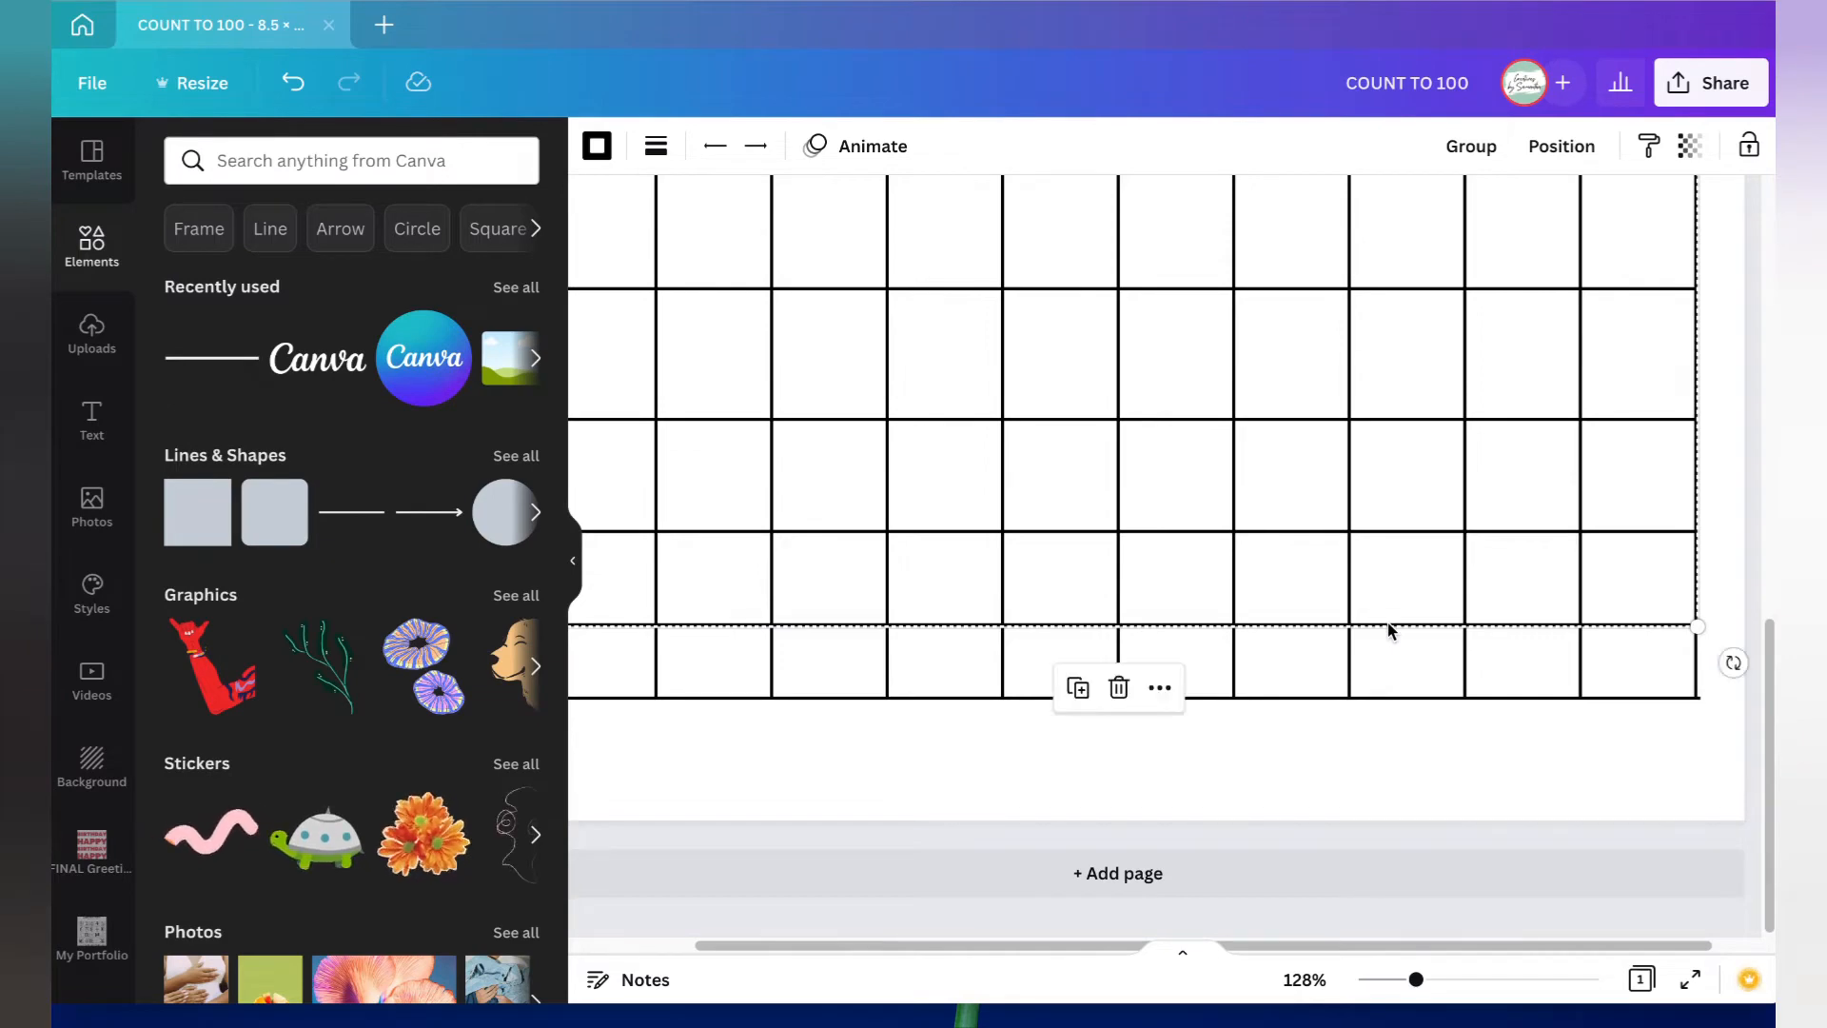
scroll(1390, 630, up, 5)
scroll(1389, 629, down, 5)
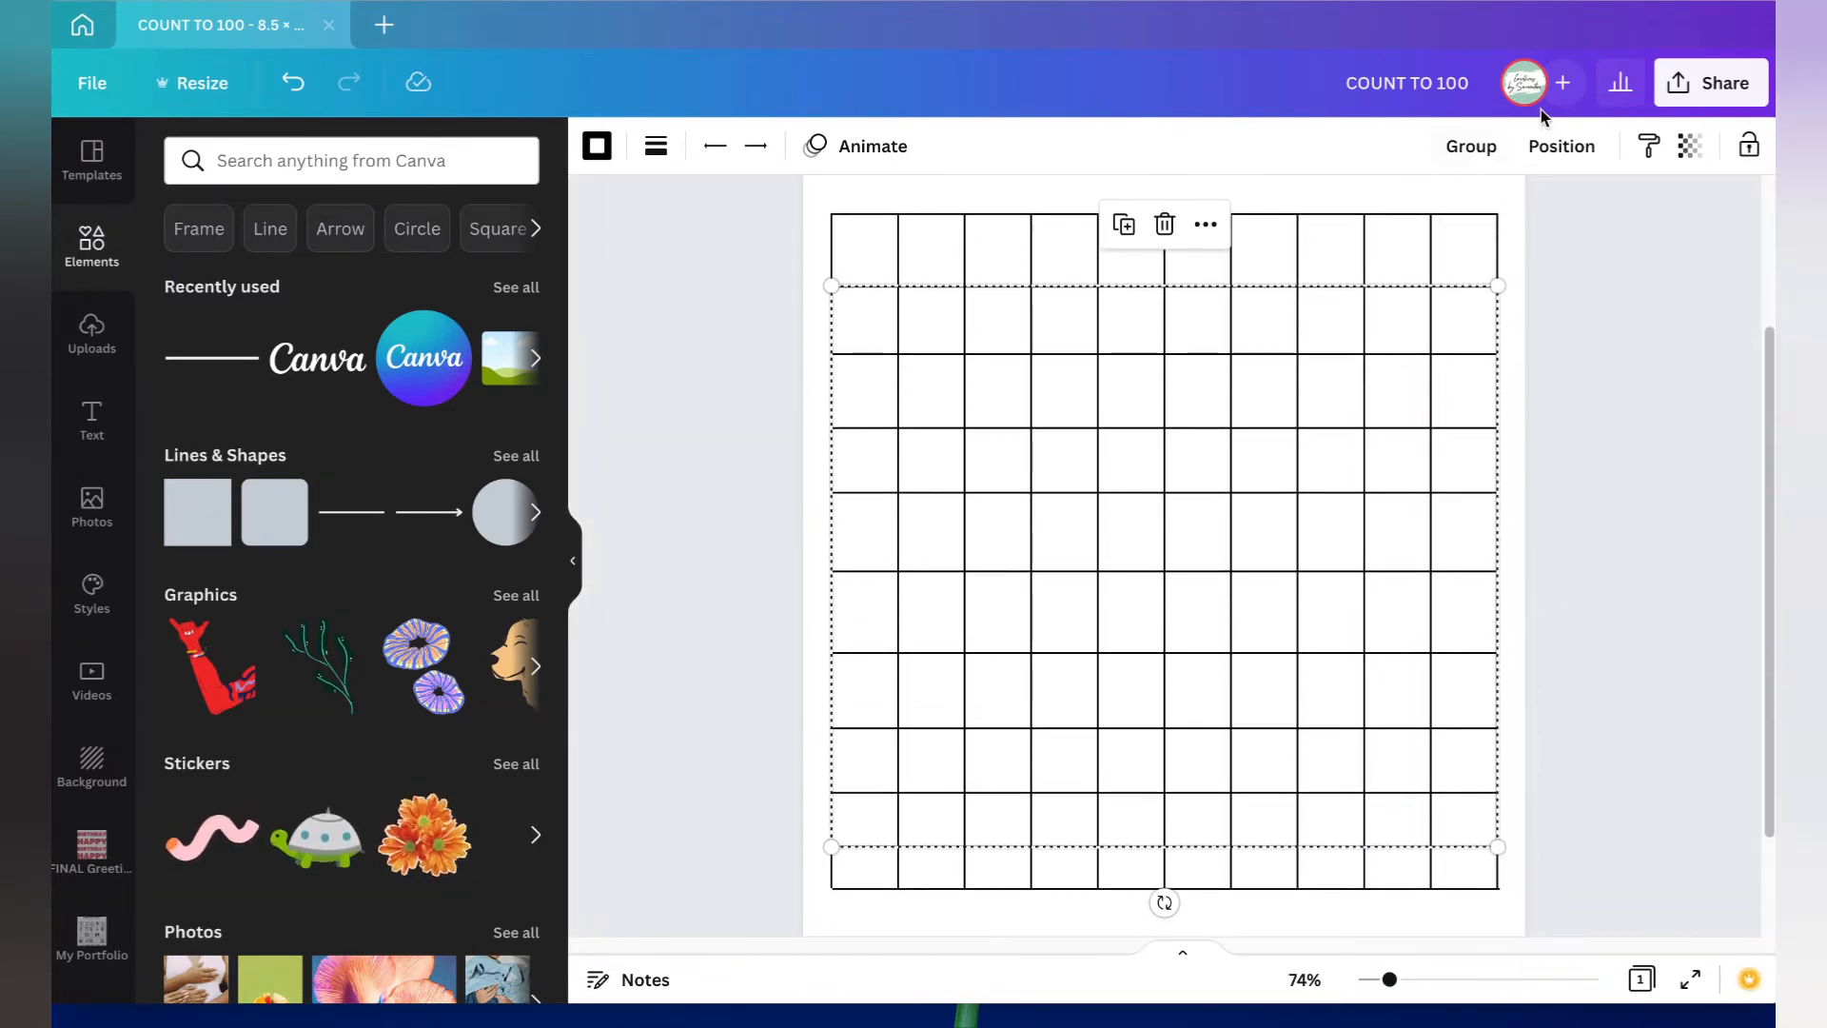
Step: Try to space the nine row dividers evenly with Tidy up, without the upper and lower borders
click(1562, 146)
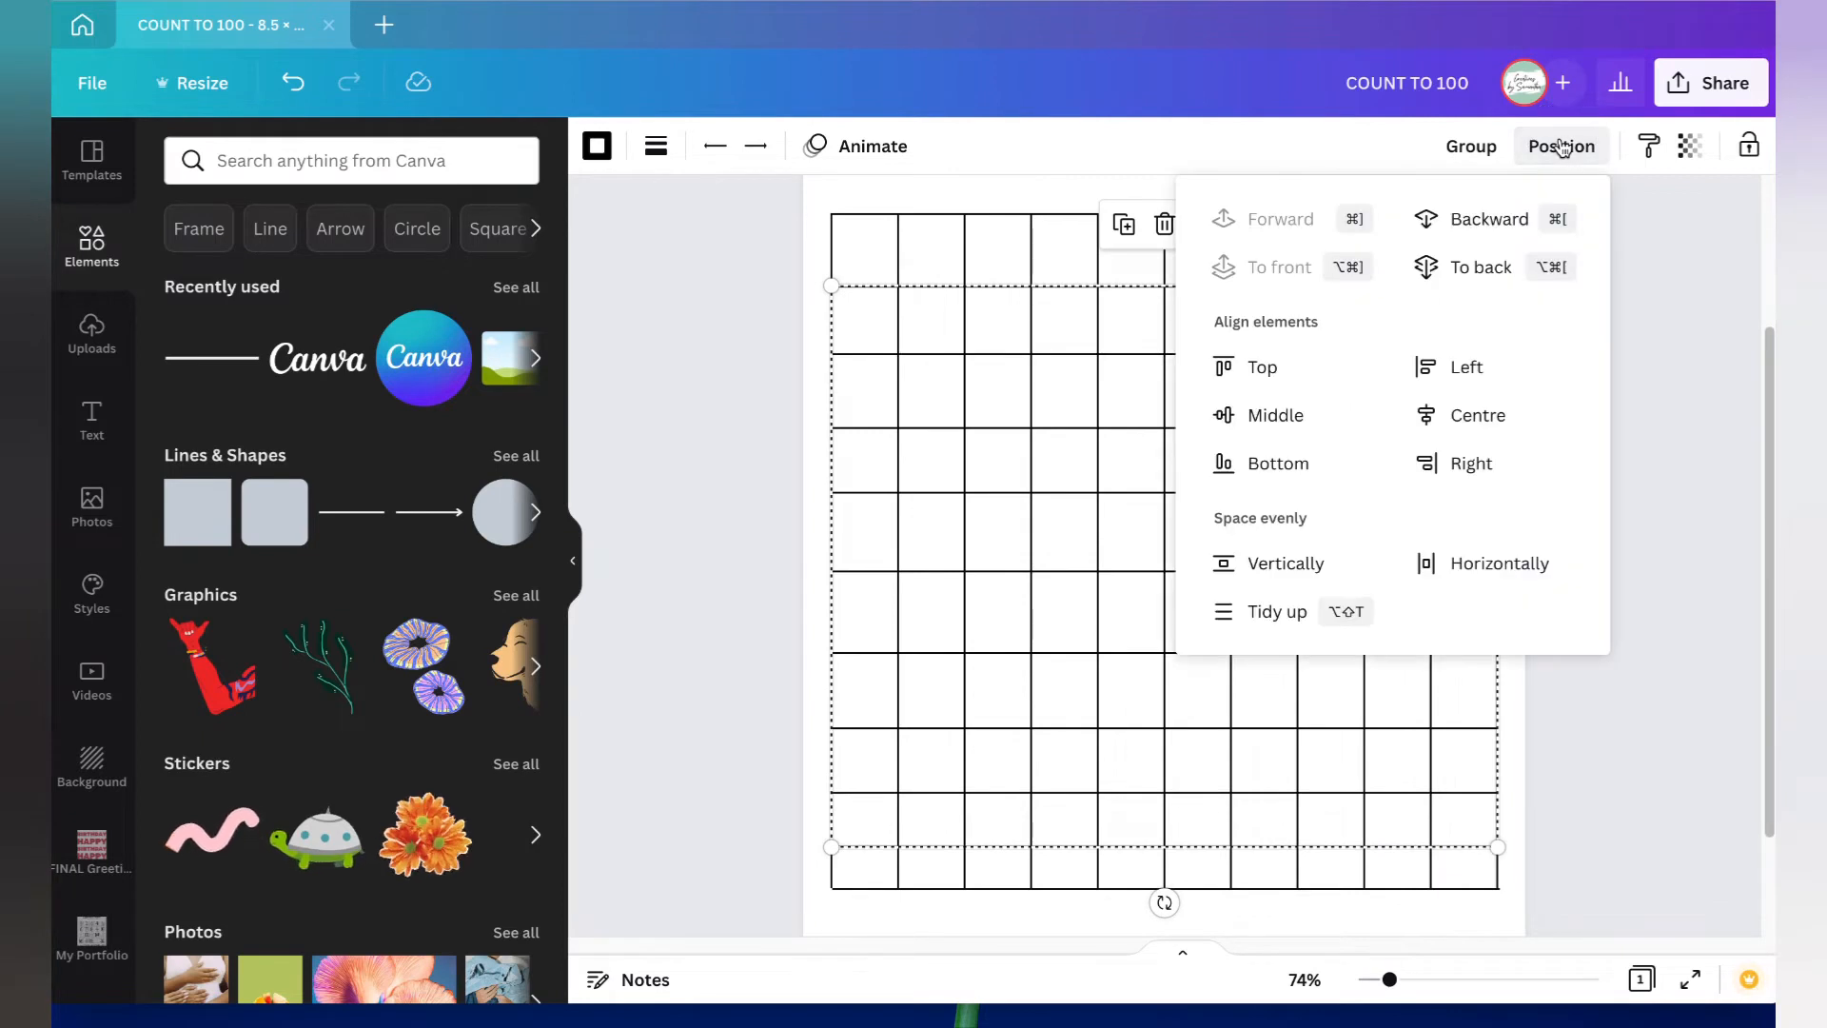
click(1266, 623)
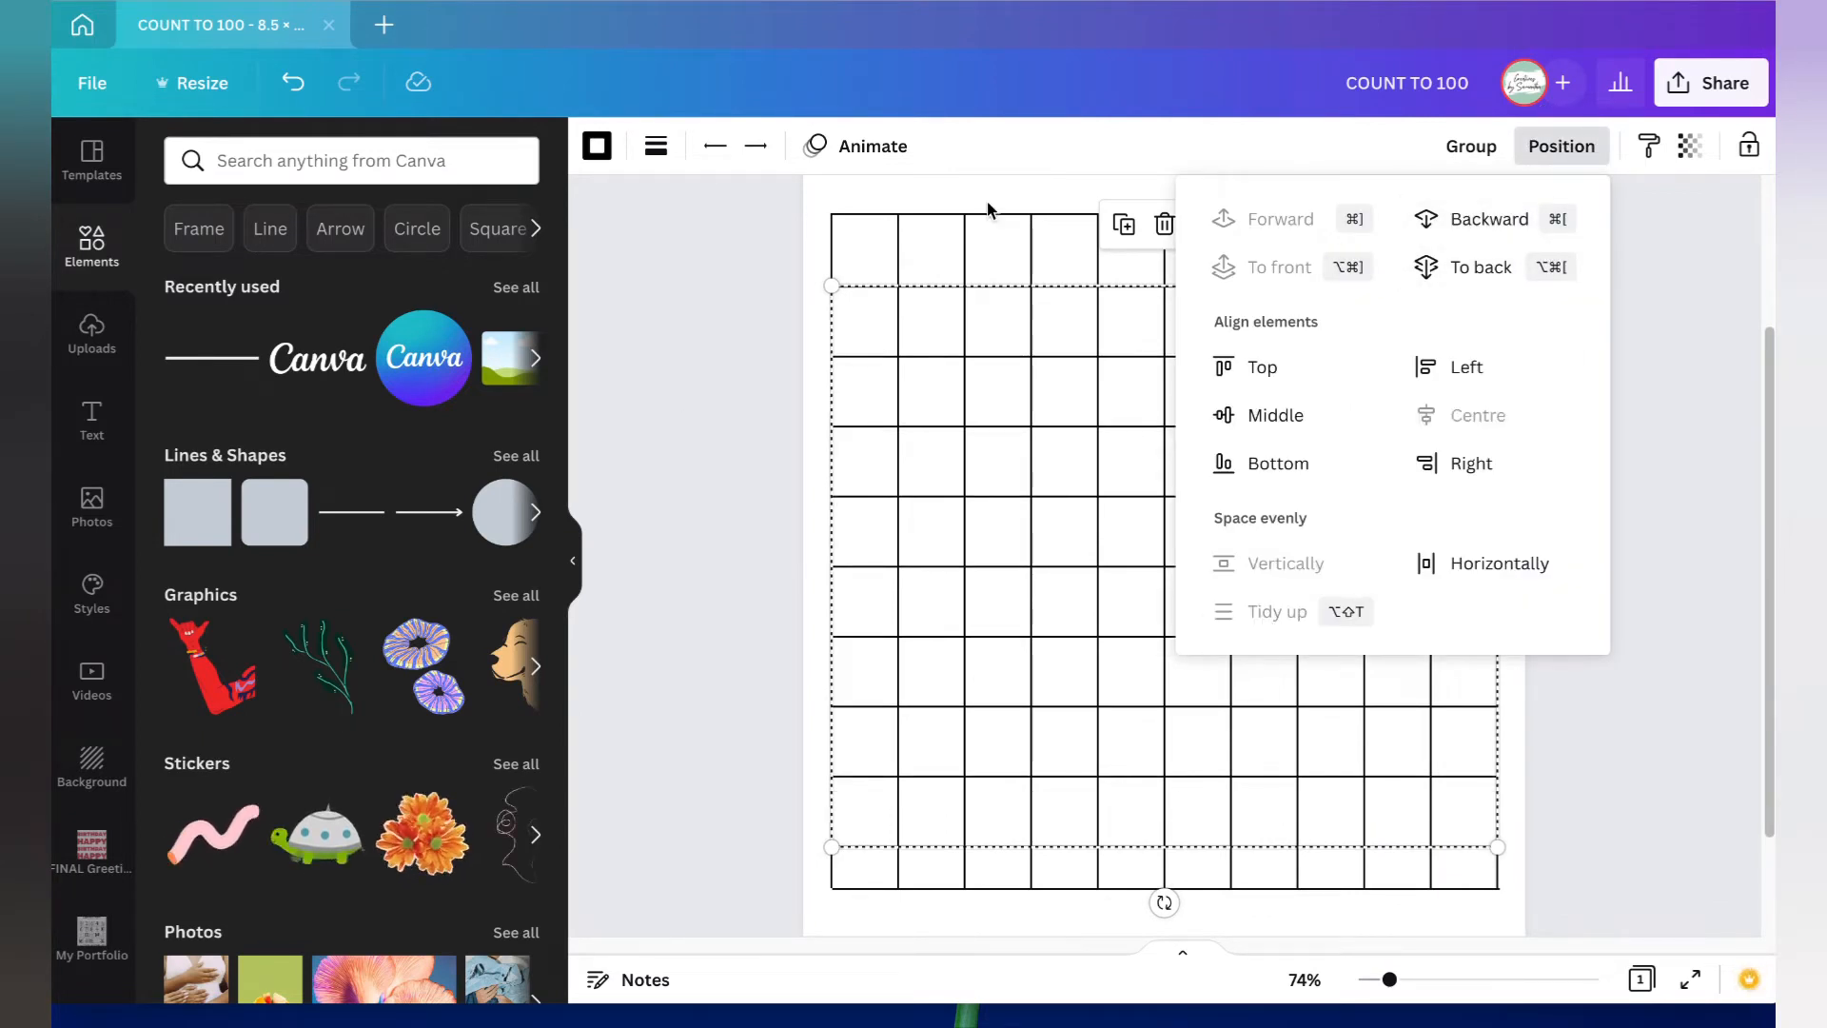
click(277, 76)
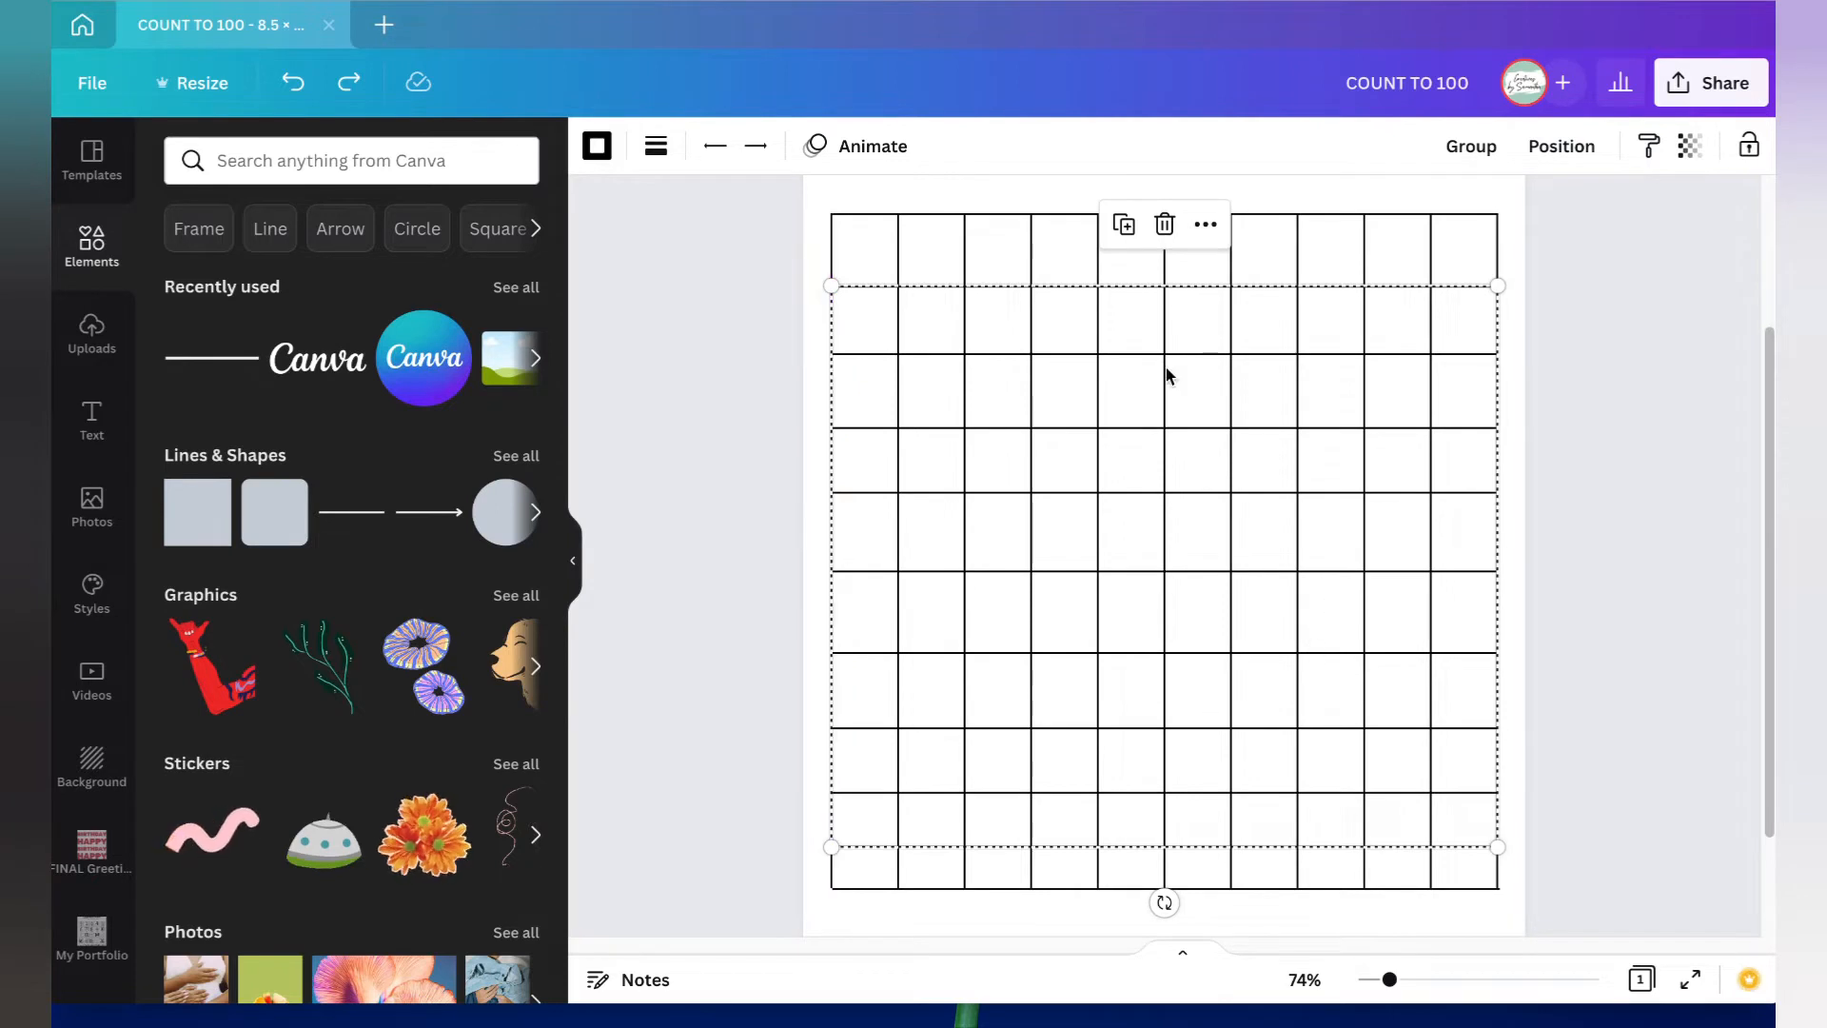
Step: Add the upper and lower borders to the row divider selection and space all horizontal lines evenly with Tidy up
shift+click(974, 214)
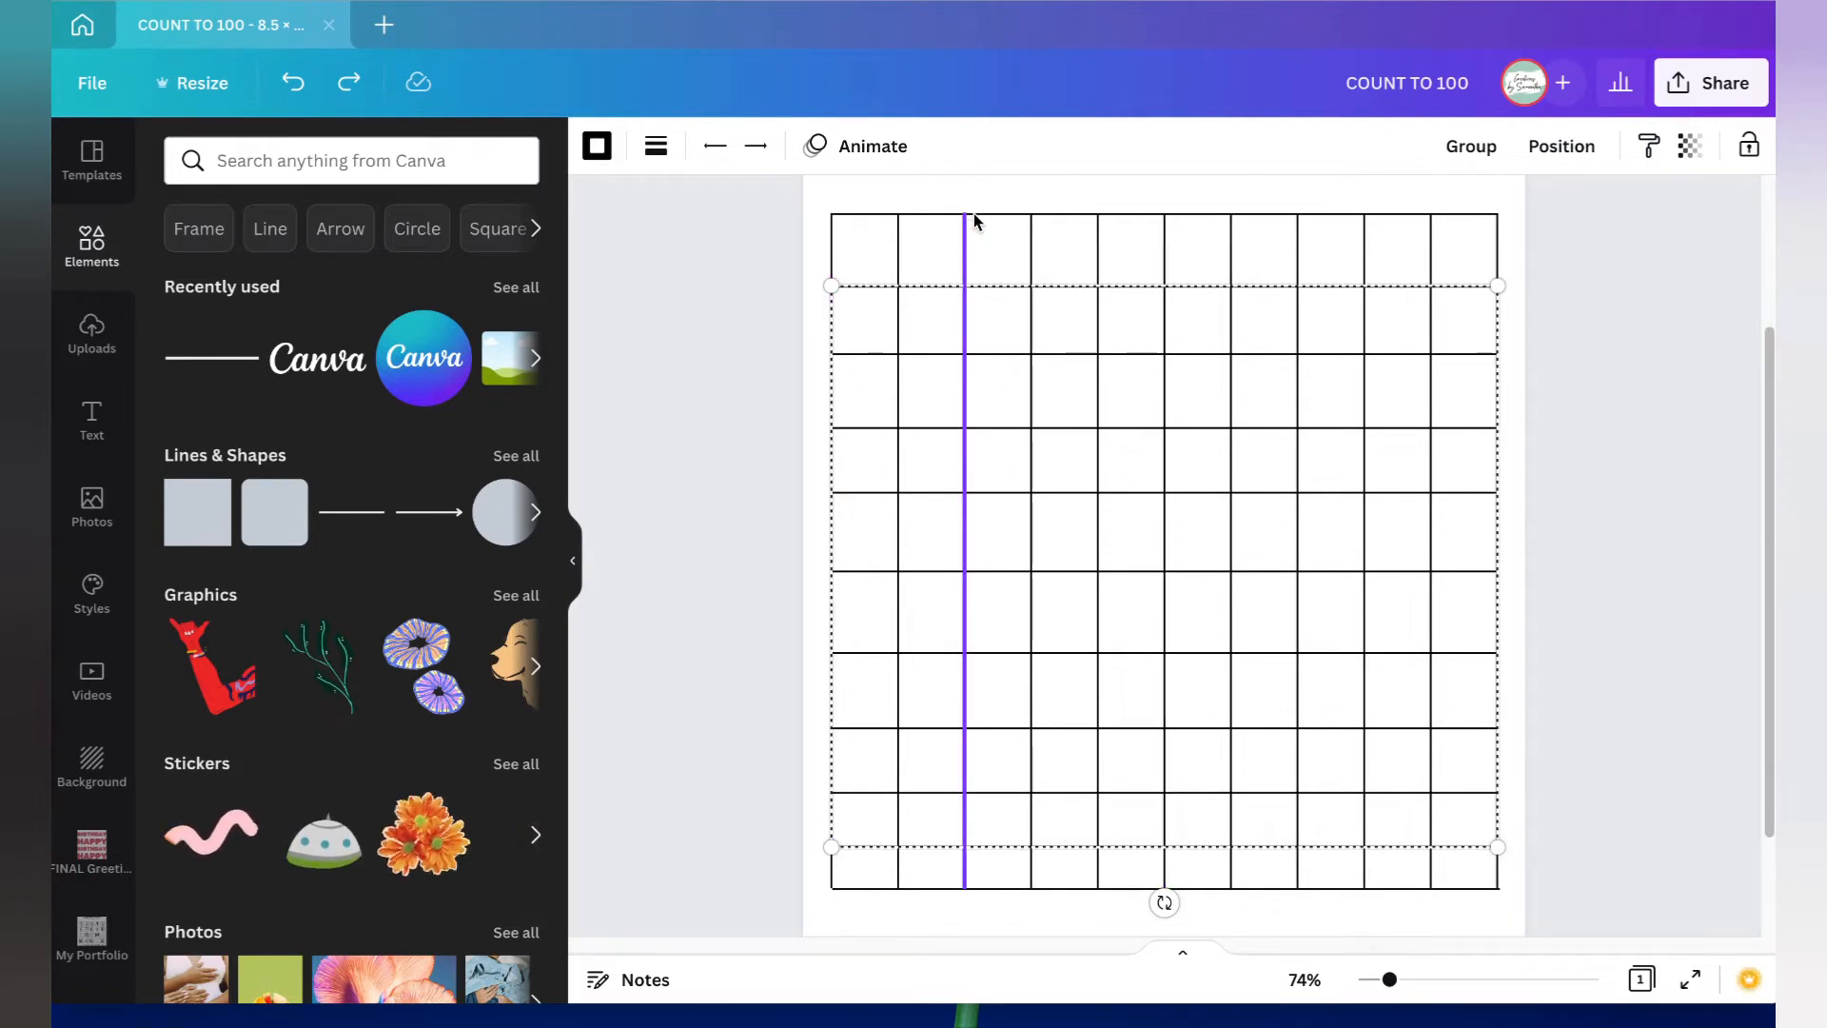
shift+click(1001, 887)
click(1562, 145)
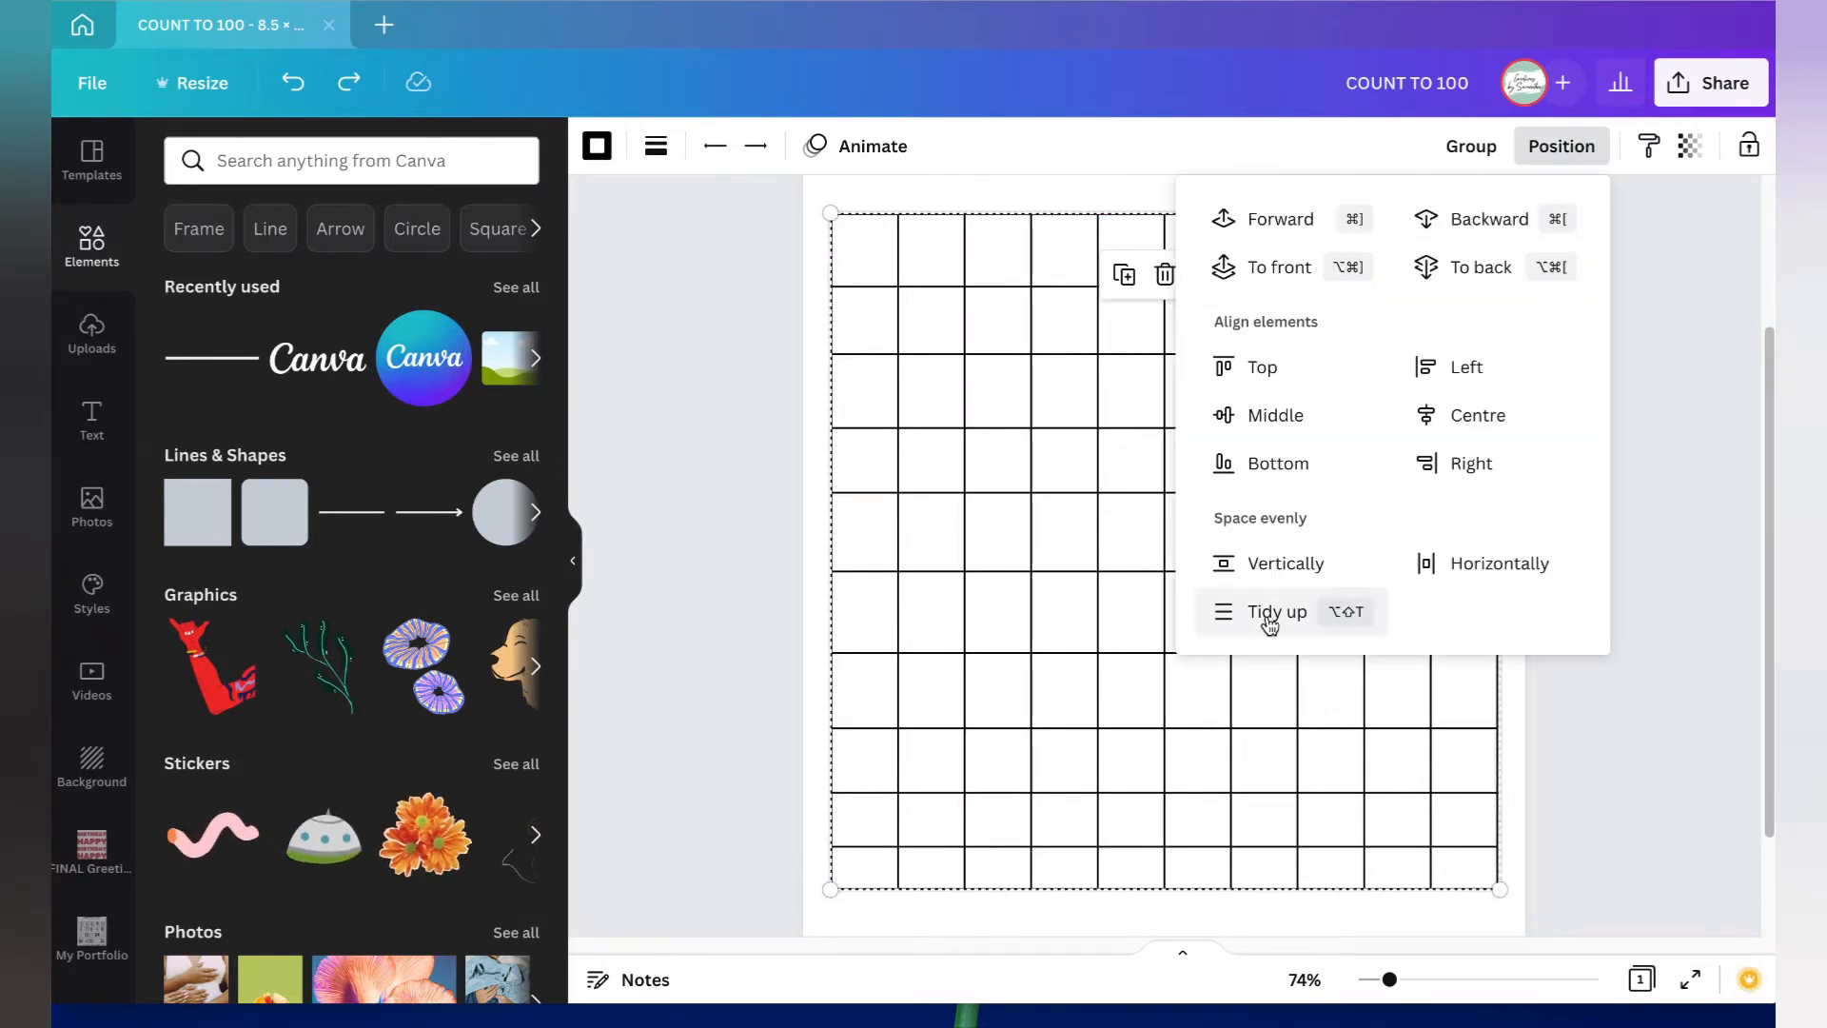
click(1268, 614)
click(1215, 331)
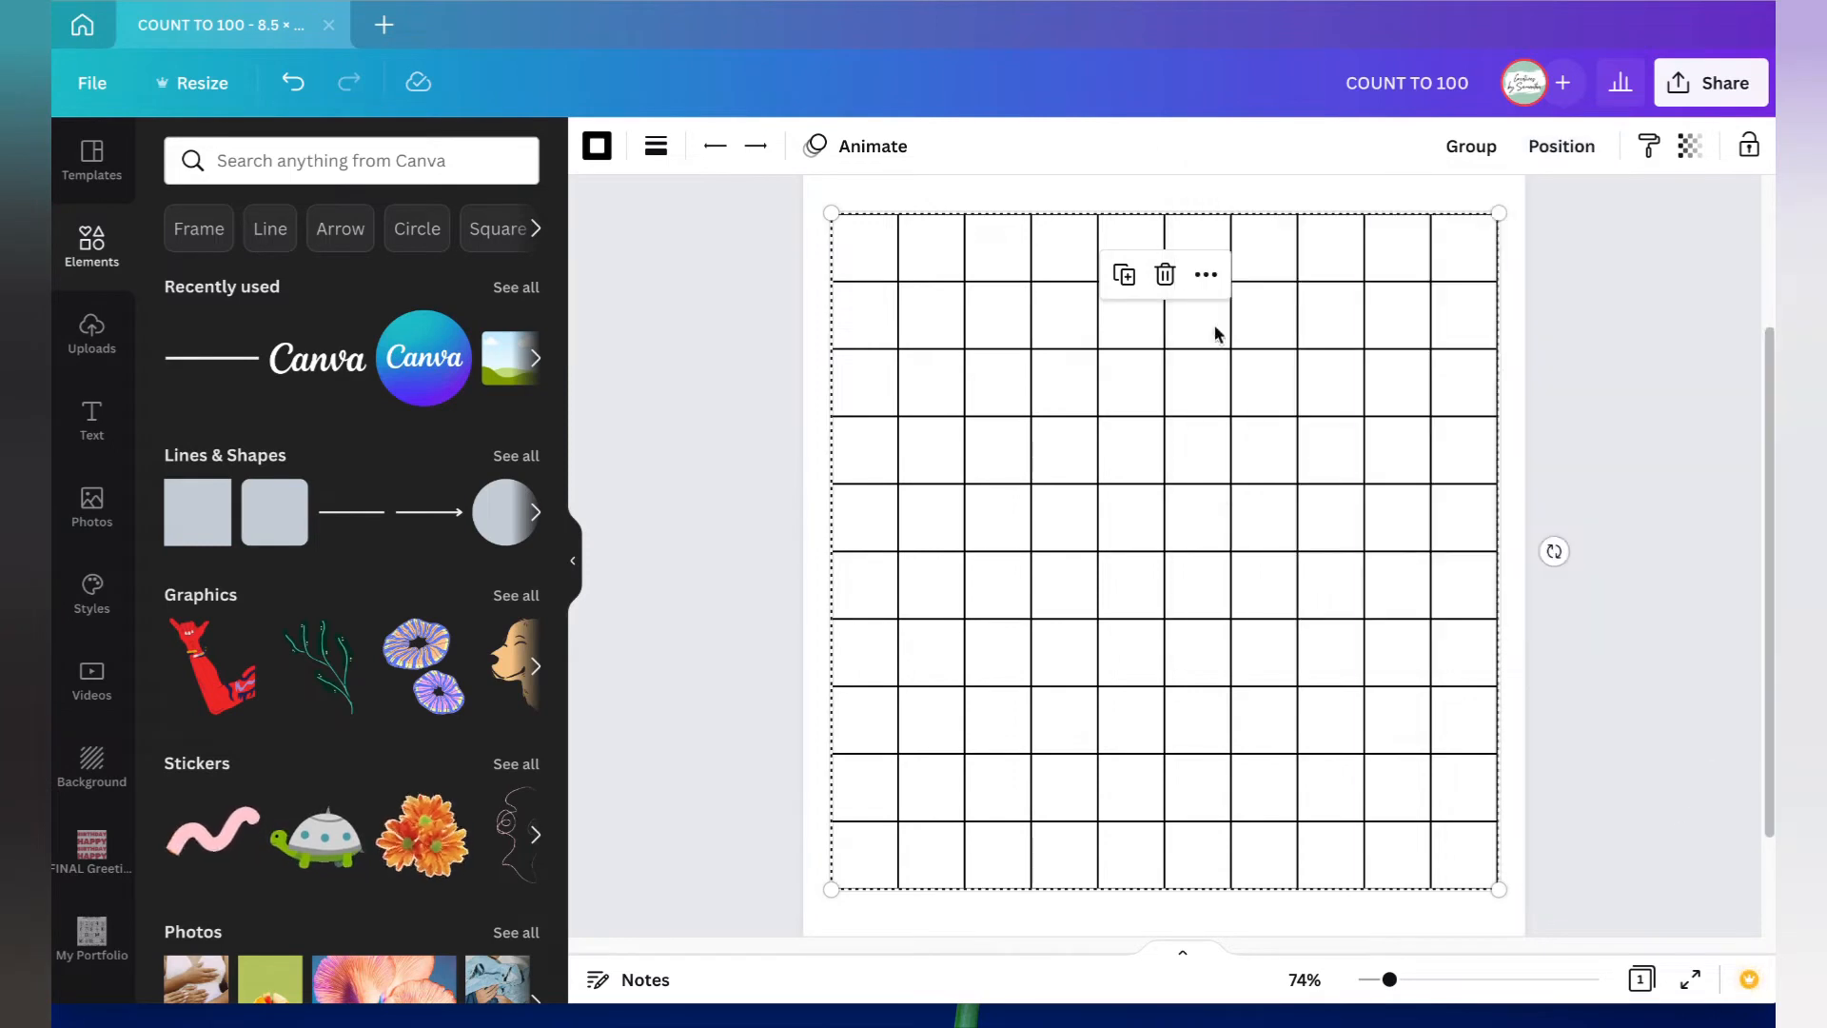
click(1573, 749)
Step: Select every line of the grid and group them into a single object
scroll(1575, 759, up, 1)
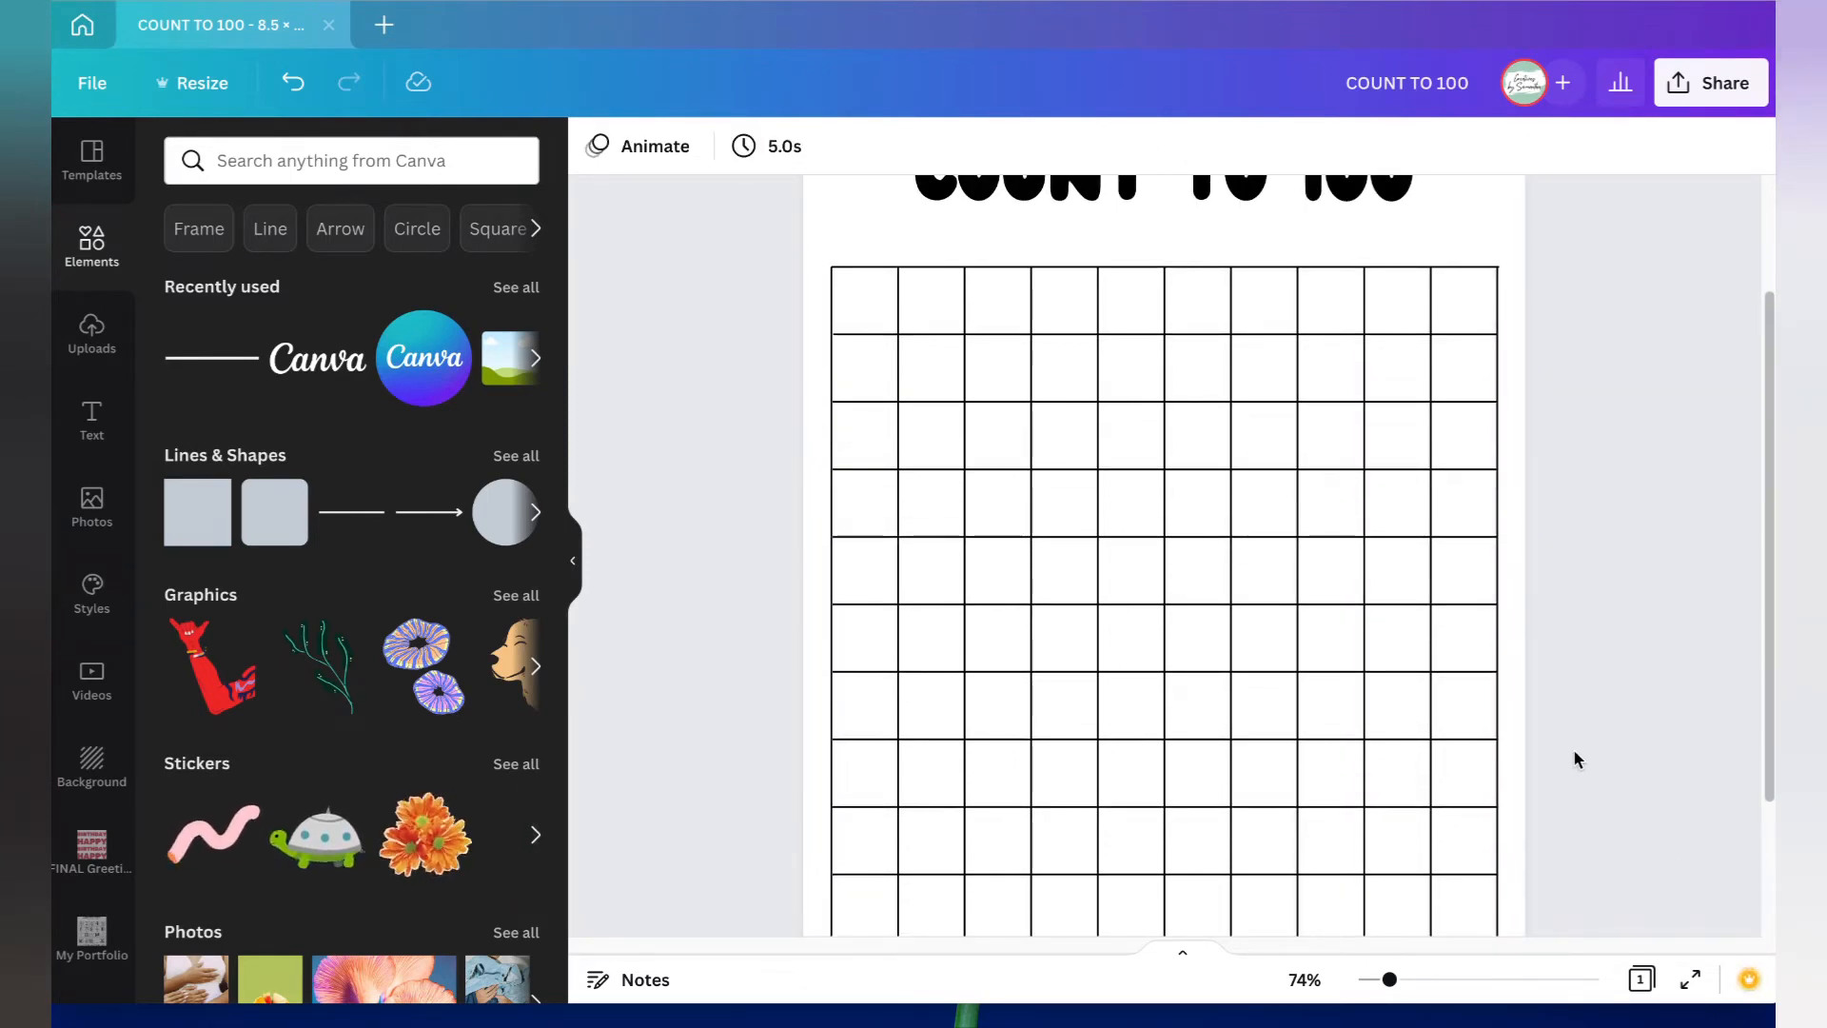
drag(769, 239, 1584, 788)
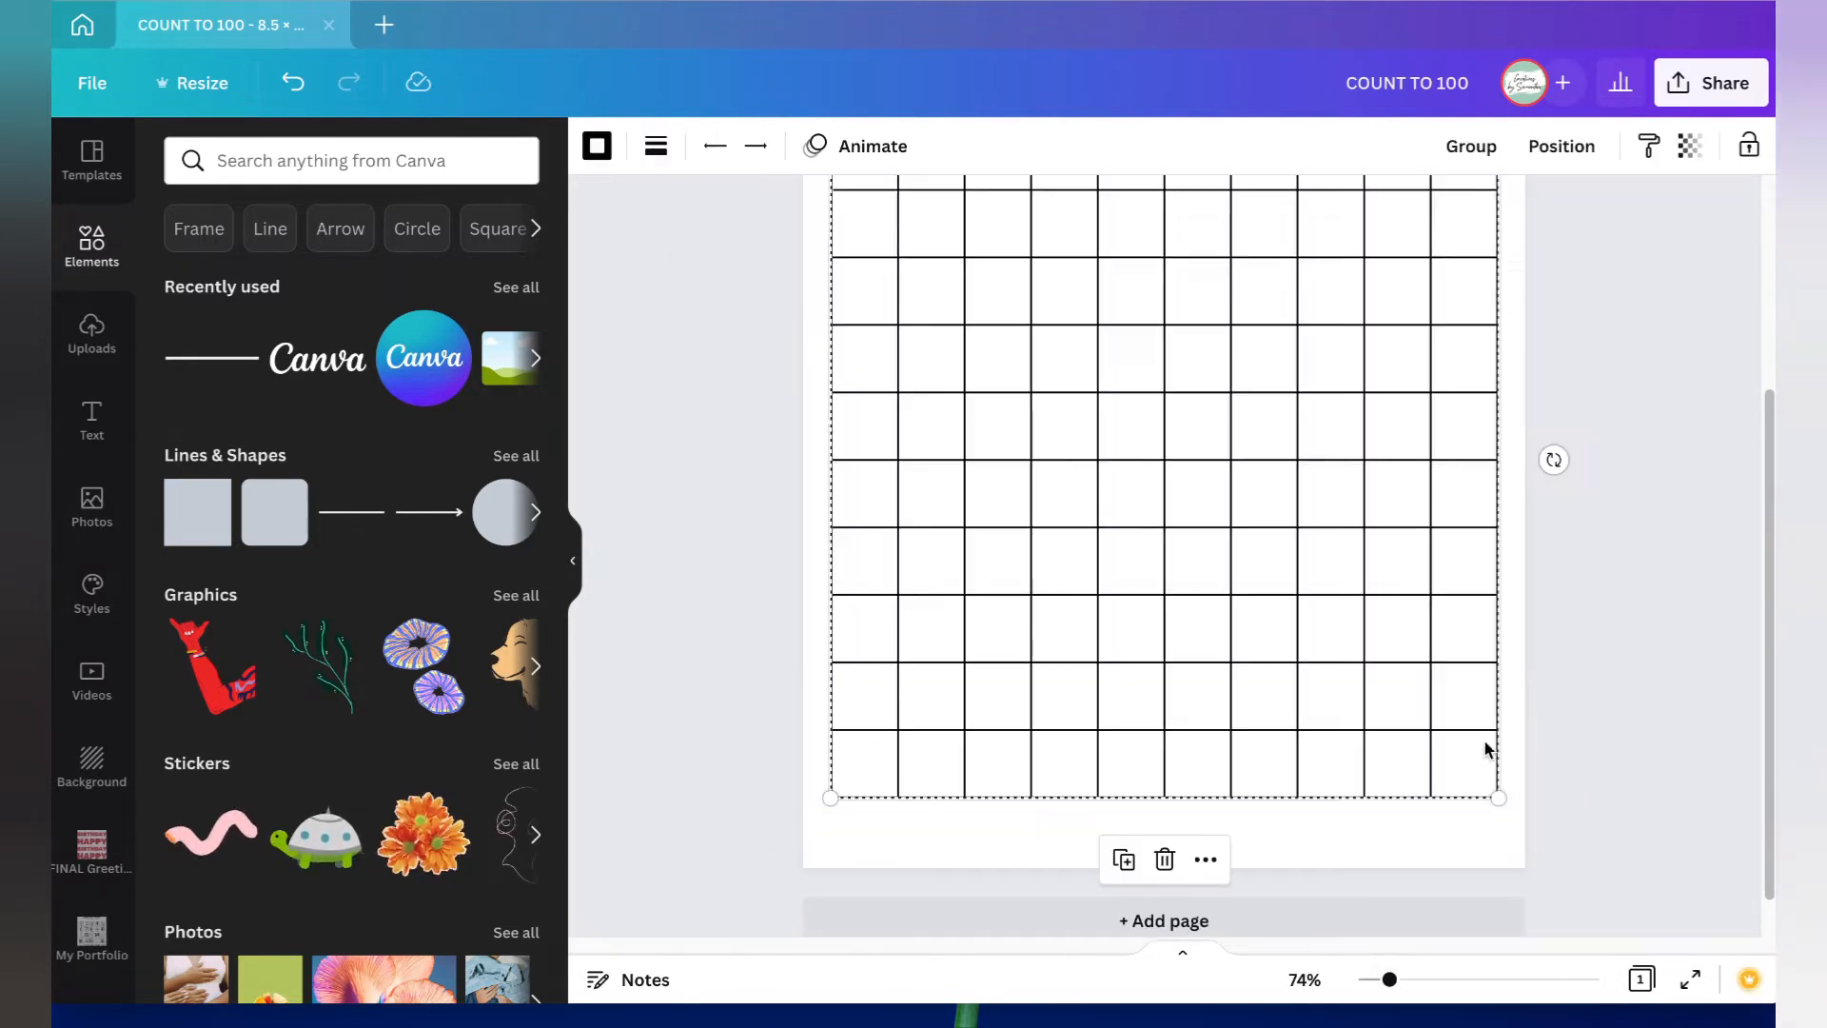
click(1475, 146)
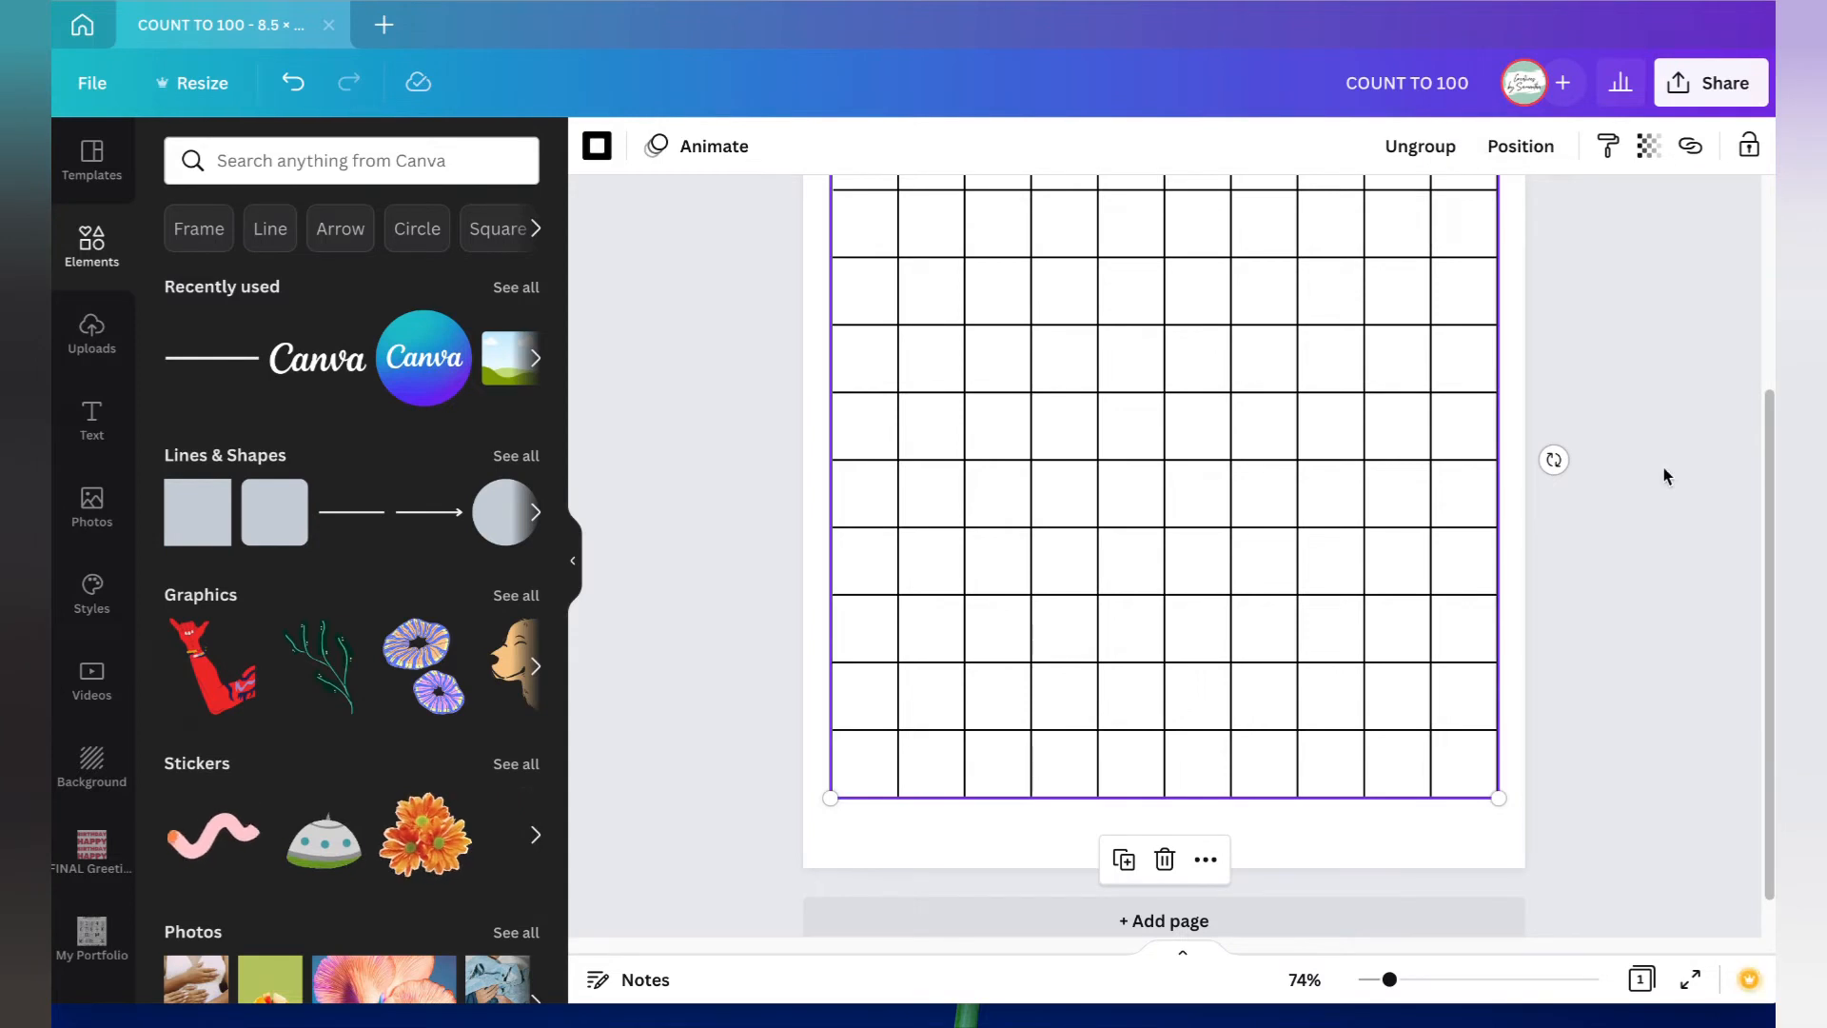
scroll(1663, 466, up, 2)
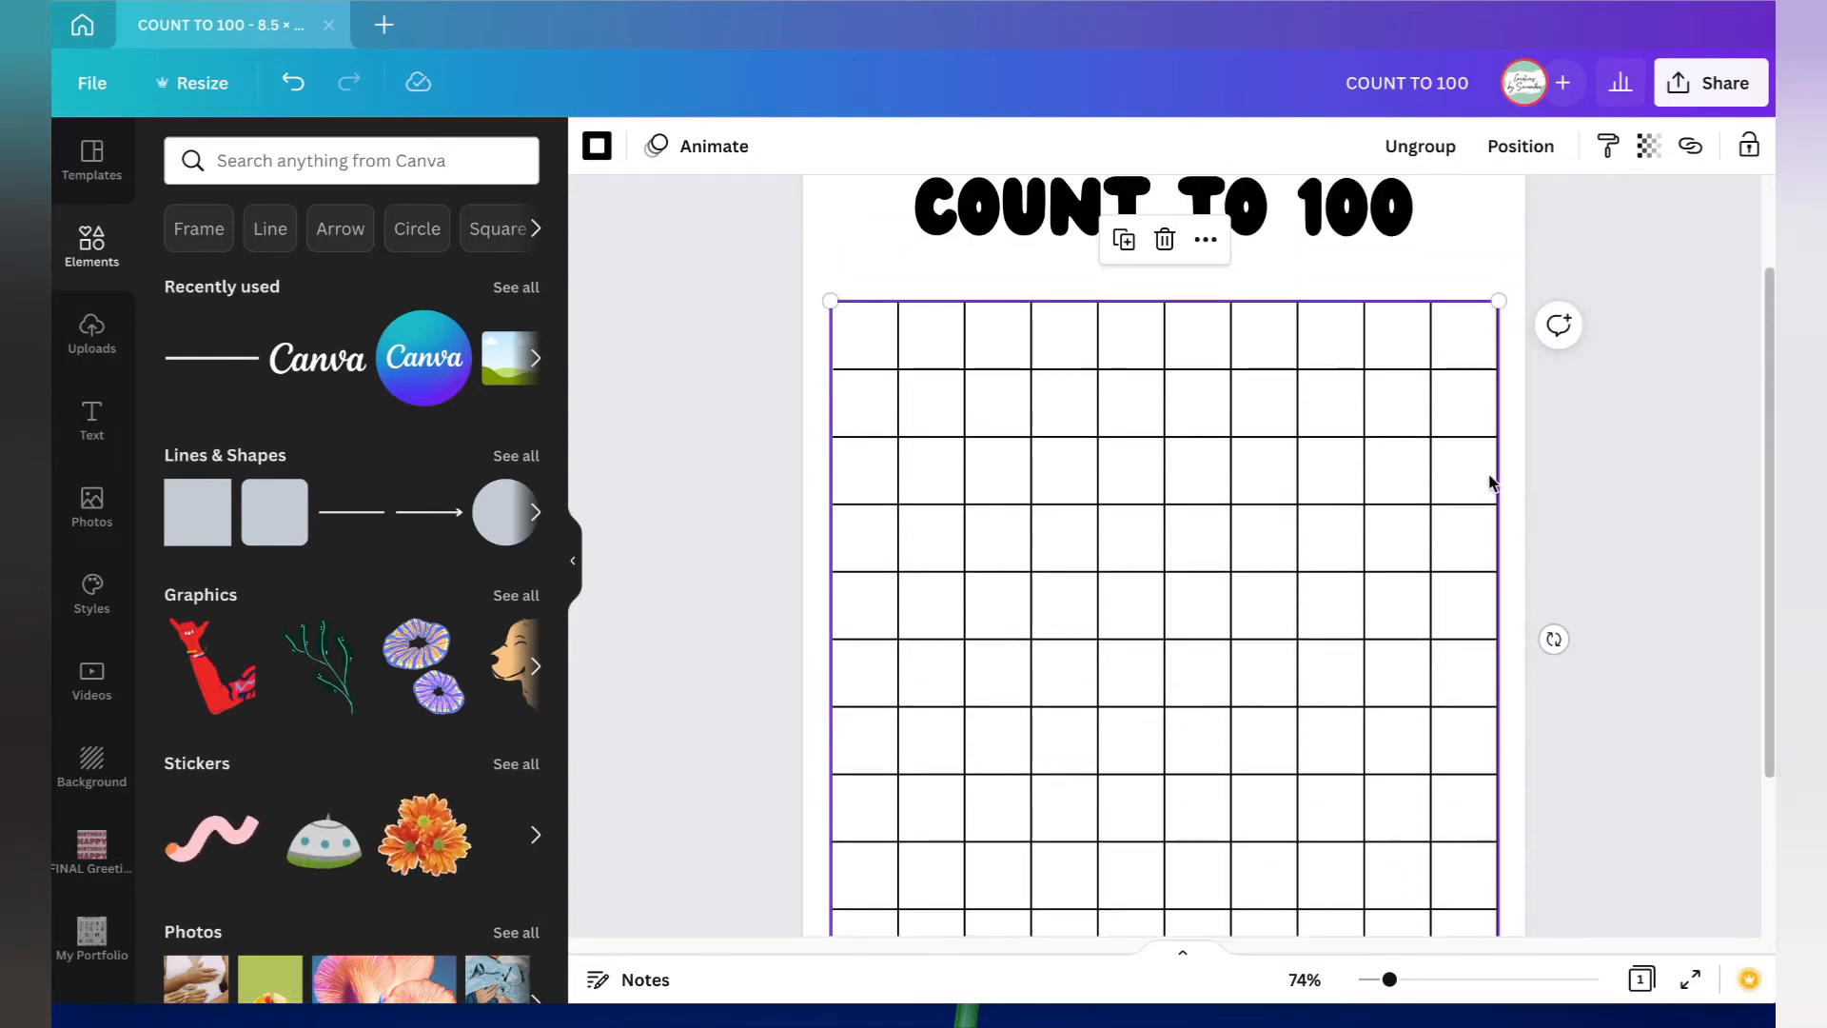
Step: Select the whole grid and ungroup it back into its separate lines
scroll(1491, 483, down, 1)
click(1709, 521)
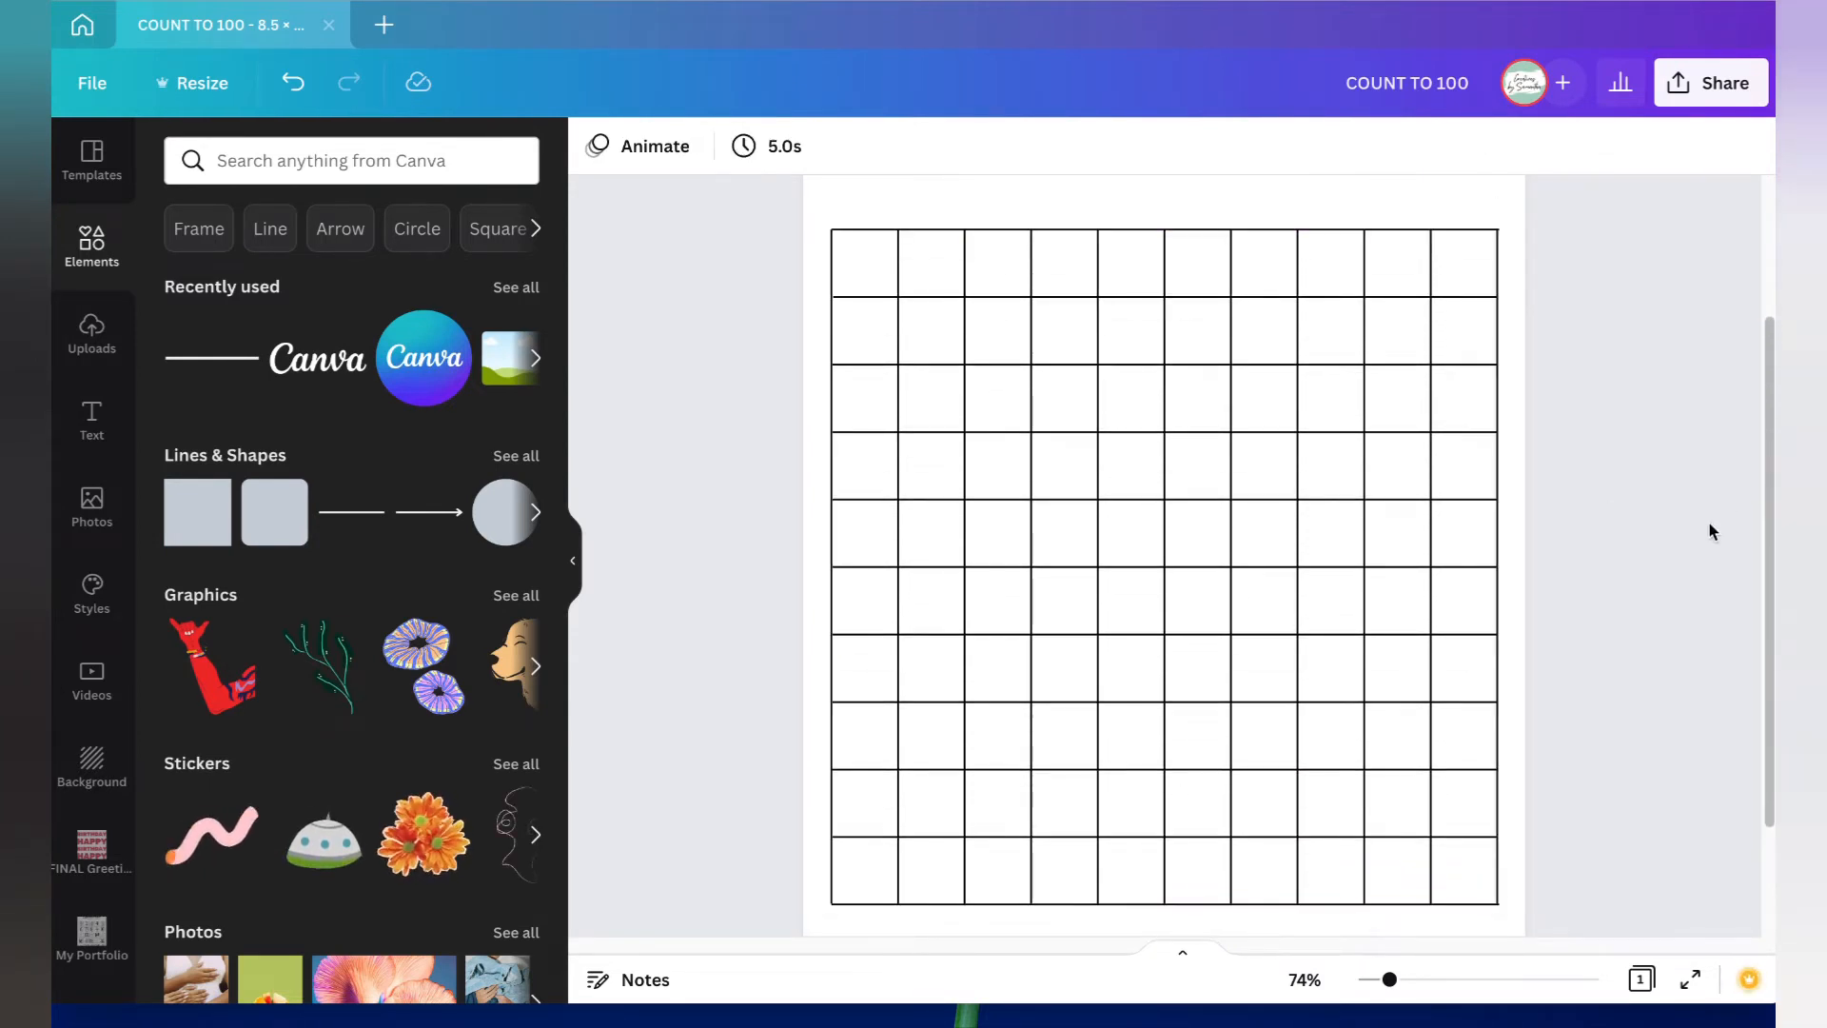
double_click(877, 297)
click(763, 231)
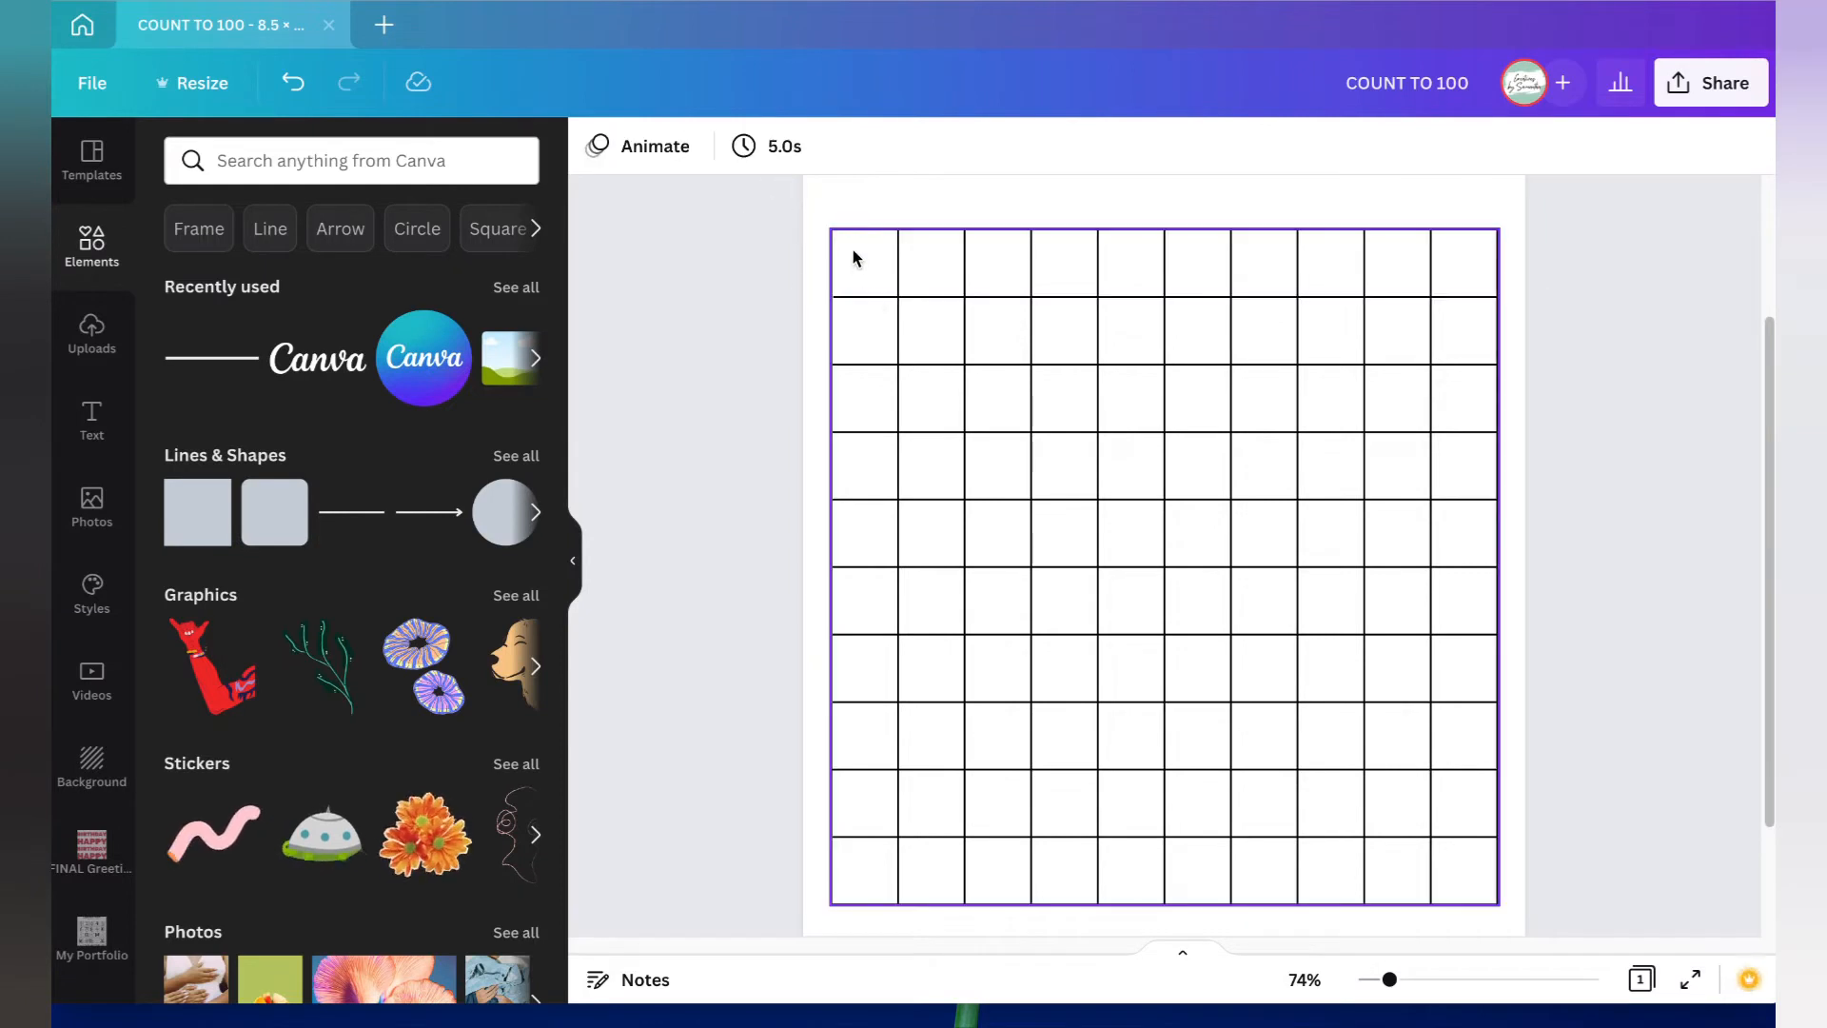
click(853, 254)
drag(780, 219, 1611, 933)
click(1612, 932)
drag(760, 219, 1544, 915)
click(1647, 356)
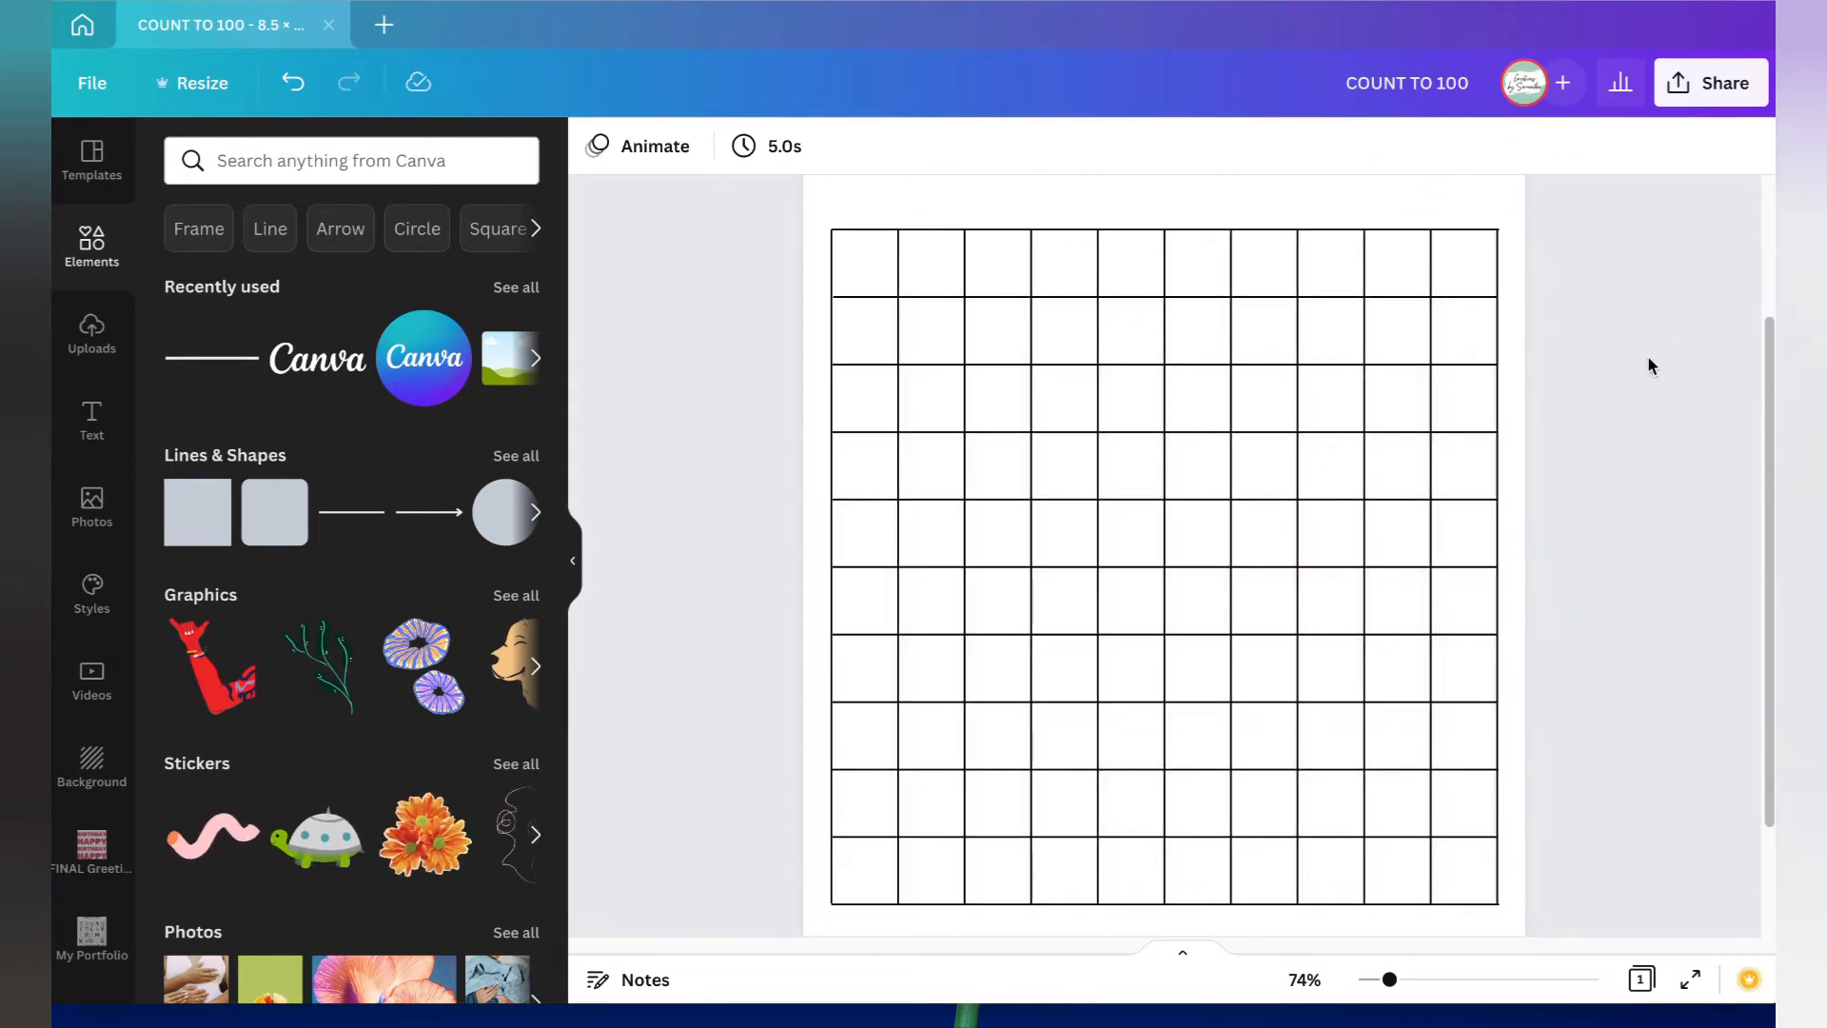
Step: Add a heading text reading 1 and place it in the first cell of the grid's first row
click(92, 418)
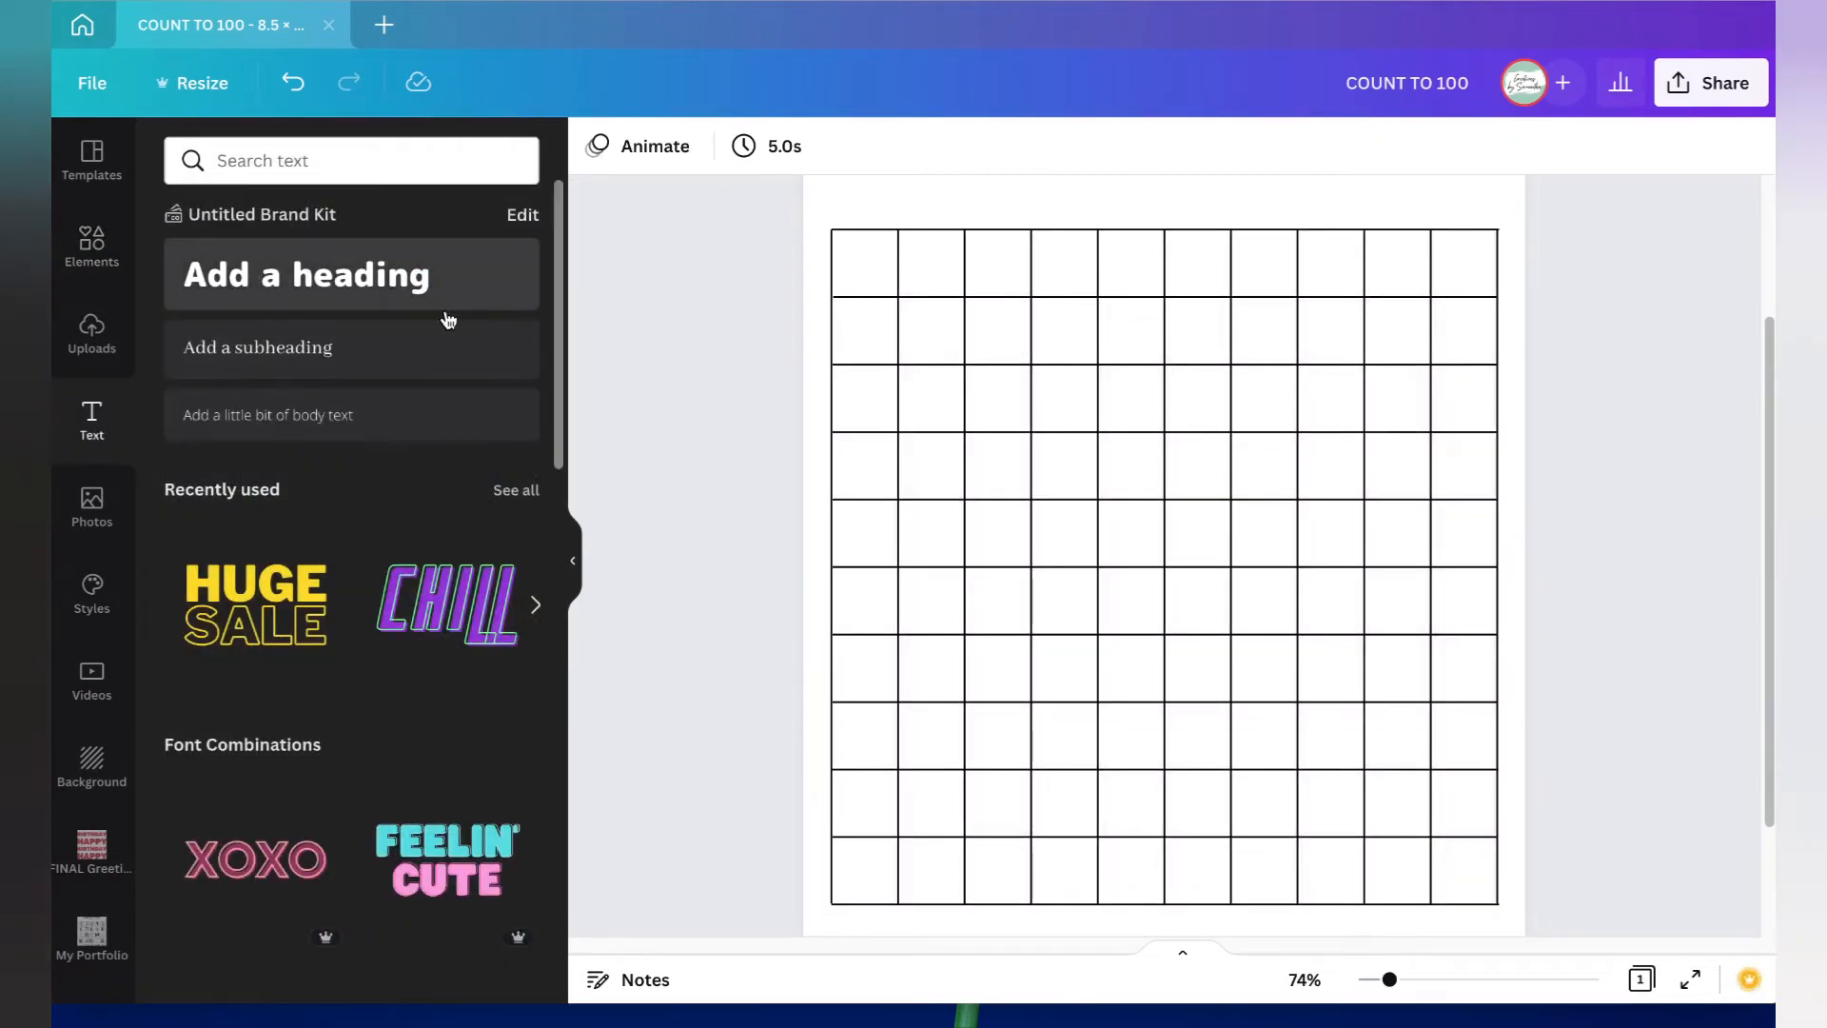
click(447, 307)
drag(1356, 577, 1049, 286)
text(1)
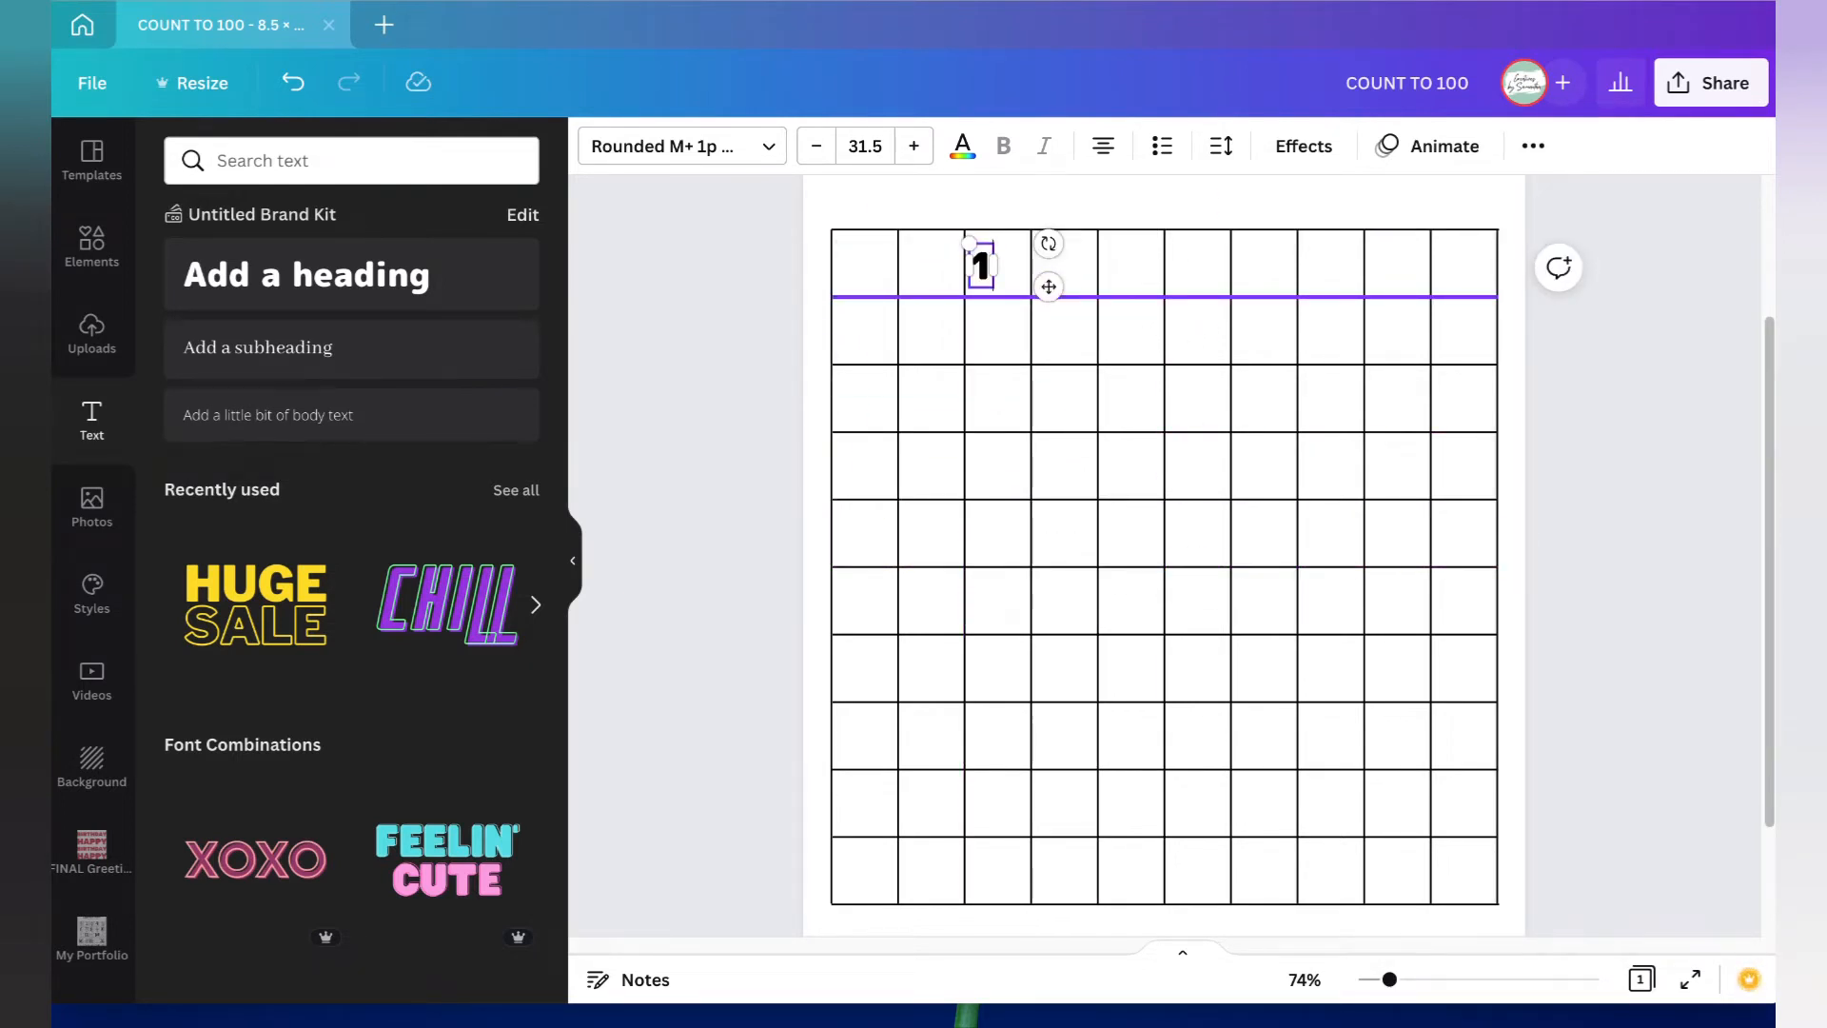
drag(1049, 286, 922, 283)
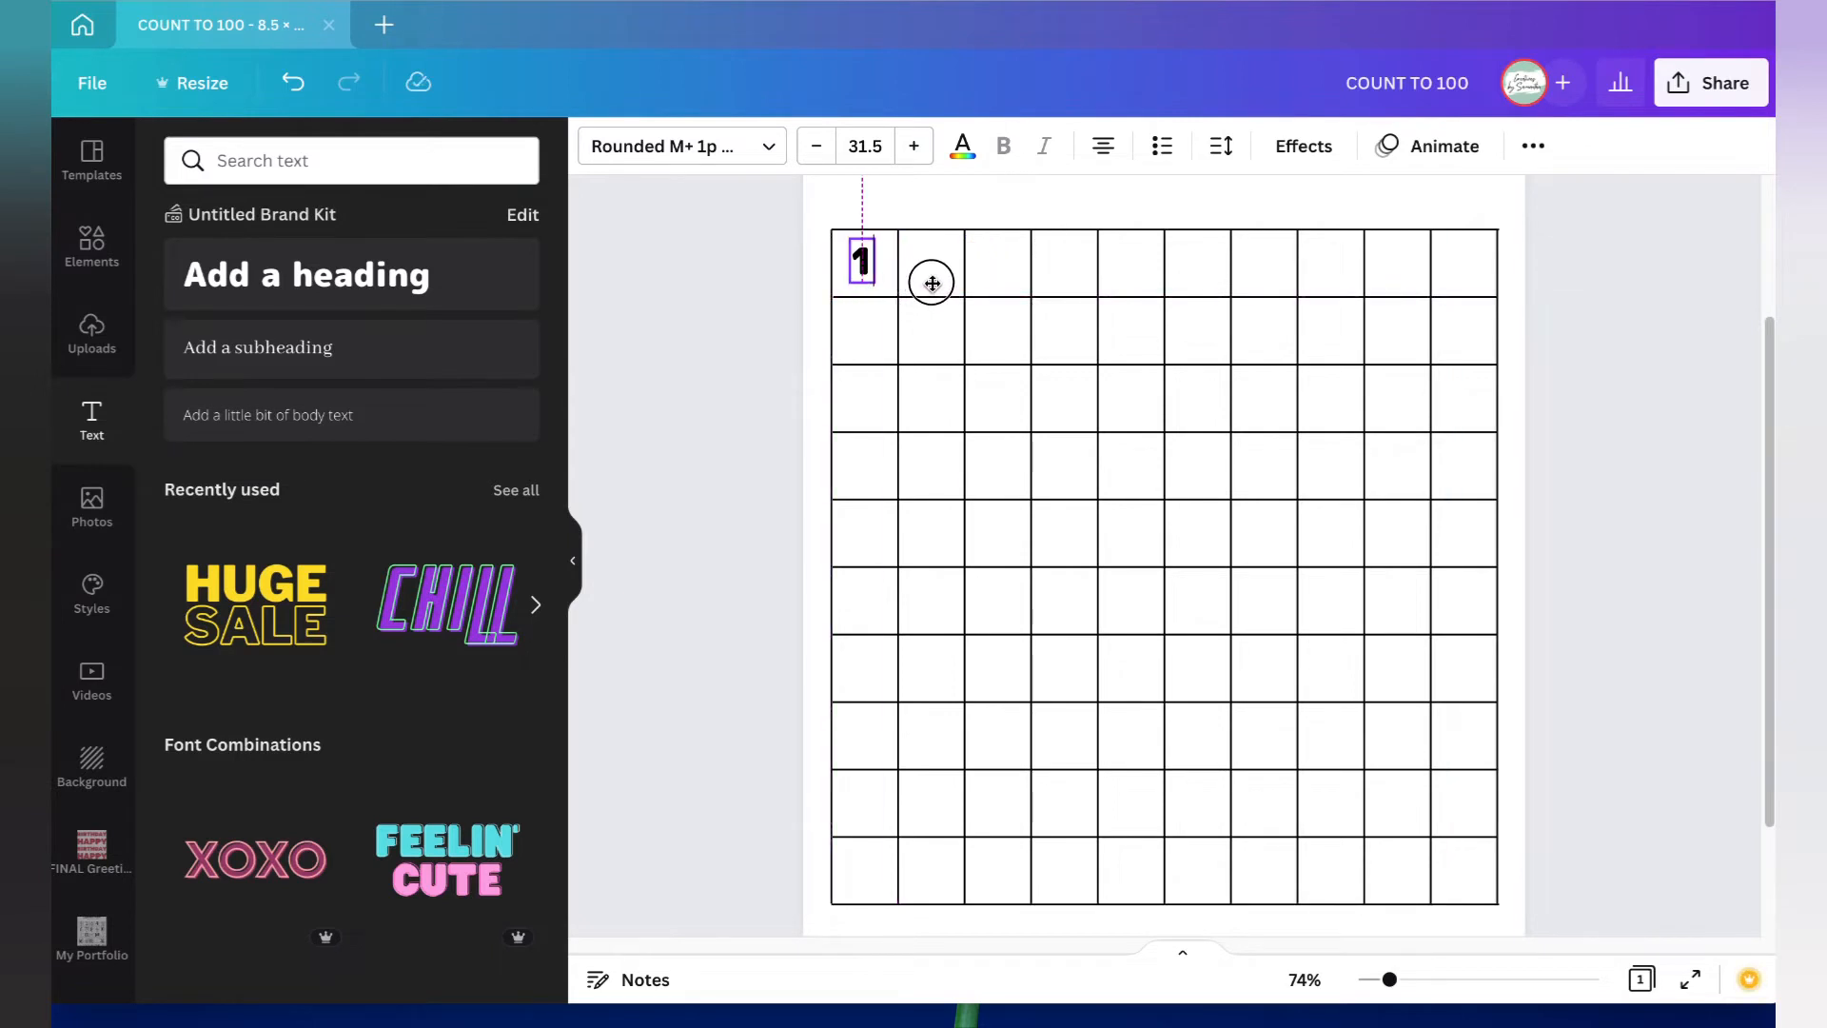
Step: Find the Bubblebody fonts and set the number 1 in Bubblebody Neue Thin
click(861, 268)
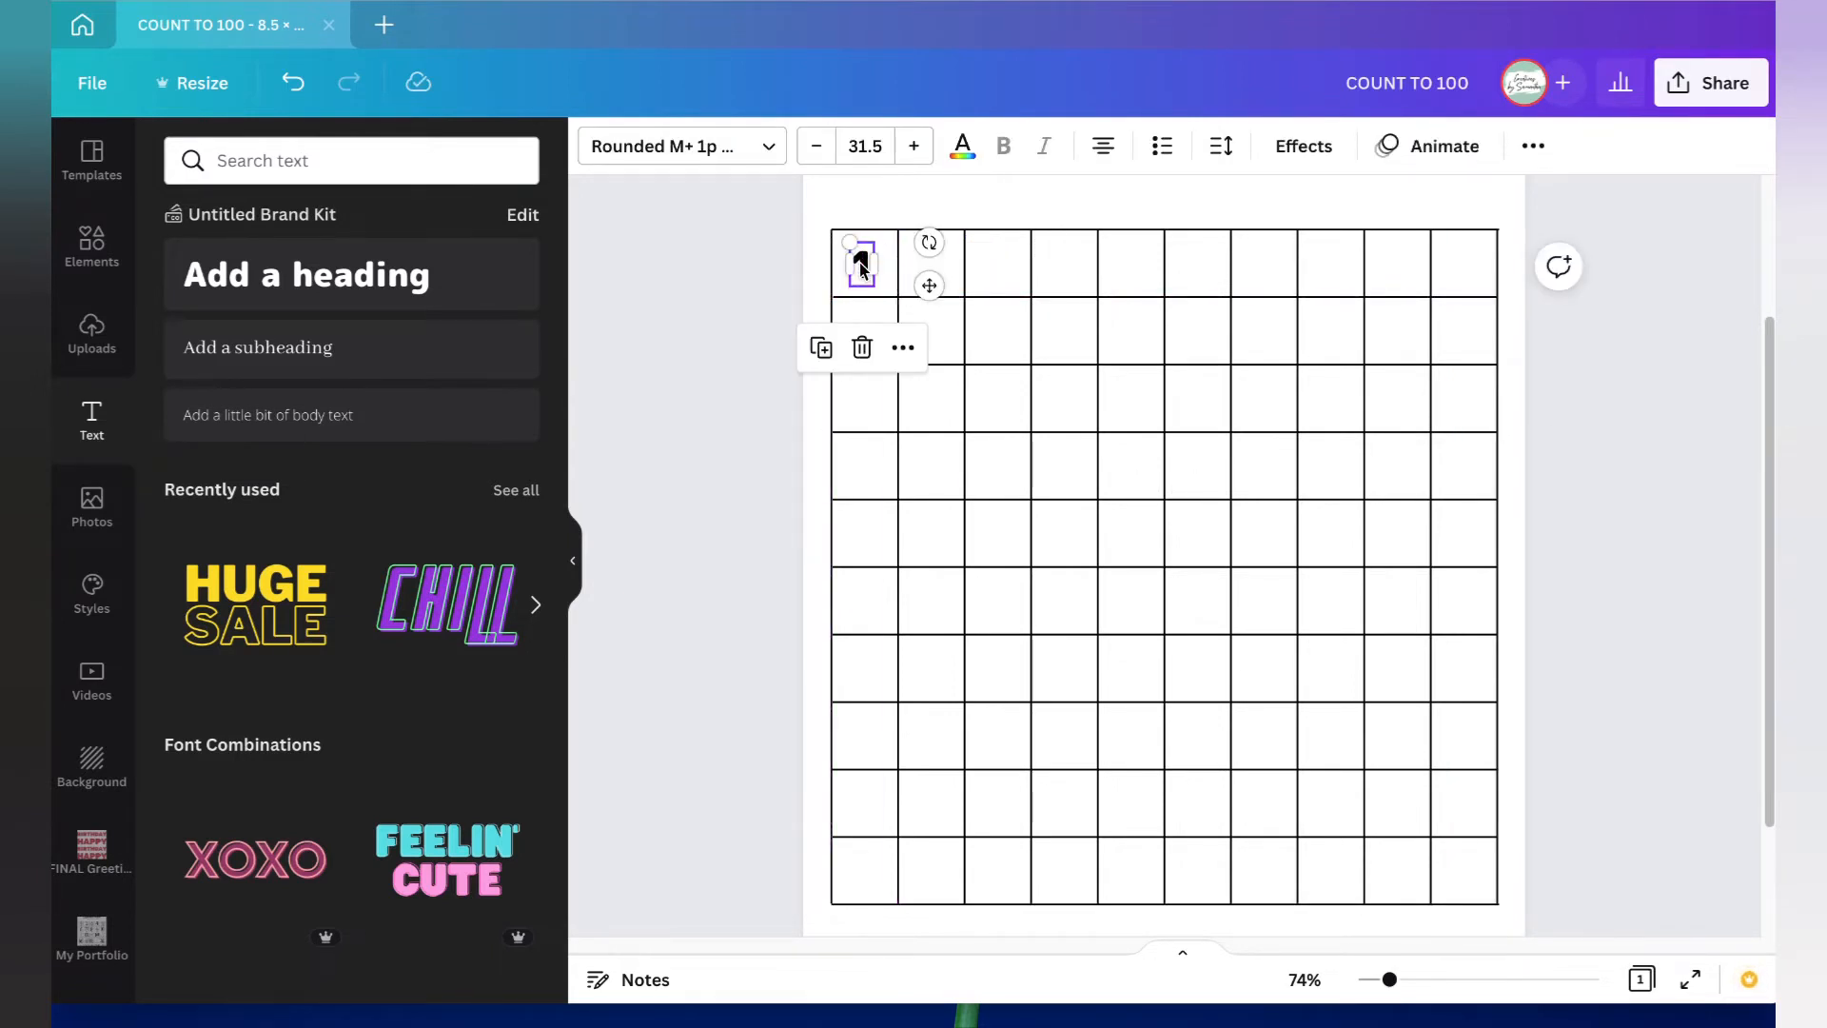
click(683, 146)
click(512, 160)
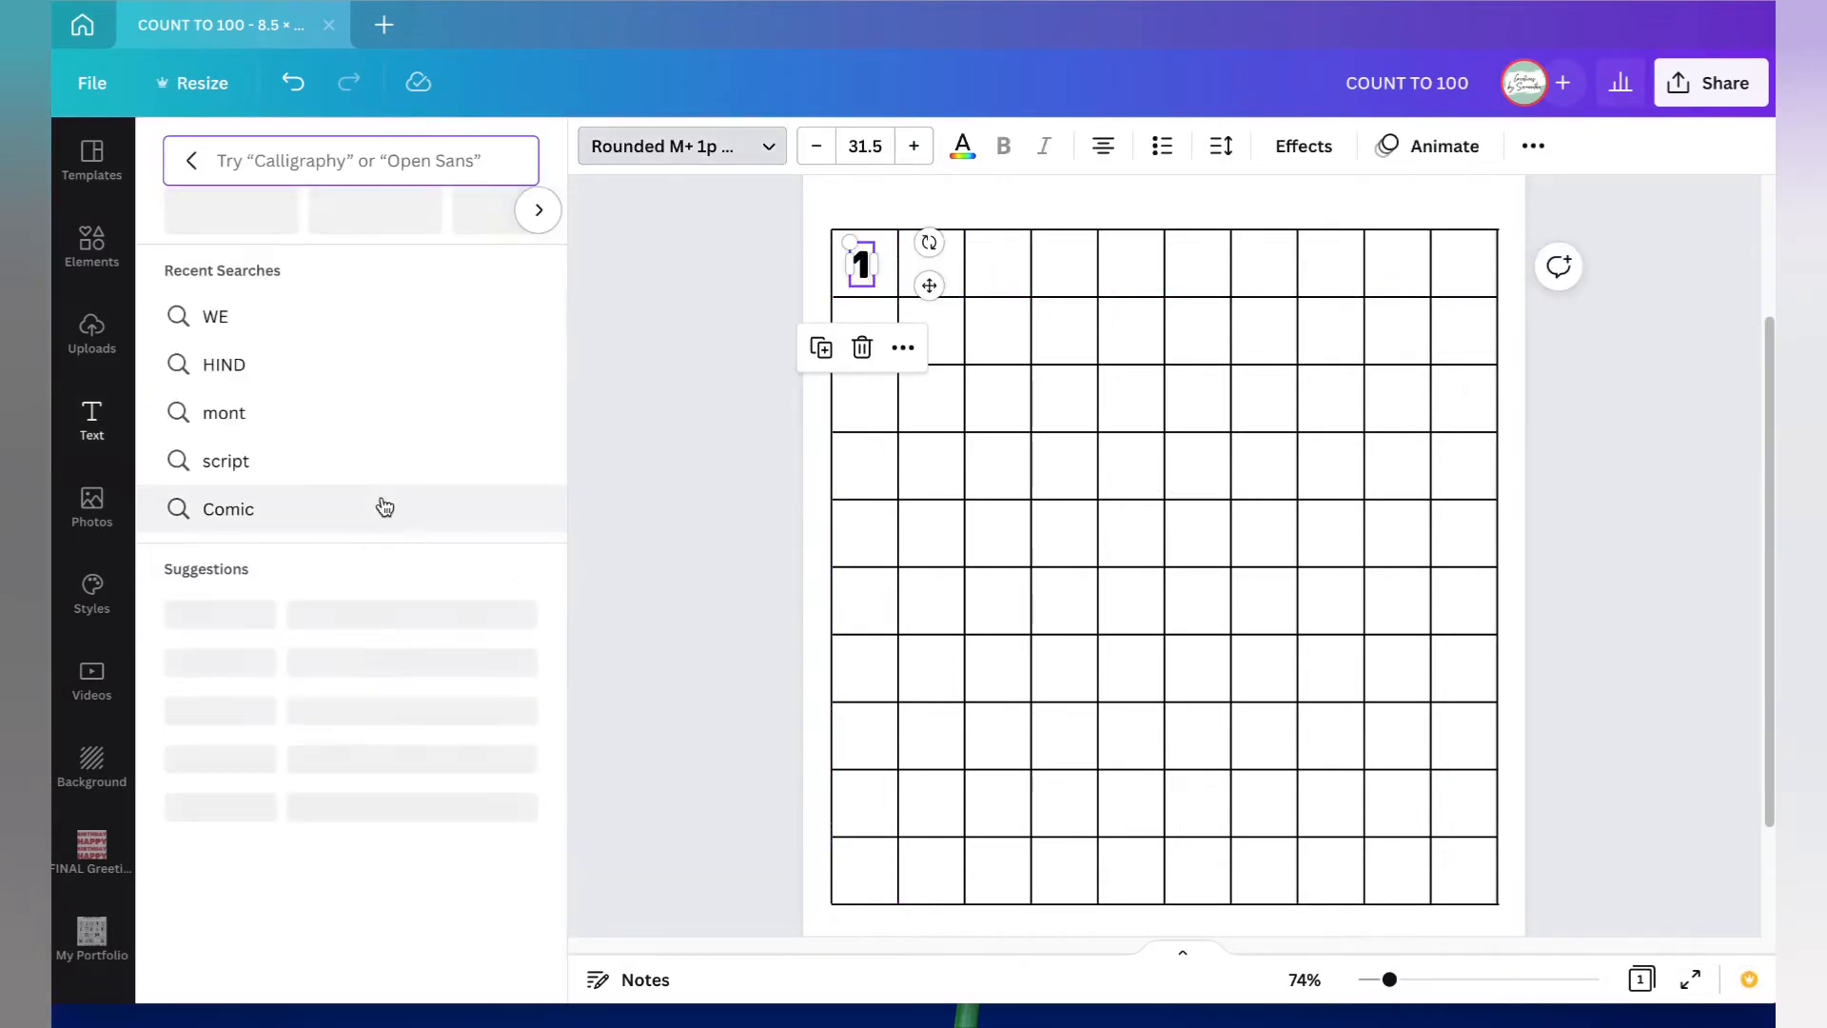
click(192, 160)
scroll(448, 660, down, 10)
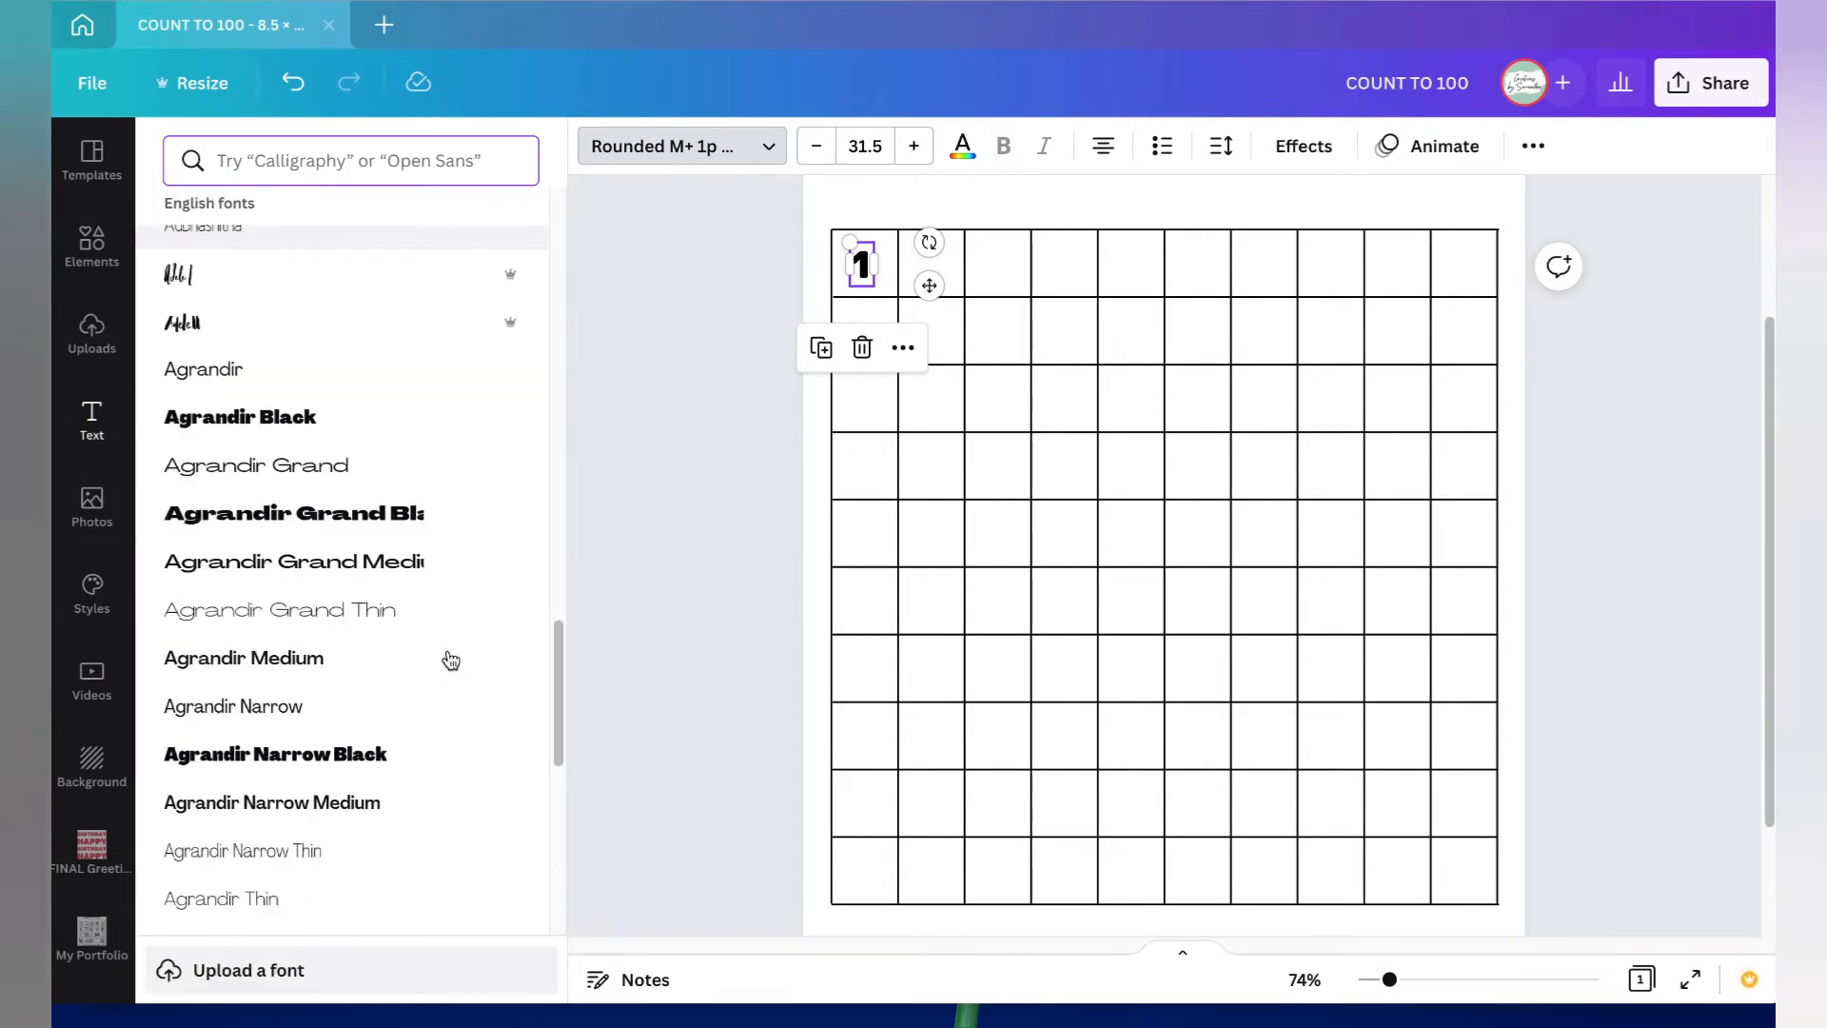
scroll(448, 659, down, 3)
click(374, 157)
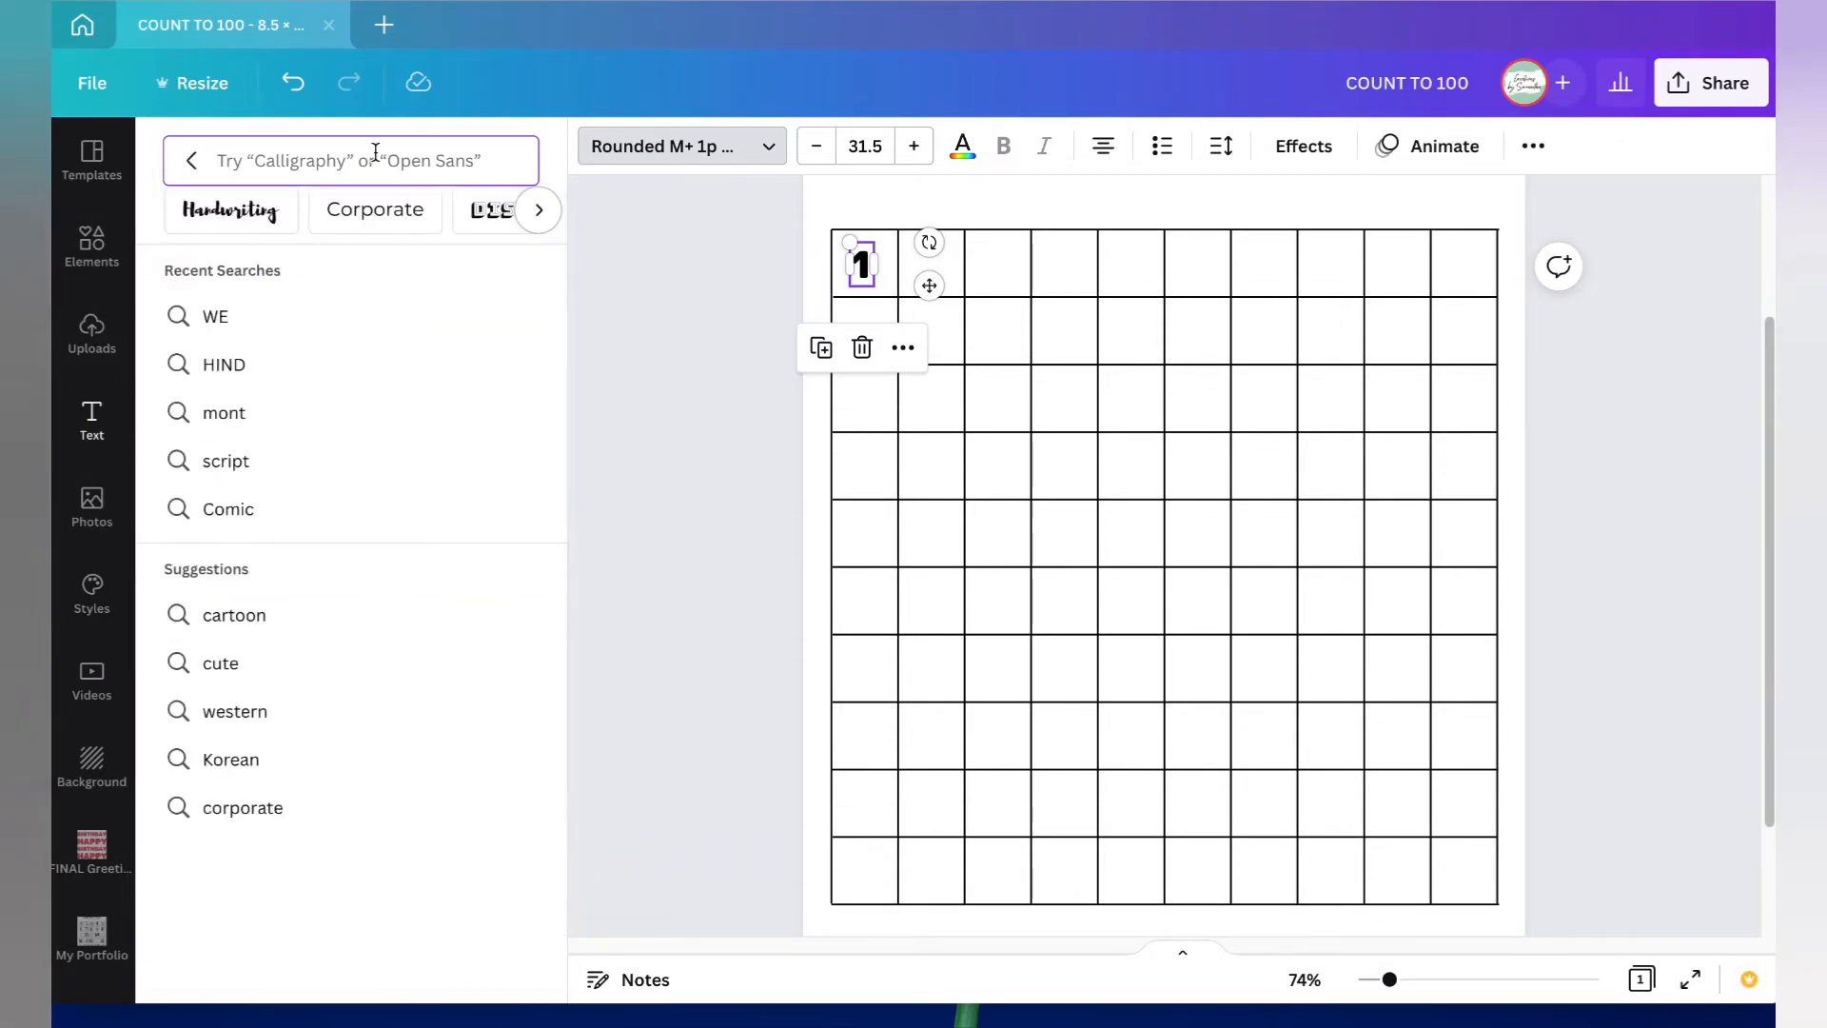
text(BUBBK)
key(BackSpace)
text(L)
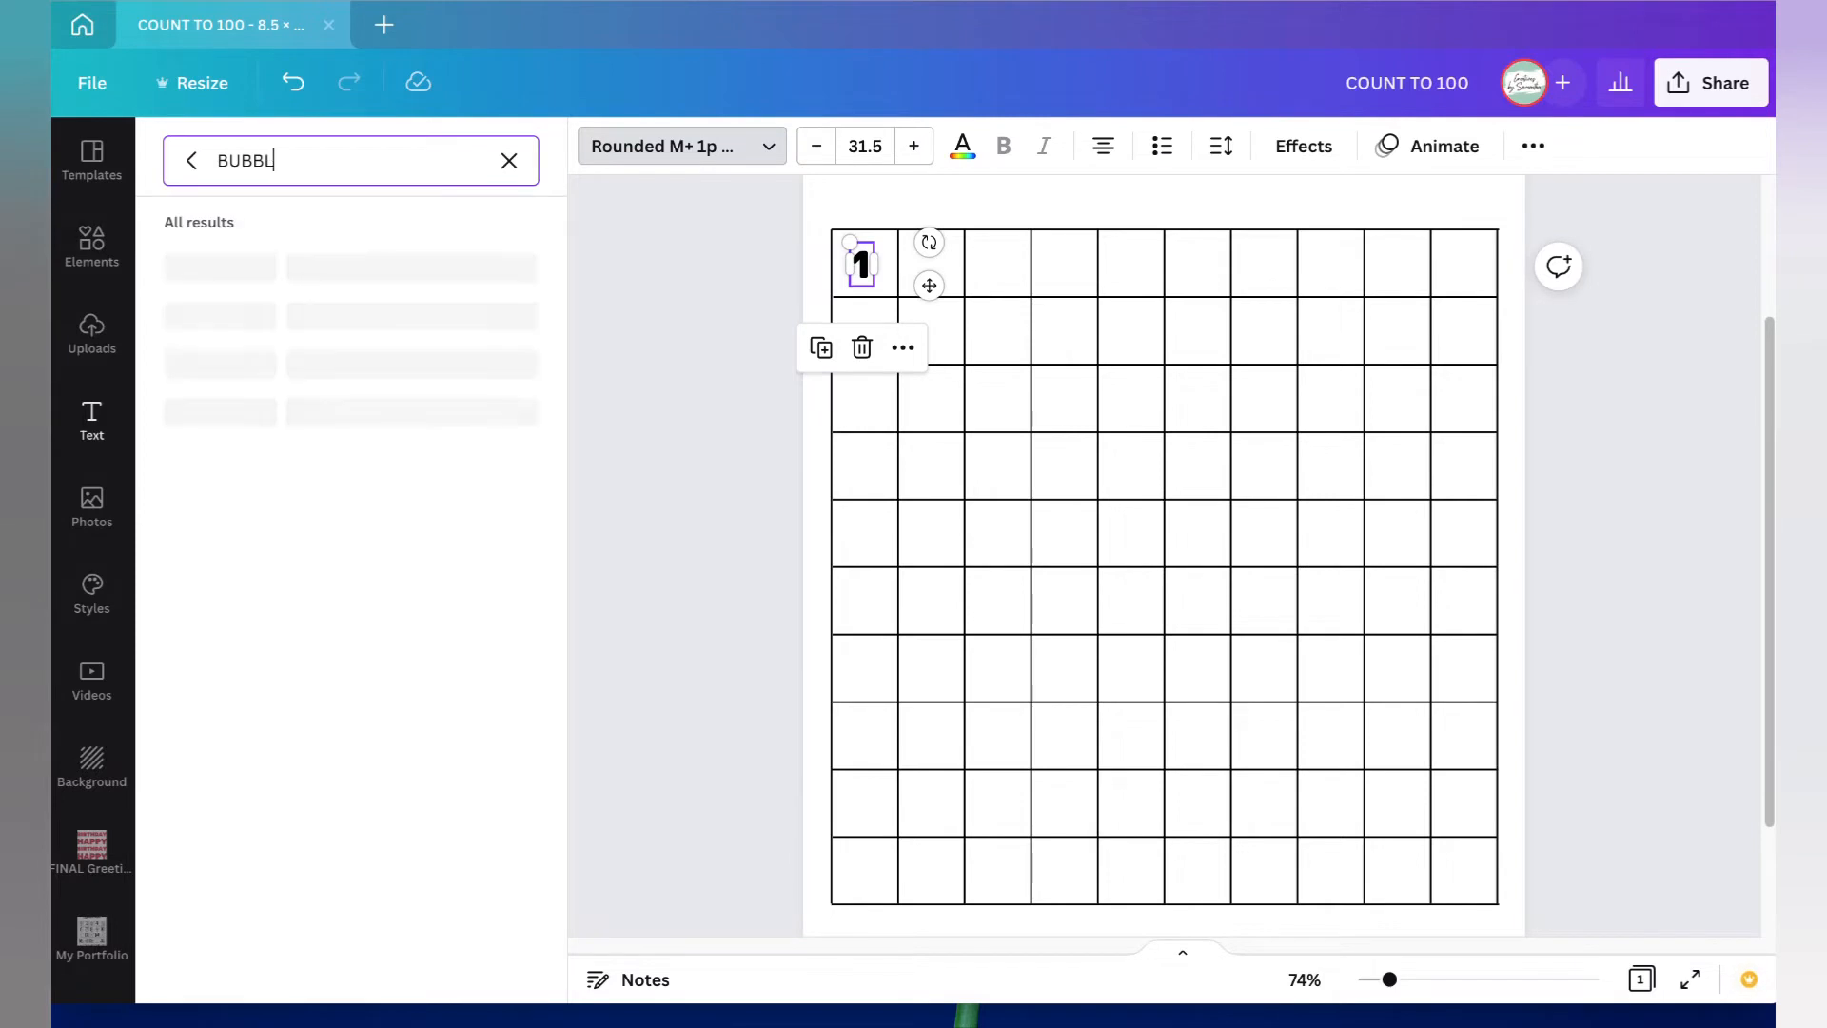
text(EBO)
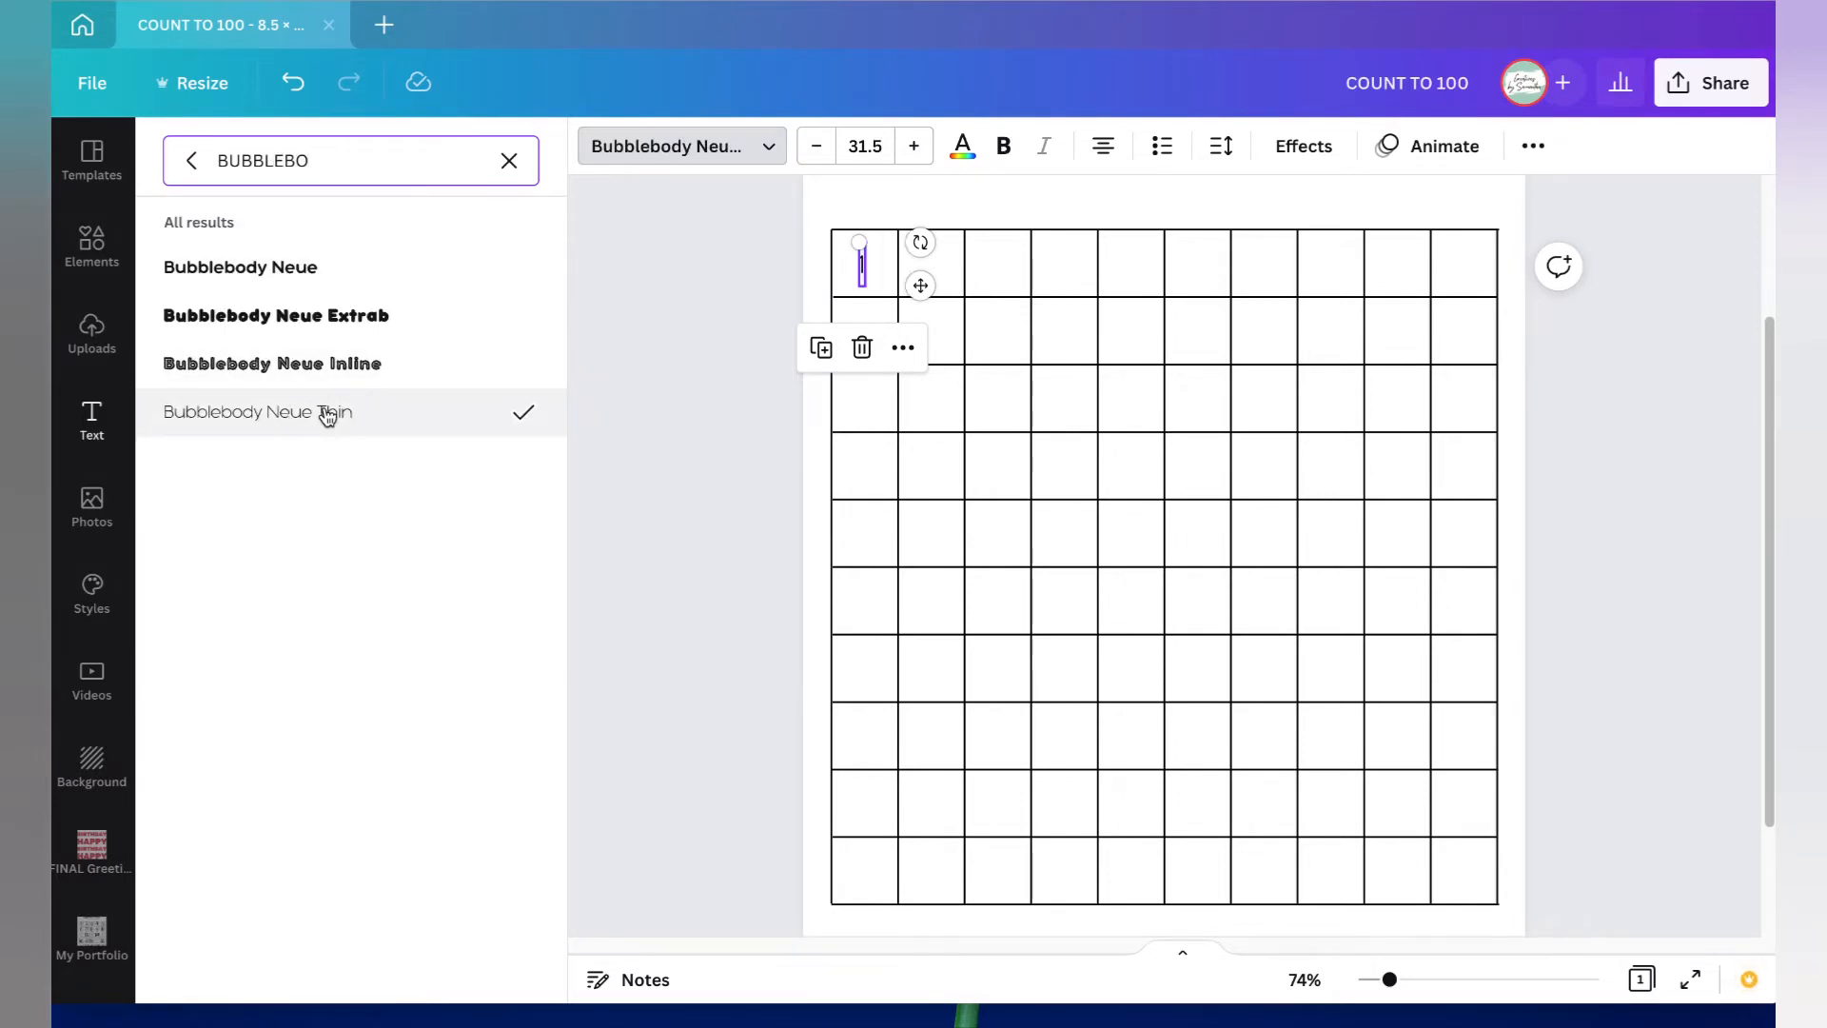
click(1012, 364)
Step: Set the font size of the number 1 to 36
click(859, 269)
click(914, 146)
click(914, 146)
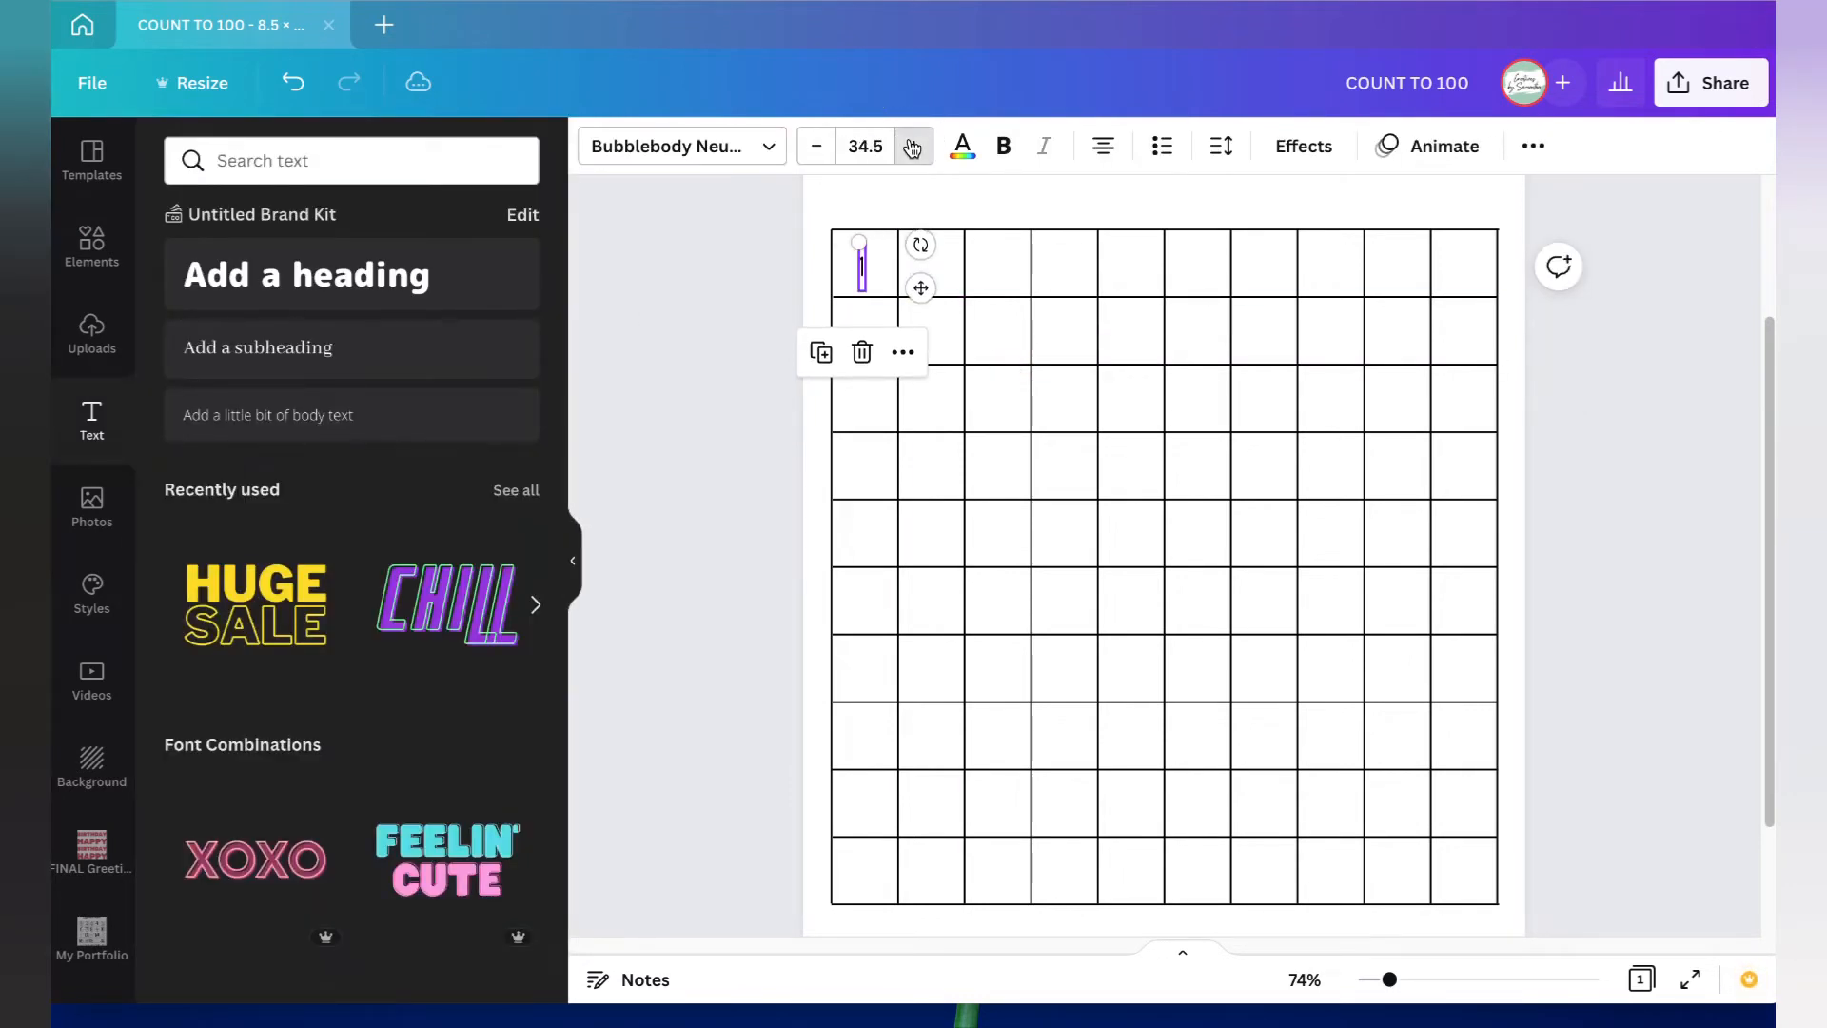
click(914, 145)
click(914, 145)
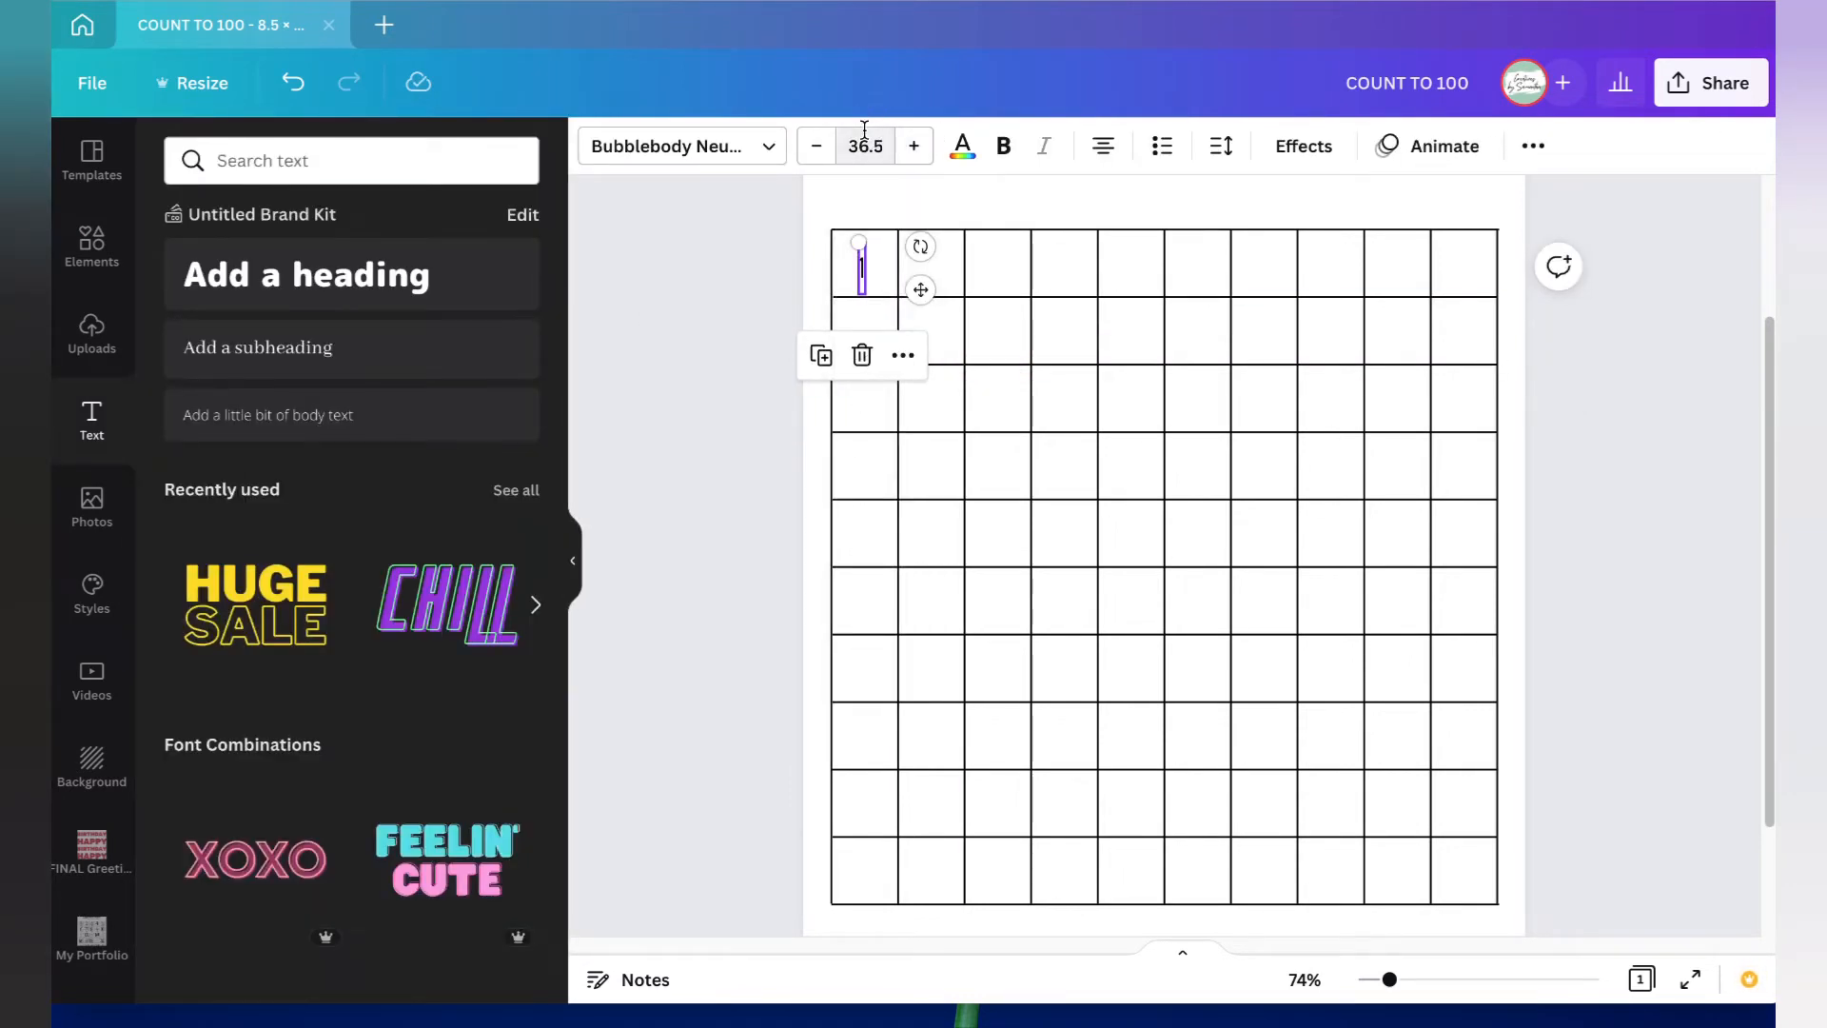
click(865, 146)
text(36)
key(Return)
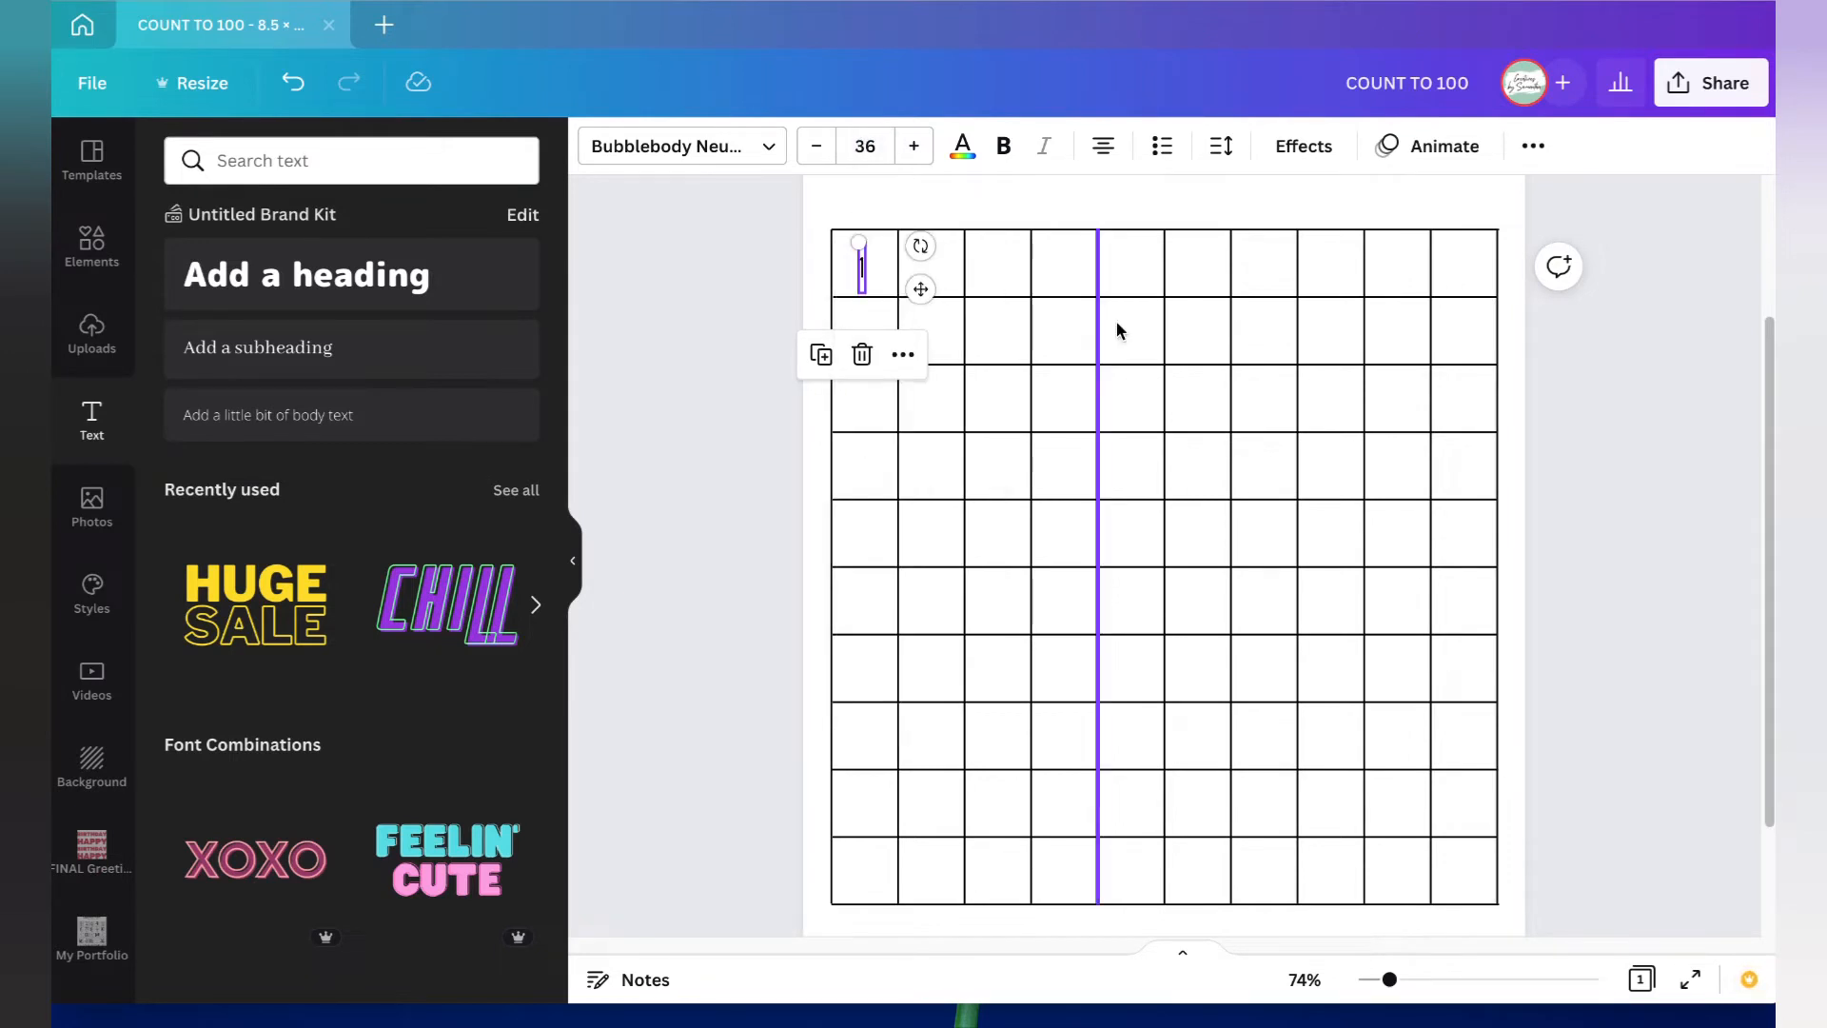
click(1118, 335)
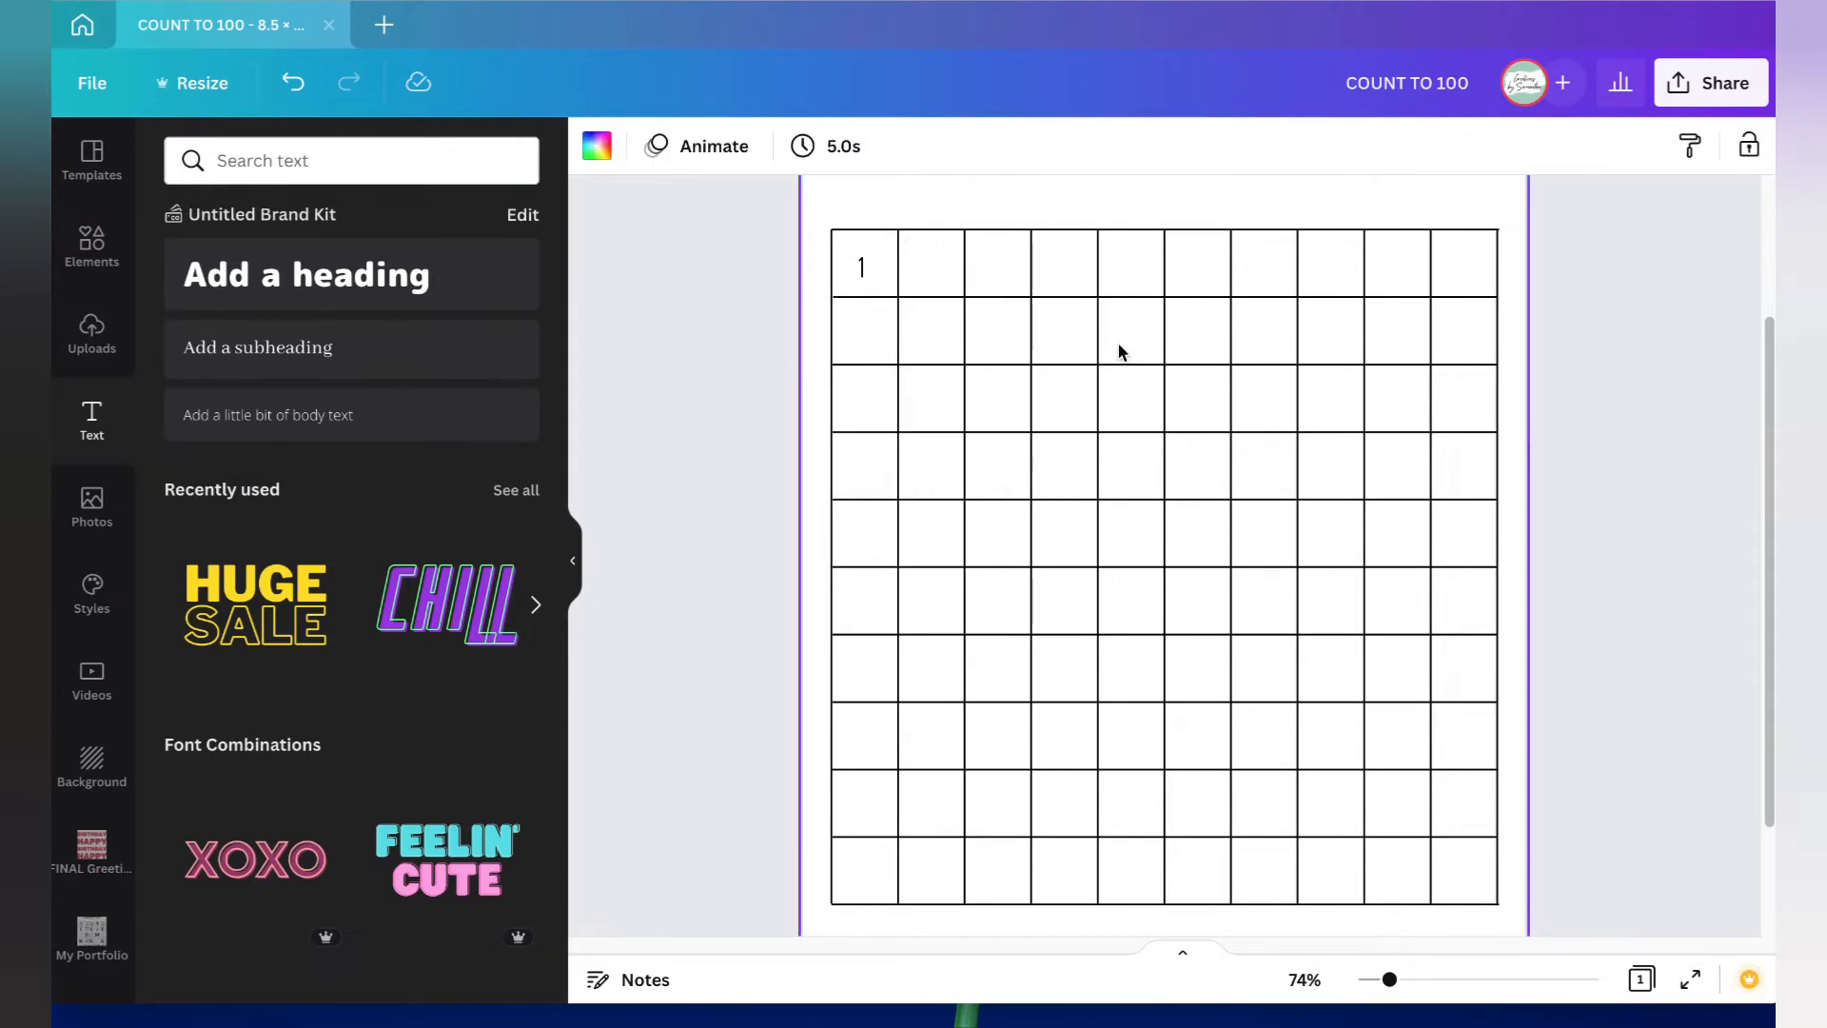
Step: Duplicate the 1, centre the copy in the second cell of the first row and change it to 2
click(862, 274)
key(ctrl+d)
drag(938, 302, 991, 290)
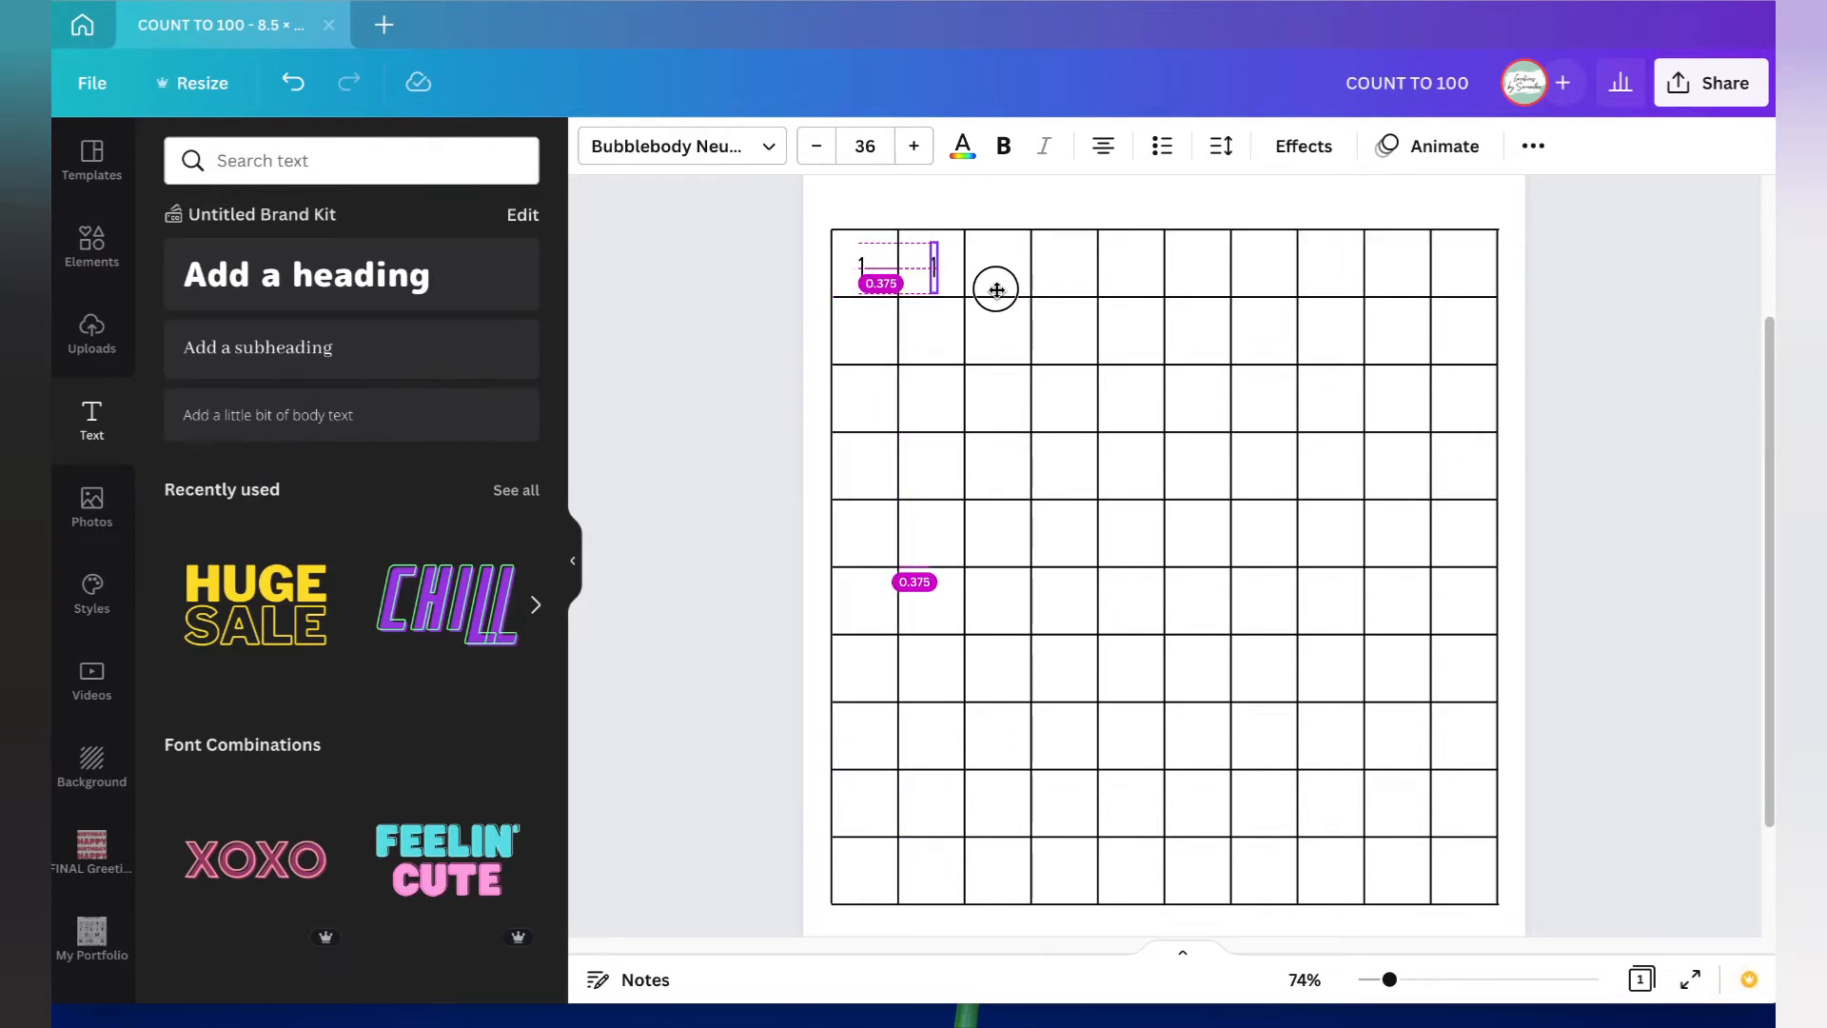
drag(994, 290, 989, 289)
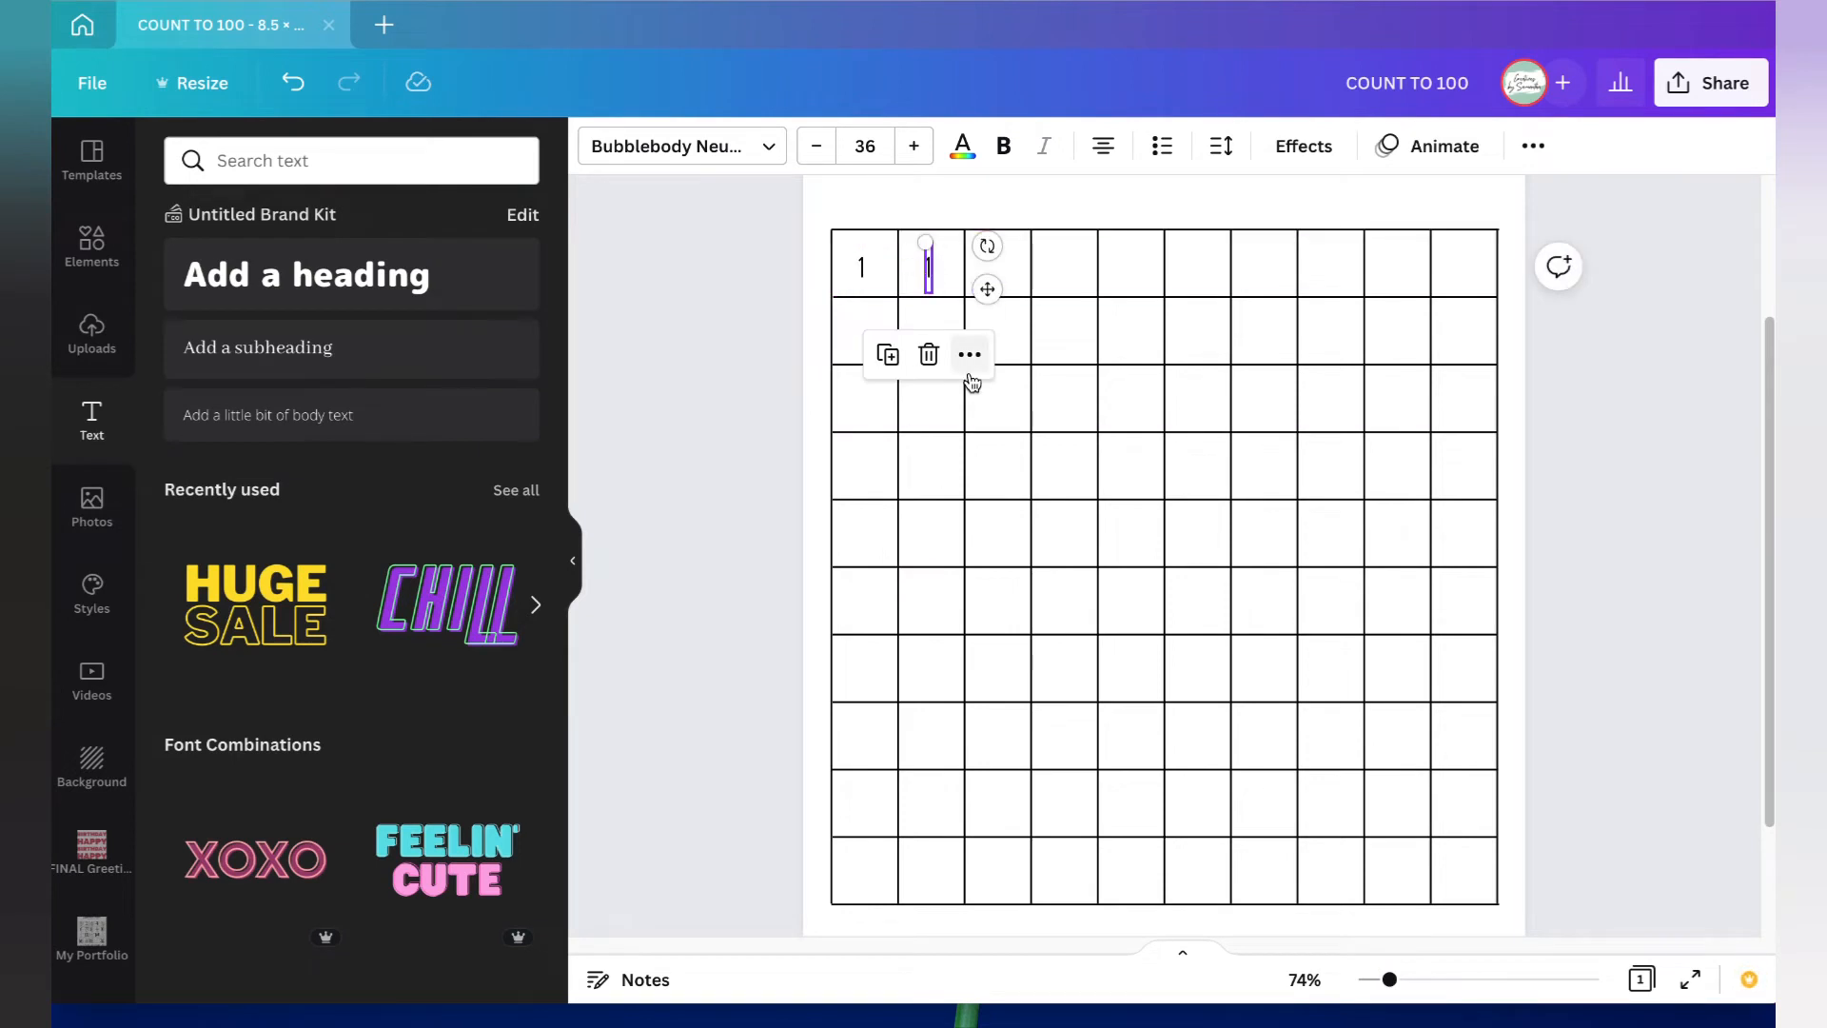
click(1144, 434)
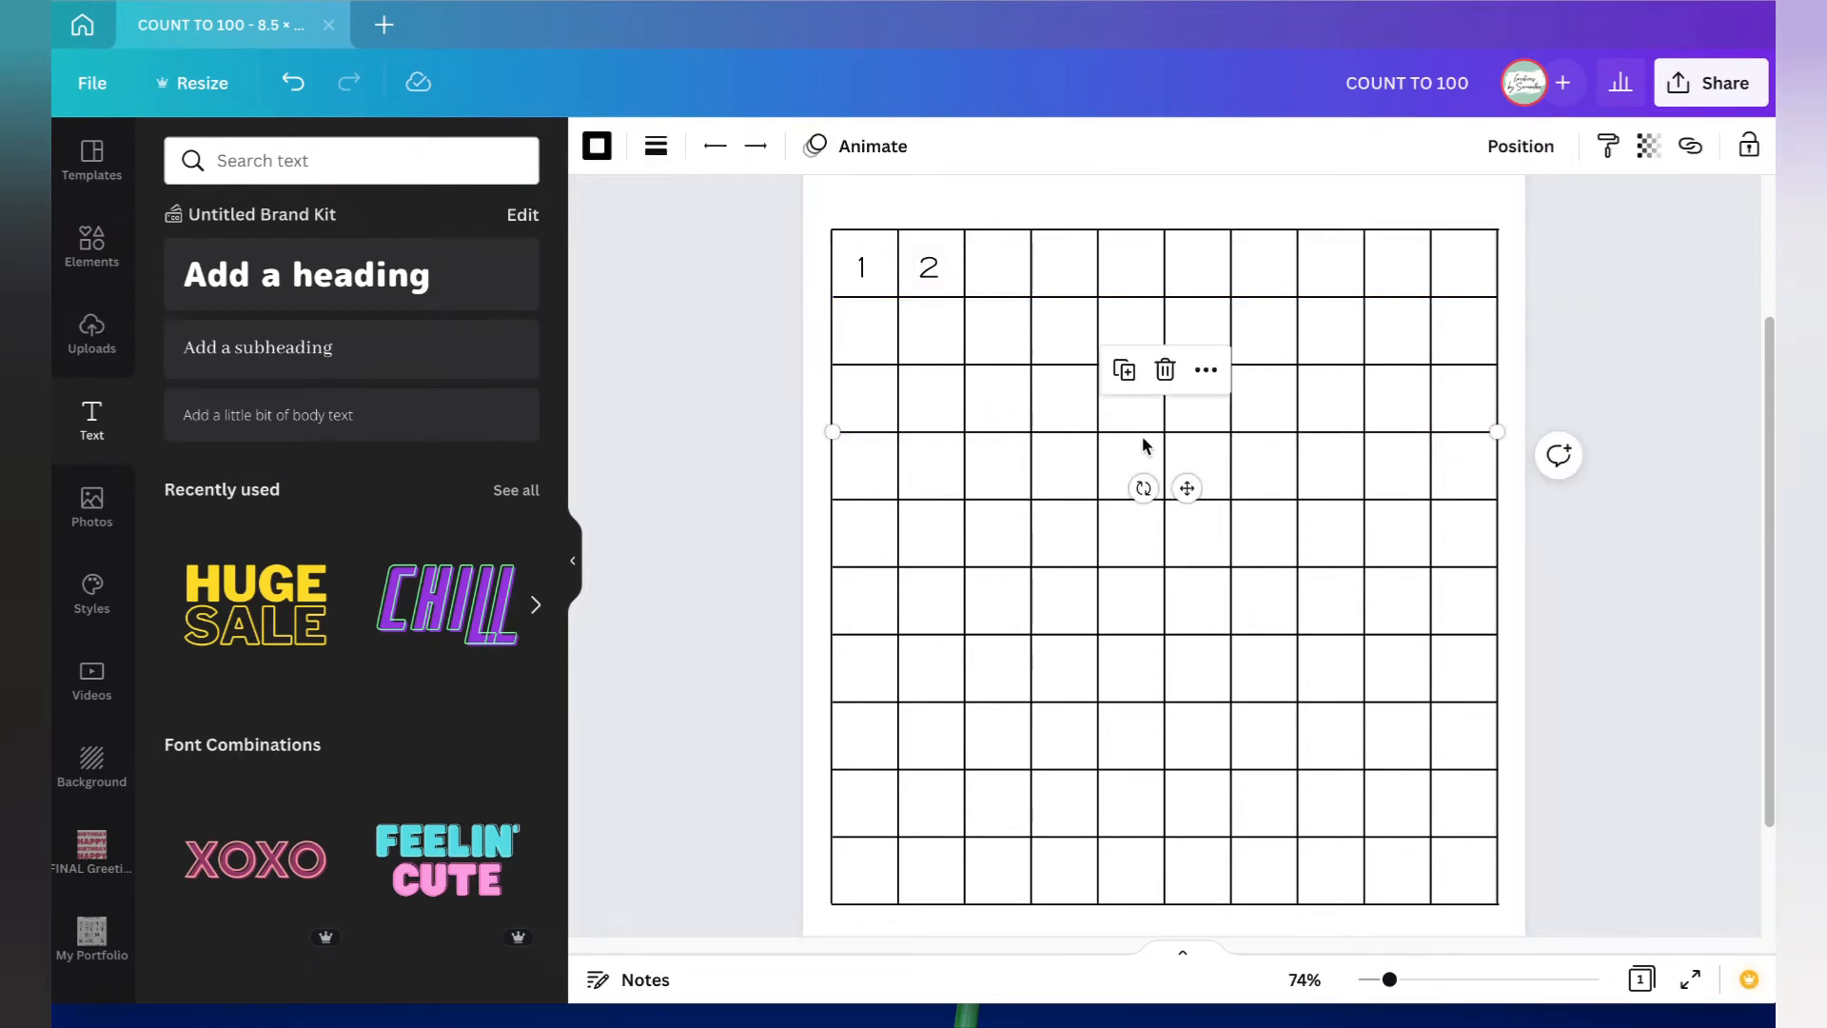
Step: Place duplicates of the number in the sixth and eighth cells of the first row, reading 6 and 8
click(931, 272)
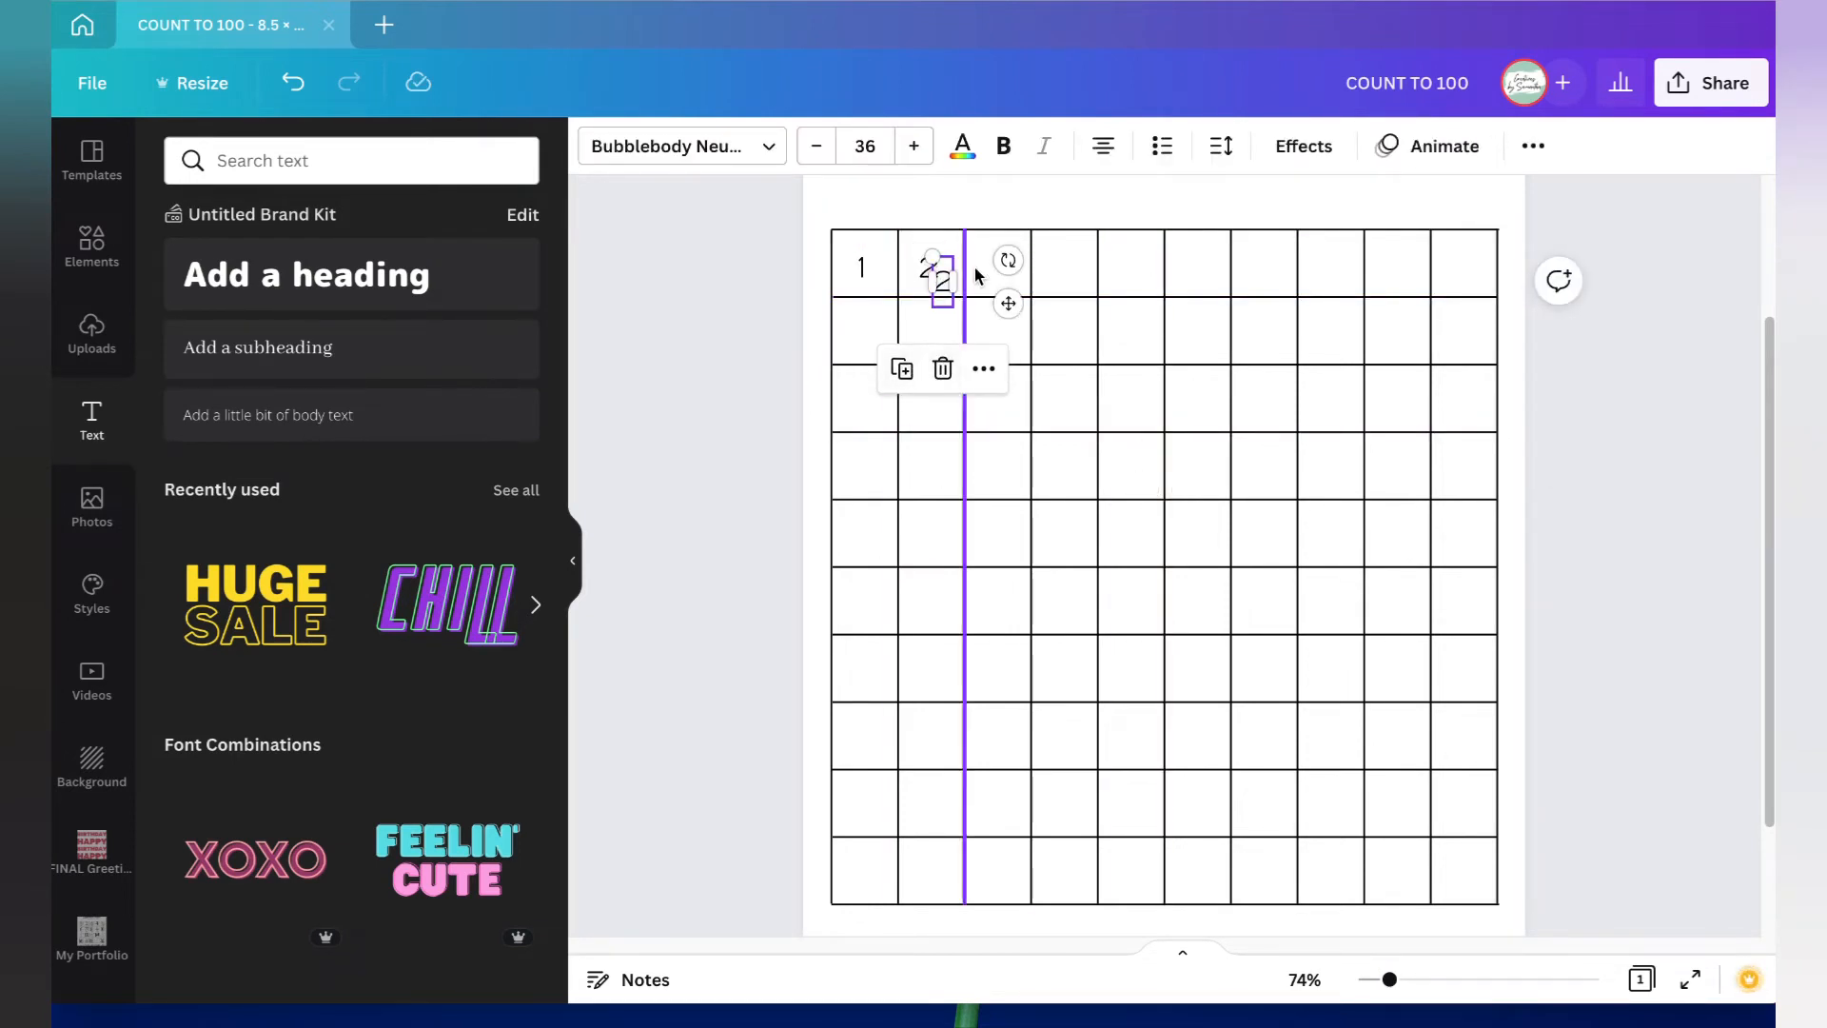
drag(993, 289, 1196, 285)
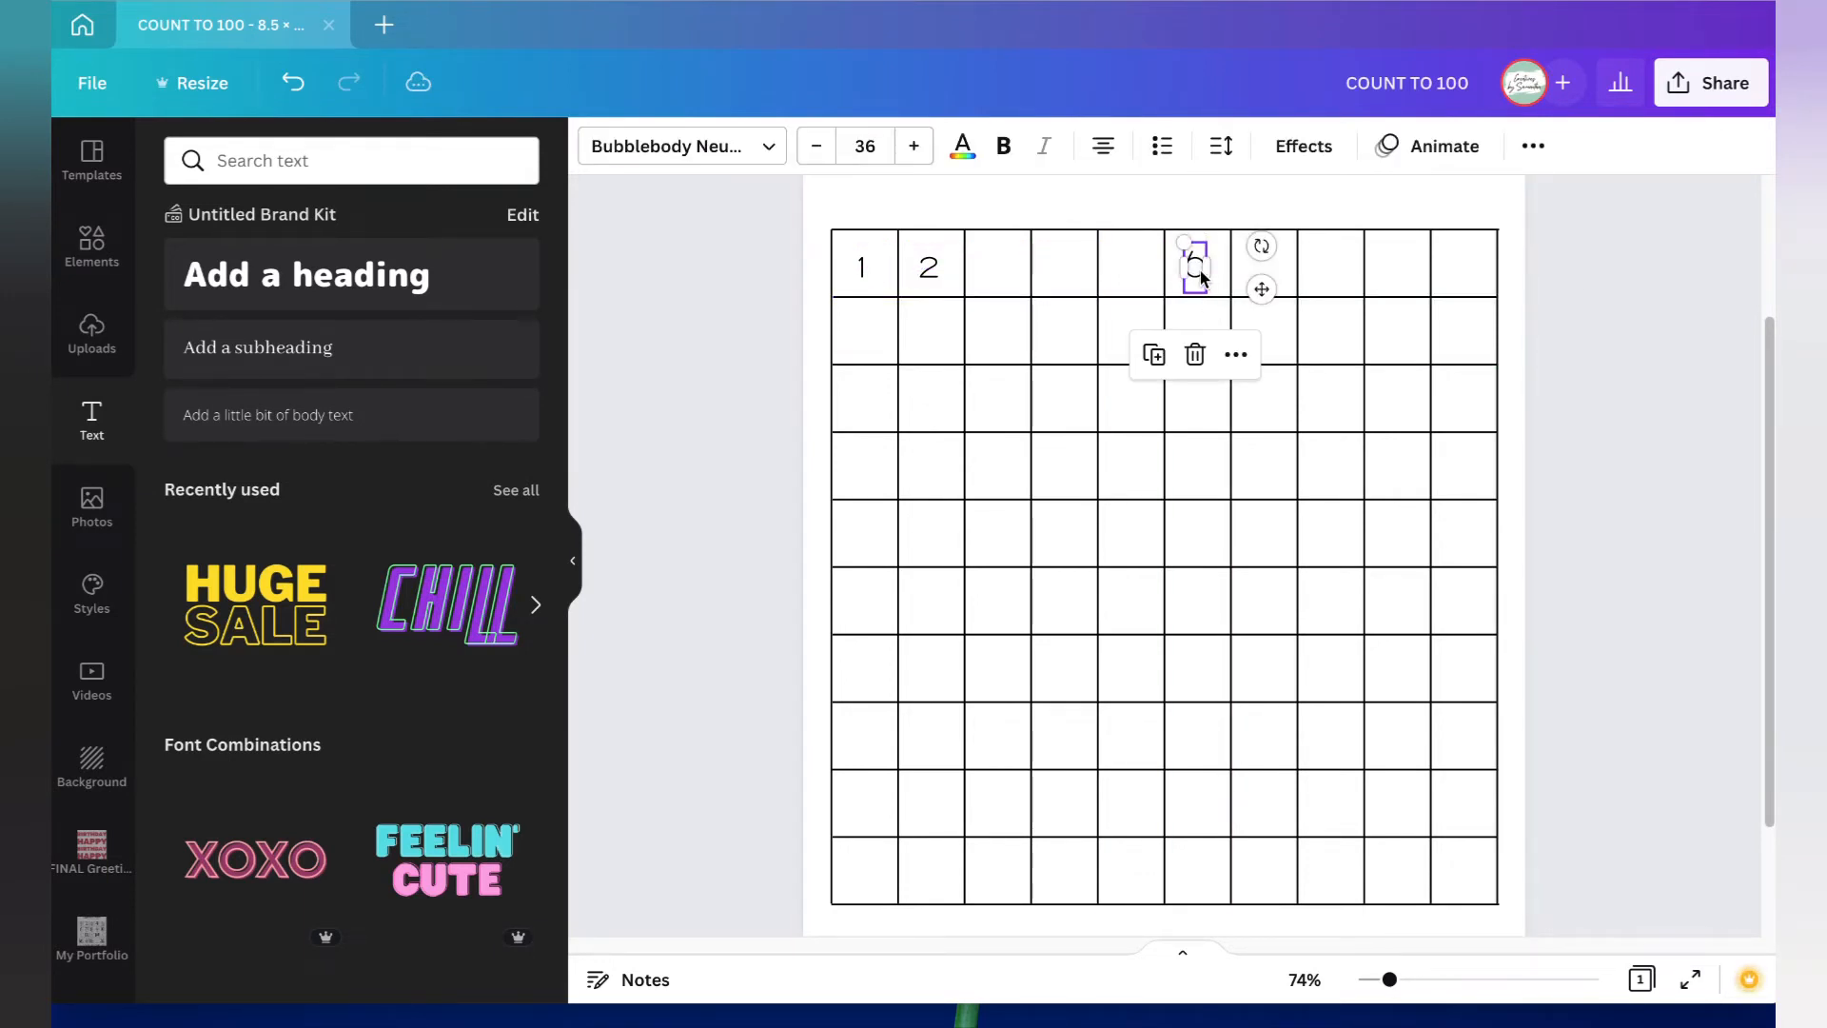
key(ctrl+d)
drag(1212, 291, 1331, 269)
double_click(1331, 269)
Step: Place a copy of the number in the last cell of the first row, change it to 10 and make it bold
key(ctrl+c)
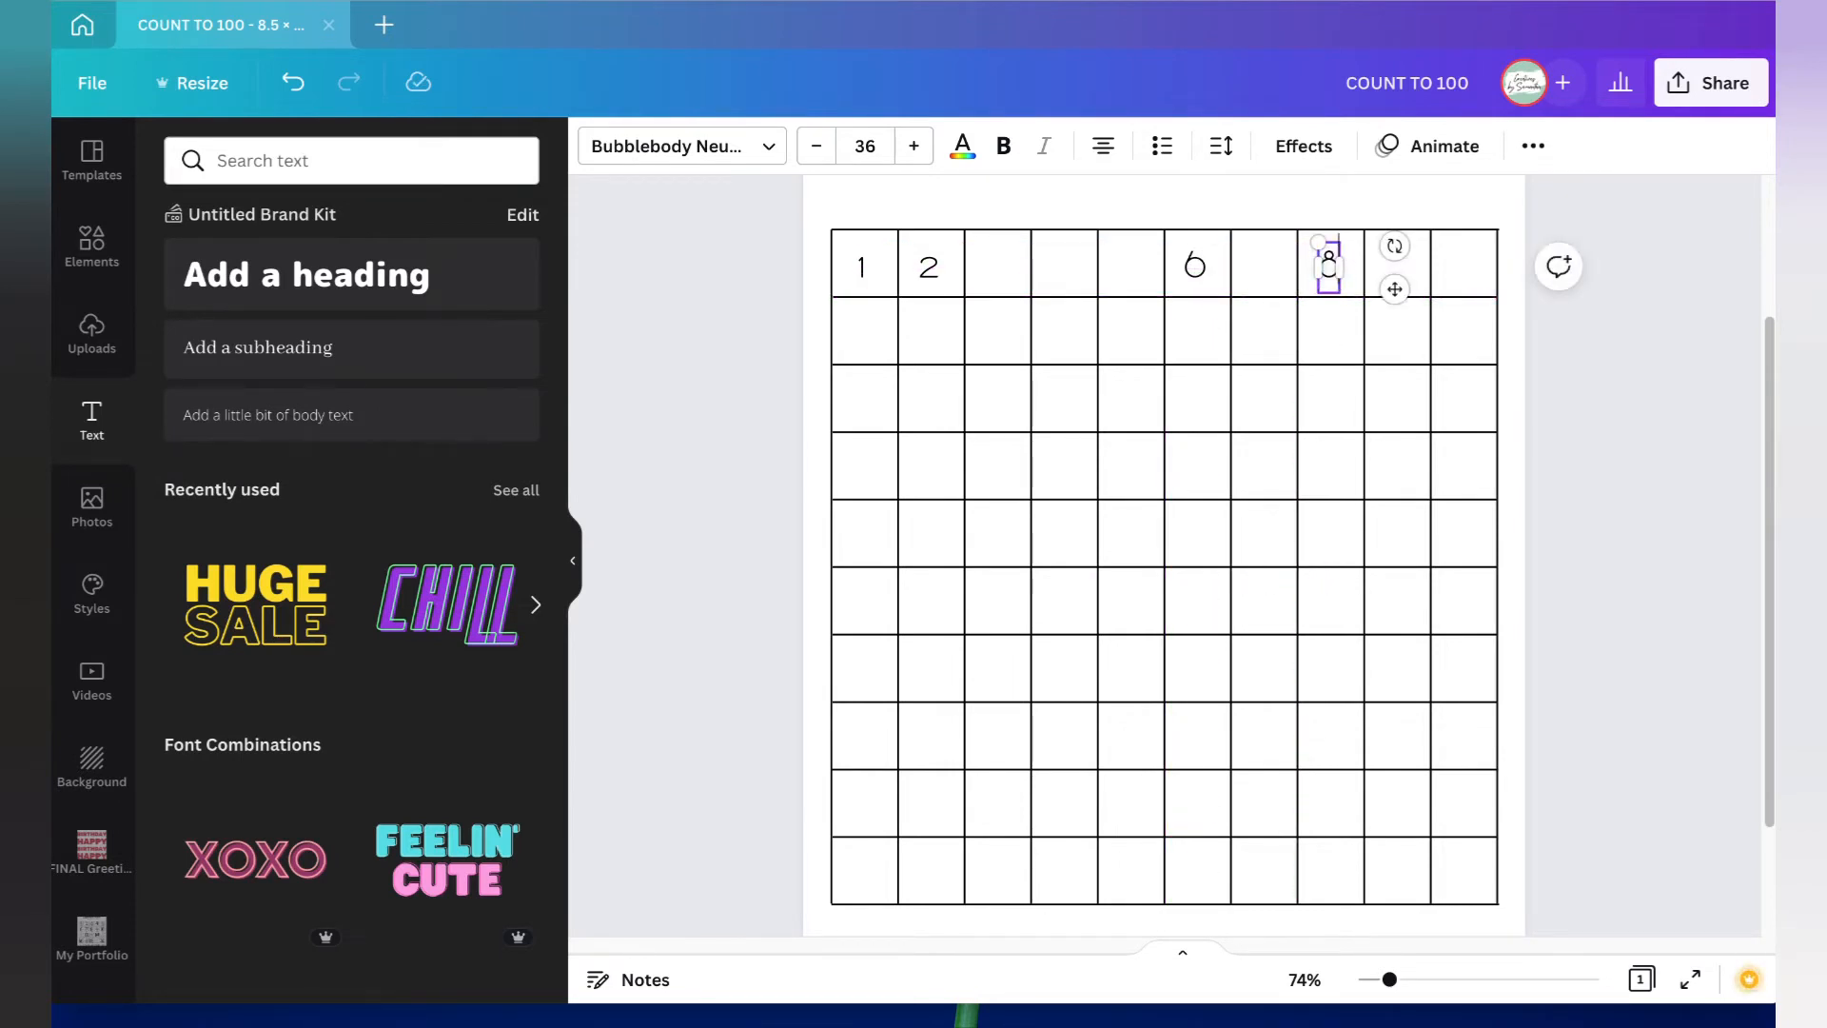
click(1456, 430)
click(1458, 257)
key(ctrl+v)
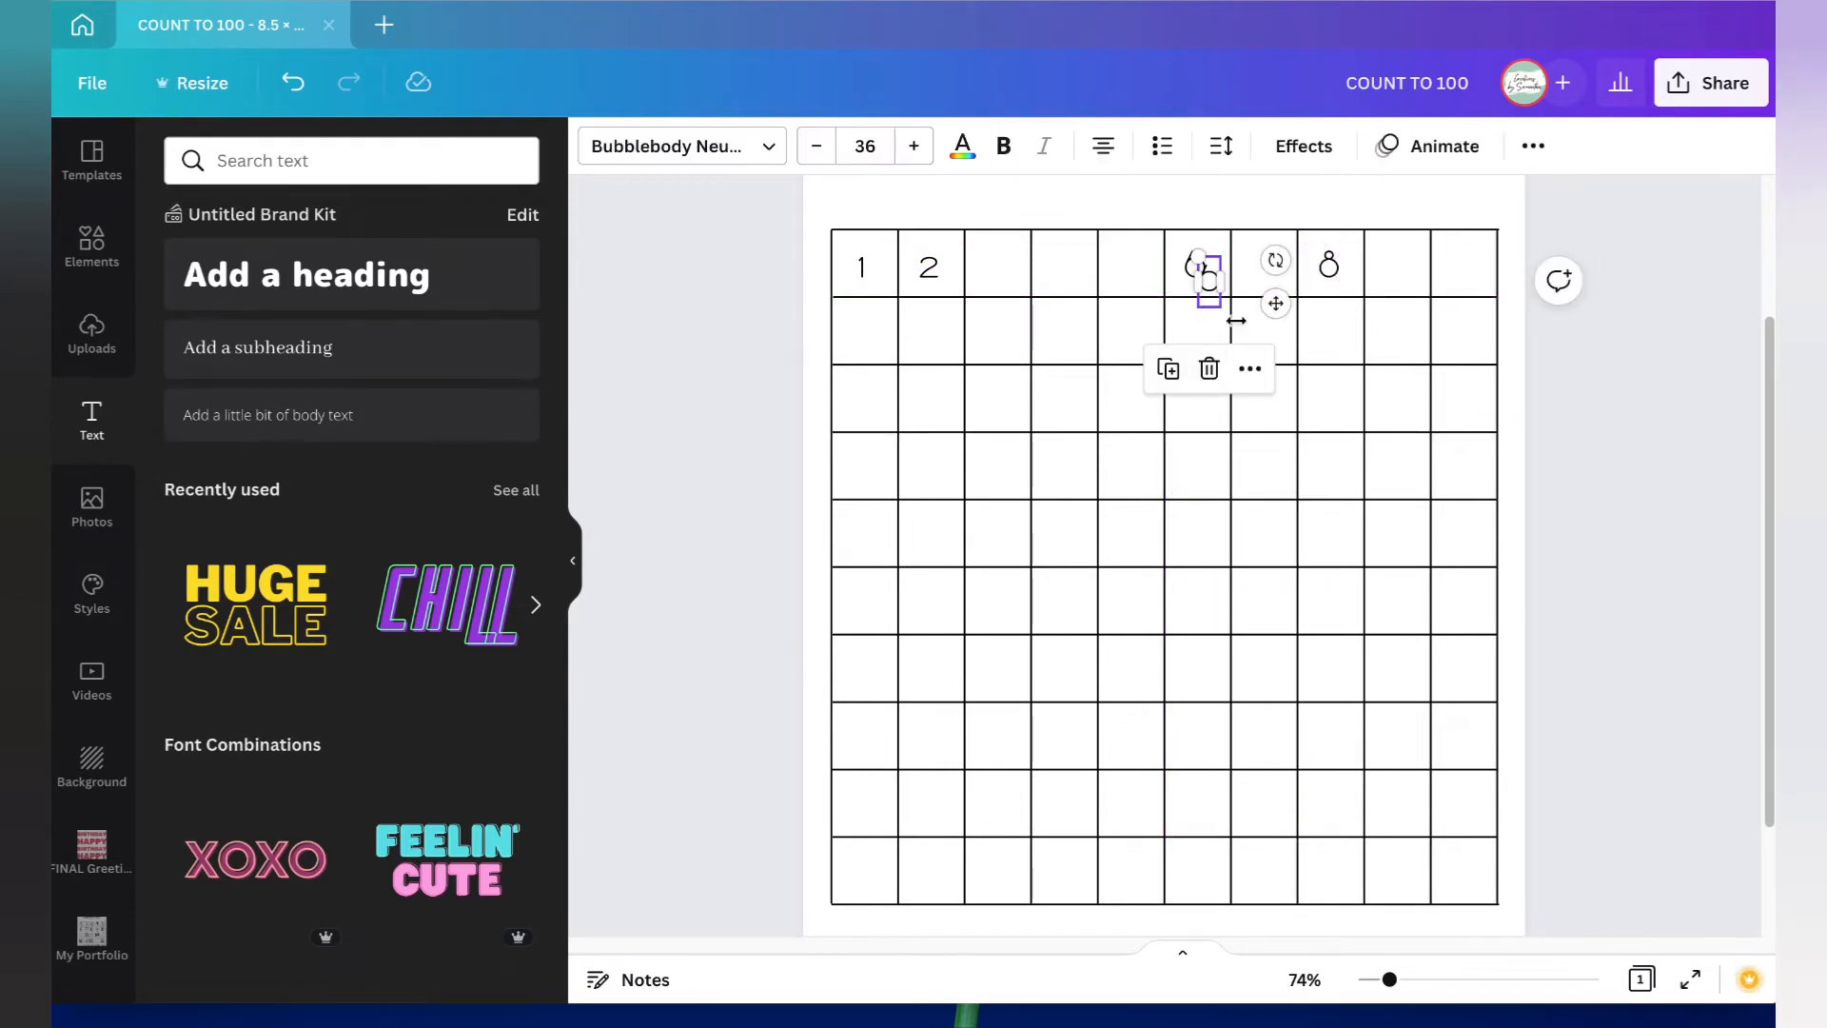
drag(1213, 296, 1463, 270)
click(1437, 438)
click(1465, 271)
text(1)
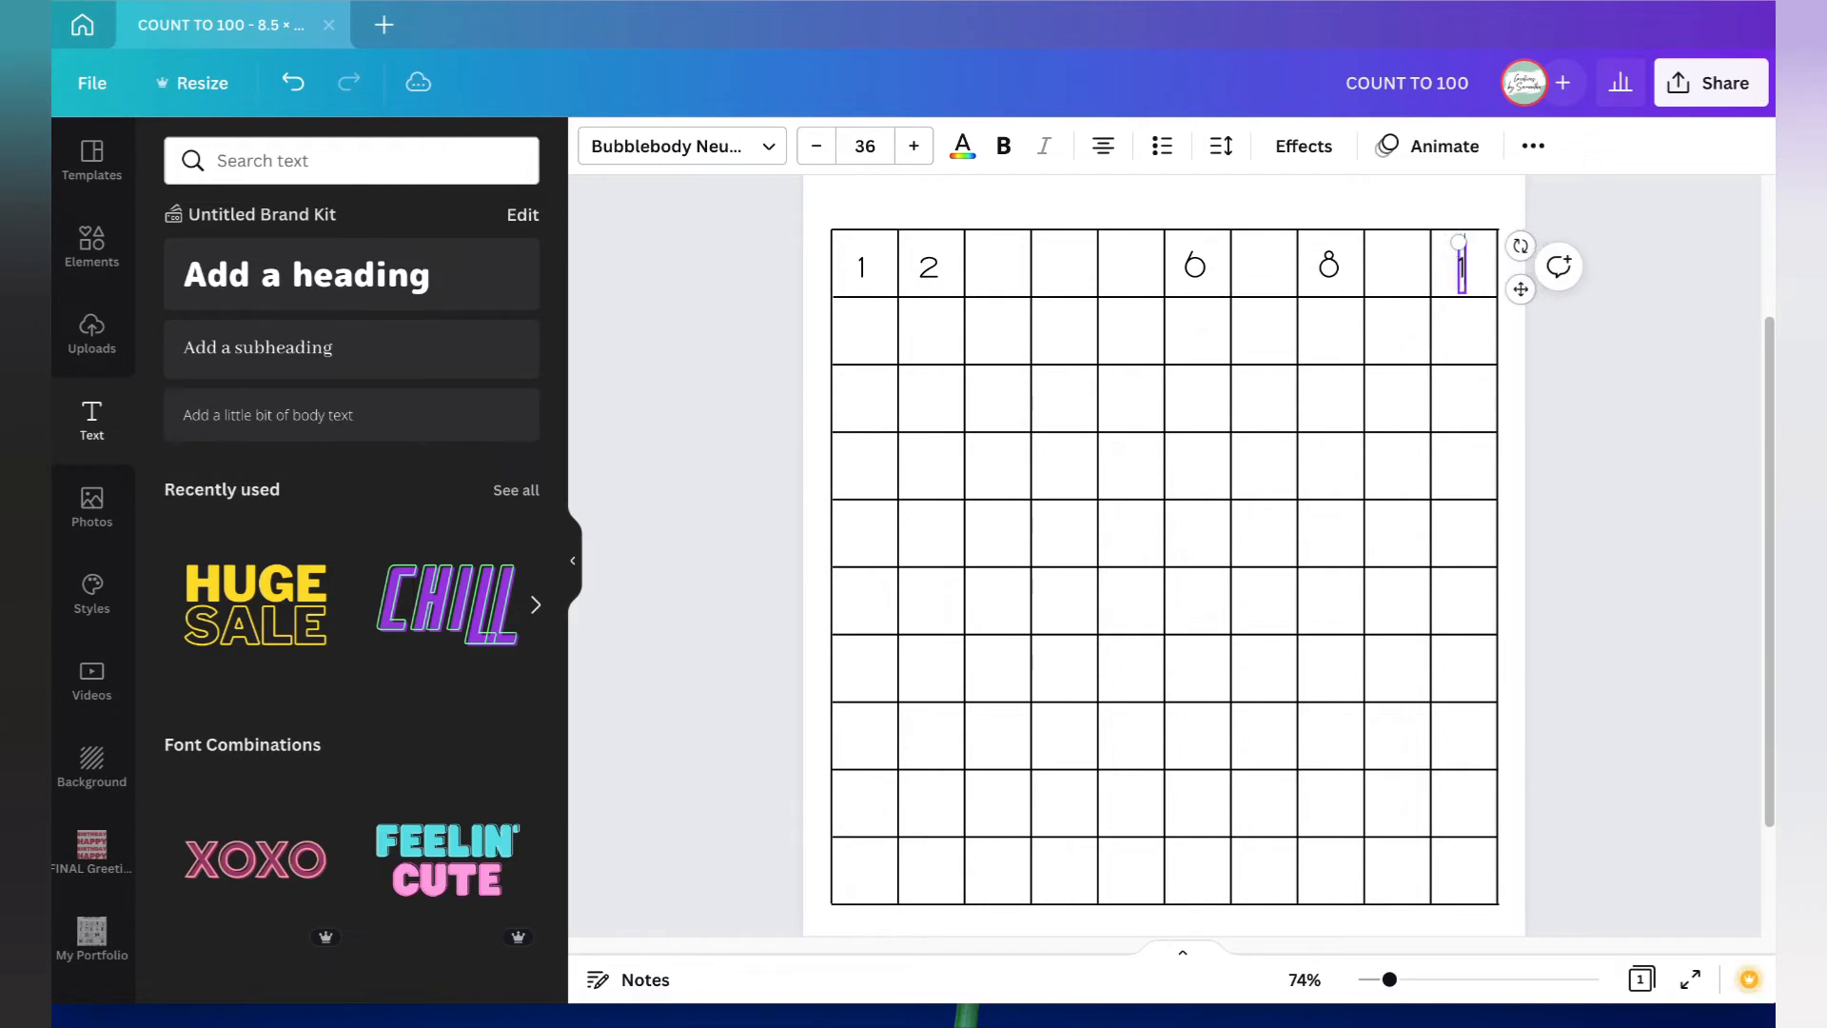
text(0)
click(1432, 347)
click(1458, 271)
click(1003, 146)
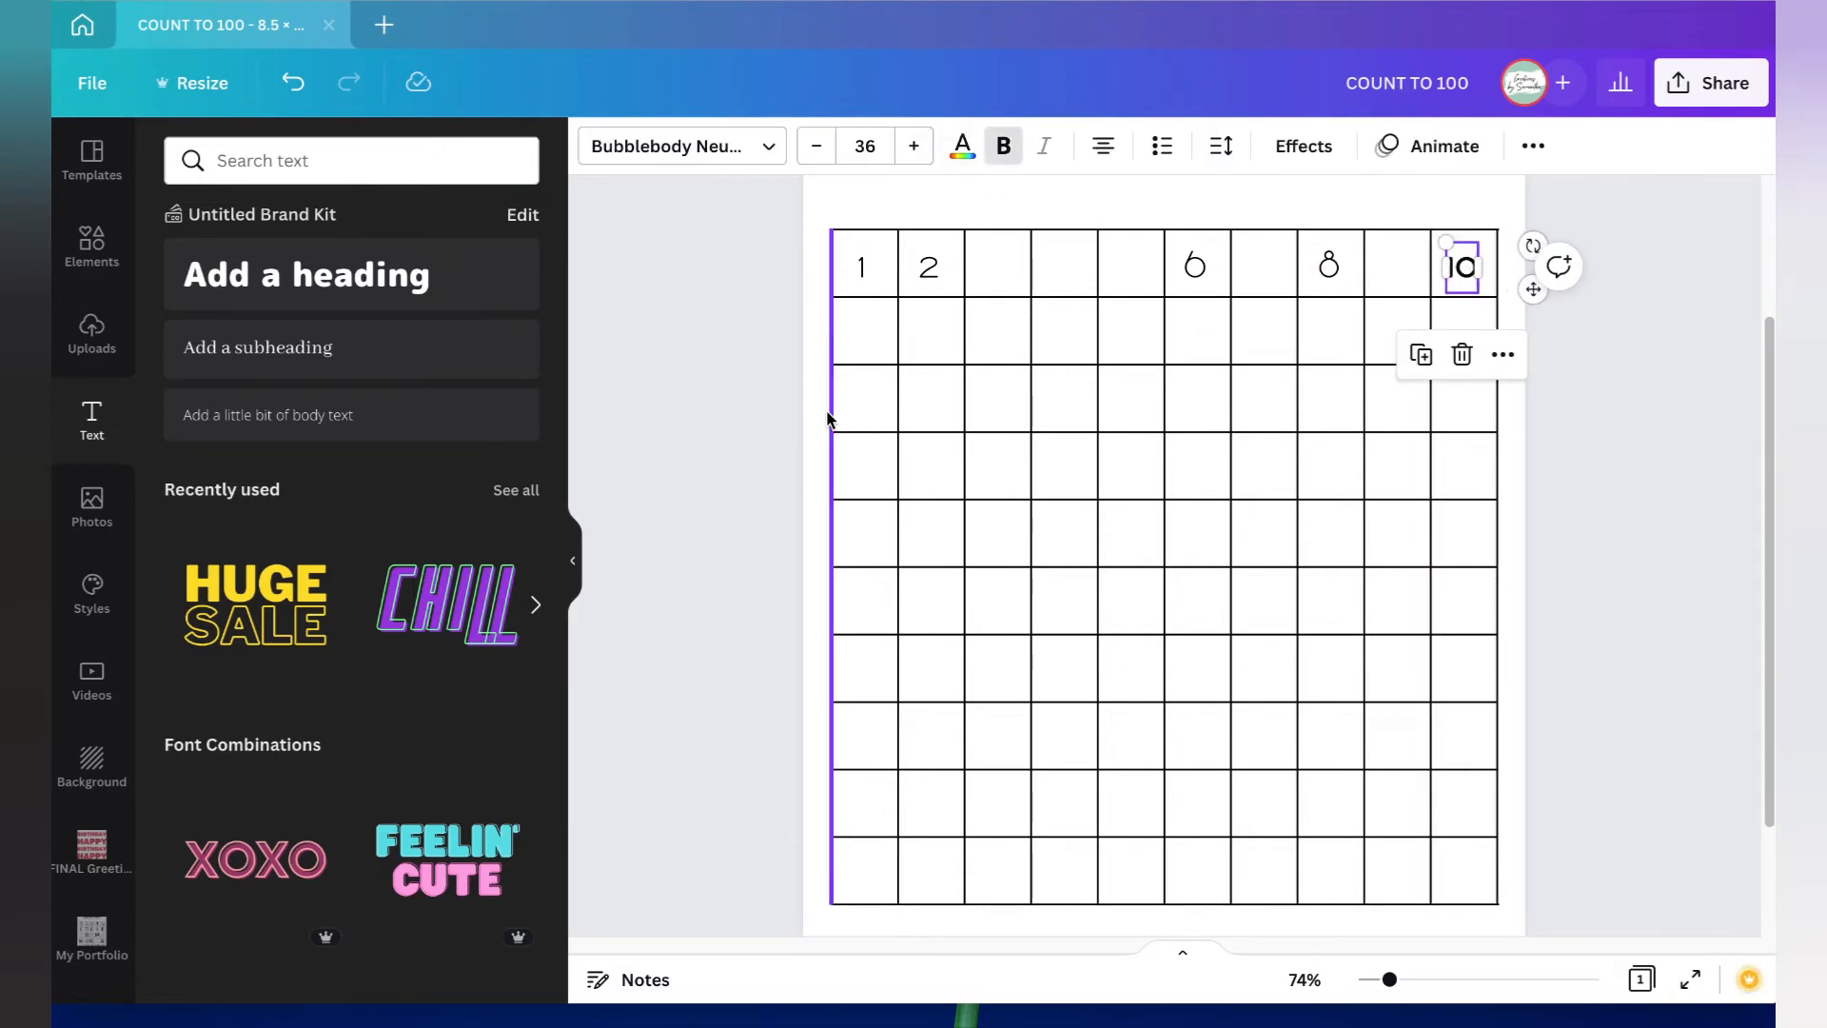
Step: Place number copies reading 13, 15, 17 and a bold 20 in their matching cells of the second row
click(864, 430)
click(861, 269)
key(ctrl+d)
drag(885, 285, 987, 342)
text(3)
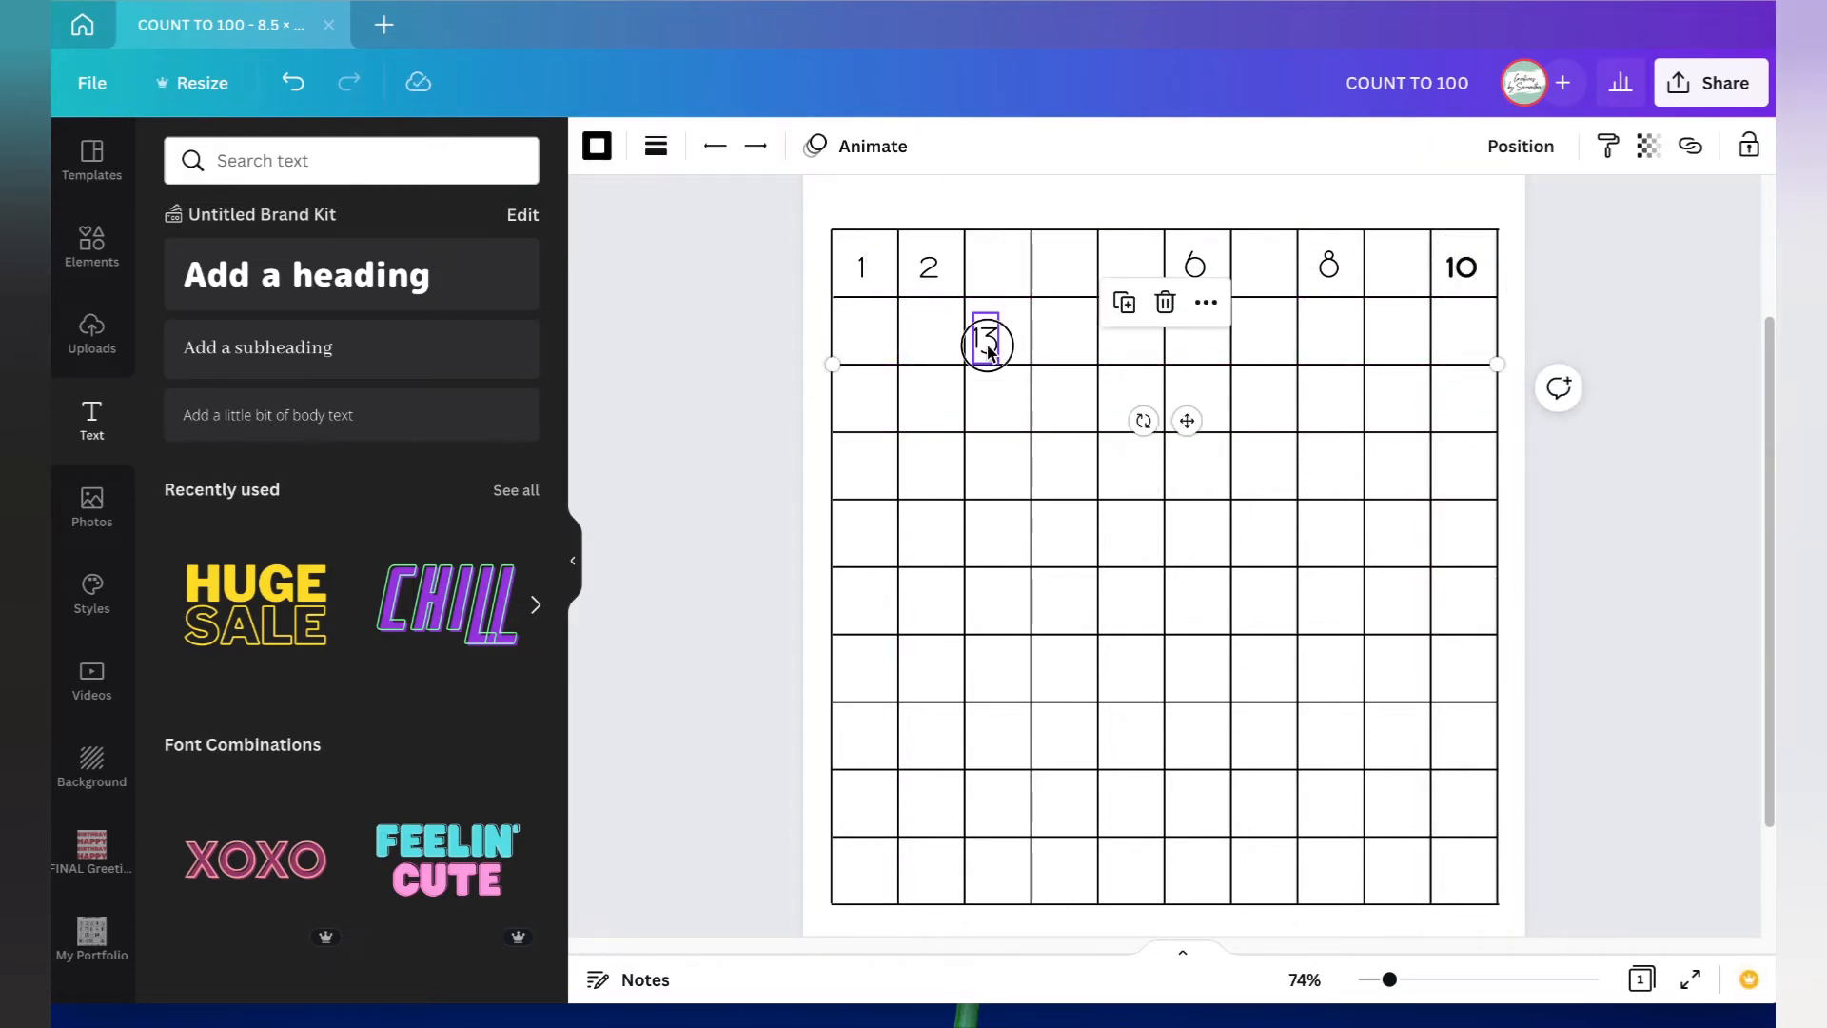
drag(1017, 408, 1285, 412)
text(57)
drag(1470, 276, 1462, 334)
text(20)
Step: Fill the matching cells of the third row with number copies reading 21, 24, 26, 29 and a bold 30
drag(1018, 408, 884, 477)
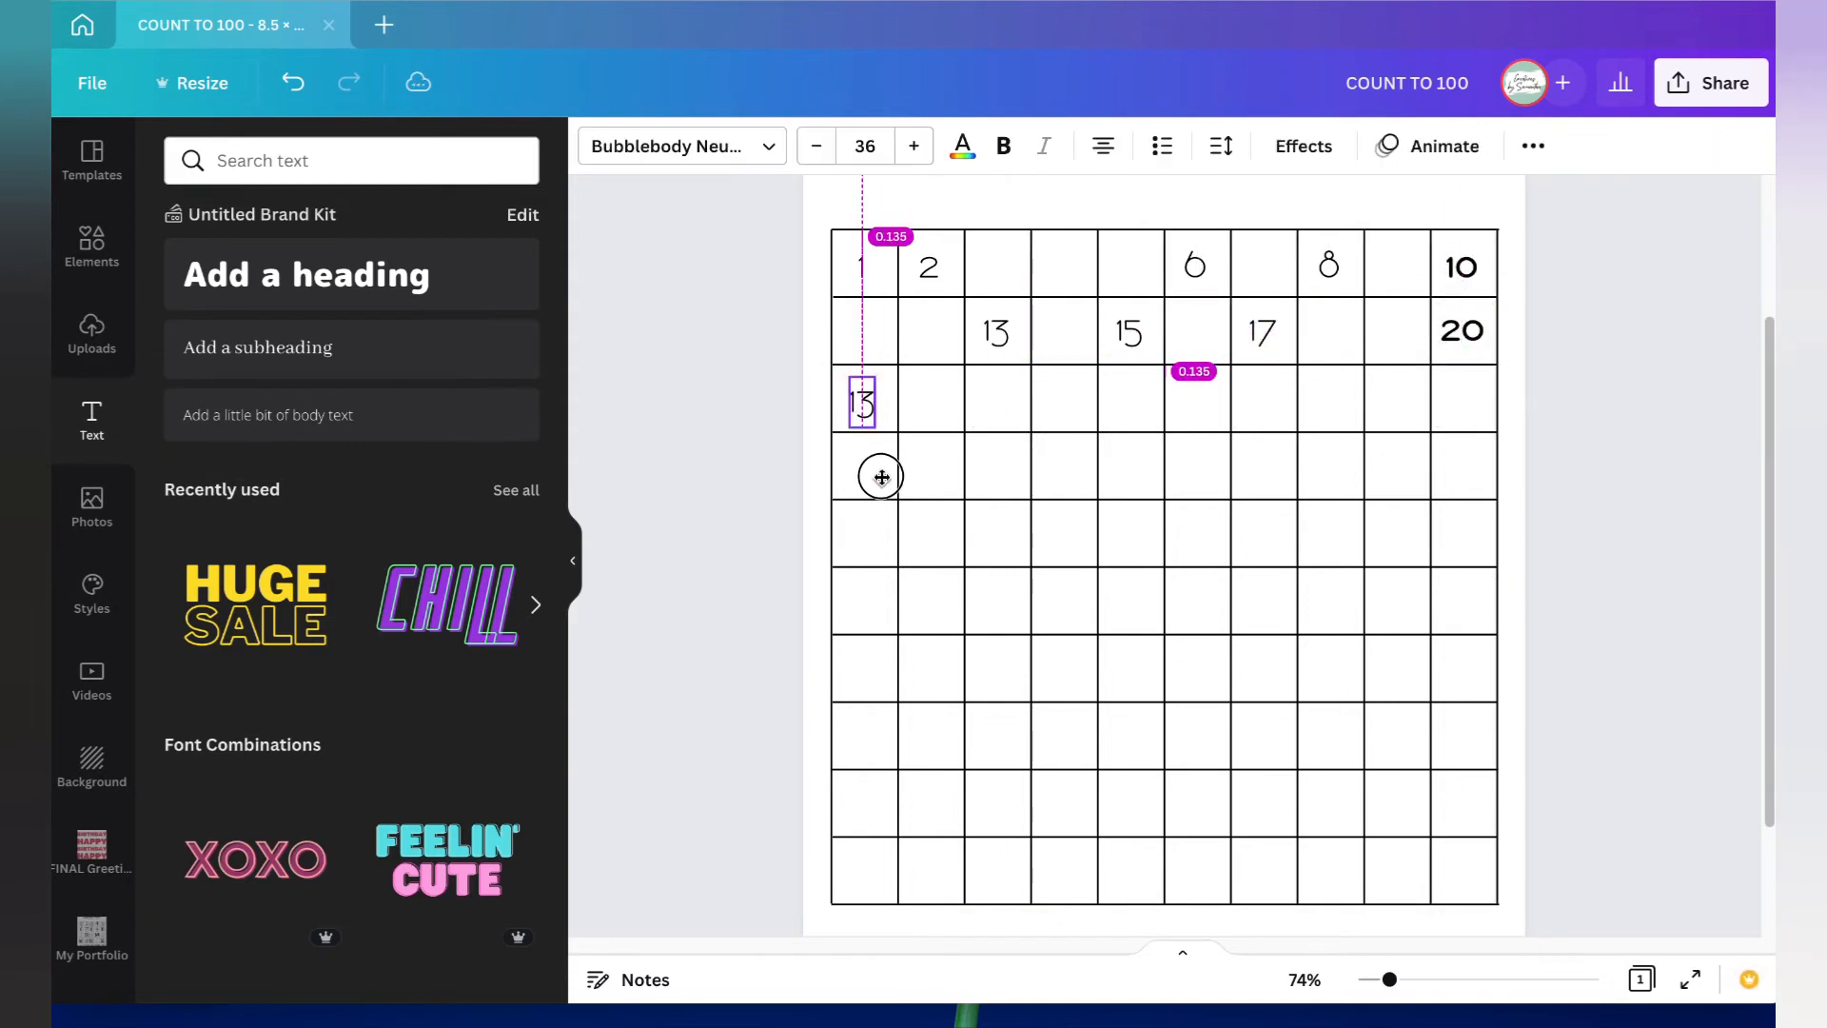
scroll(883, 473, up, 5)
double_click(758, 333)
text(21)
double_click(1181, 331)
drag(779, 436, 1444, 437)
text(2426)
scroll(1424, 333, down, 5)
drag(1228, 482, 1482, 481)
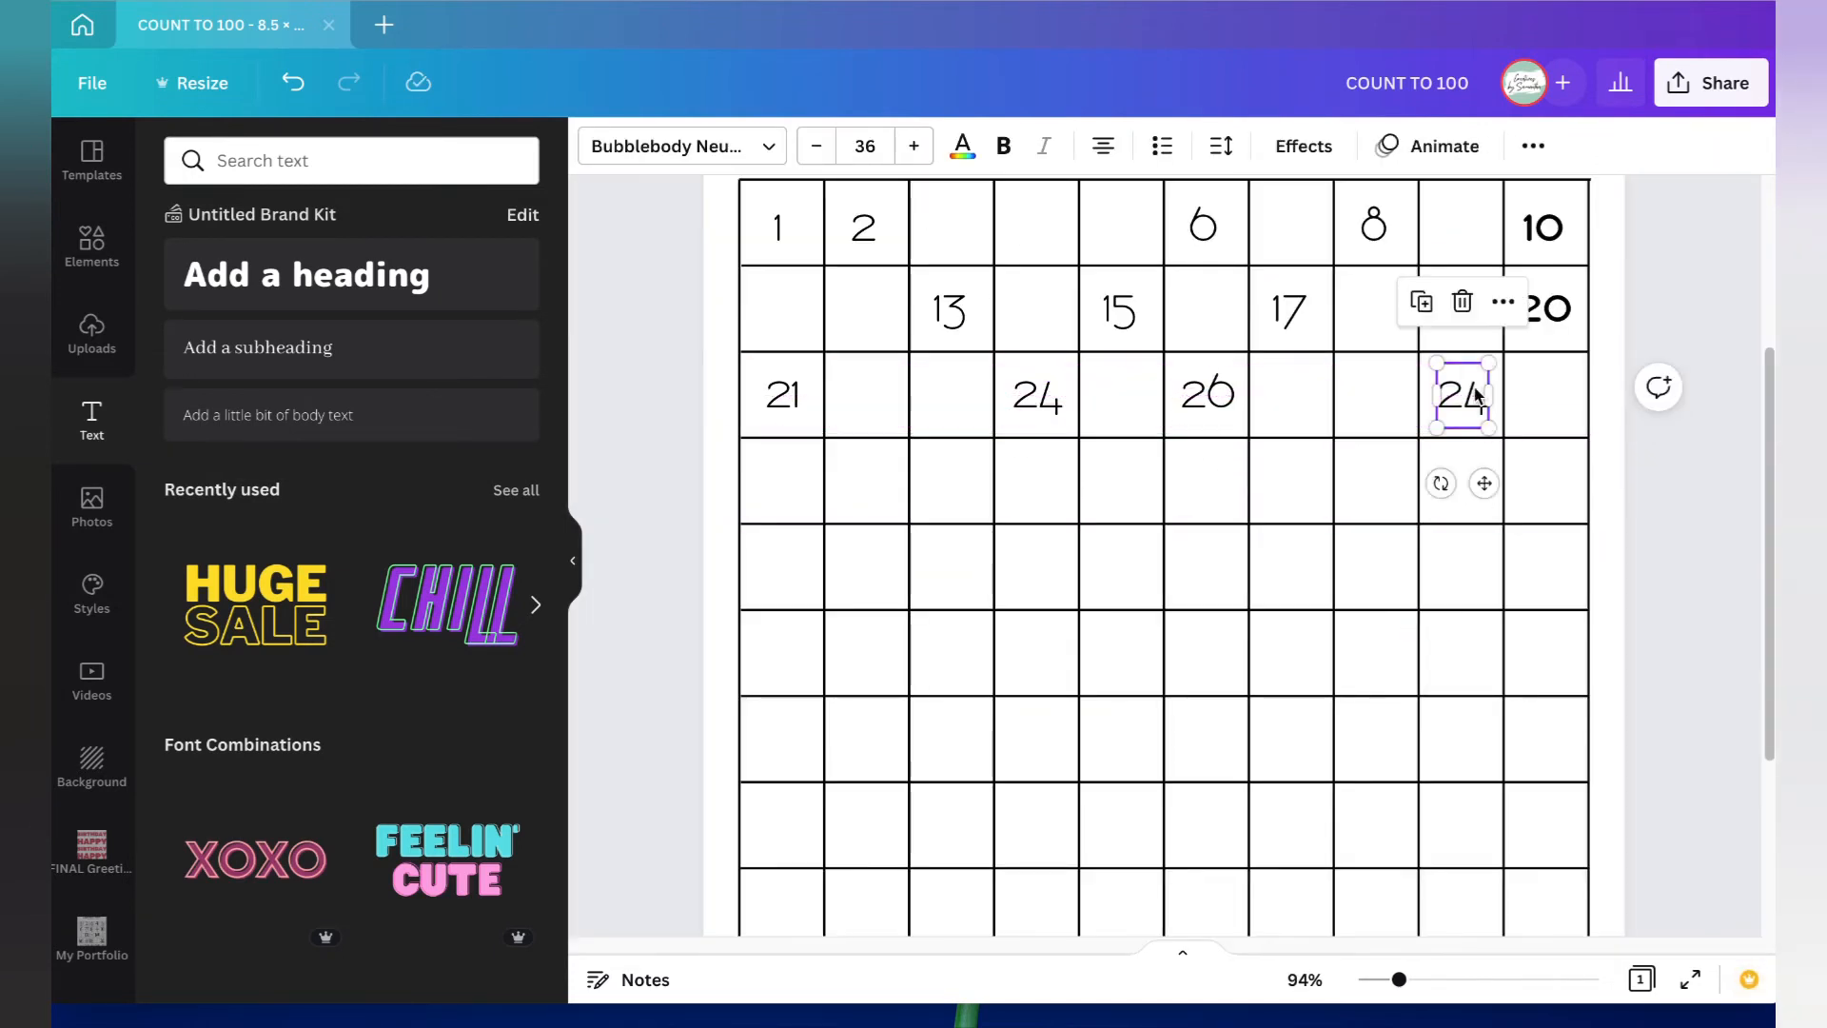
text(29)
drag(1557, 317, 1558, 404)
text(30)
Step: Add number copies reading 32, 33, 35, 37 and a bold 40 to their matching cells in the fourth row
double_click(865, 485)
text(32)
scroll(864, 486, up, 3)
drag(842, 505, 1392, 494)
text(3335)
text(37)
scroll(1404, 494, down, 3)
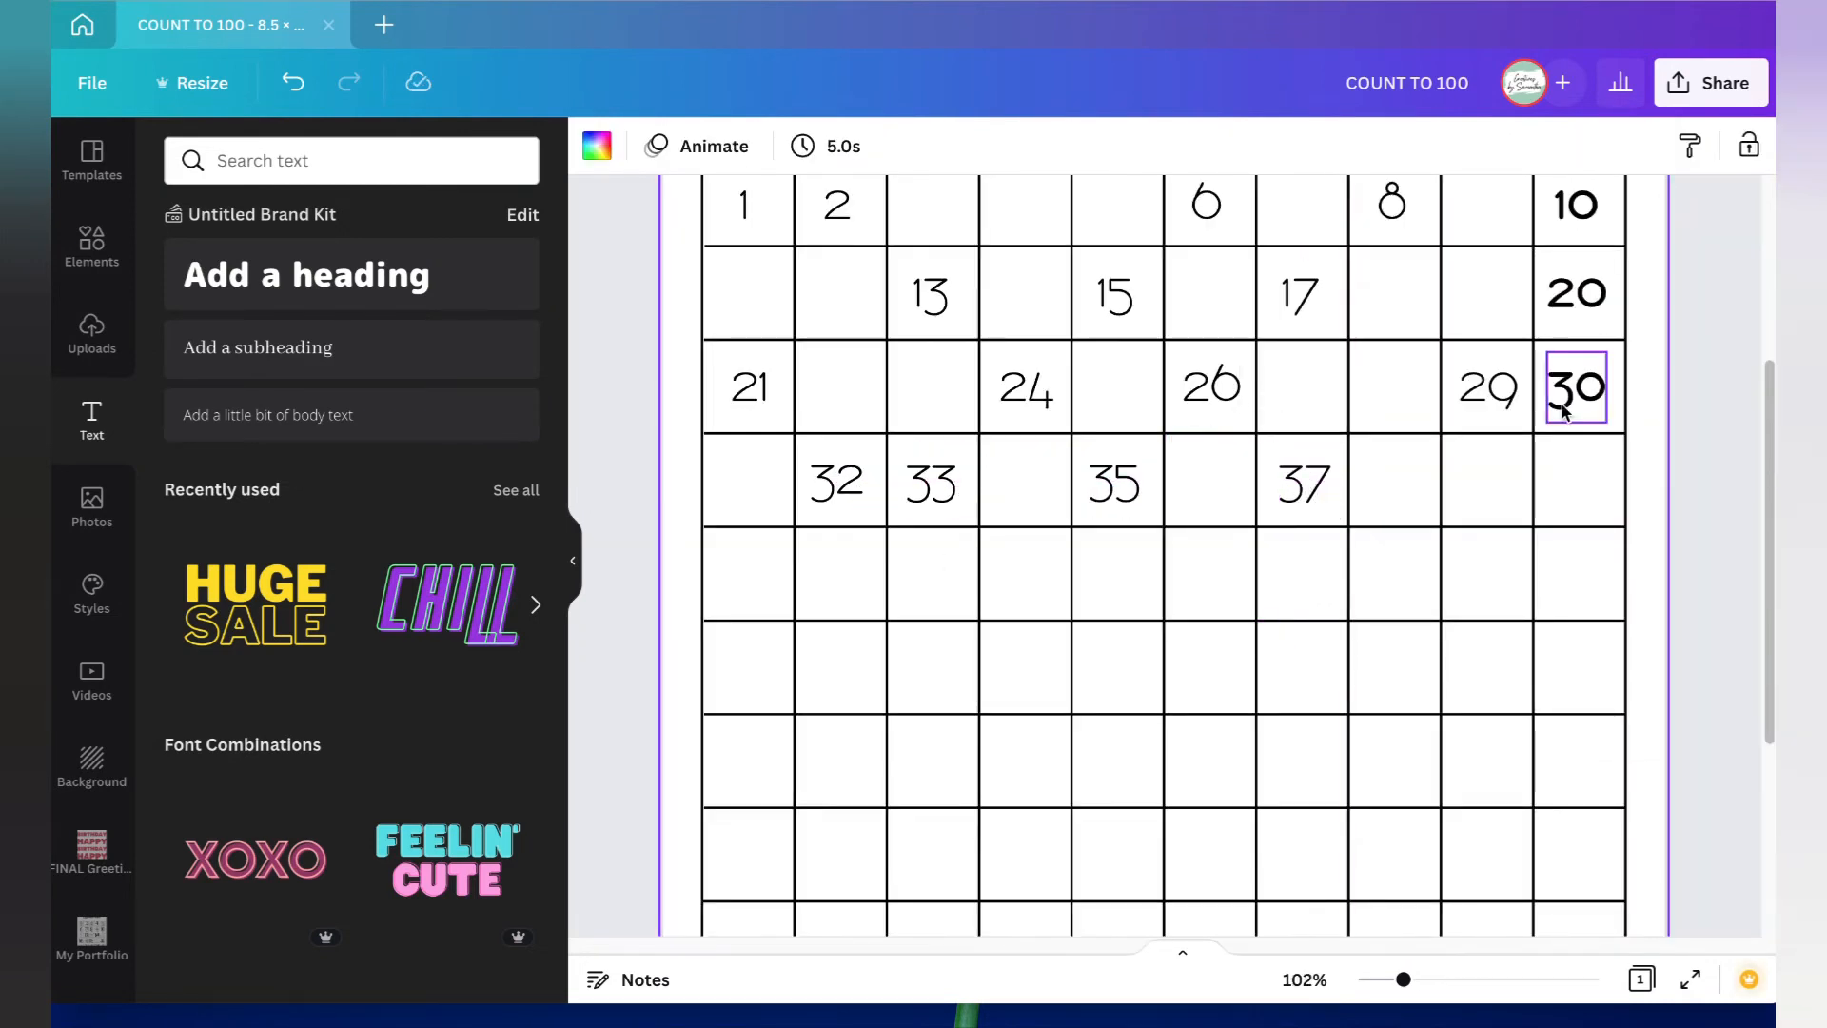
drag(1589, 404, 1576, 481)
text(40)
Step: Place number copies reading 41, 46, 47, 48 and a bold 50 in their matching cells of the fifth row
text(41)
key(ctrl+d)
drag(847, 495, 1399, 576)
double_click(1214, 577)
text(464748)
drag(1594, 500, 1579, 582)
text(50)
Step: Fill the matching cells of the sixth row with number copies reading 51, 52, 54, 55, 59 and a bold 60
drag(766, 598, 1024, 674)
text(515254)
drag(767, 694, 1139, 677)
drag(767, 693, 1487, 674)
text(59)
drag(1594, 594, 1579, 677)
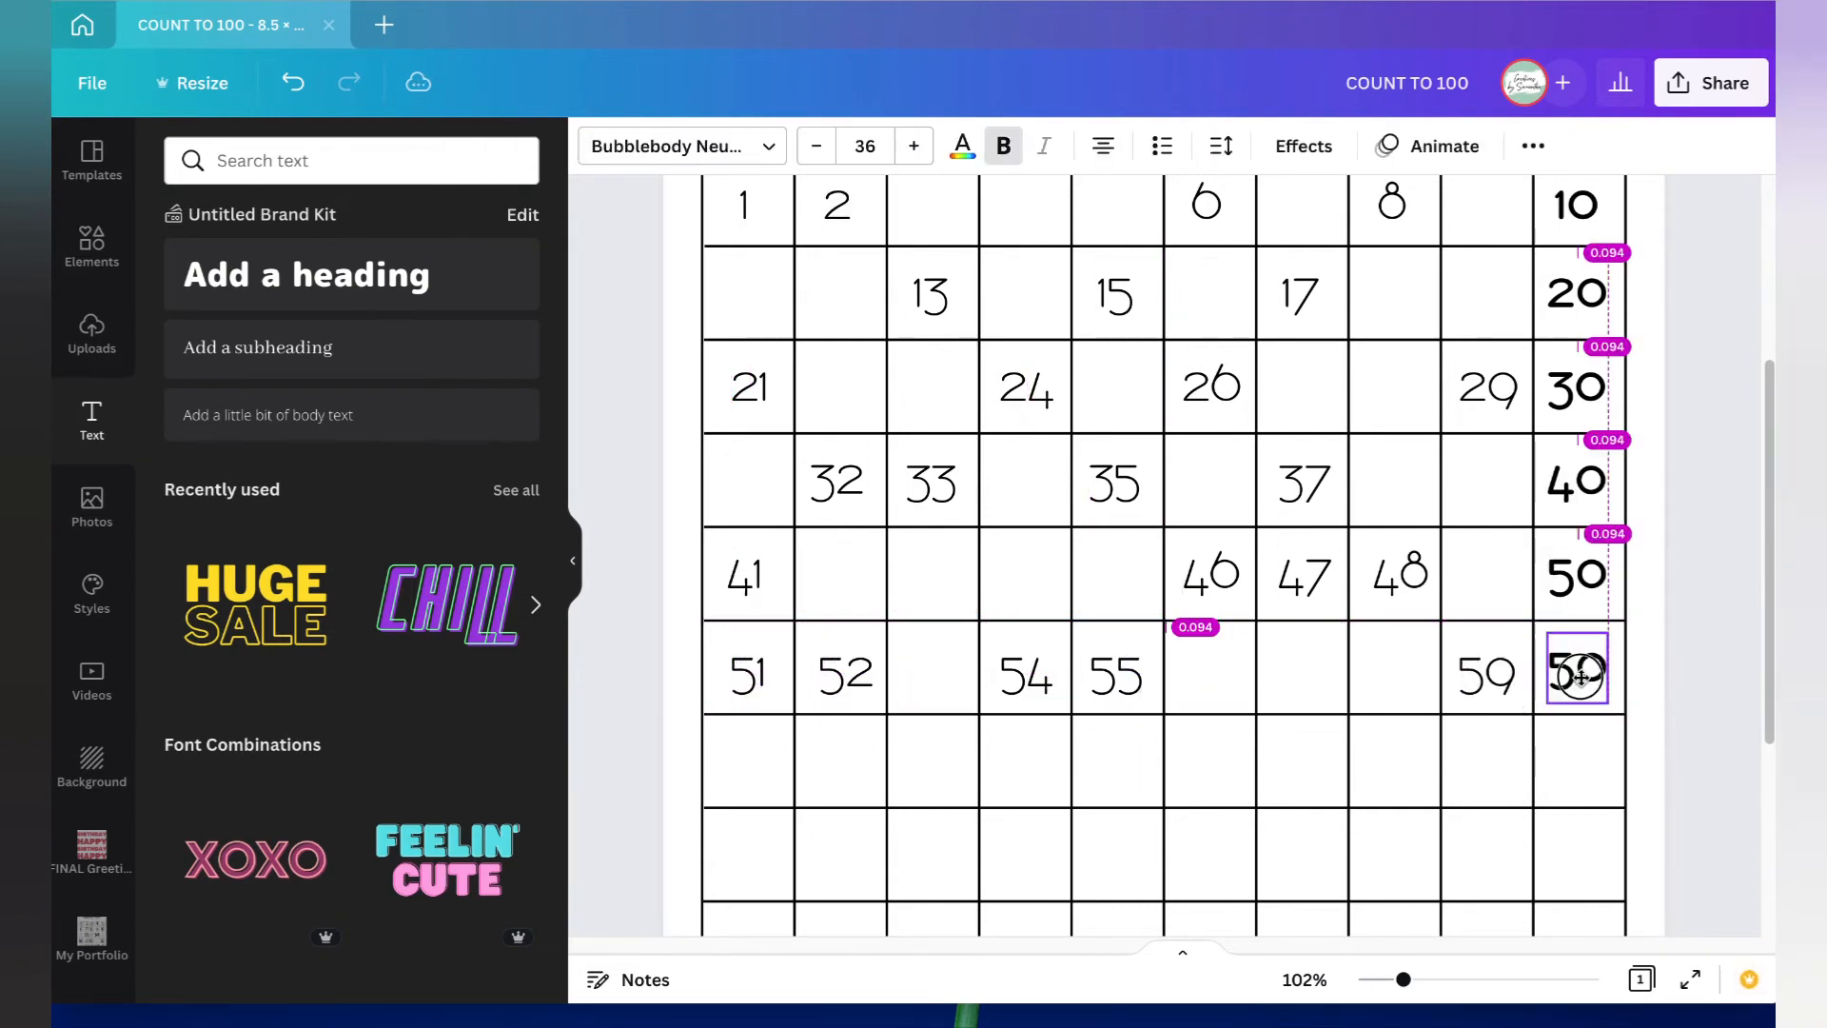
text(60)
Step: Add number copies reading 63, 68 and a bold 70 to their matching cells in the seventh row
scroll(1579, 677, down, 3)
drag(759, 457, 1392, 523)
text(6368)
drag(1594, 454, 1570, 539)
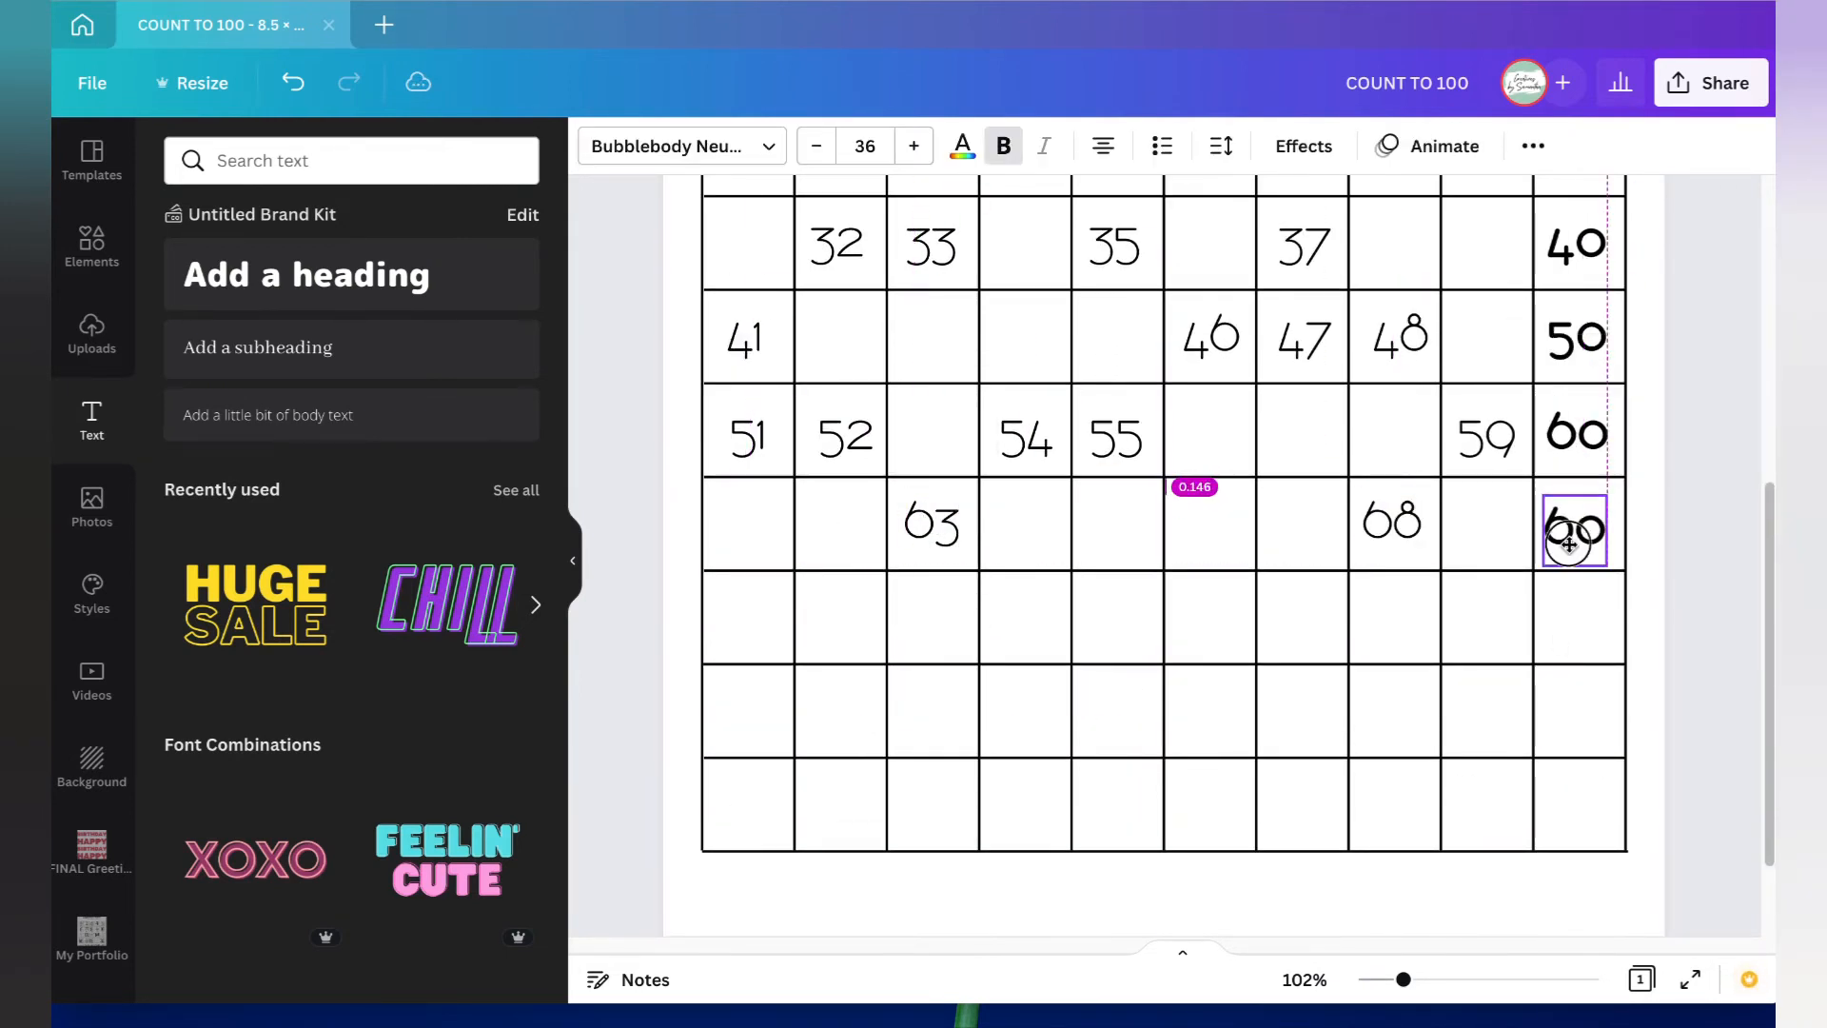
text(70)
Step: Place number copies reading 71 and a bold 80 in the first and last cells of the eighth row
drag(950, 548, 1570, 632)
text(71)
drag(1594, 542, 1576, 621)
text(80)
Step: Fill the matching cells of the ninth row with number copies reading 82, 84, 86, 88 and a bold 90
click(725, 664)
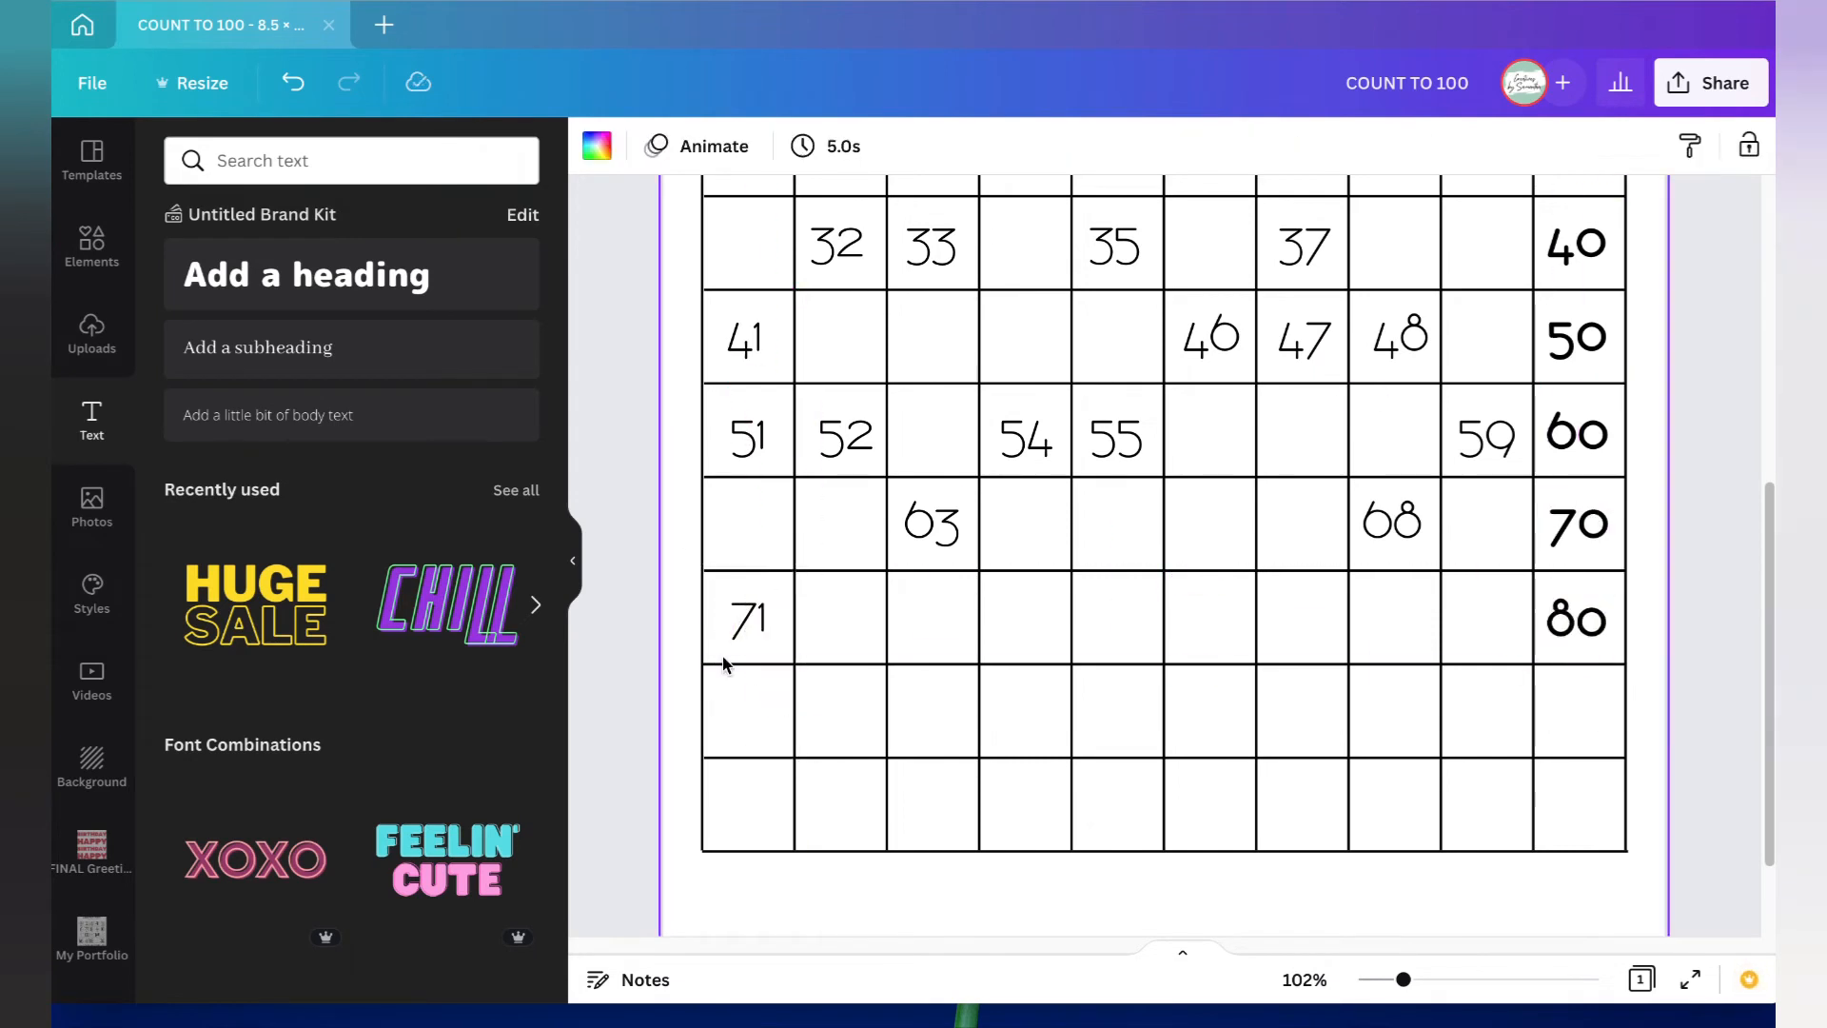
click(747, 623)
drag(766, 639, 1024, 716)
text(82)
text(84)
drag(858, 736, 1256, 640)
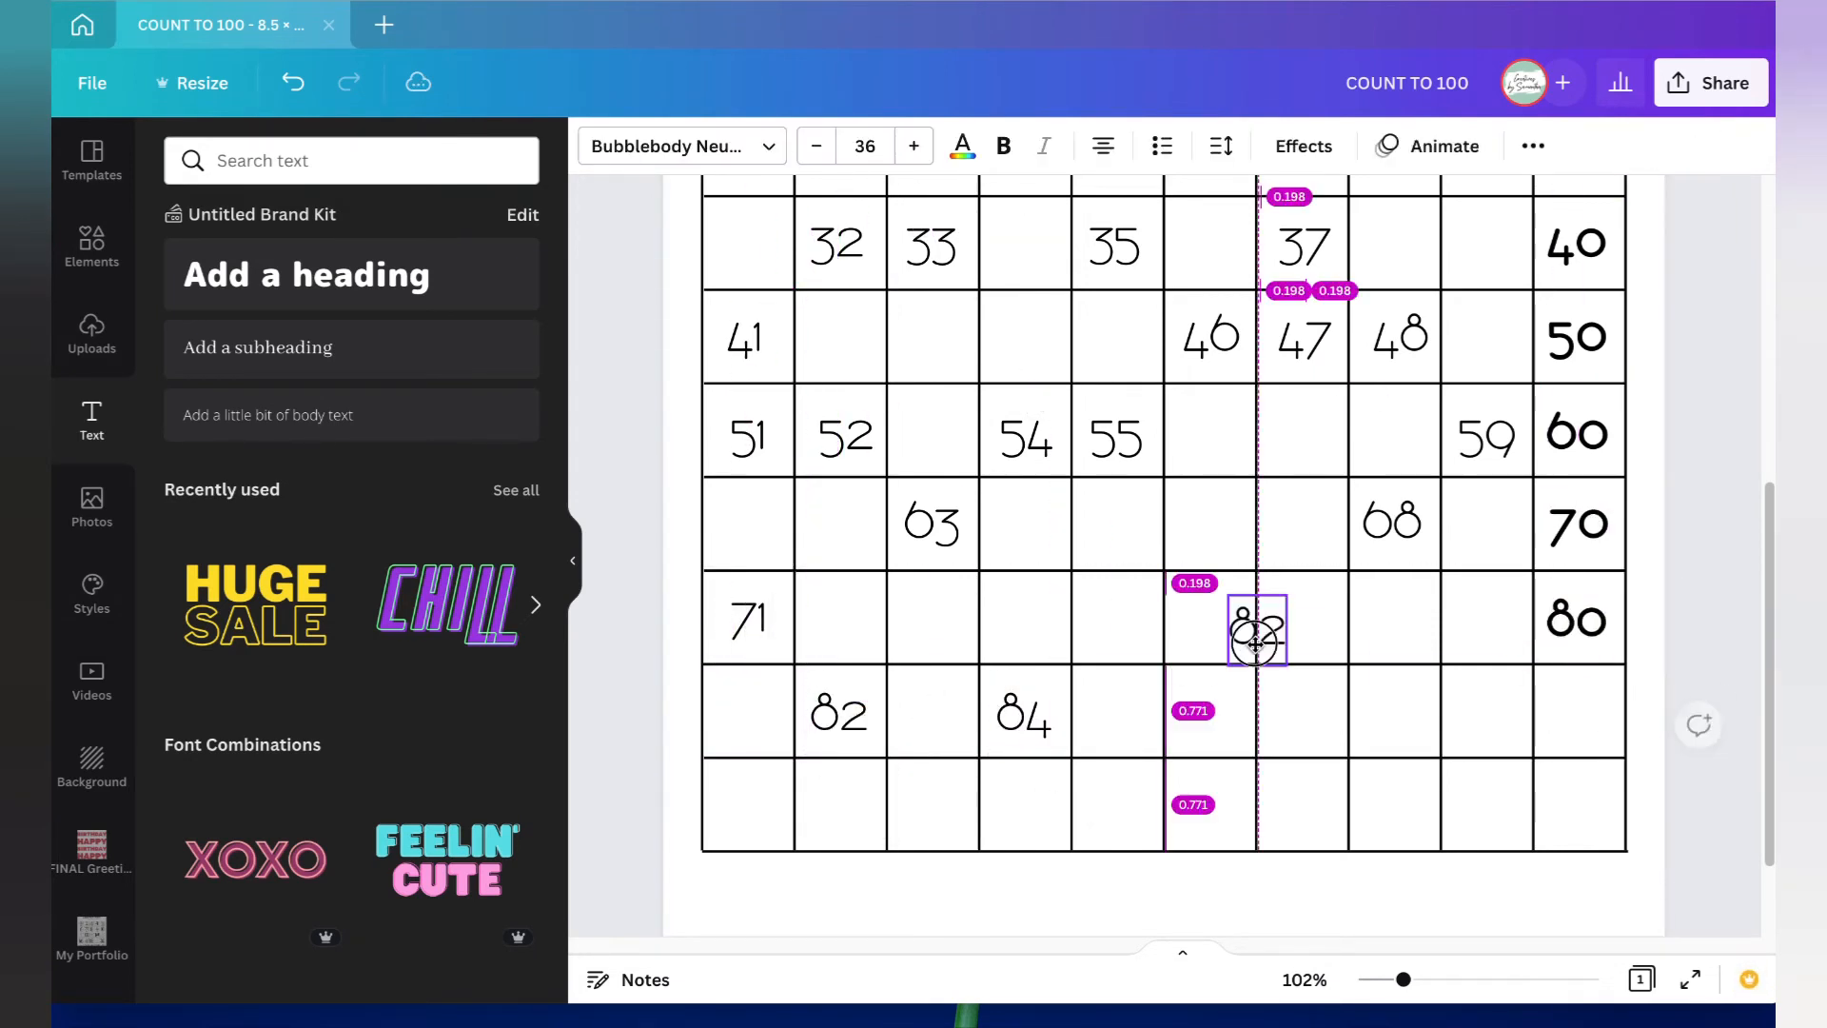
text(86)
drag(879, 826, 1413, 808)
text(88)
drag(1596, 641, 1578, 716)
text(90)
Step: Fill the matching cells of the tenth row with number copies reading 91, 93, 95, 97 and 99
text(91)
drag(788, 736, 959, 905)
key(ctrl+d)
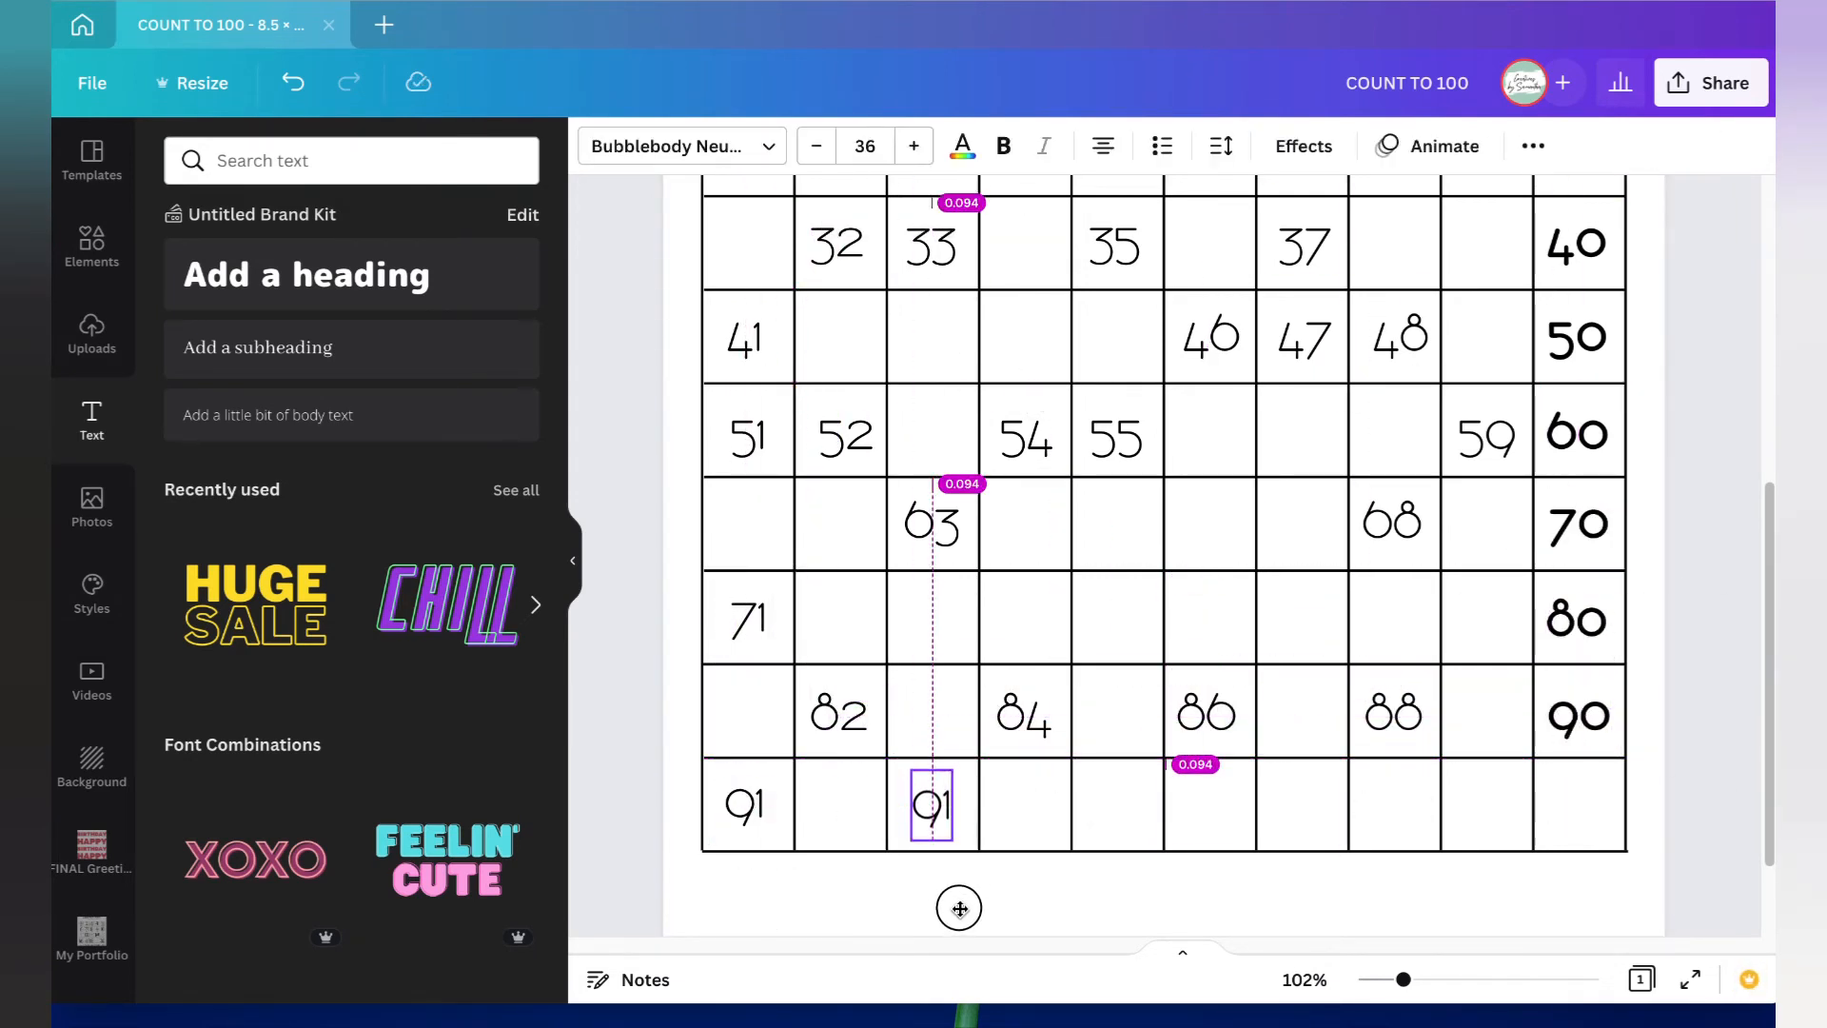
text(93)
drag(788, 920, 1323, 907)
text(95 97)
drag(788, 920, 1517, 894)
text(99)
Step: Duplicate the bold 90 into the last cell of the tenth row, change it to 100 and centre it in the cell
click(1577, 716)
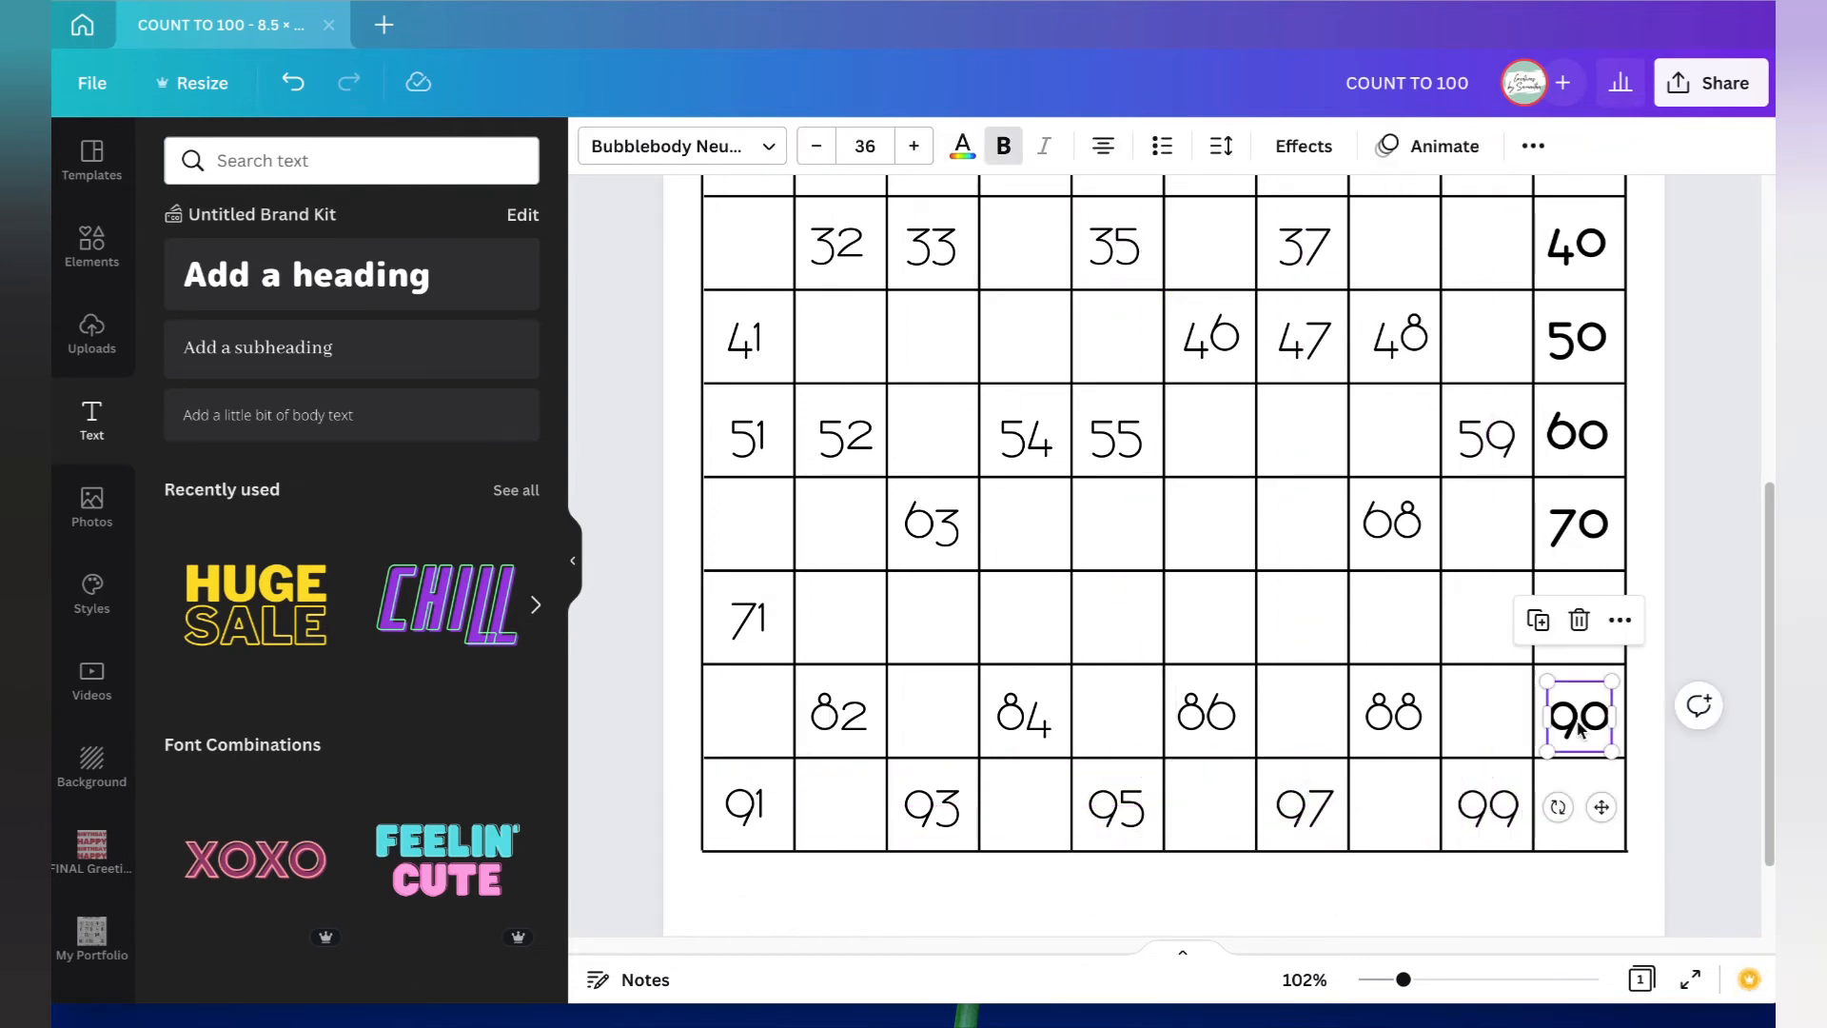
key(ctrl+d)
drag(1597, 738, 1581, 805)
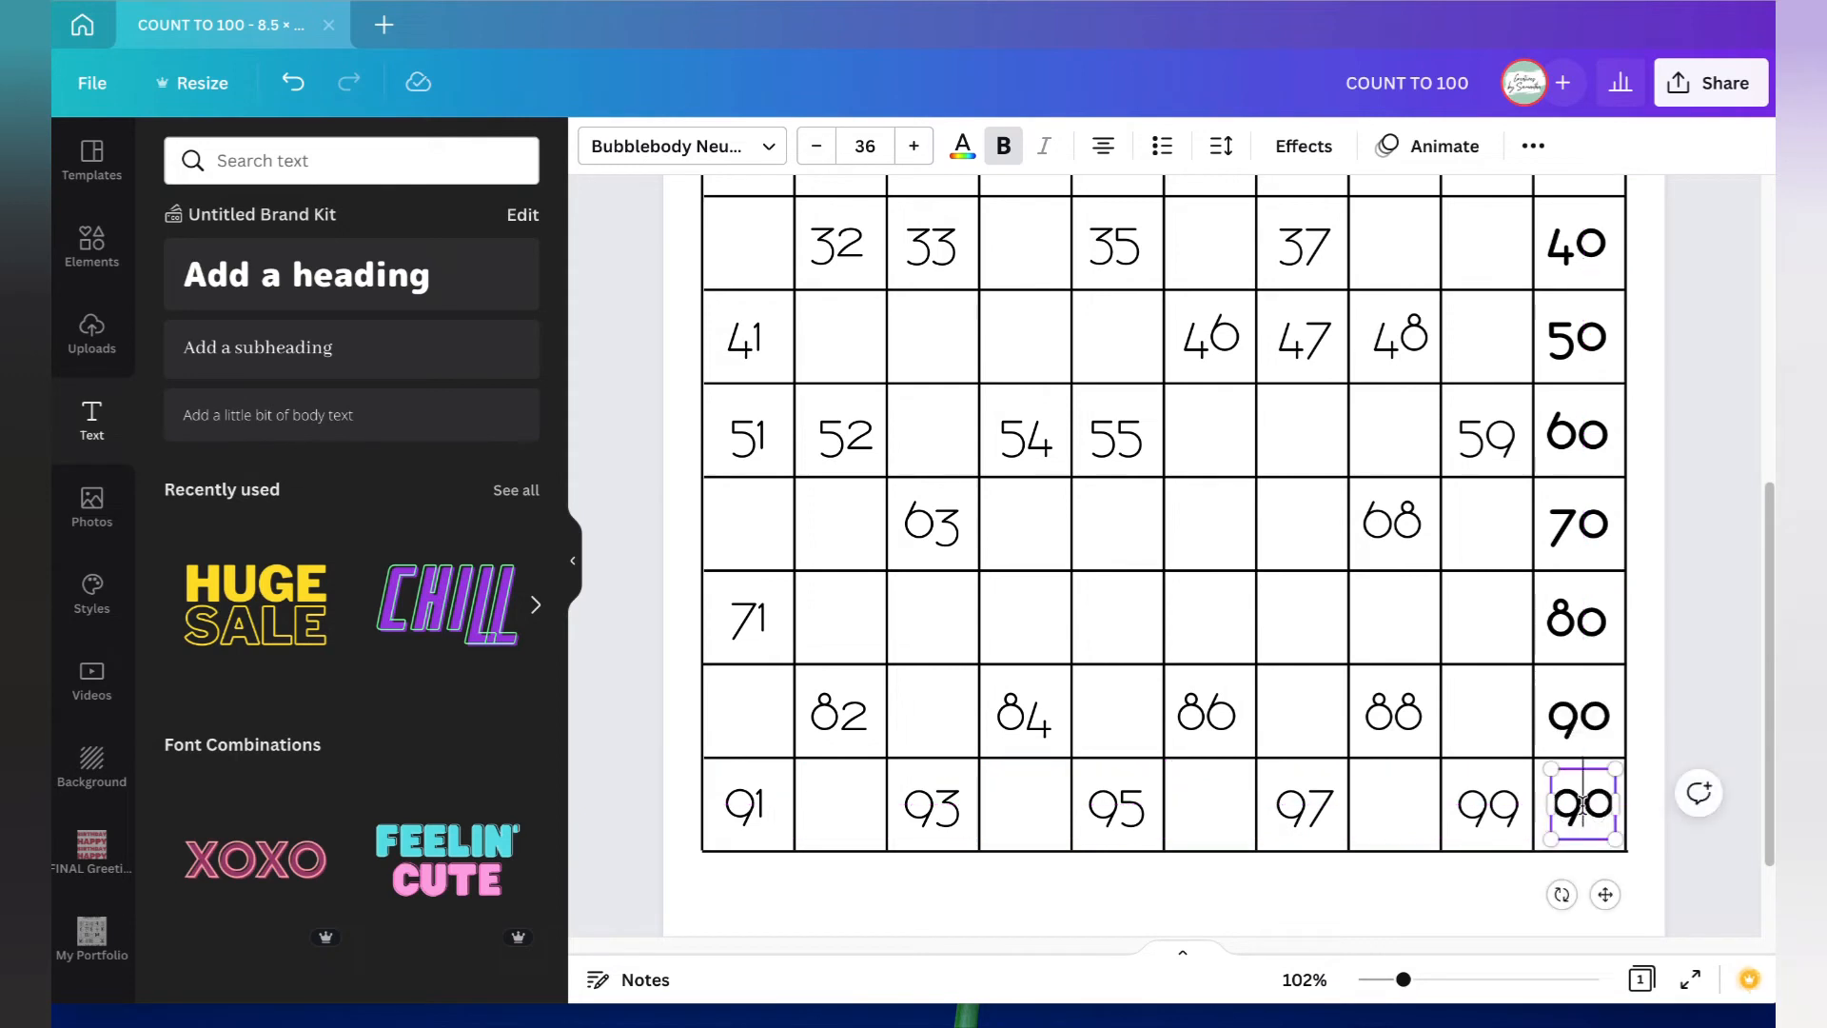
text(00)
click(1670, 704)
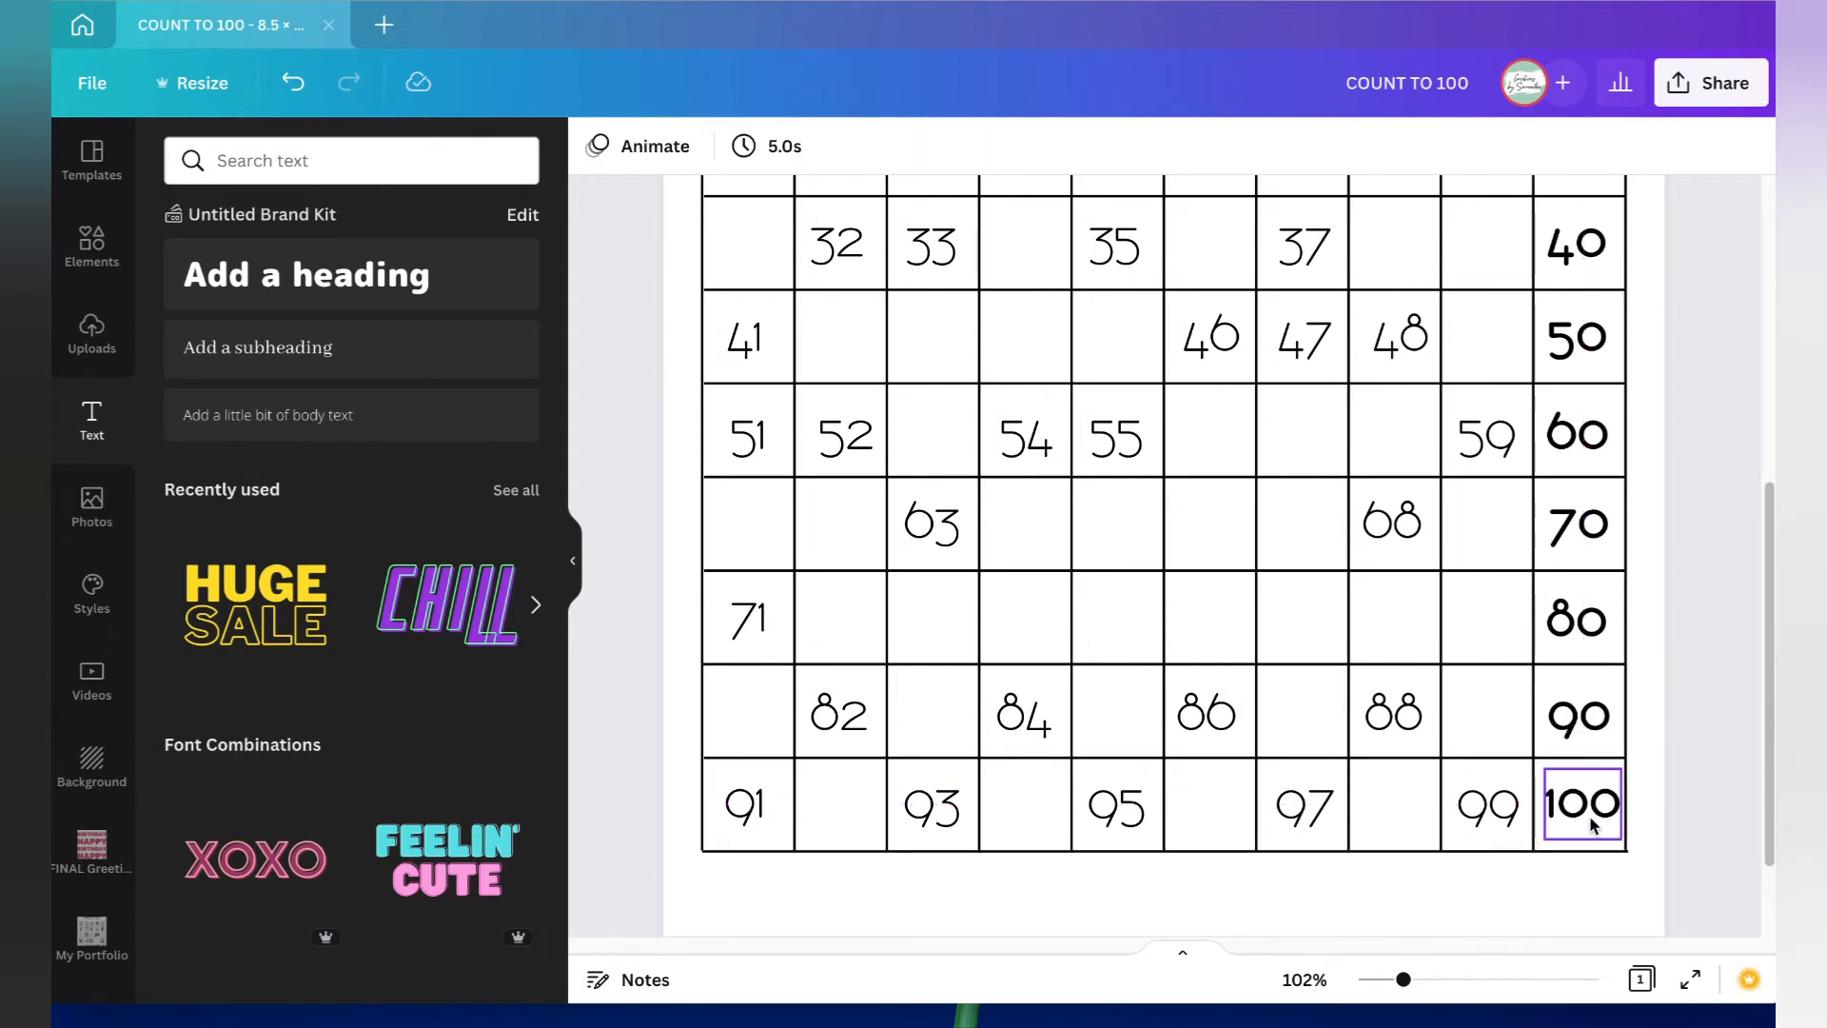
click(1593, 824)
drag(1593, 824, 1588, 823)
click(1673, 696)
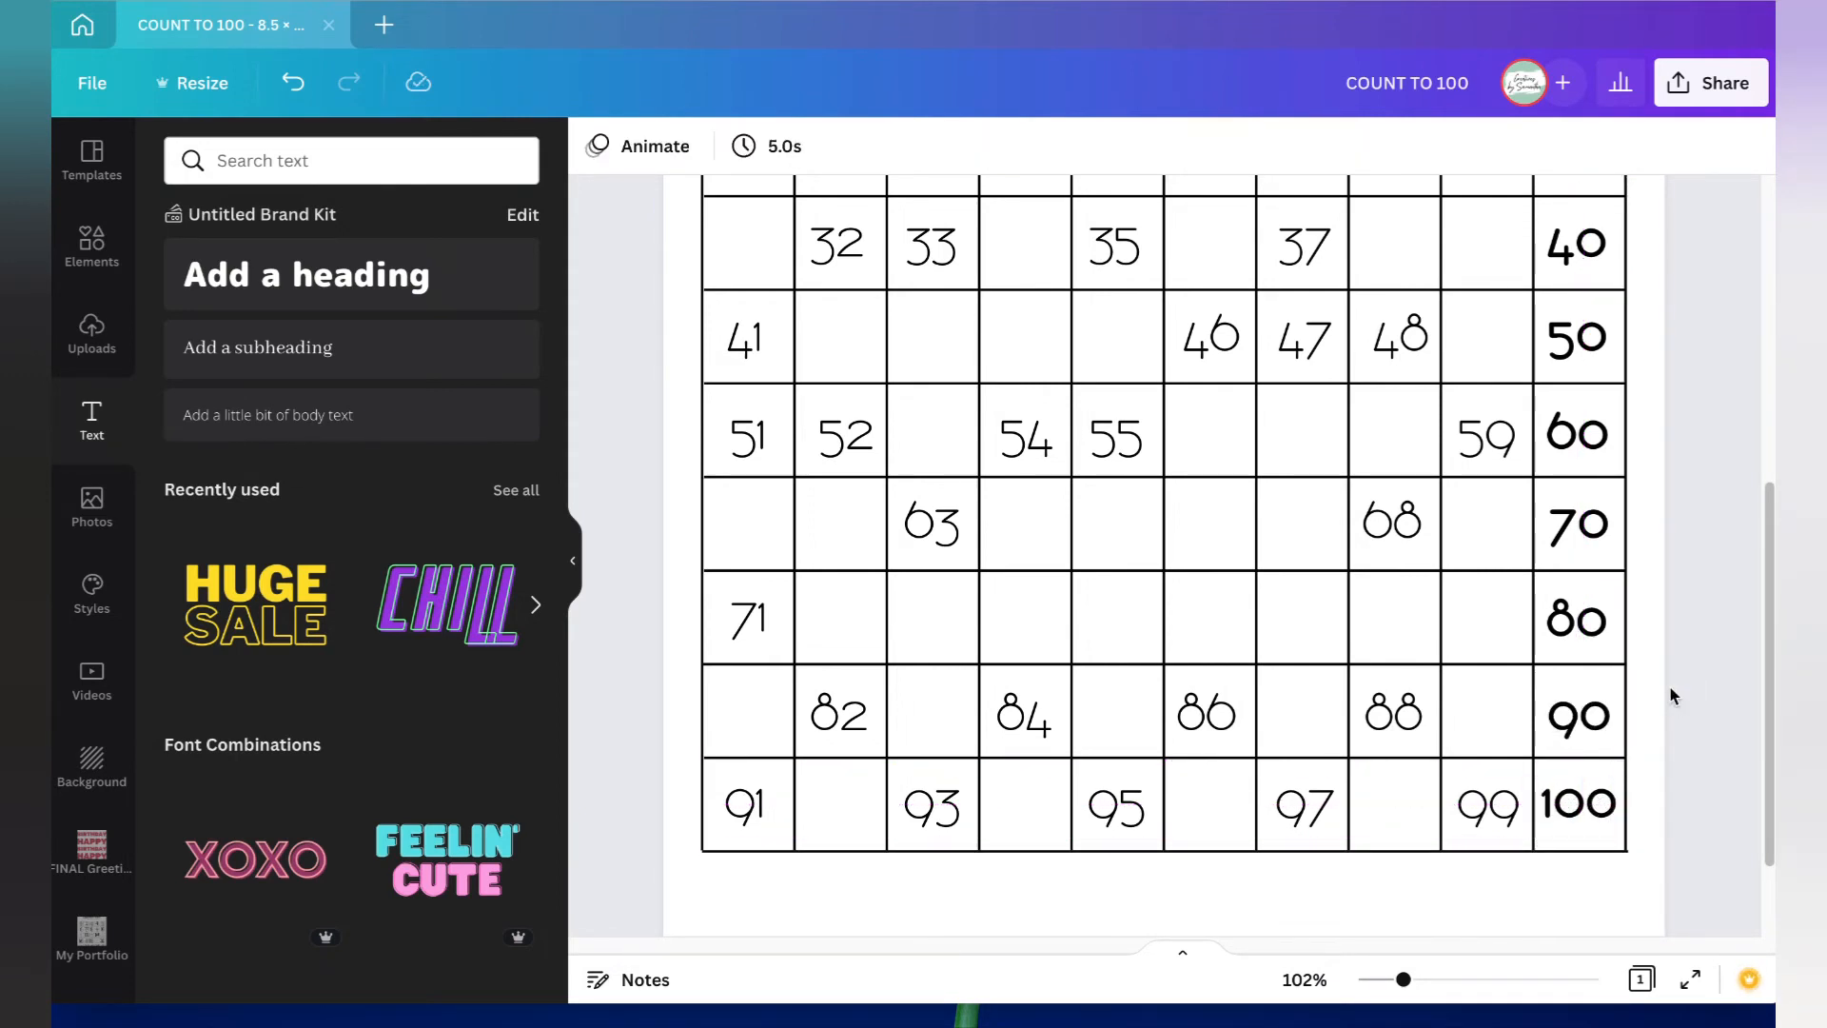
scroll(1673, 696, up, 1)
click(1577, 850)
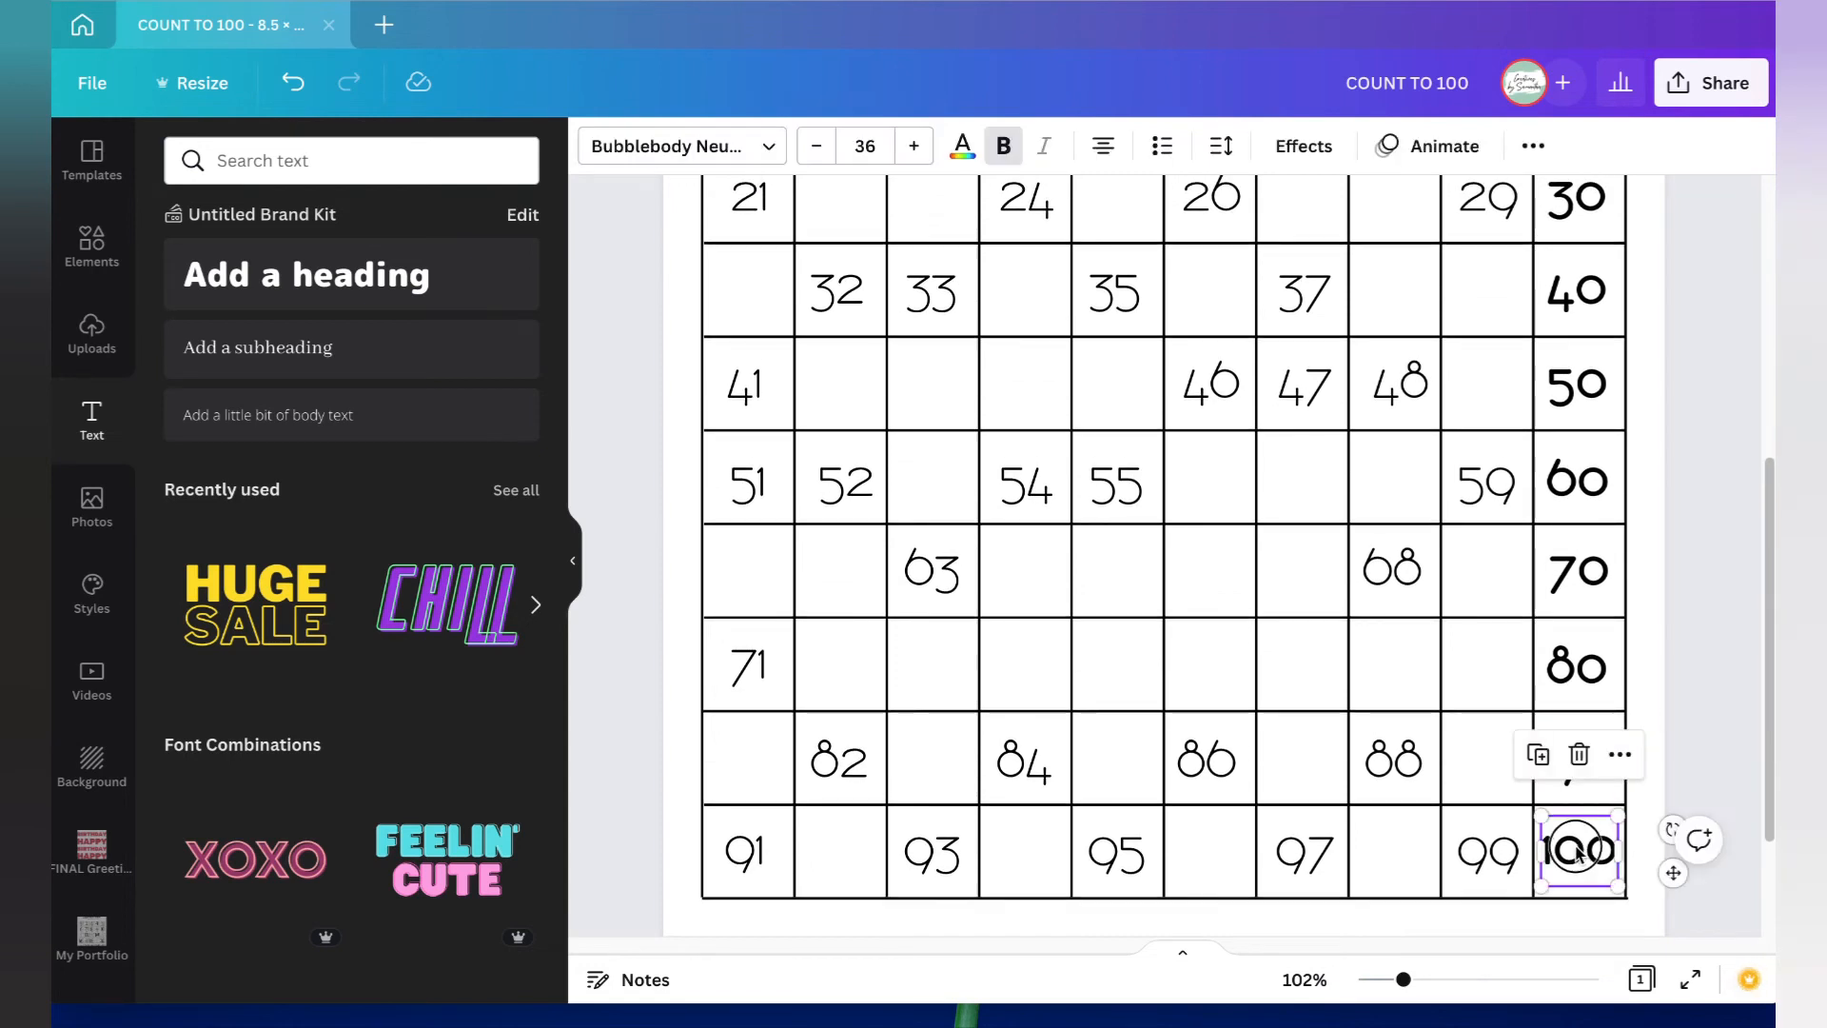
click(1687, 652)
Step: Add a heading reading "Fill in the missing numbers" directly below the title and widen its box to fit one line
scroll(1687, 657, down, 5)
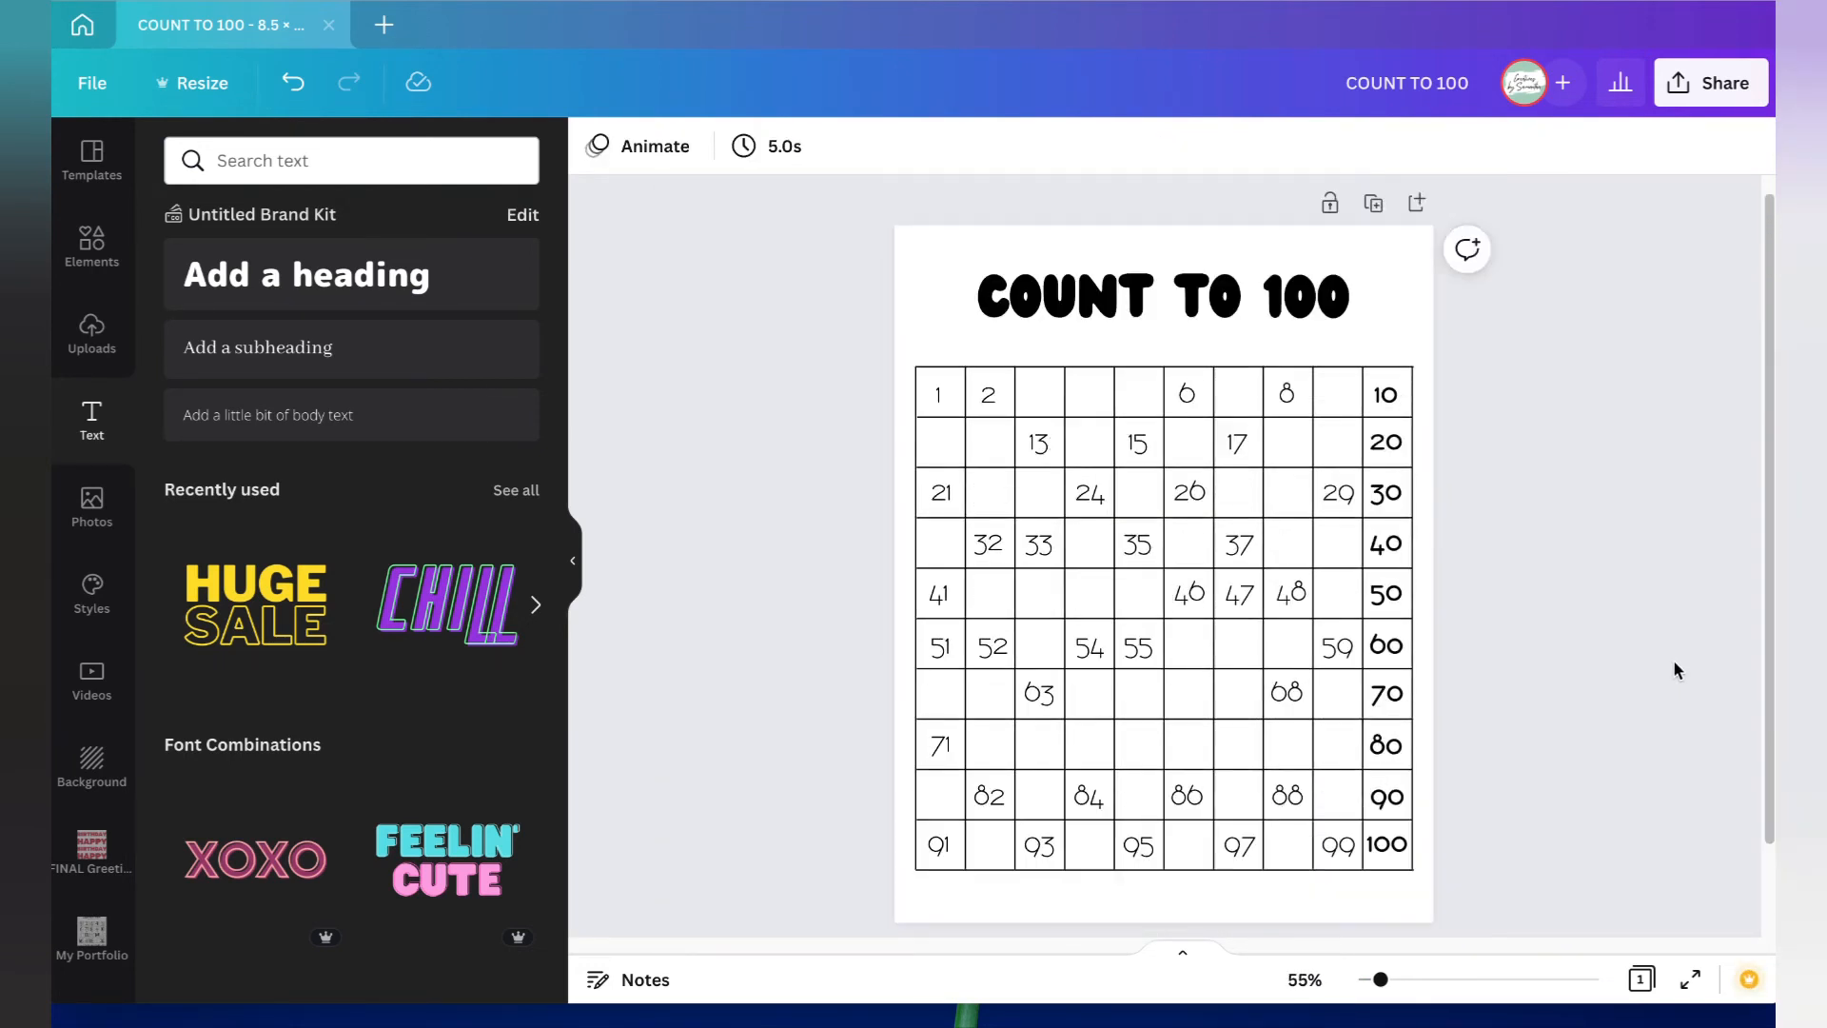
click(322, 296)
drag(1317, 596, 1364, 335)
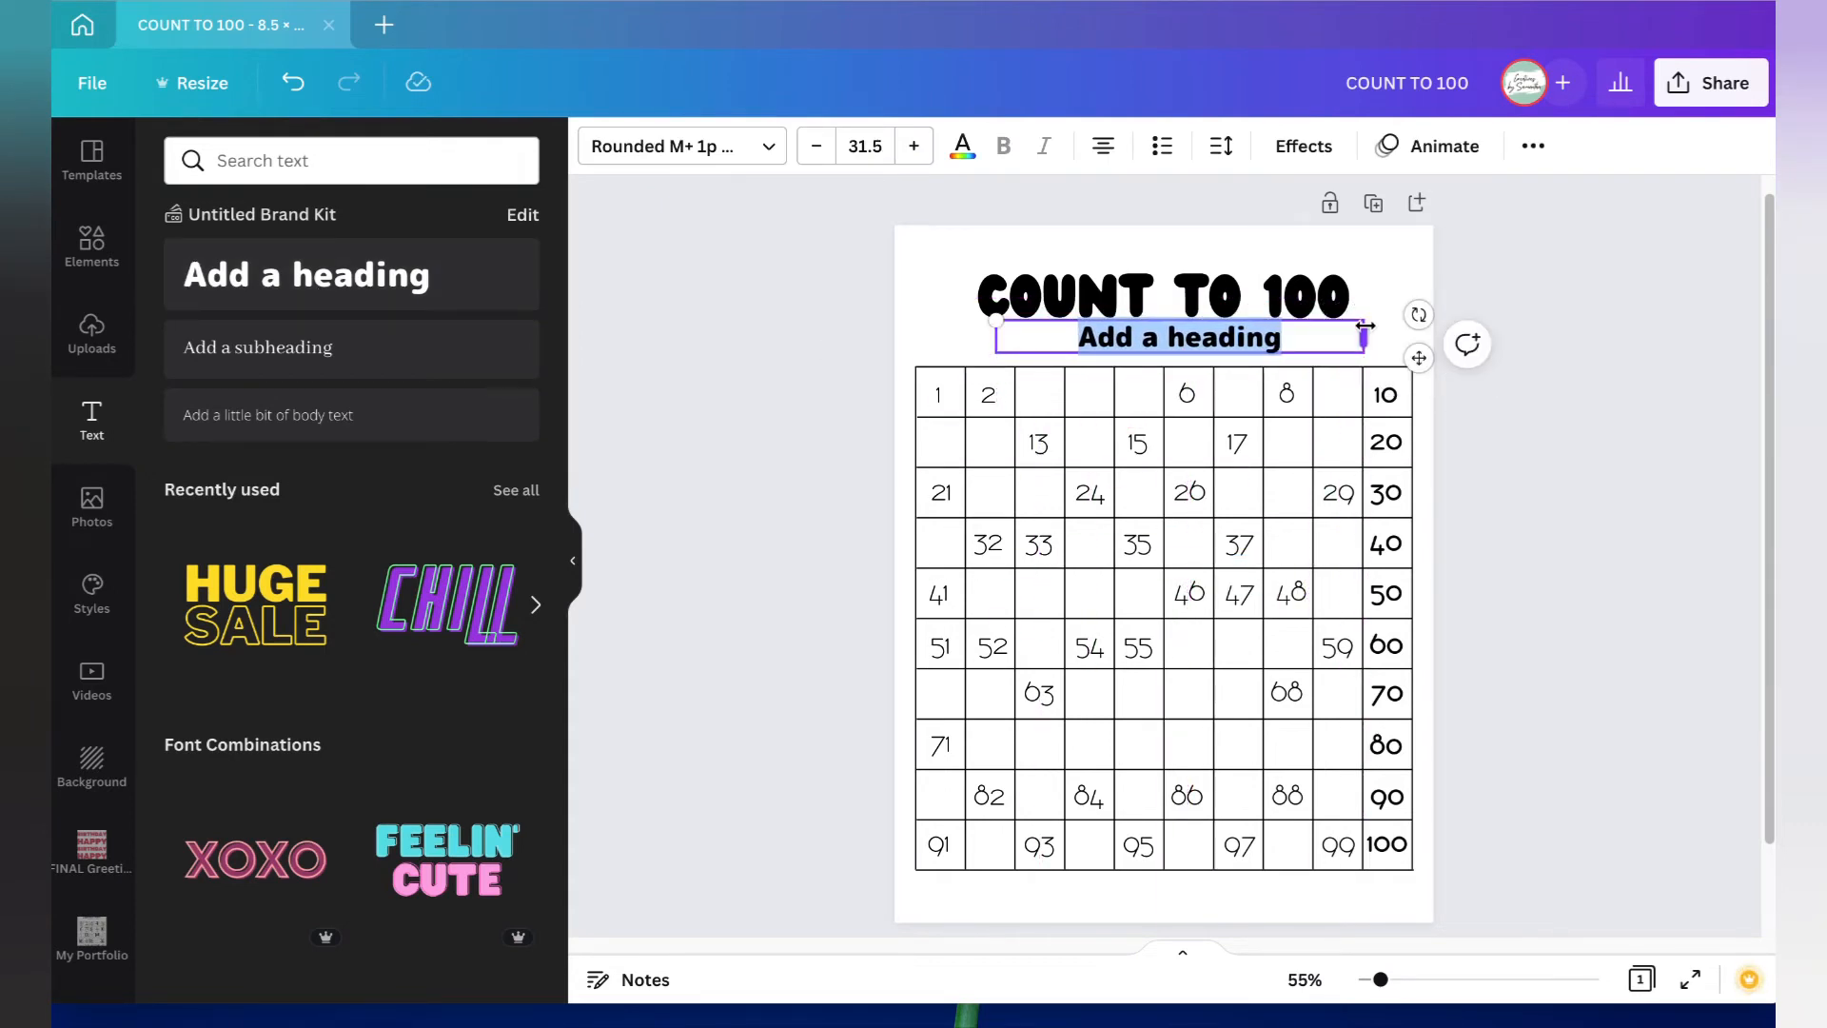
text(FI)
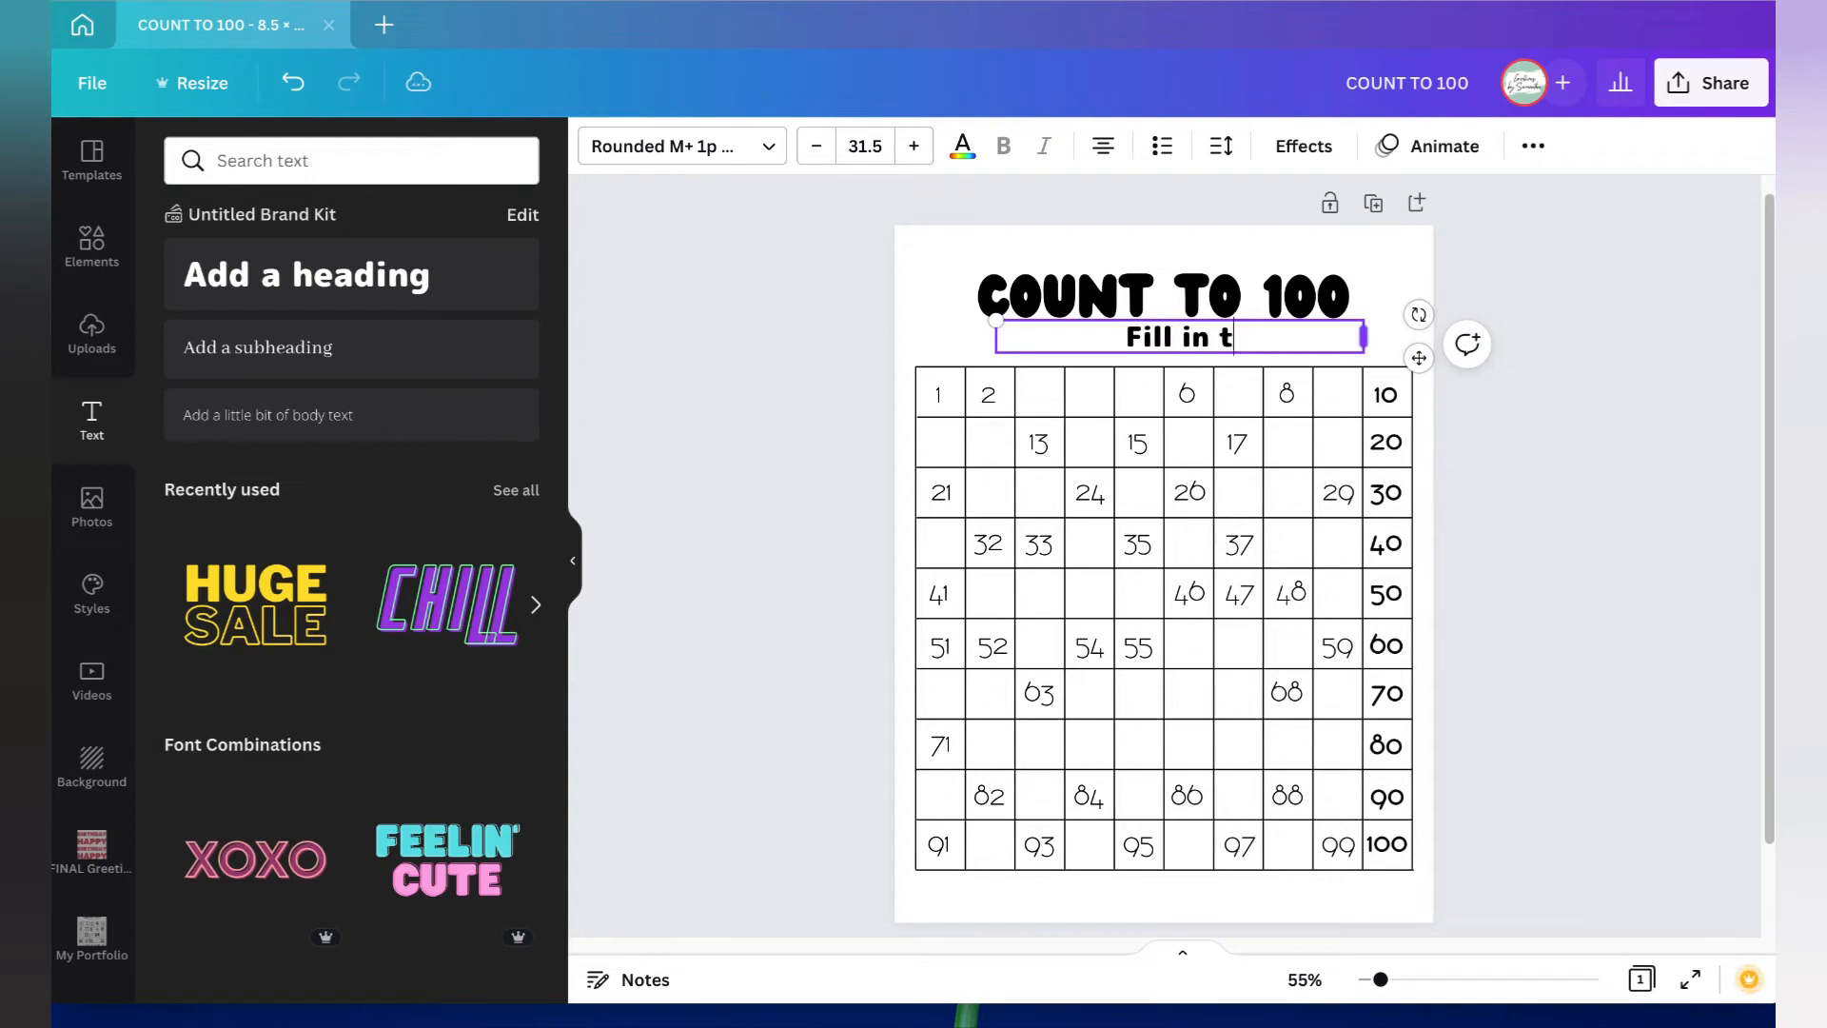
text(ll in the missing numbers)
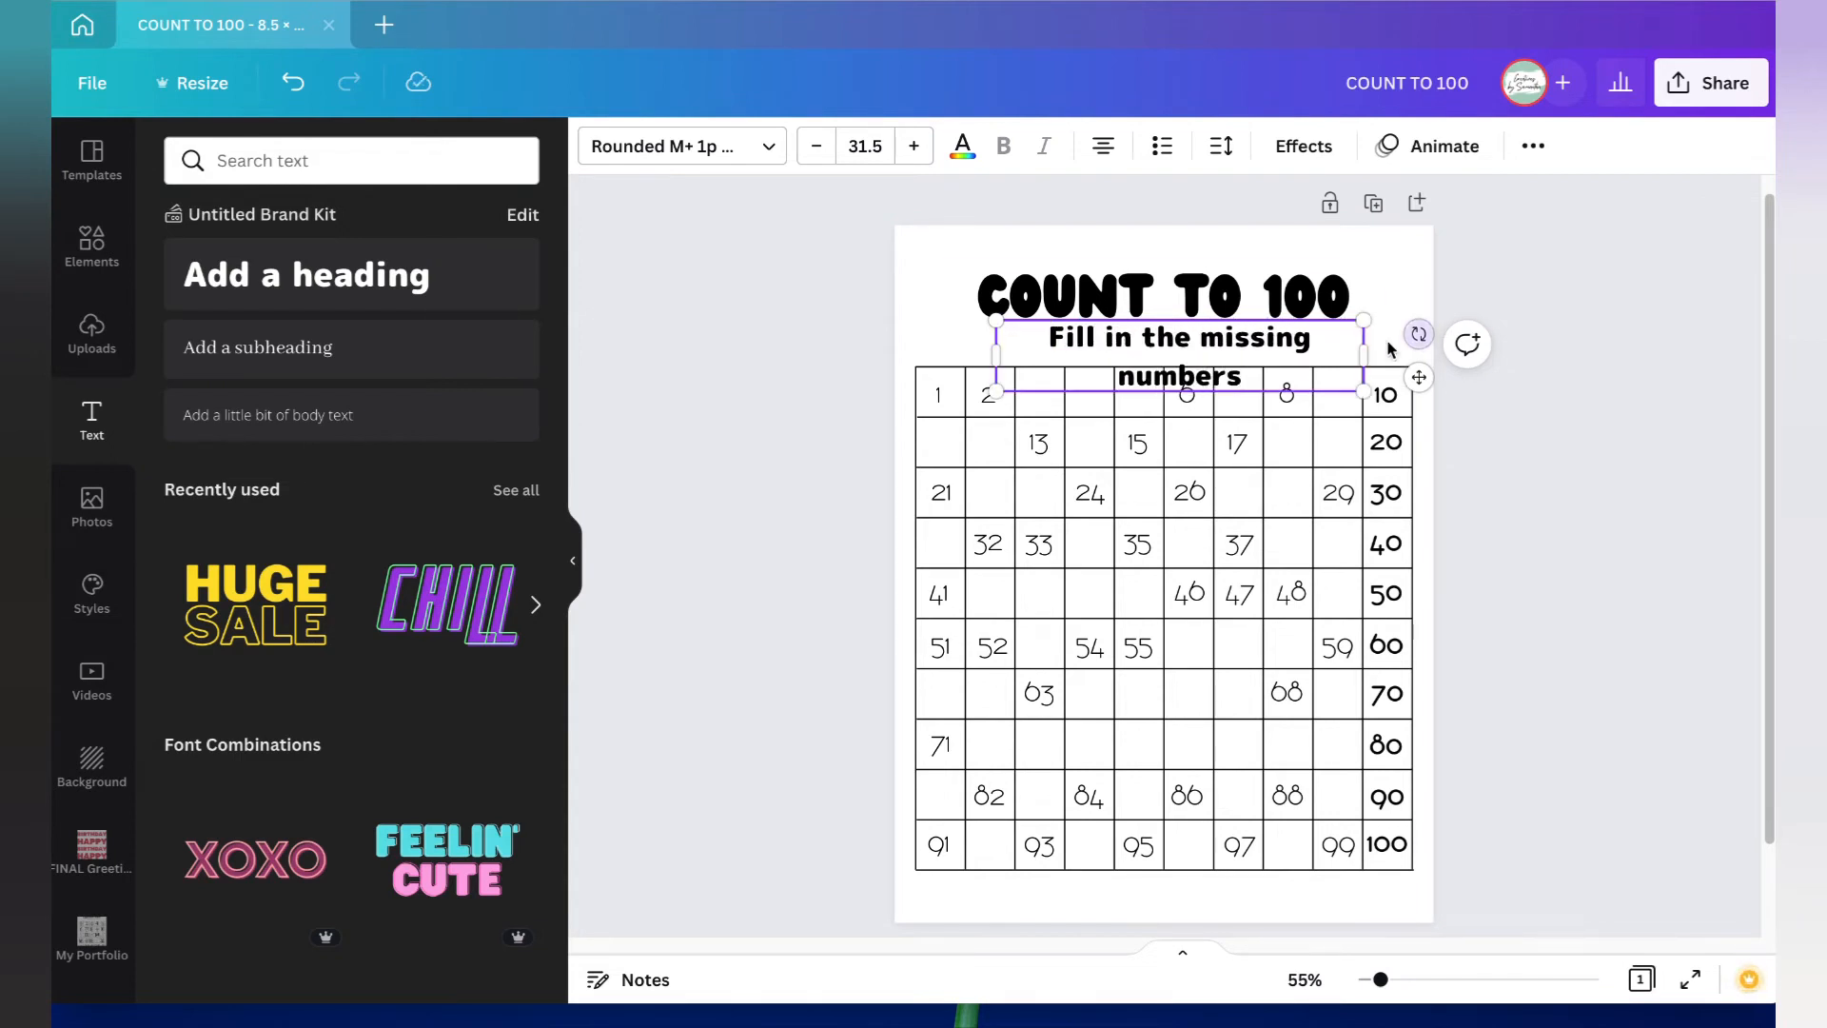
drag(1366, 354, 1412, 354)
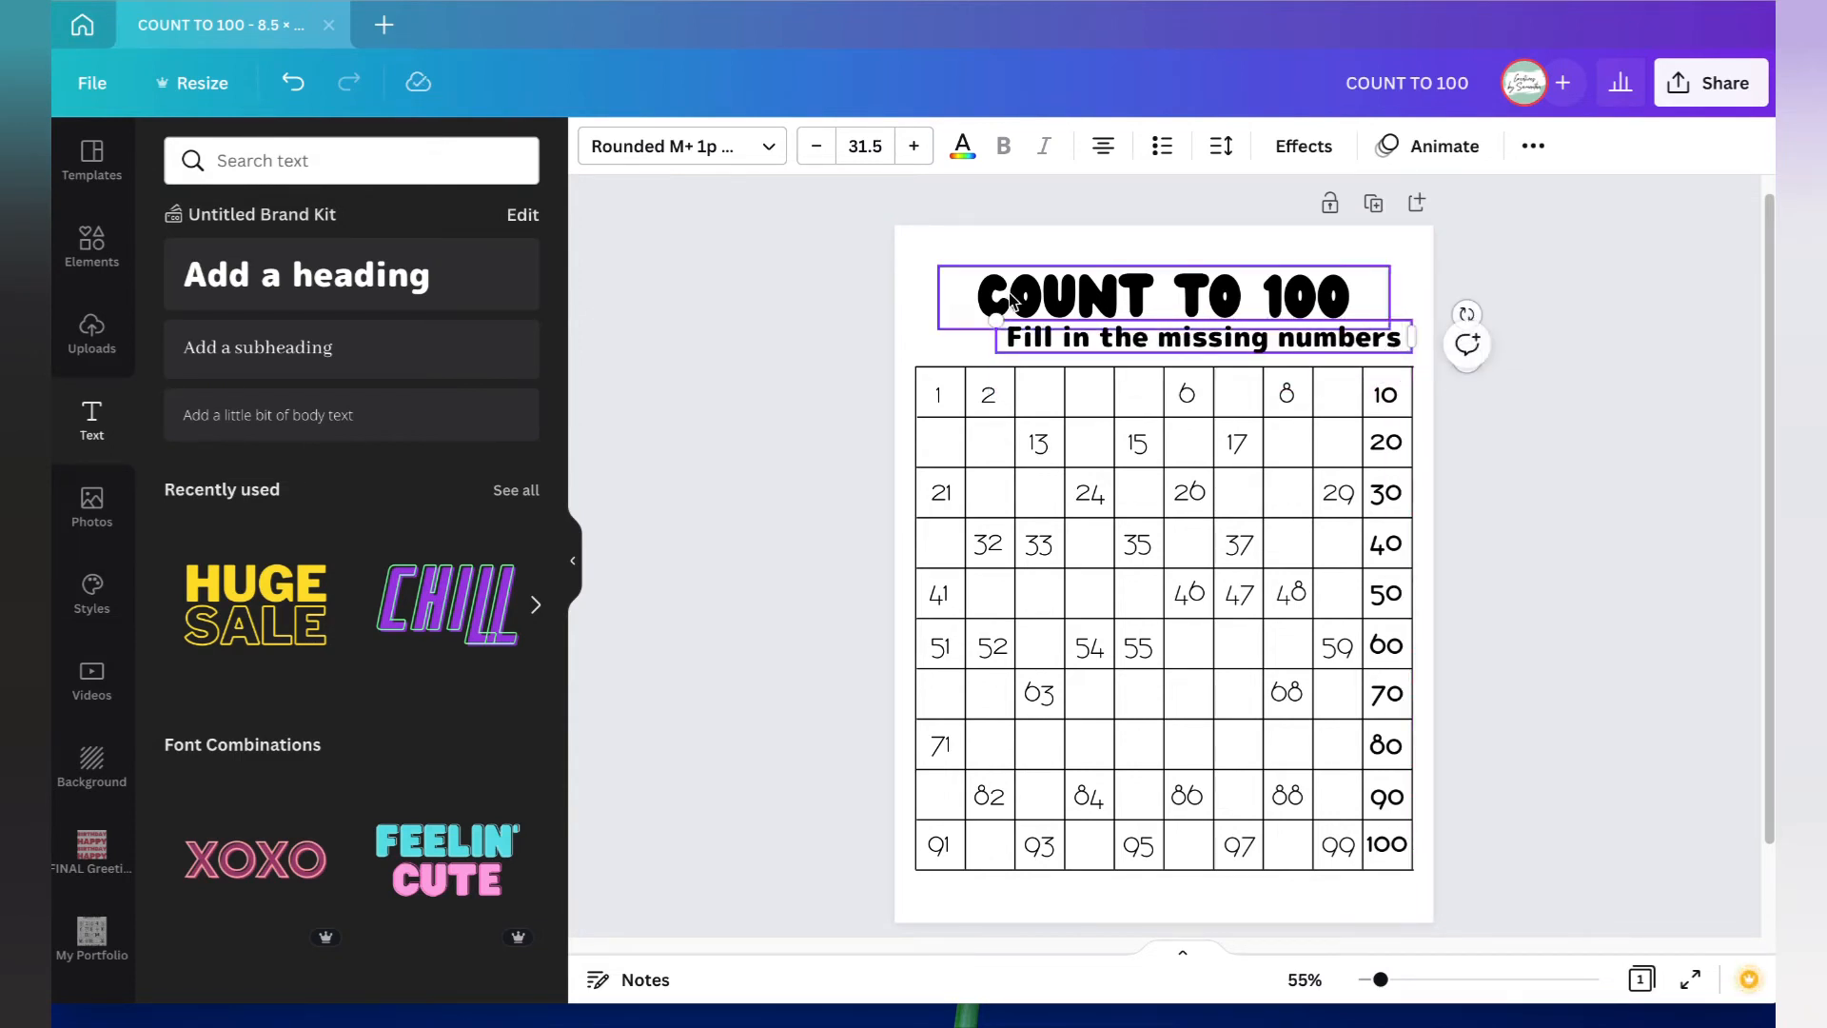
Step: Change the font of the "Fill in the missing numbers" line to KG Primary Penmanship
click(624, 157)
click(510, 160)
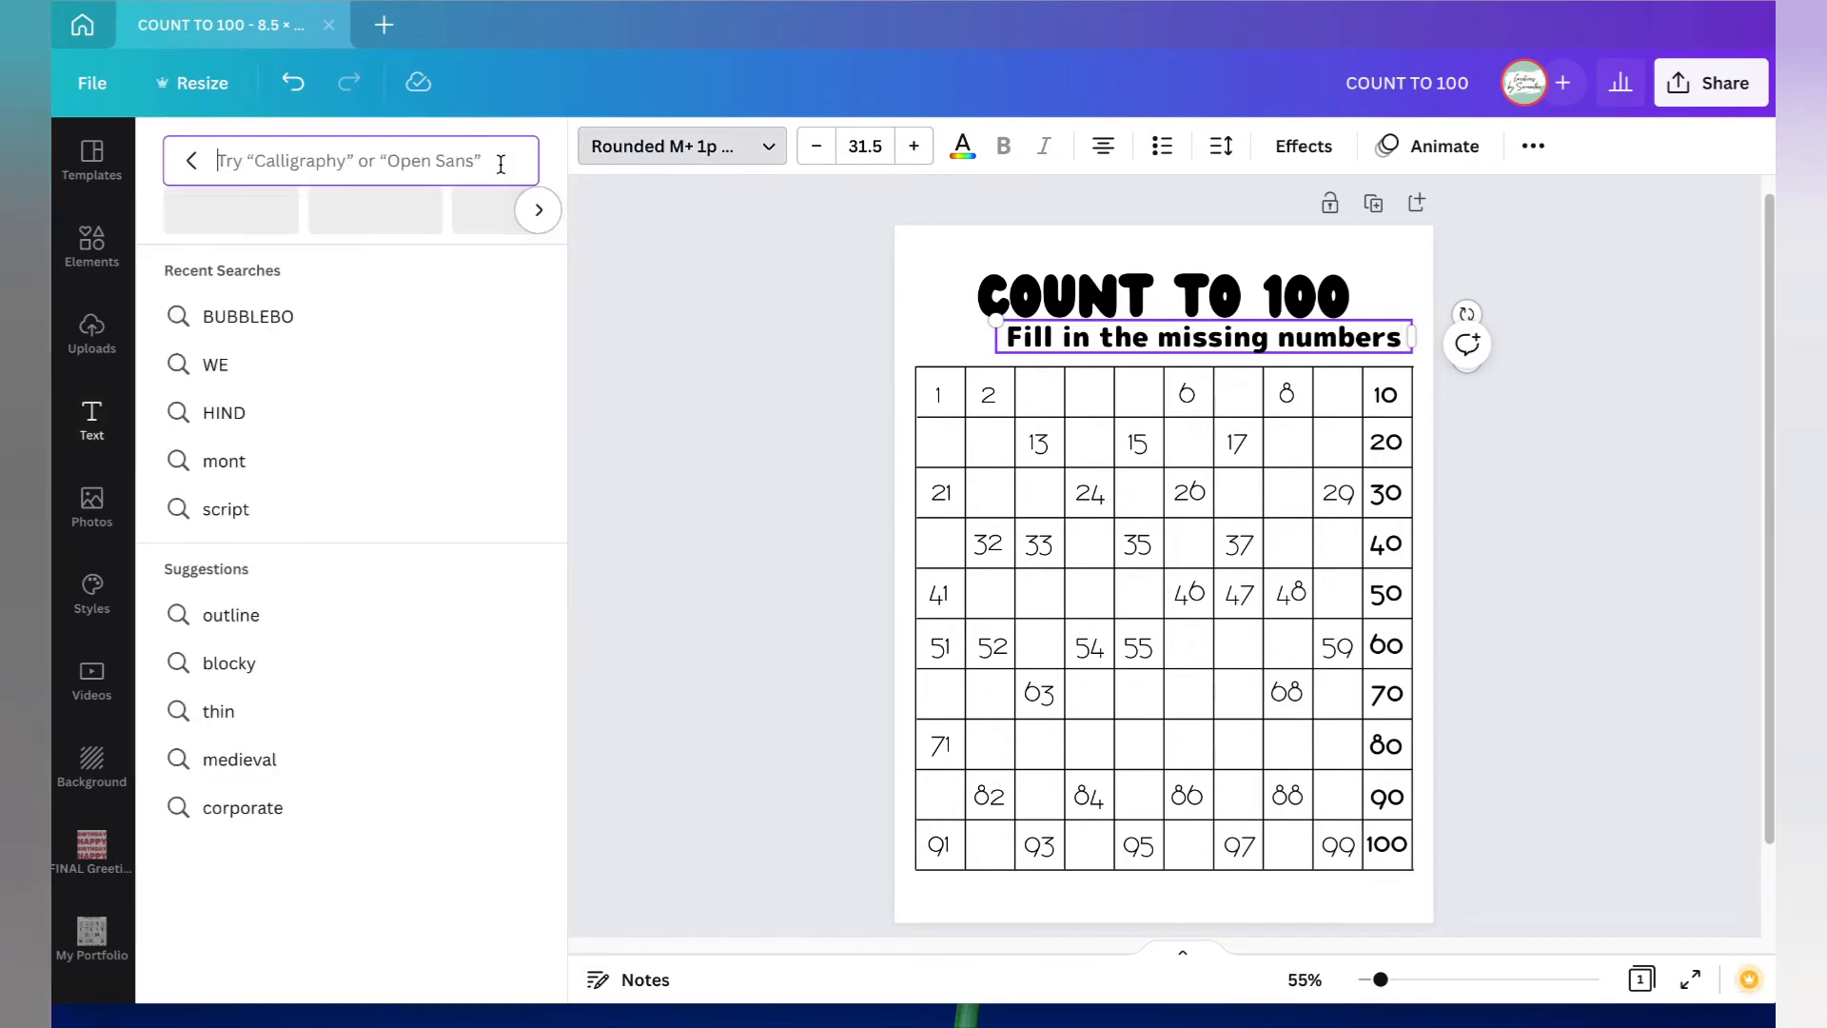
click(186, 157)
click(186, 157)
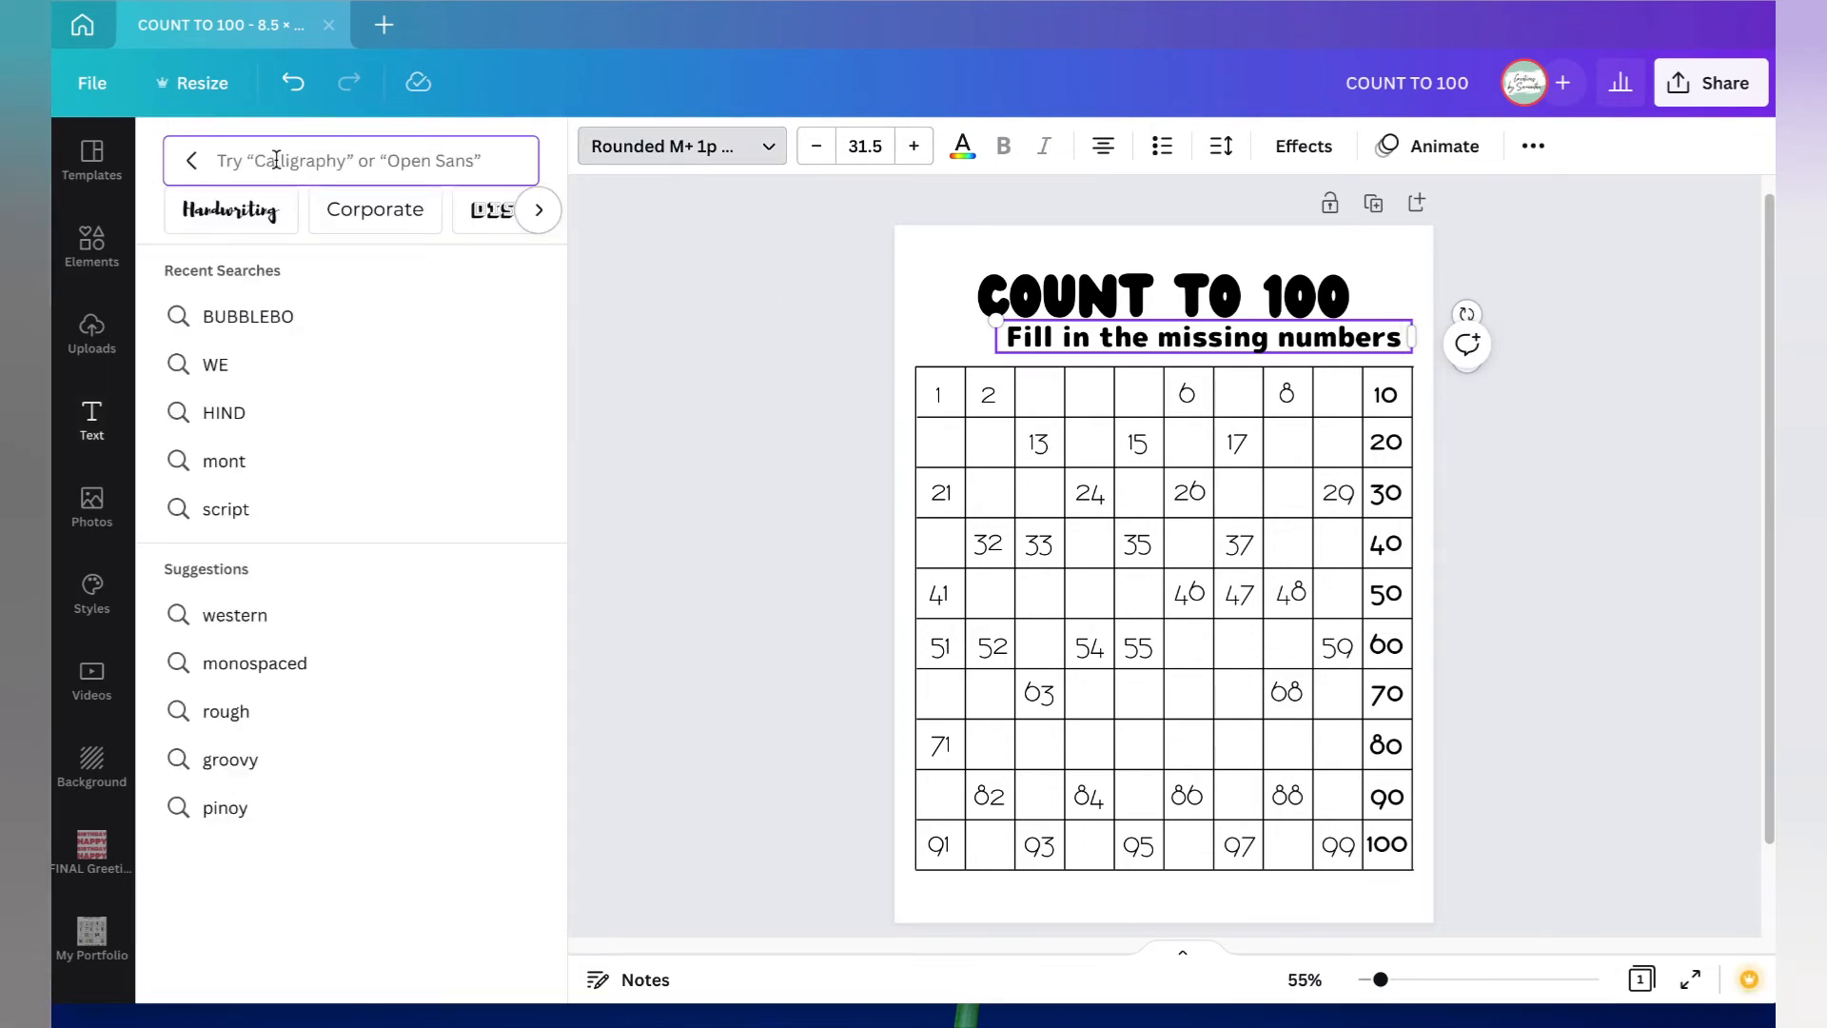
text(kg prim)
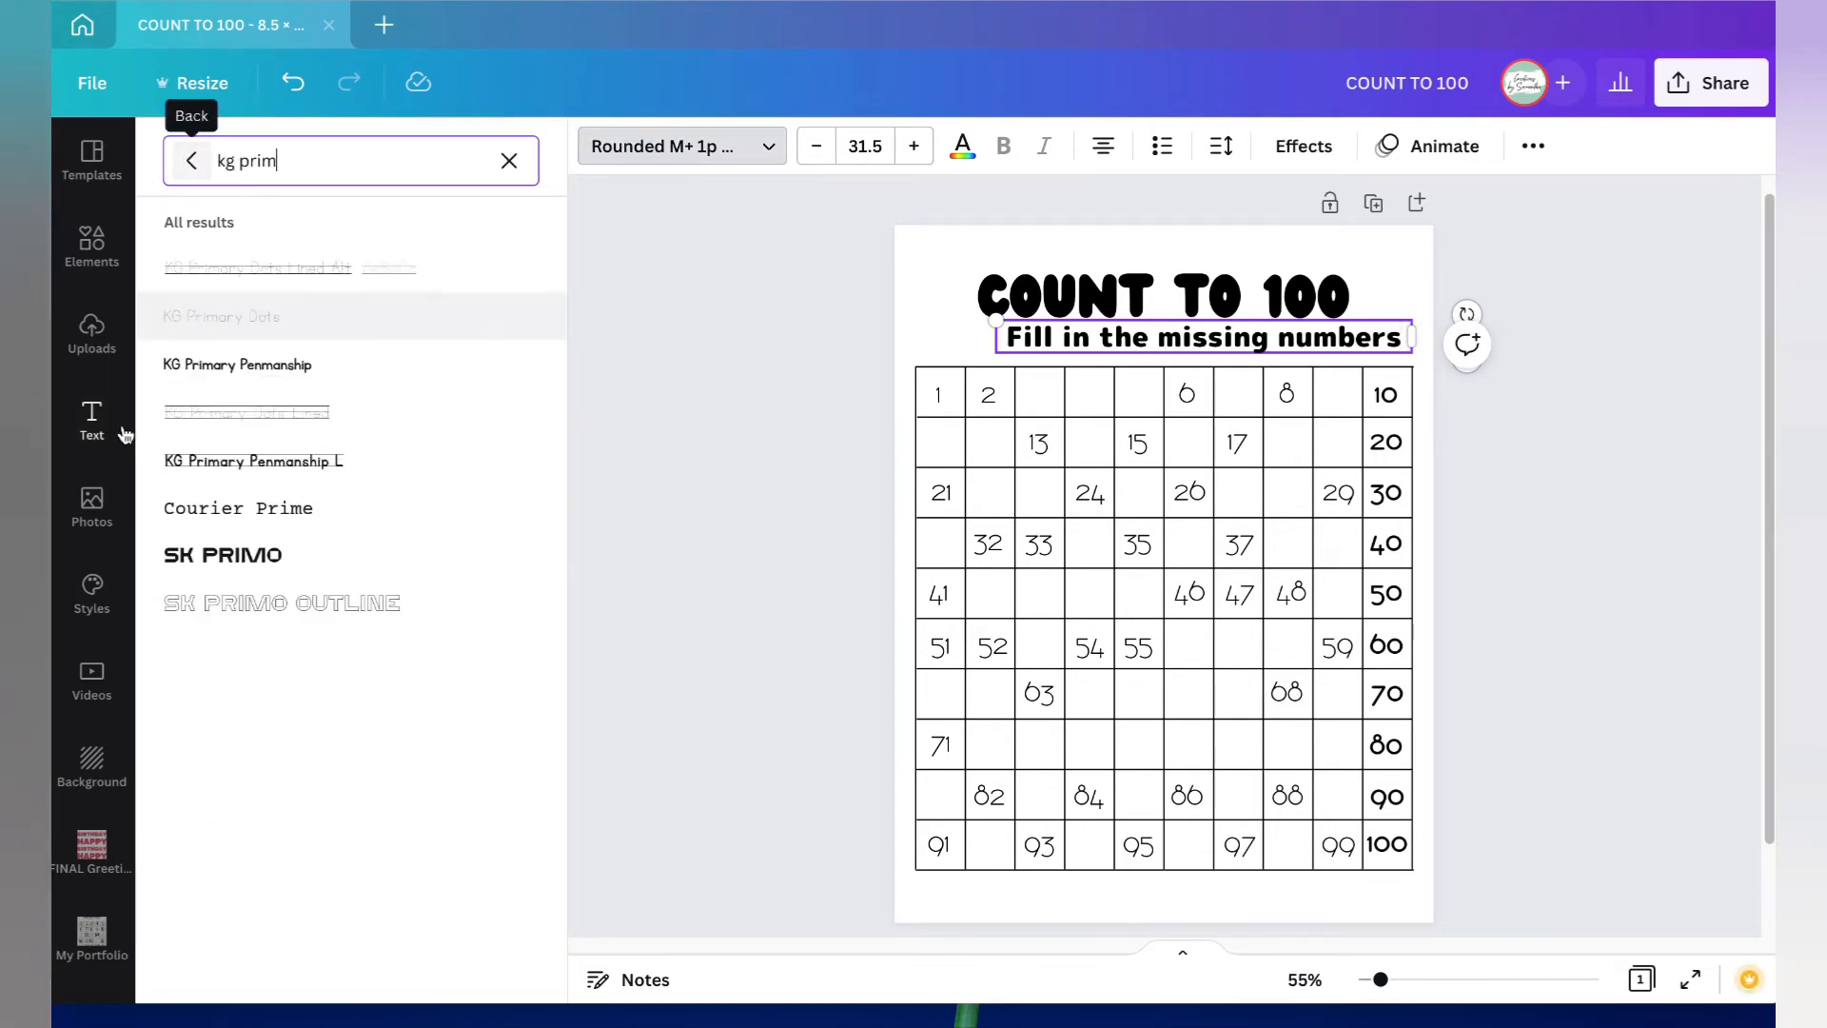
click(281, 366)
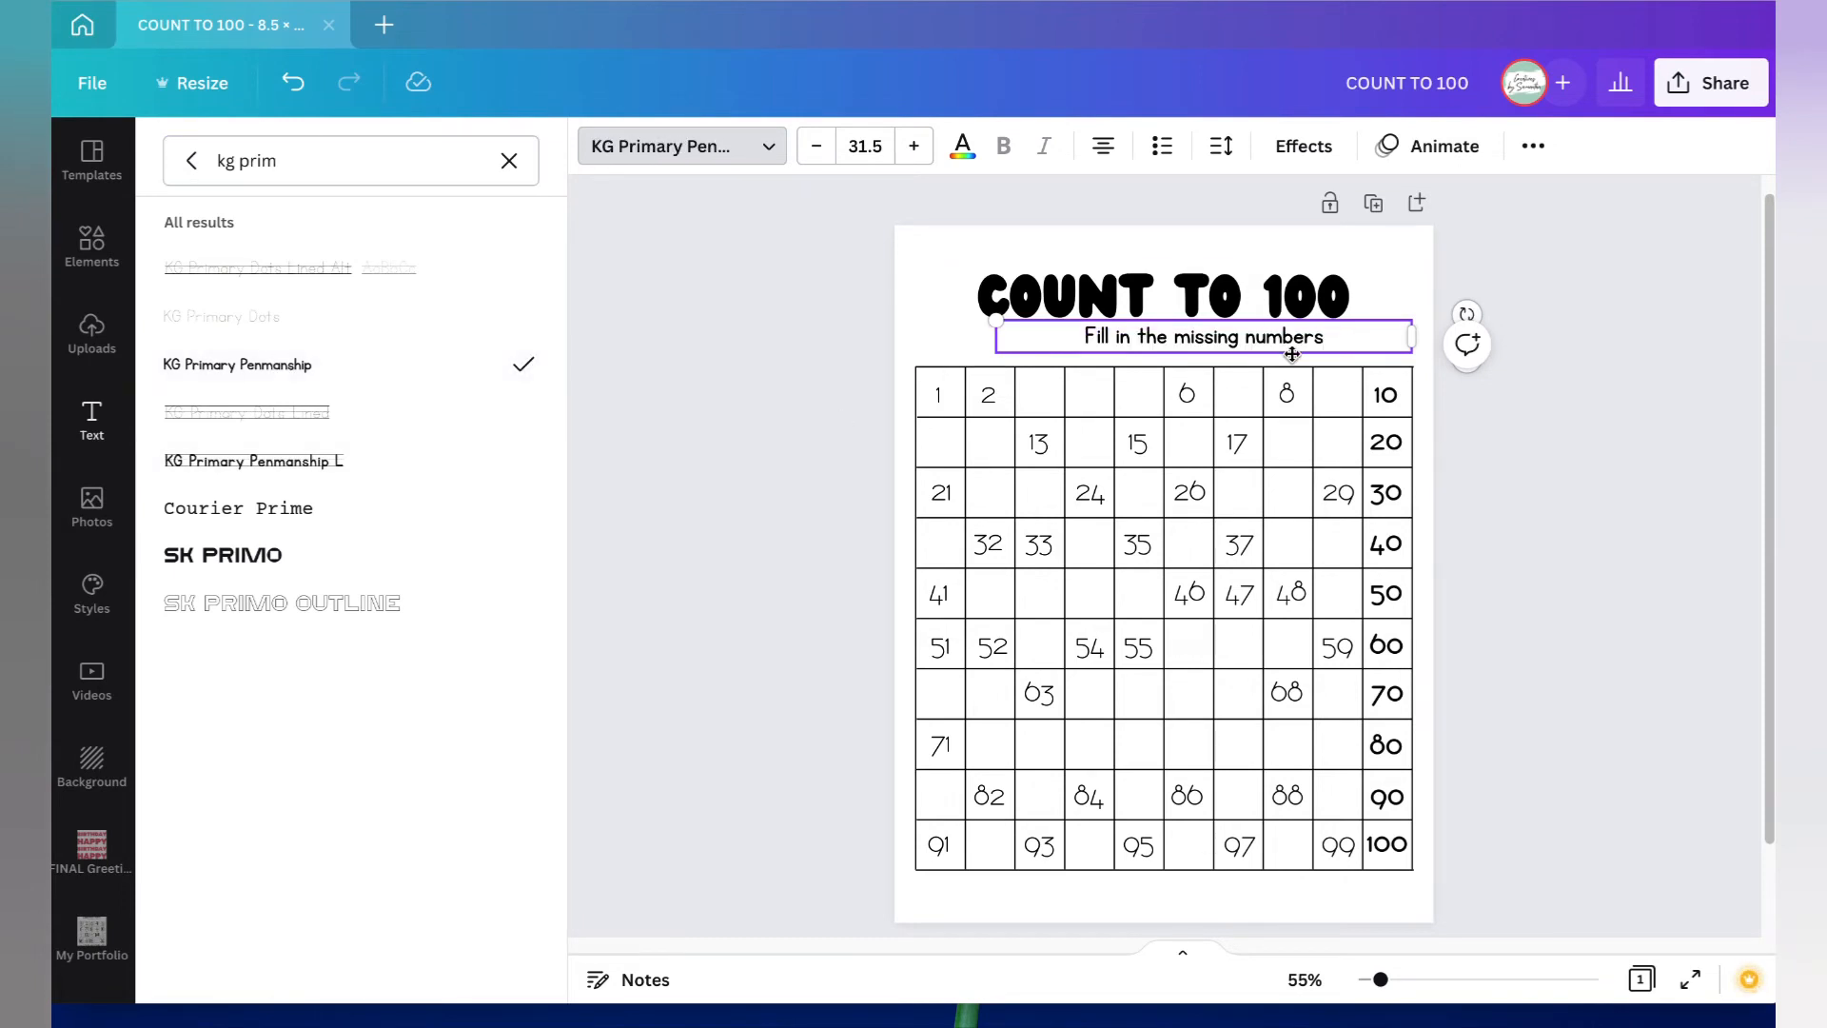
Step: Set the instruction line's font size to 36 and nudge it slightly closer to the title
click(875, 145)
click(913, 146)
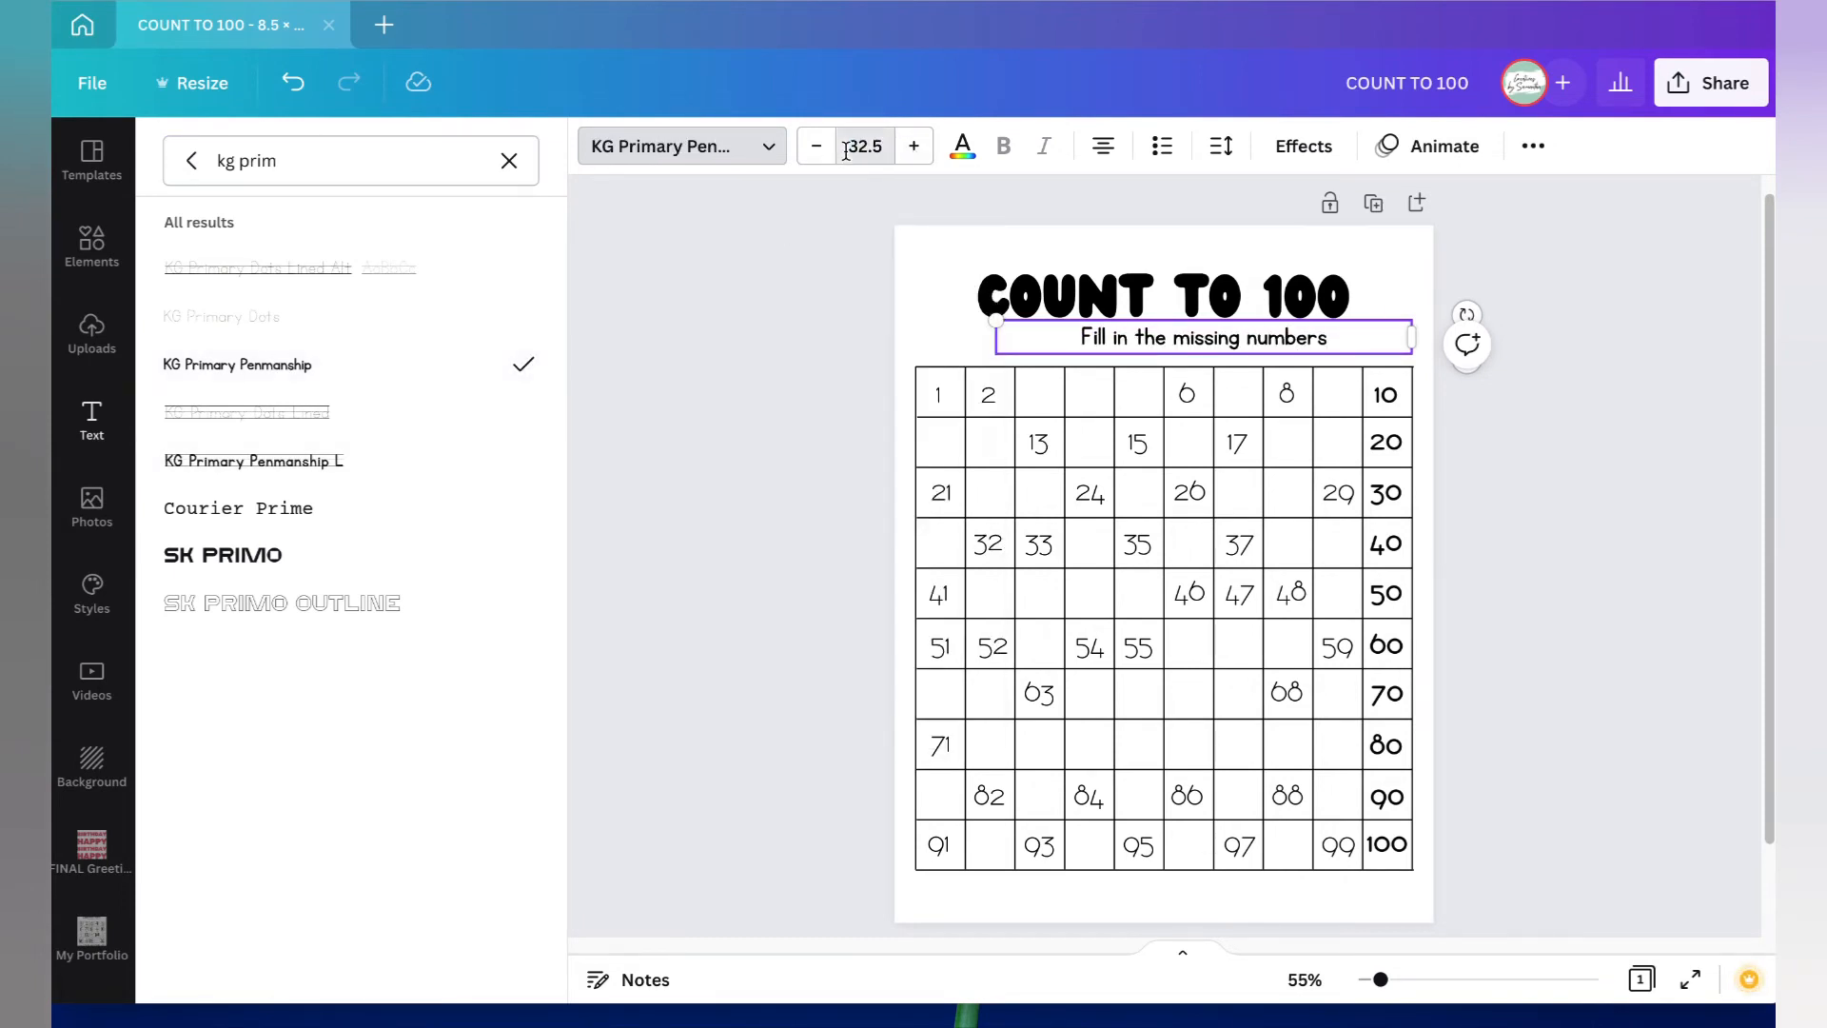
click(848, 148)
click(914, 147)
click(914, 149)
click(914, 148)
click(915, 148)
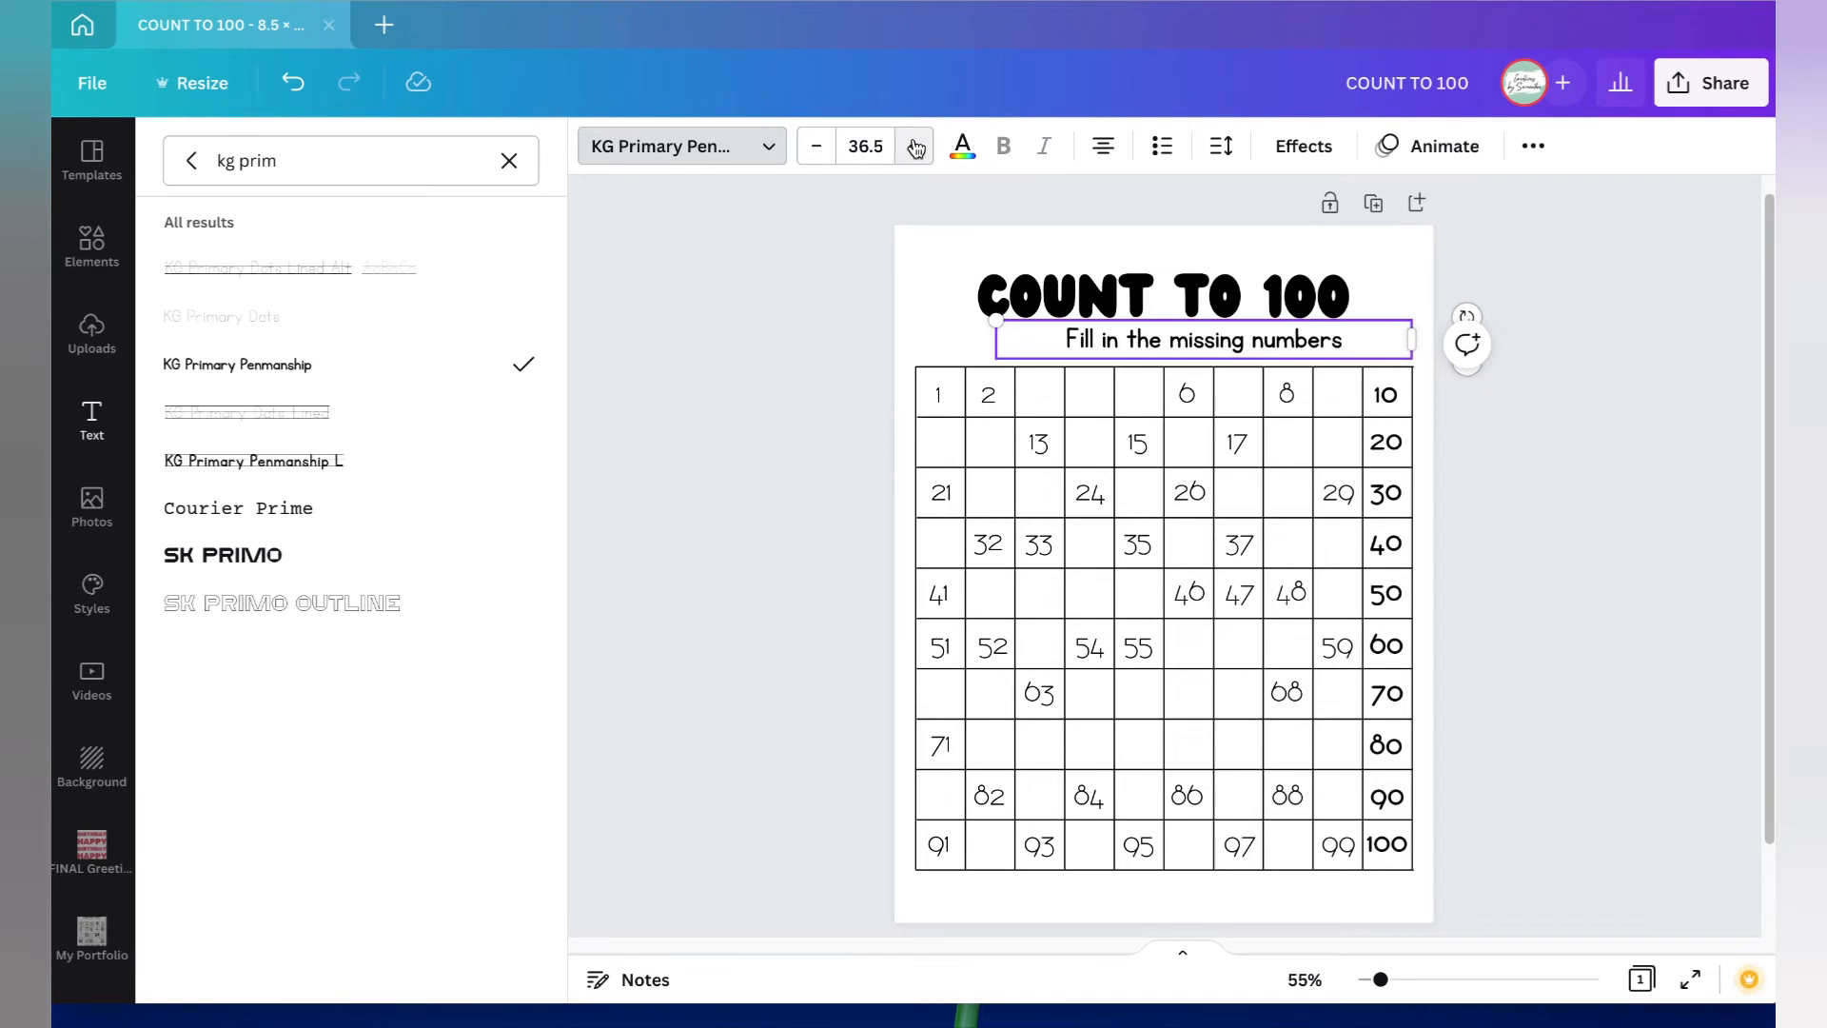
click(870, 146)
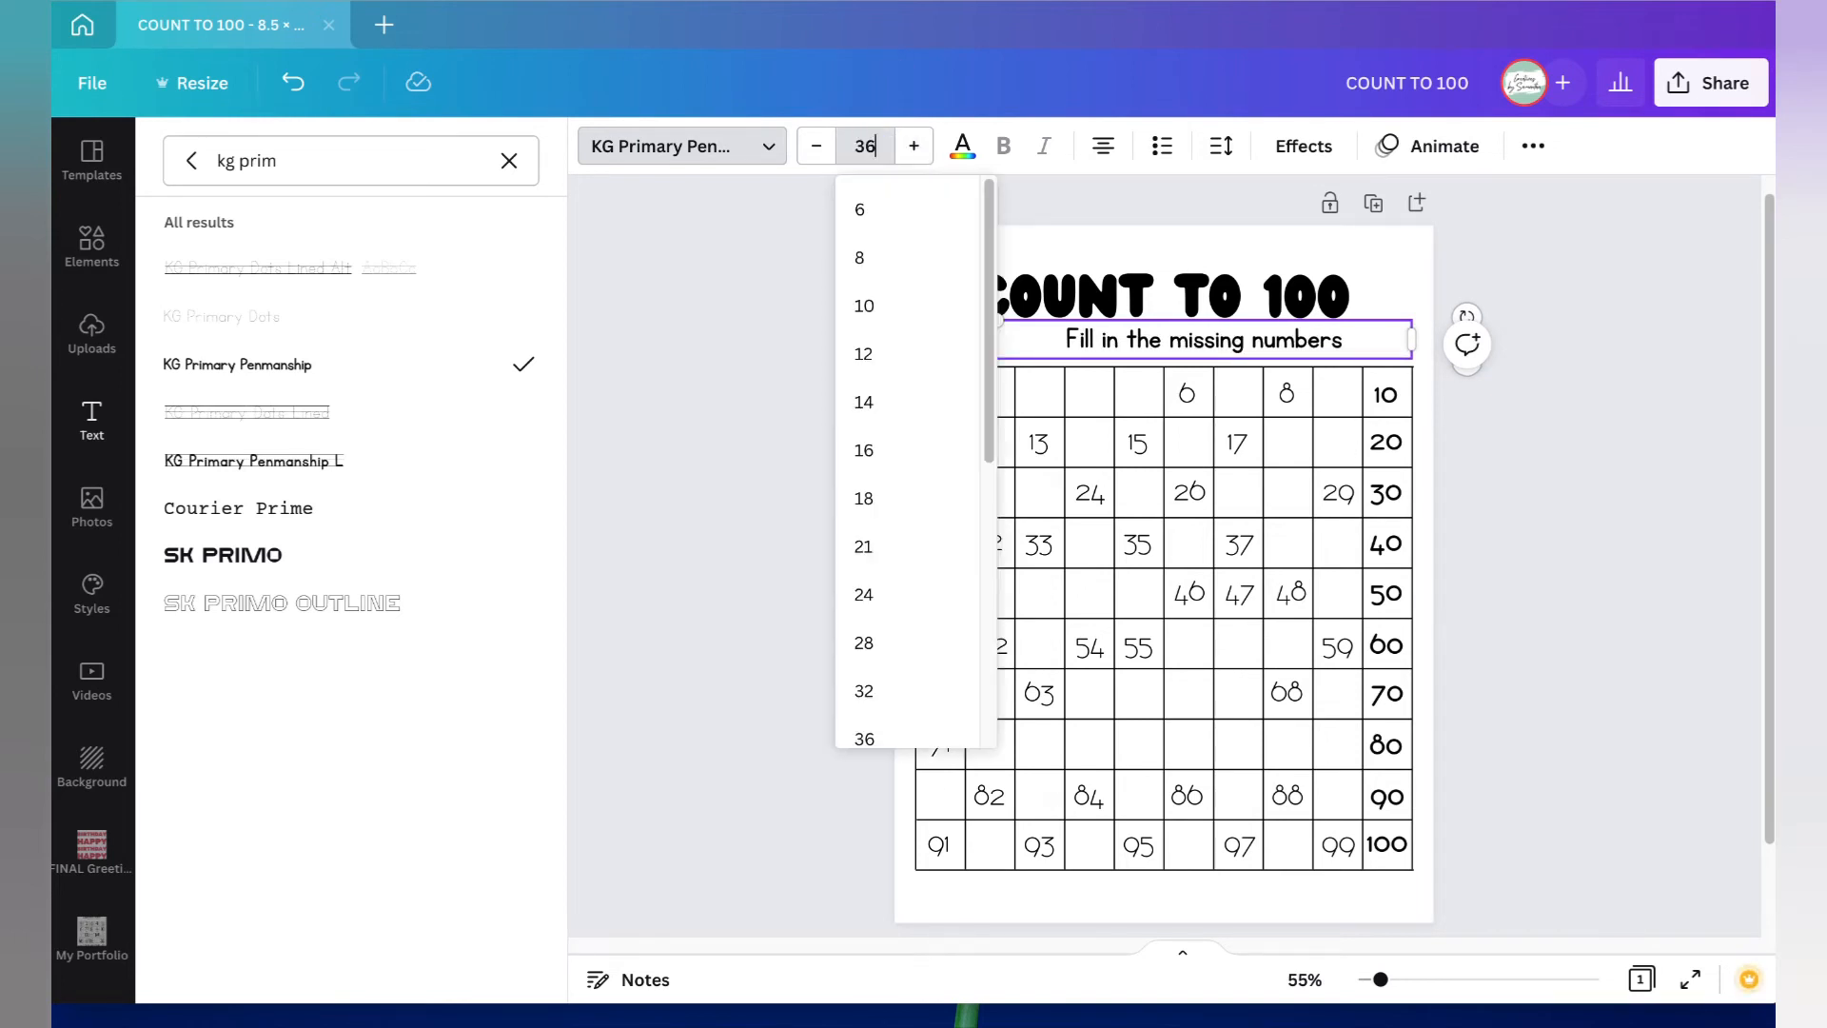
key(Return)
click(1513, 424)
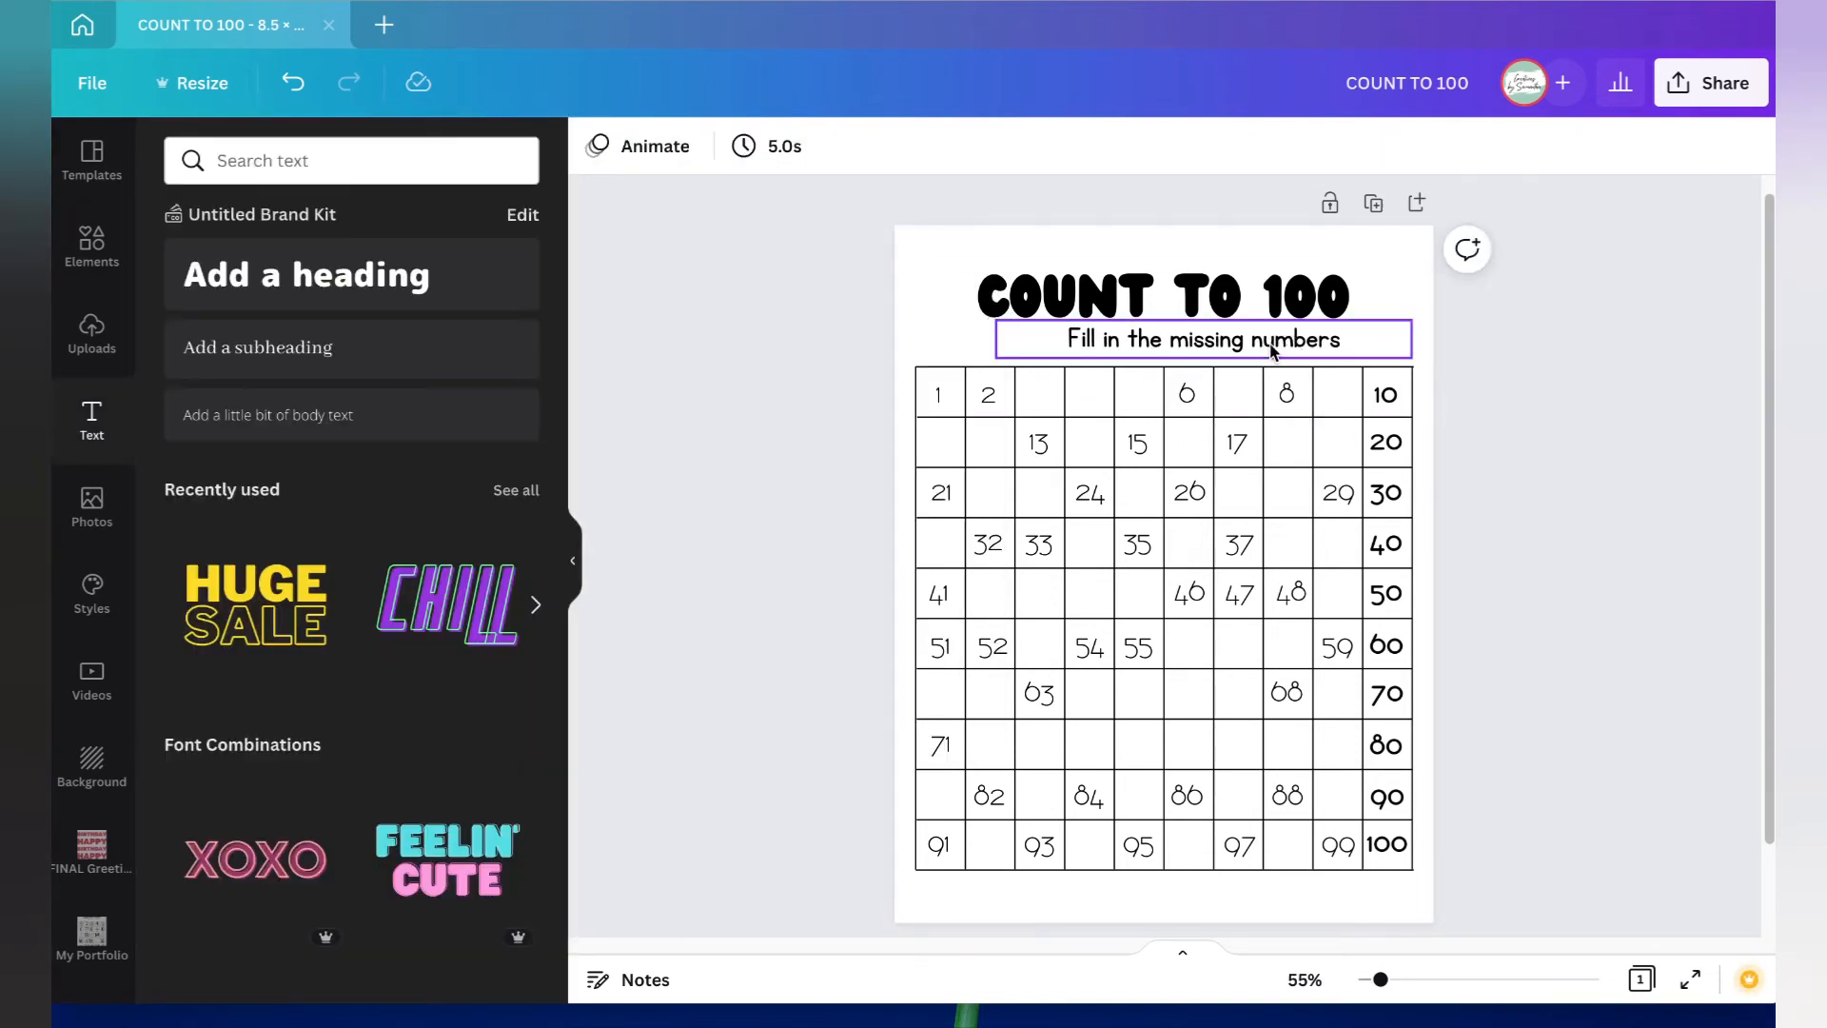
drag(1269, 347, 1271, 341)
click(1628, 291)
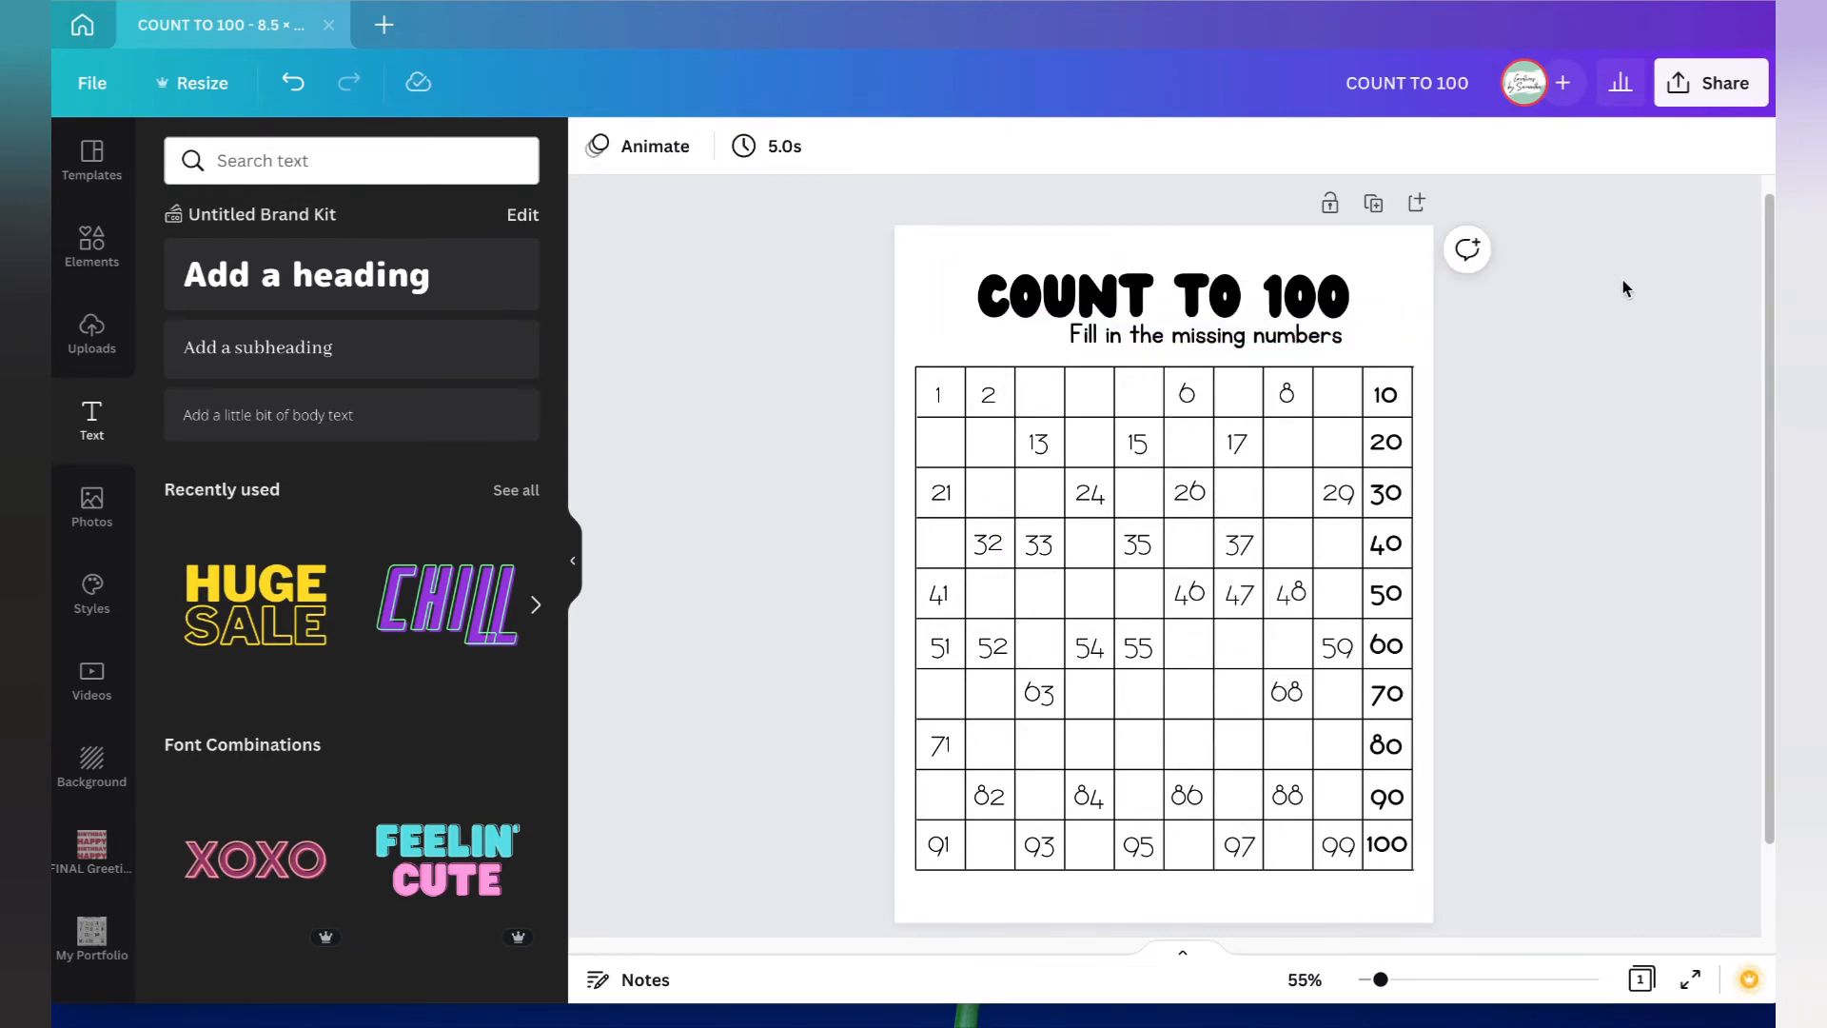
Step: Search the elements for "pencil holder line art" and place the cup with ruler and brushes, scaled small, at the title's right end
click(119, 243)
click(414, 168)
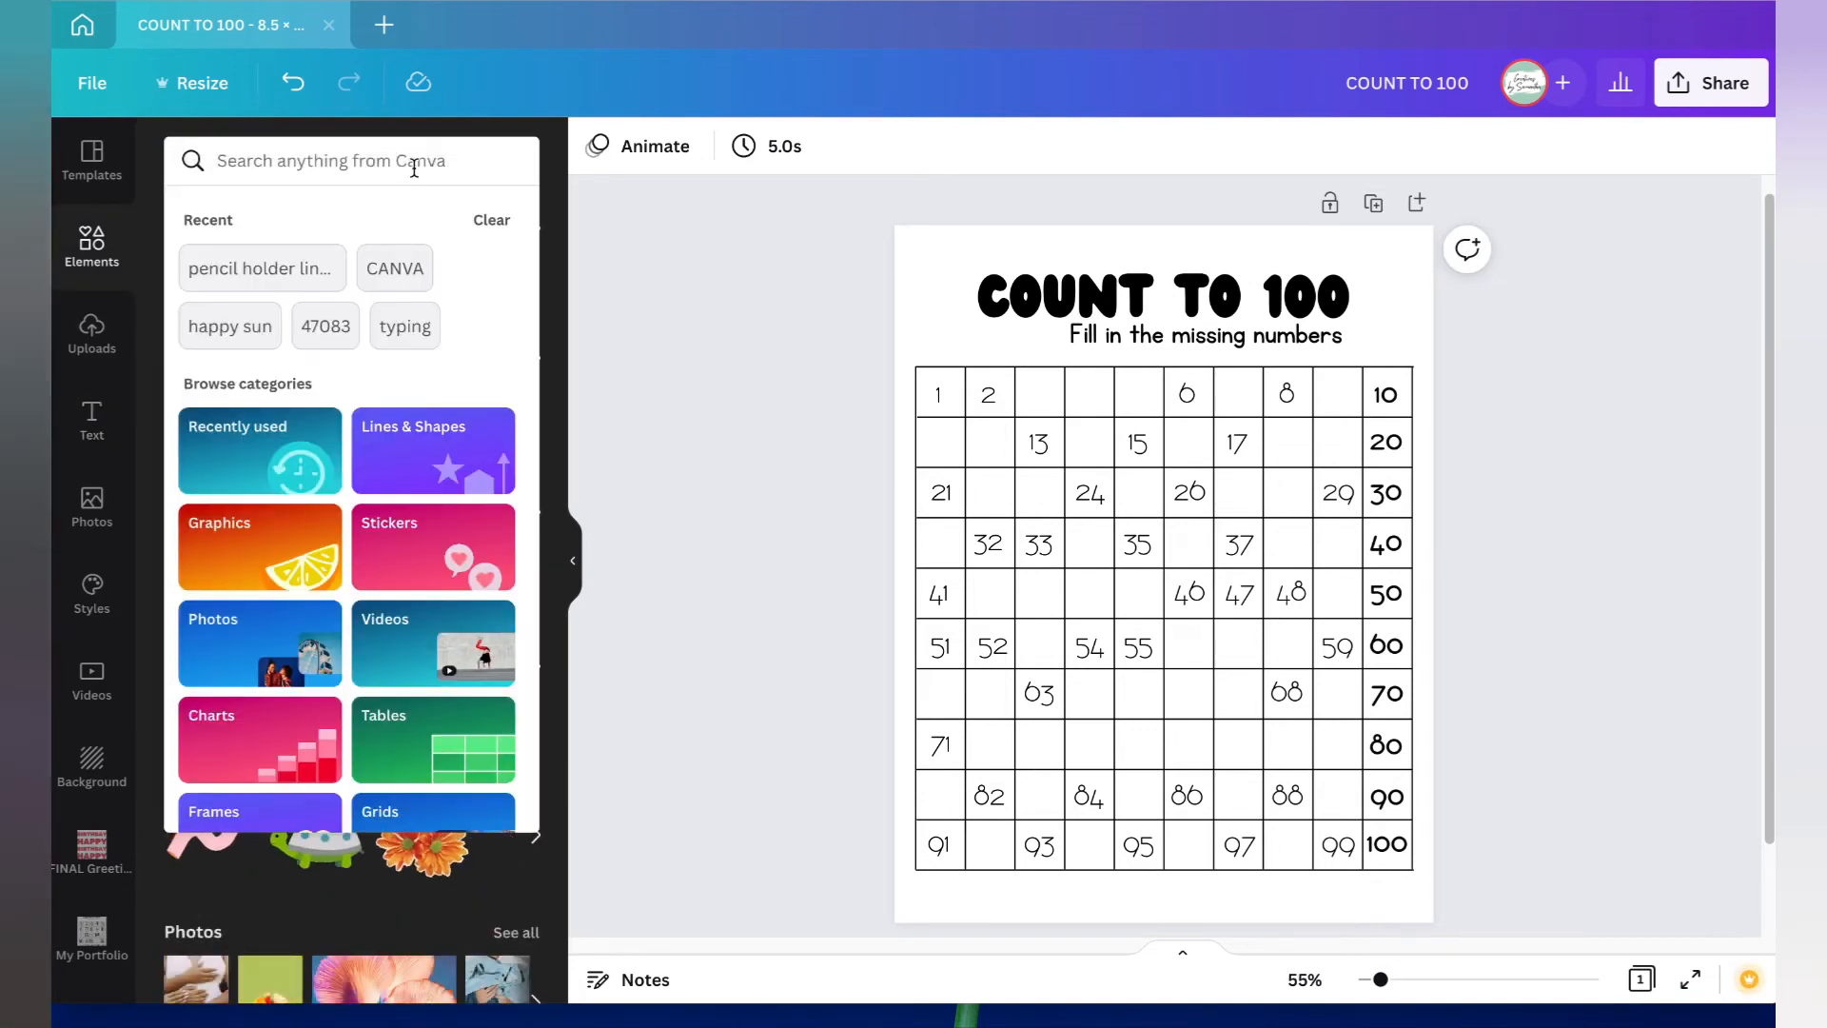
text(penci)
click(219, 269)
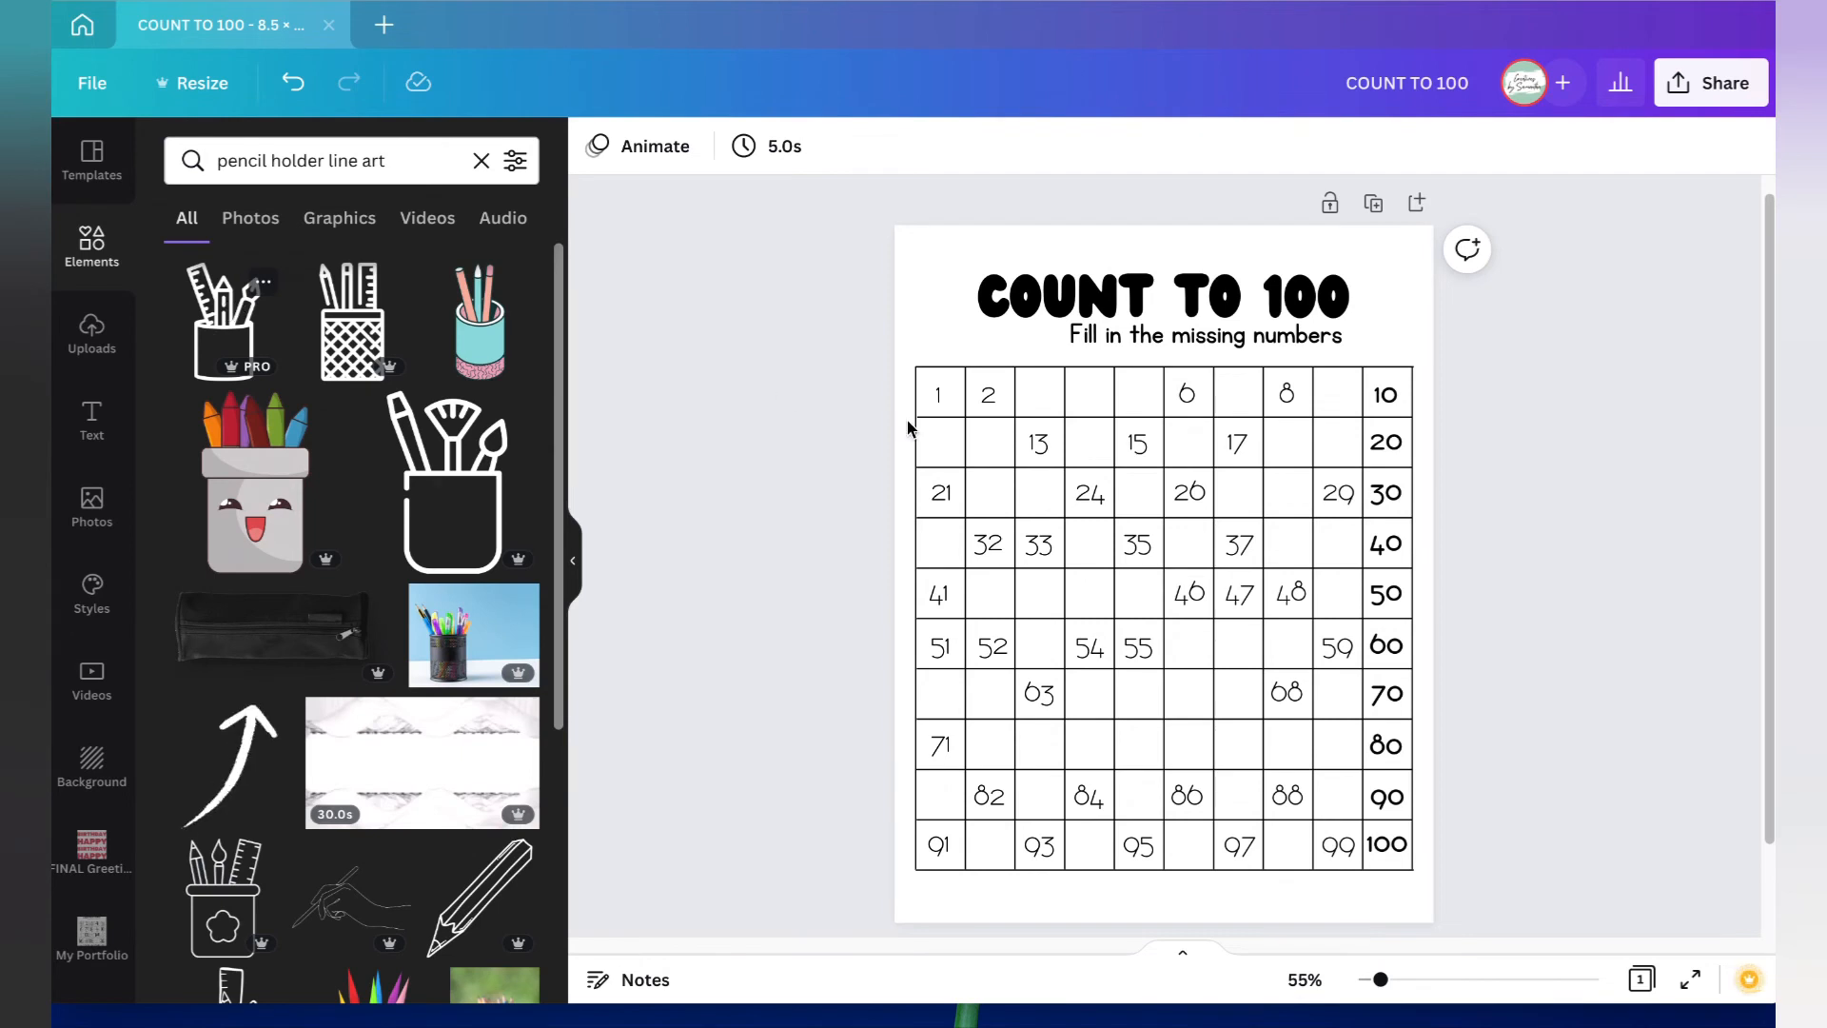
click(223, 319)
mouse_move(1310, 428)
mouse_down()
mouse_move(1387, 367)
mouse_move(1318, 299)
mouse_move(1337, 347)
mouse_move(1322, 327)
mouse_up()
mouse_move(1377, 285)
mouse_down()
mouse_move(1379, 309)
mouse_move(1375, 262)
mouse_up()
key(ctrl+z)
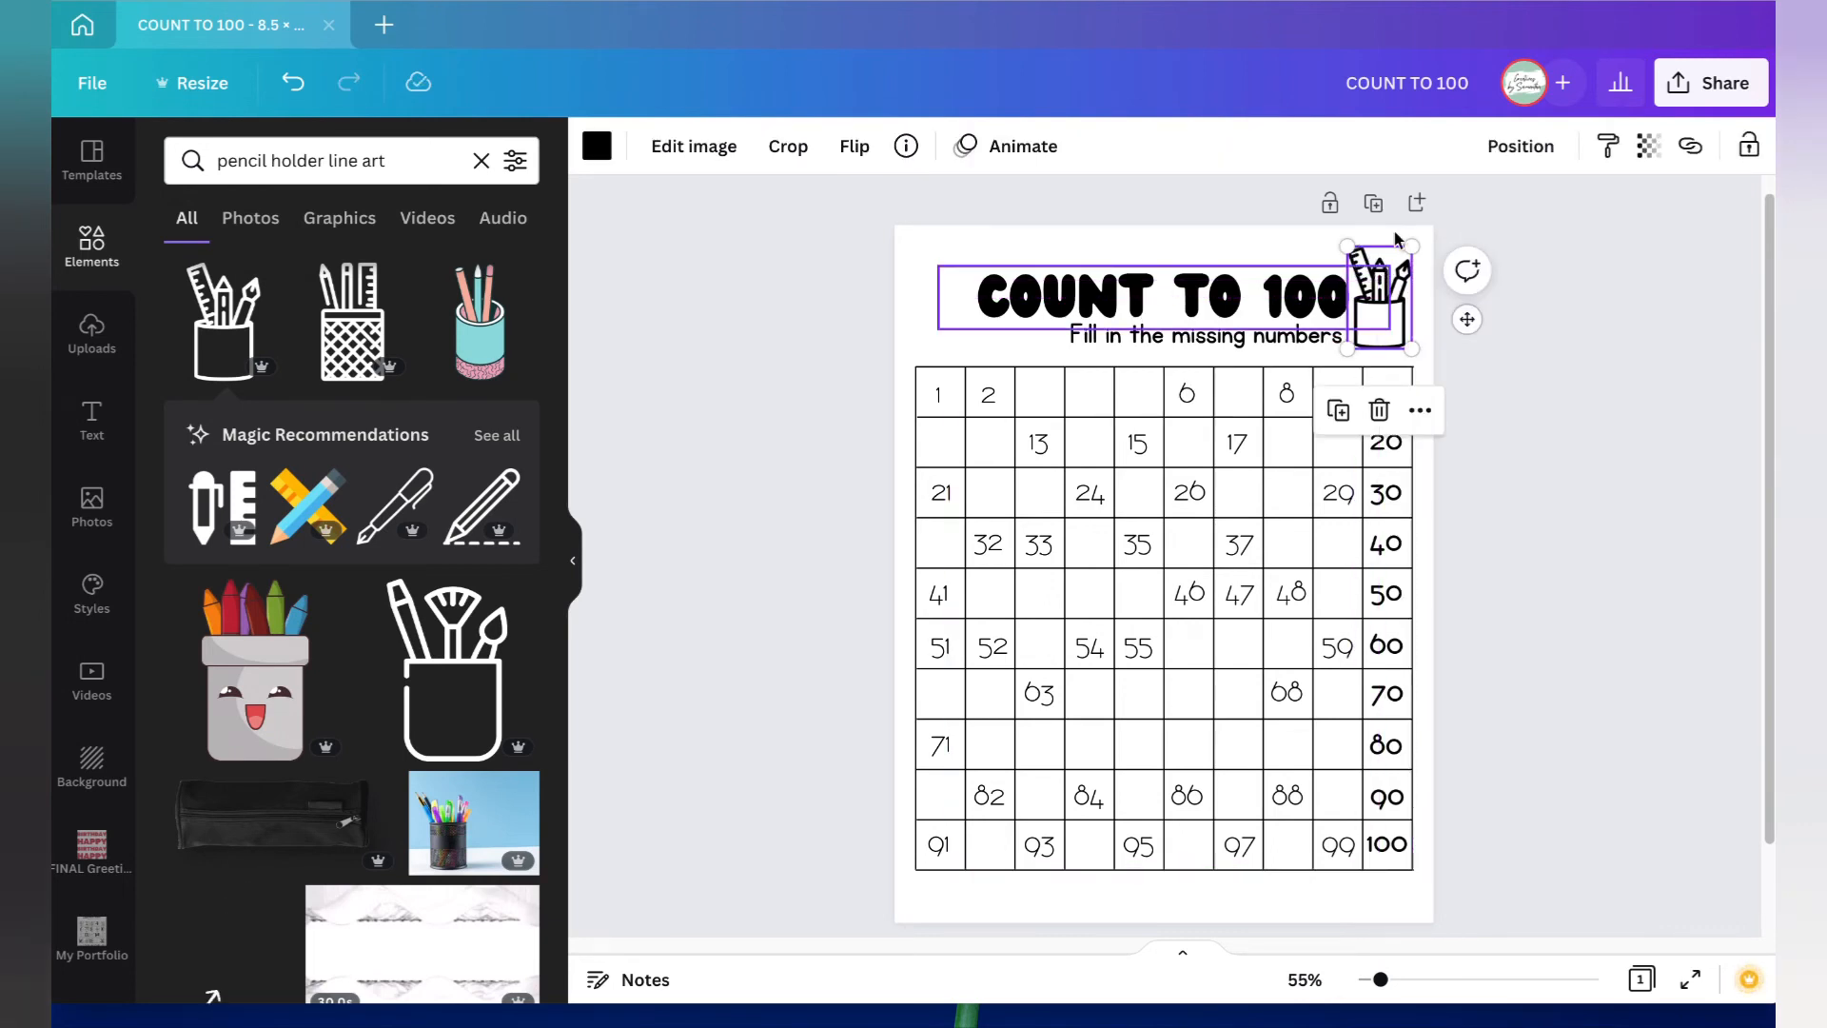
Step: Flip the pencil holder graphic horizontally
click(856, 144)
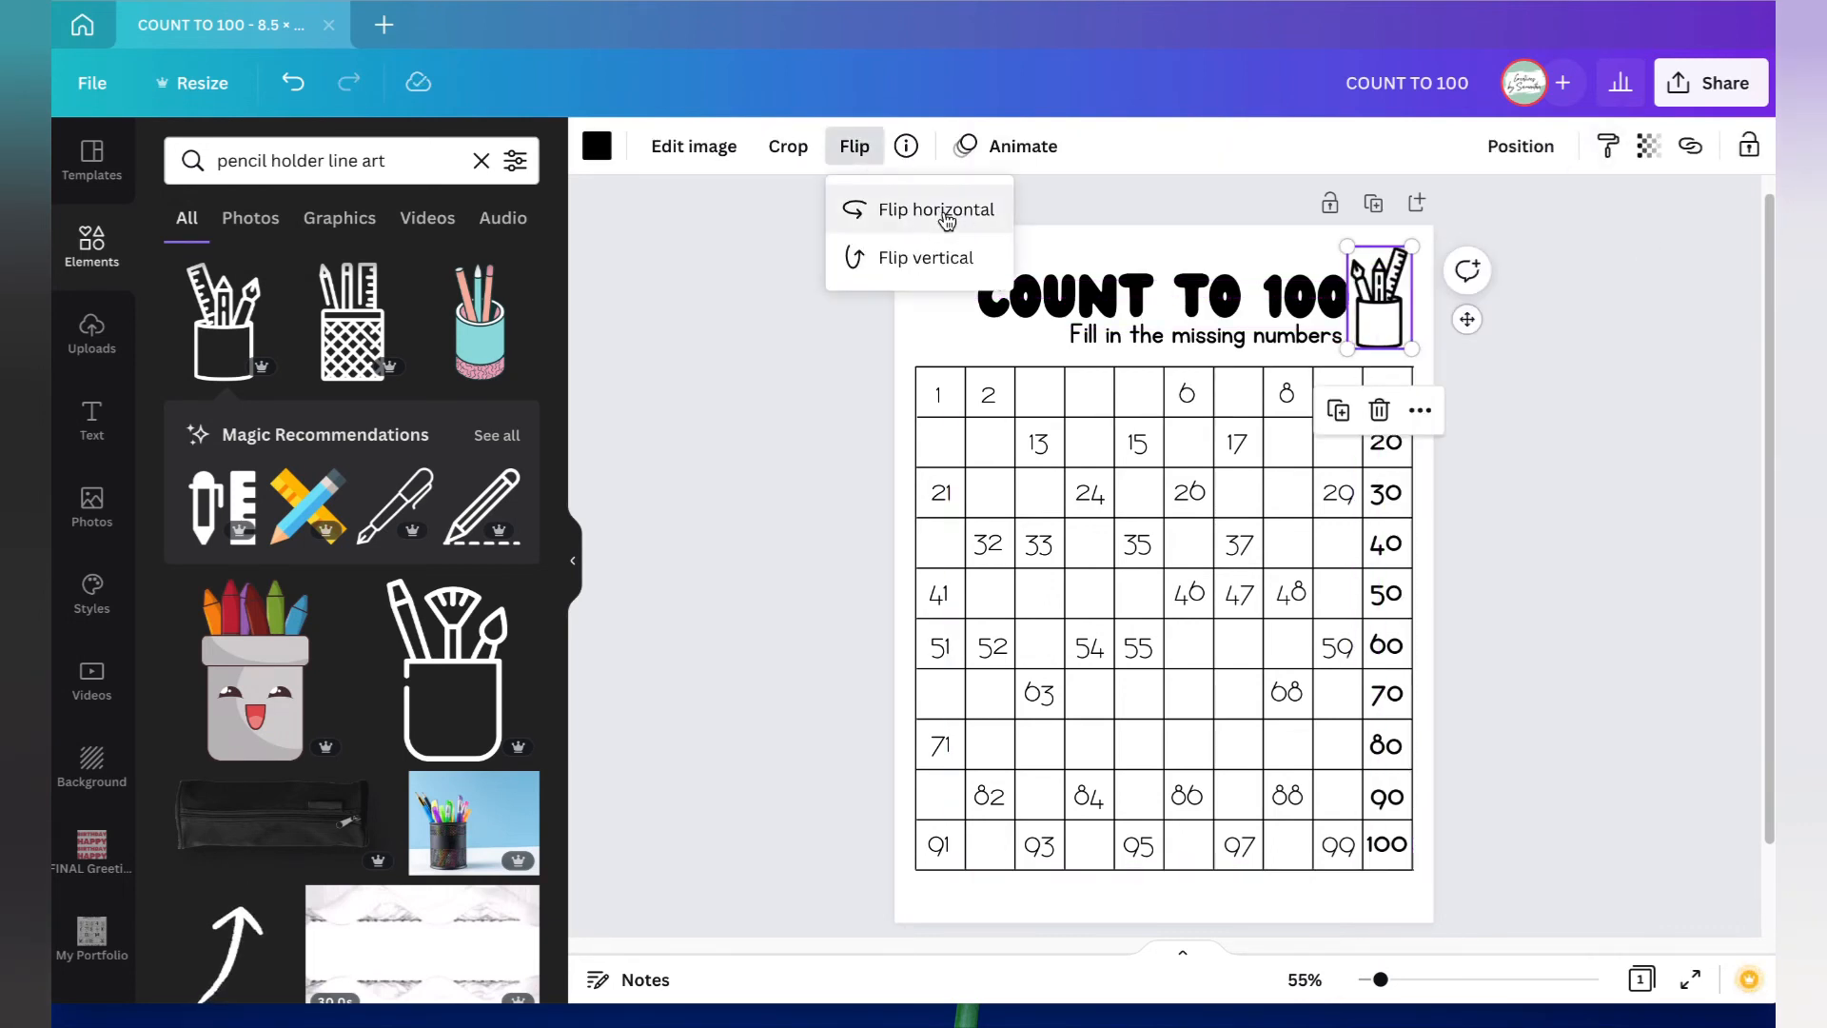
click(947, 211)
click(1542, 297)
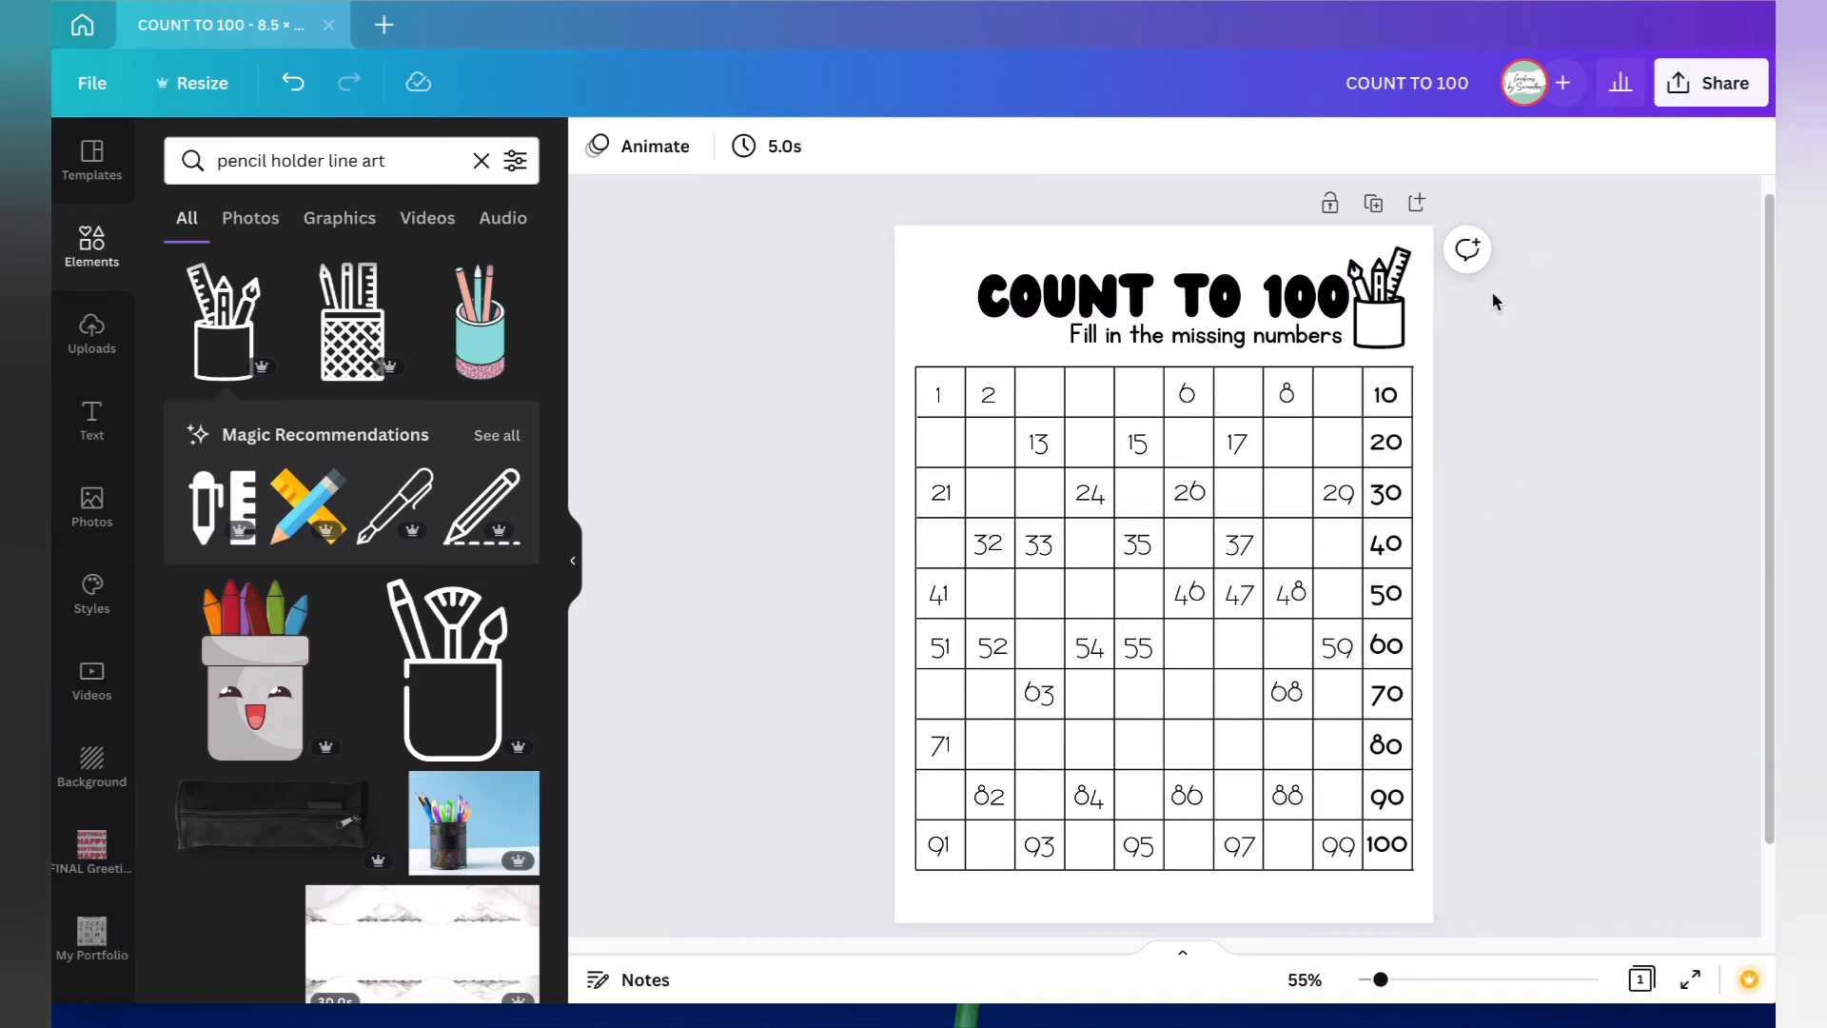
Step: Move the title, instruction line and pencil holder together slightly up and left to centre them above the grid
drag(1487, 340, 928, 250)
drag(1153, 295, 1132, 298)
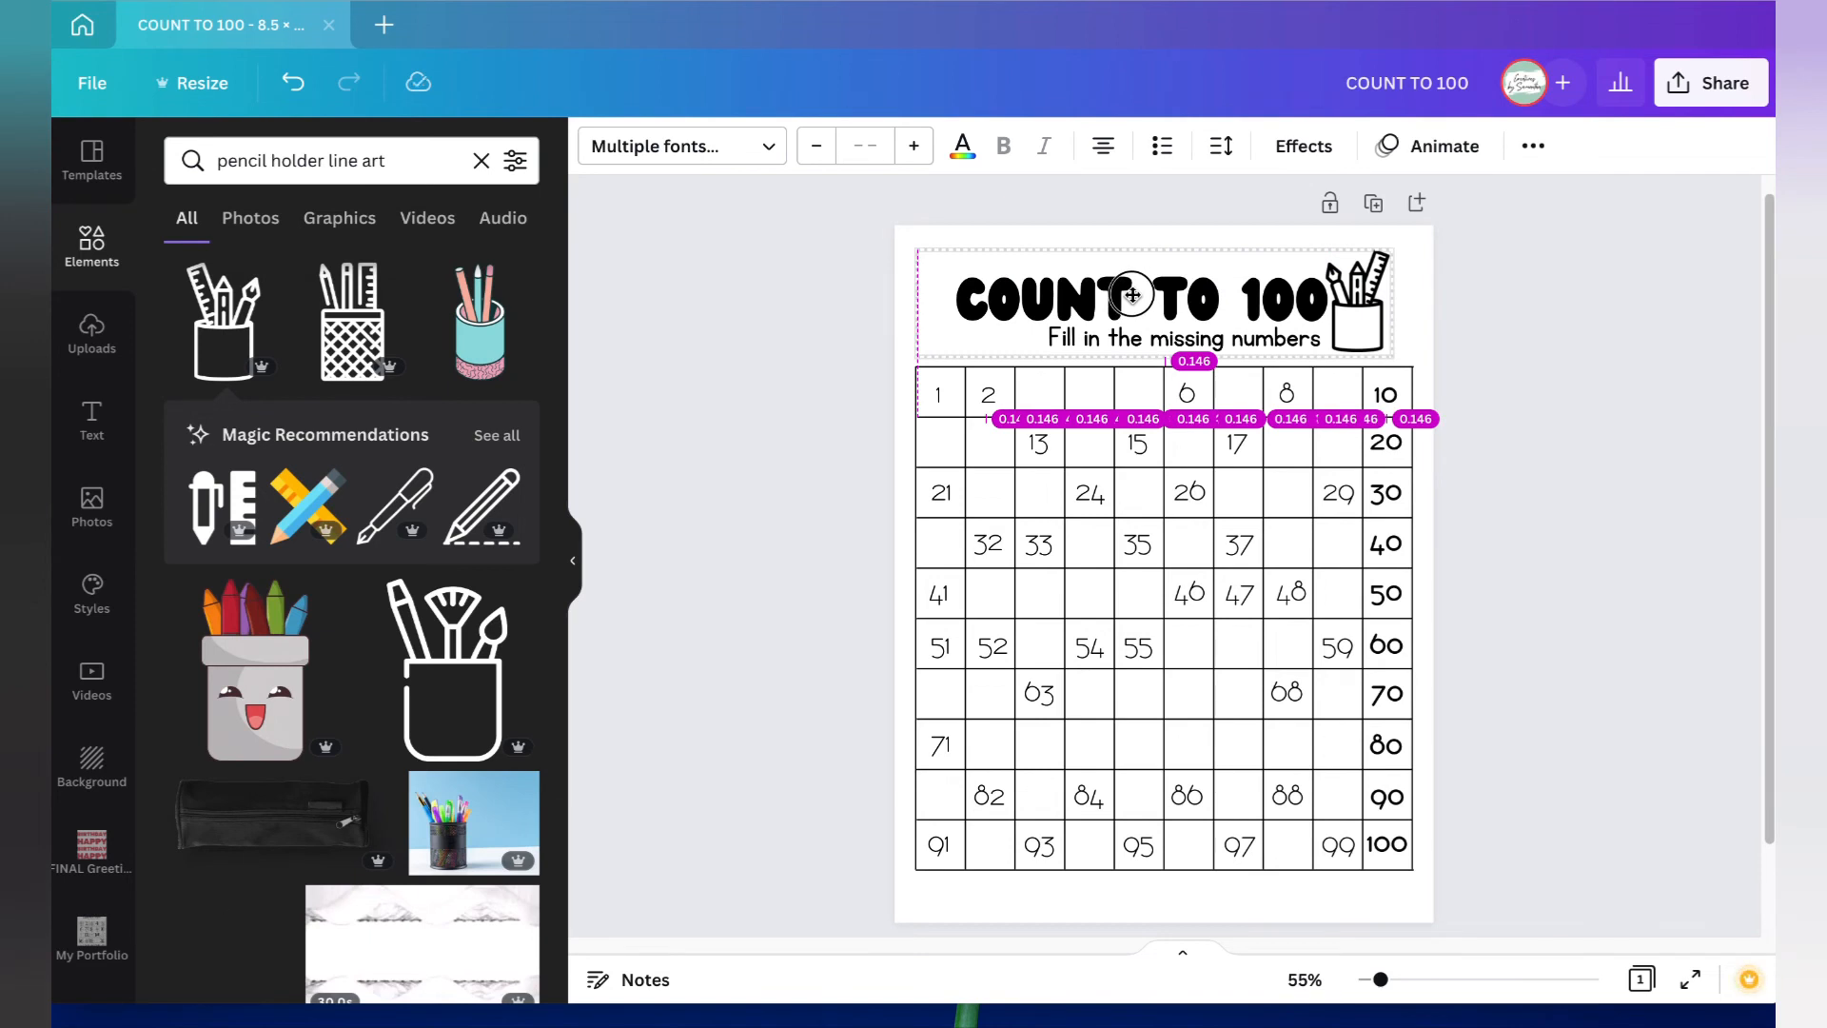
drag(1133, 295, 1135, 294)
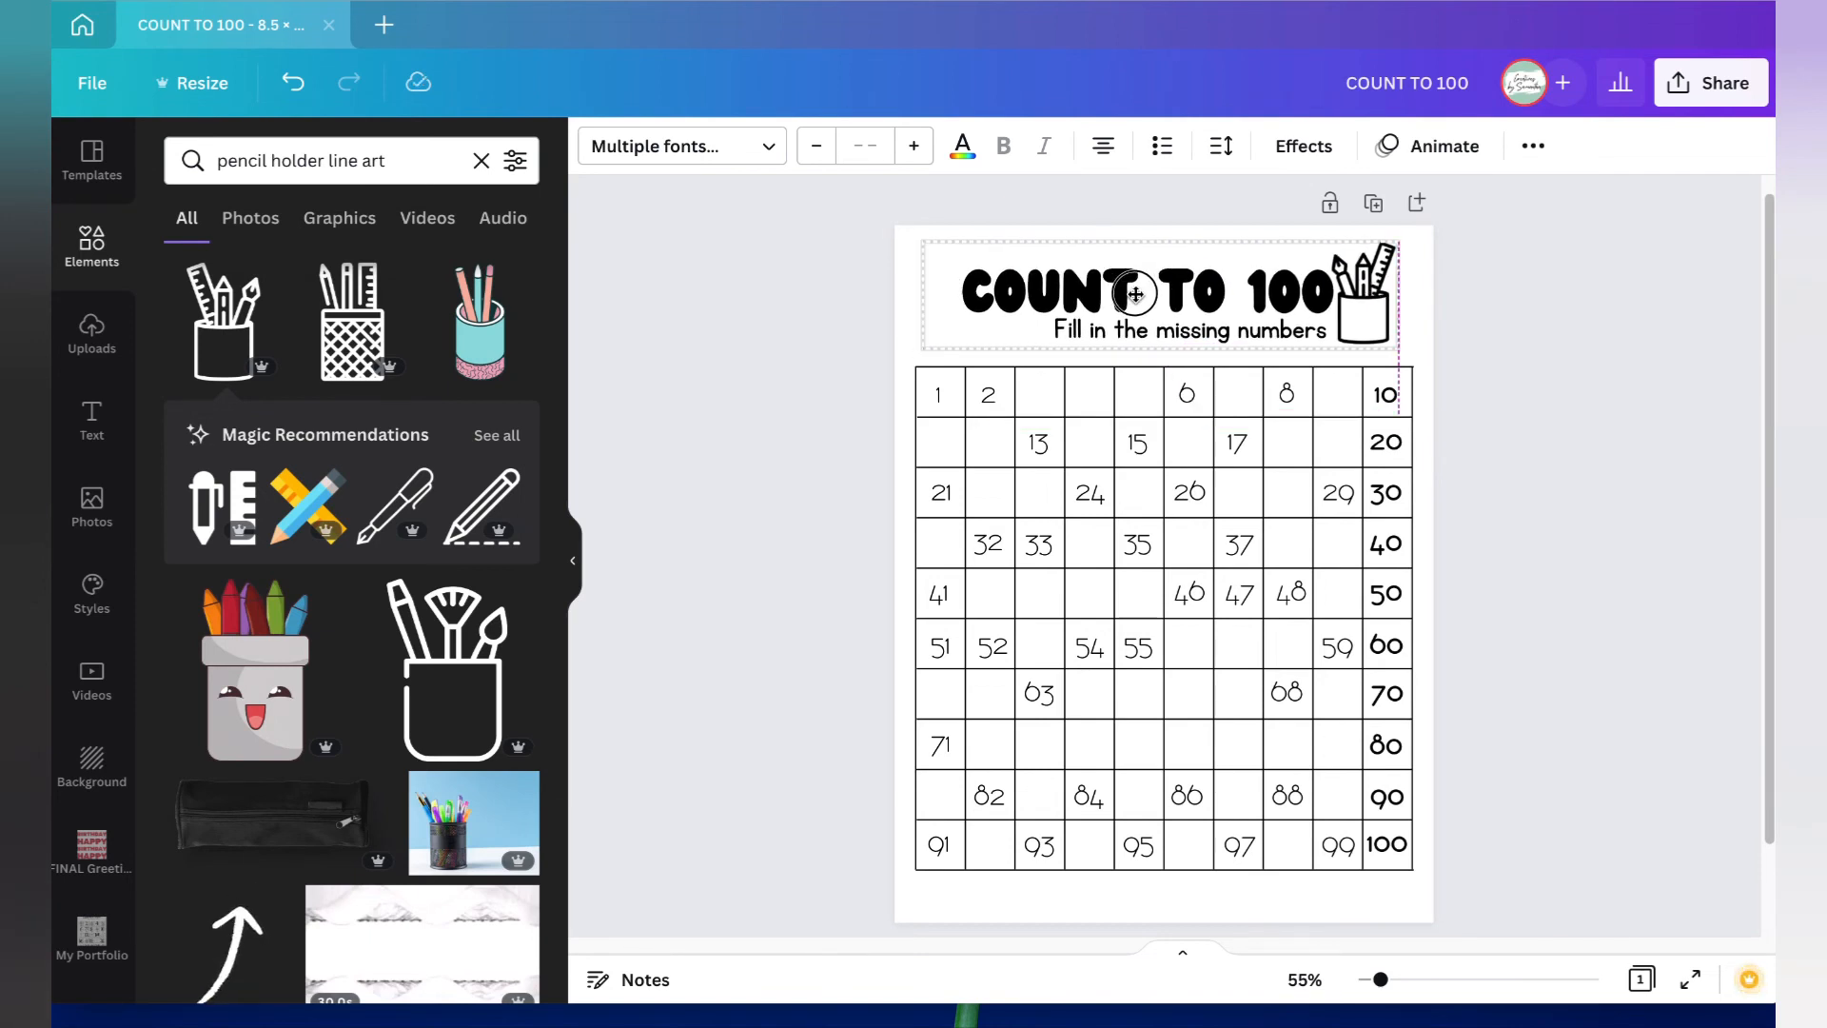
click(1509, 433)
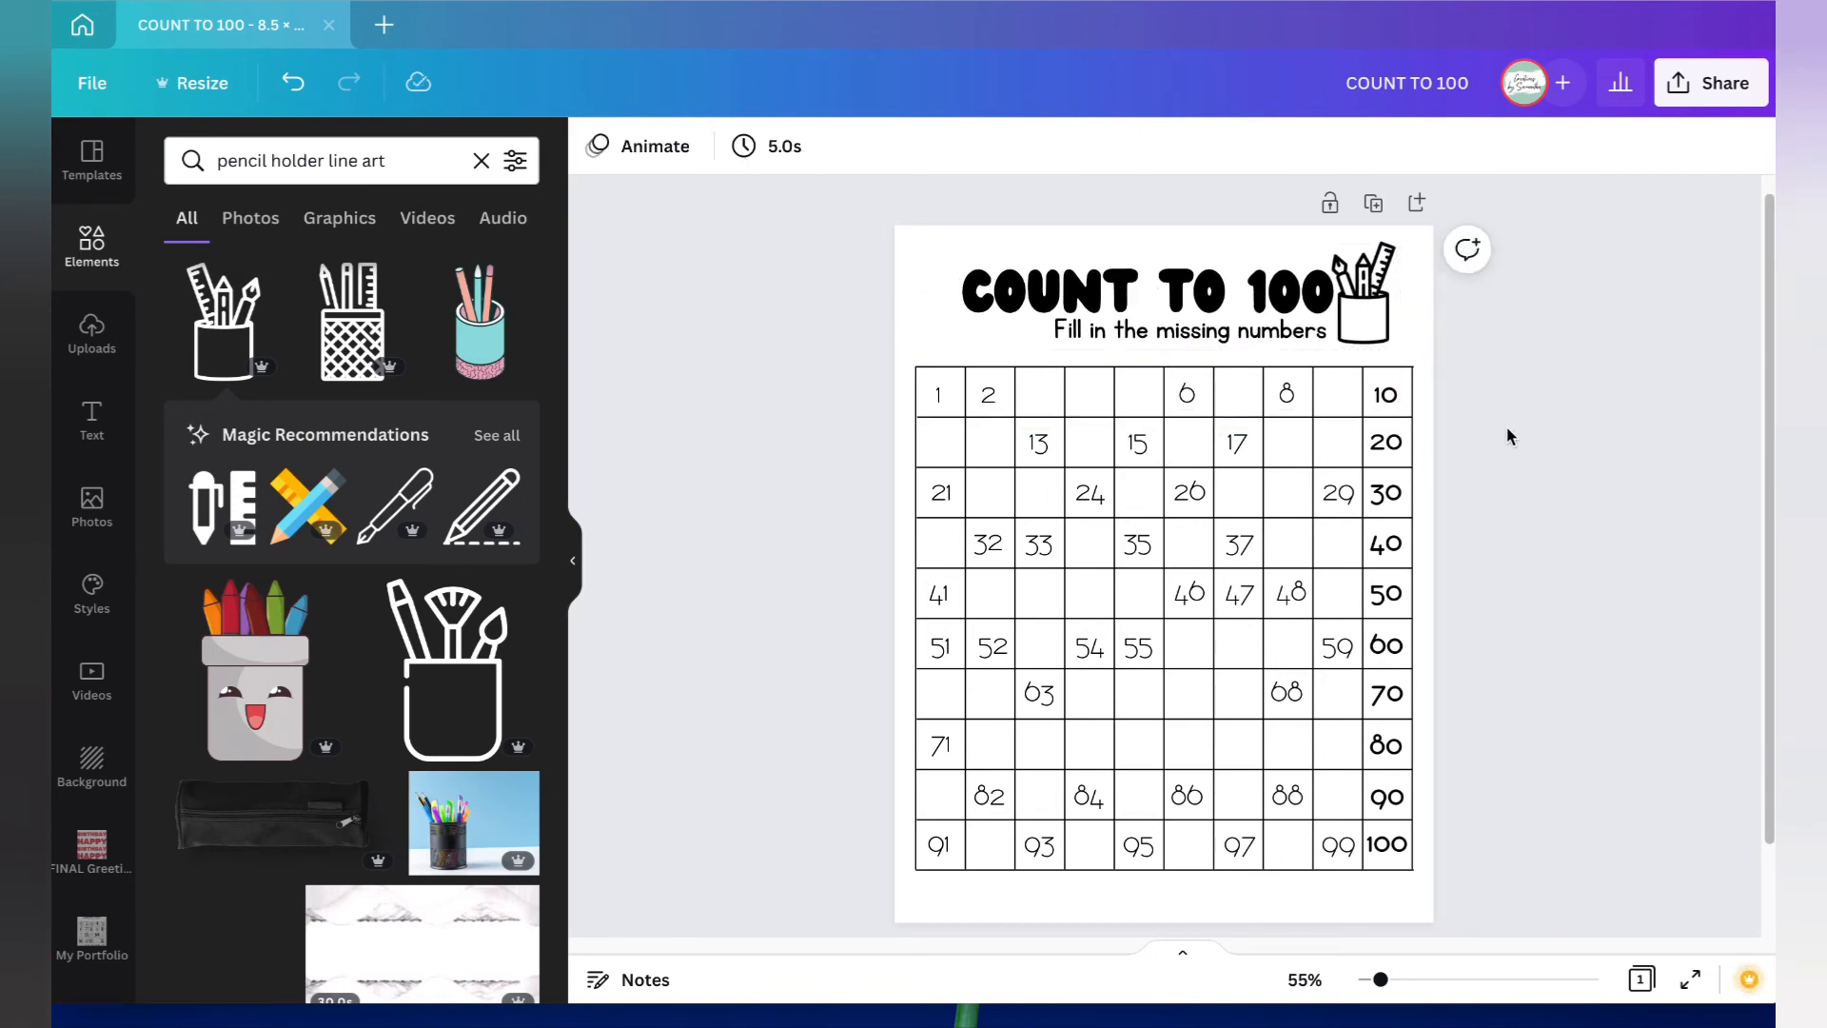
drag(1487, 318, 1018, 332)
drag(1014, 334, 1003, 334)
click(1540, 418)
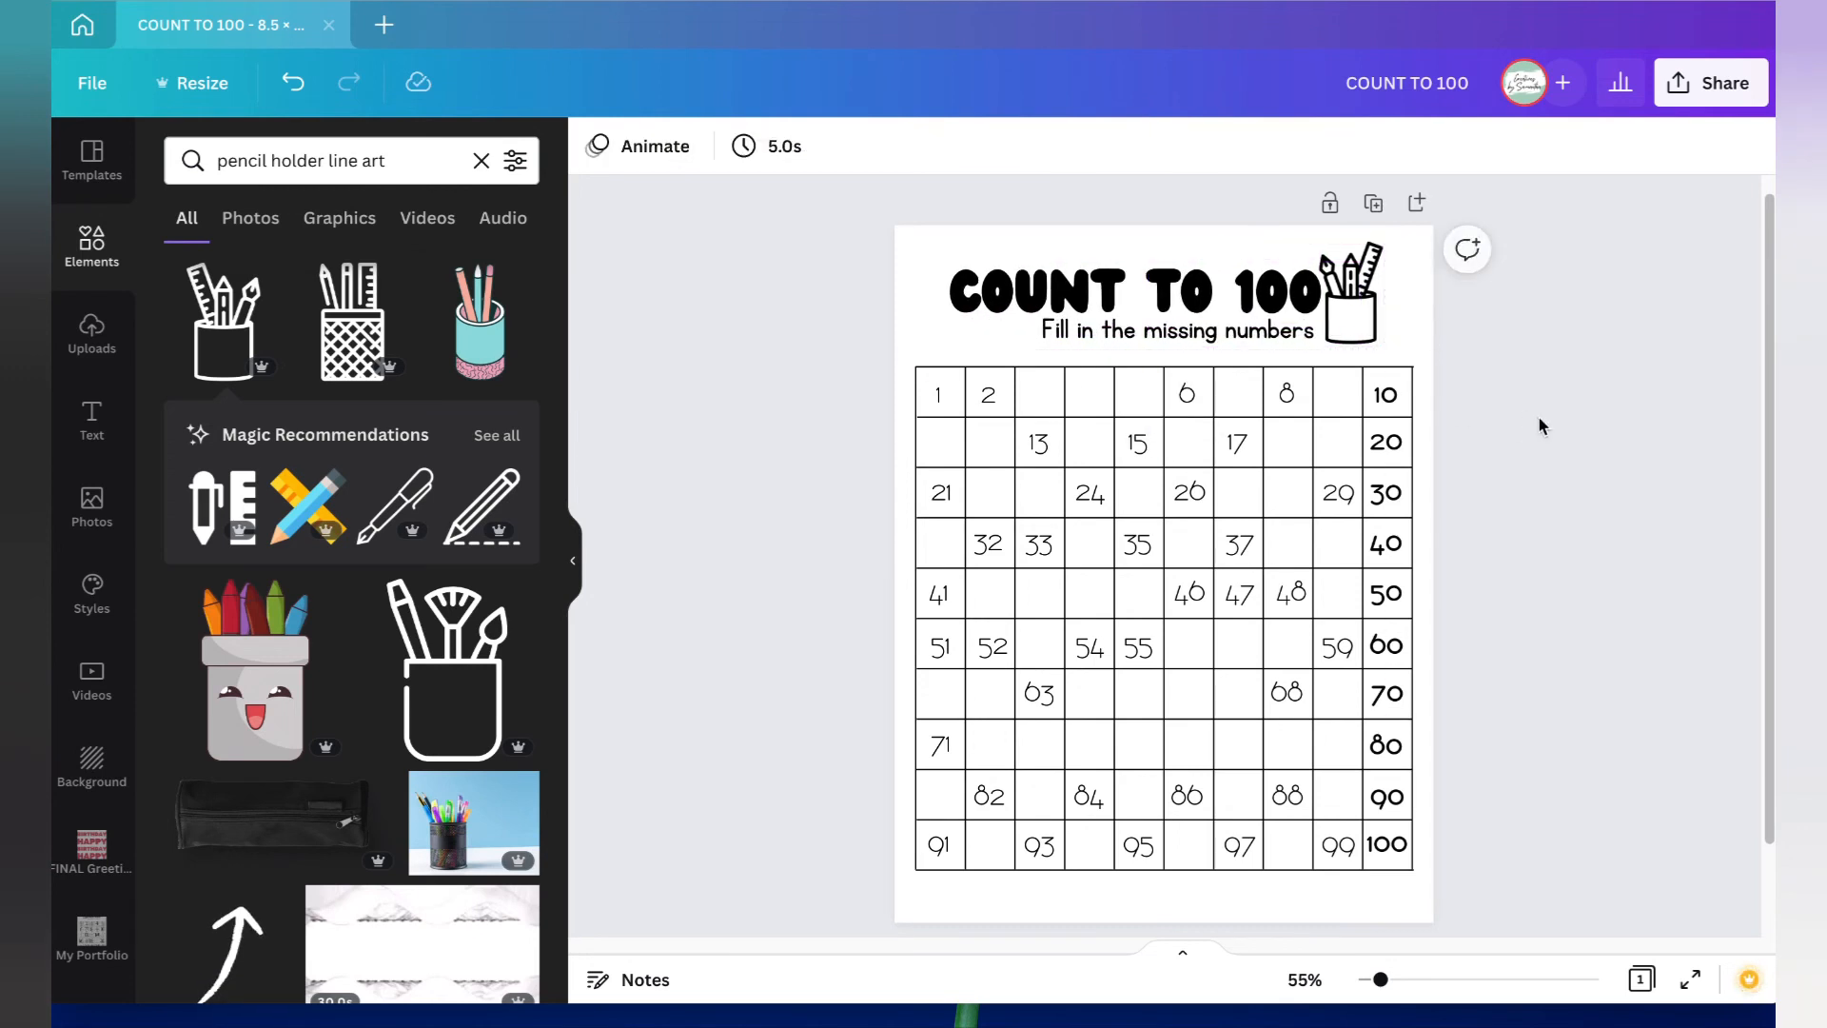
Step: Move the whole number grid with its numbers slightly up towards the instruction line
scroll(1661, 744, down, 1)
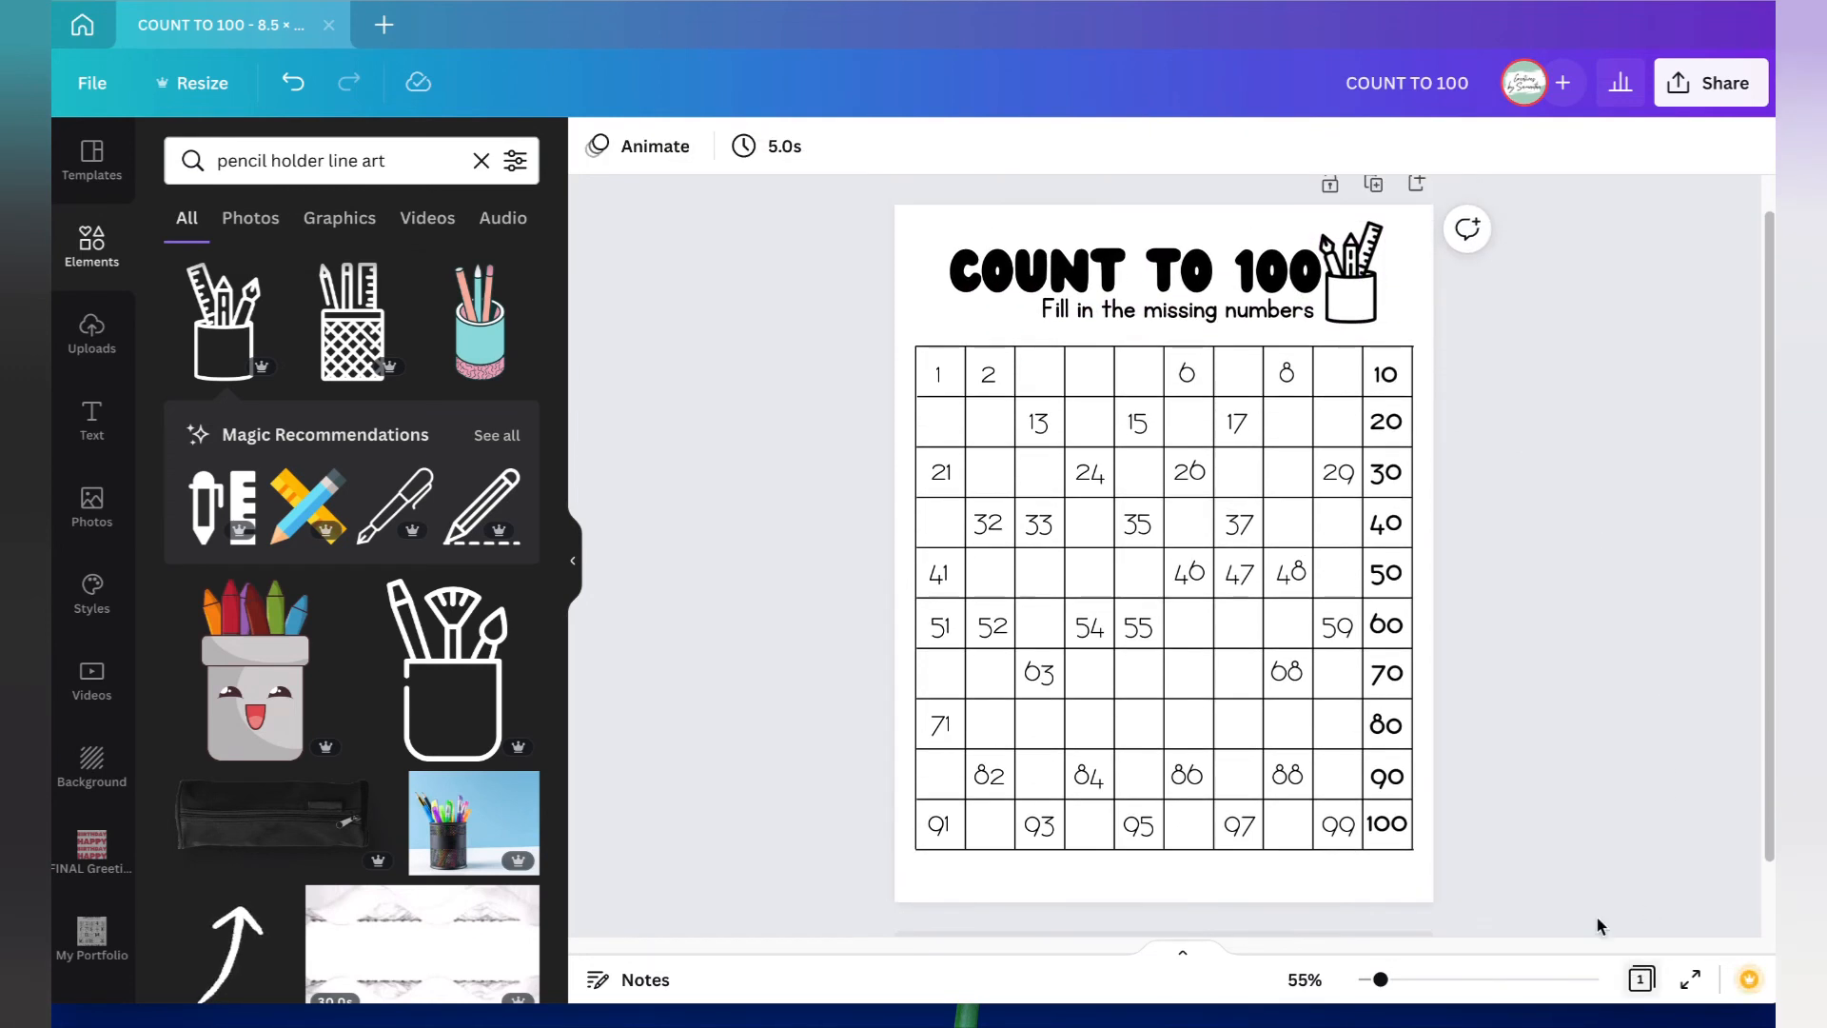
drag(1494, 885, 862, 331)
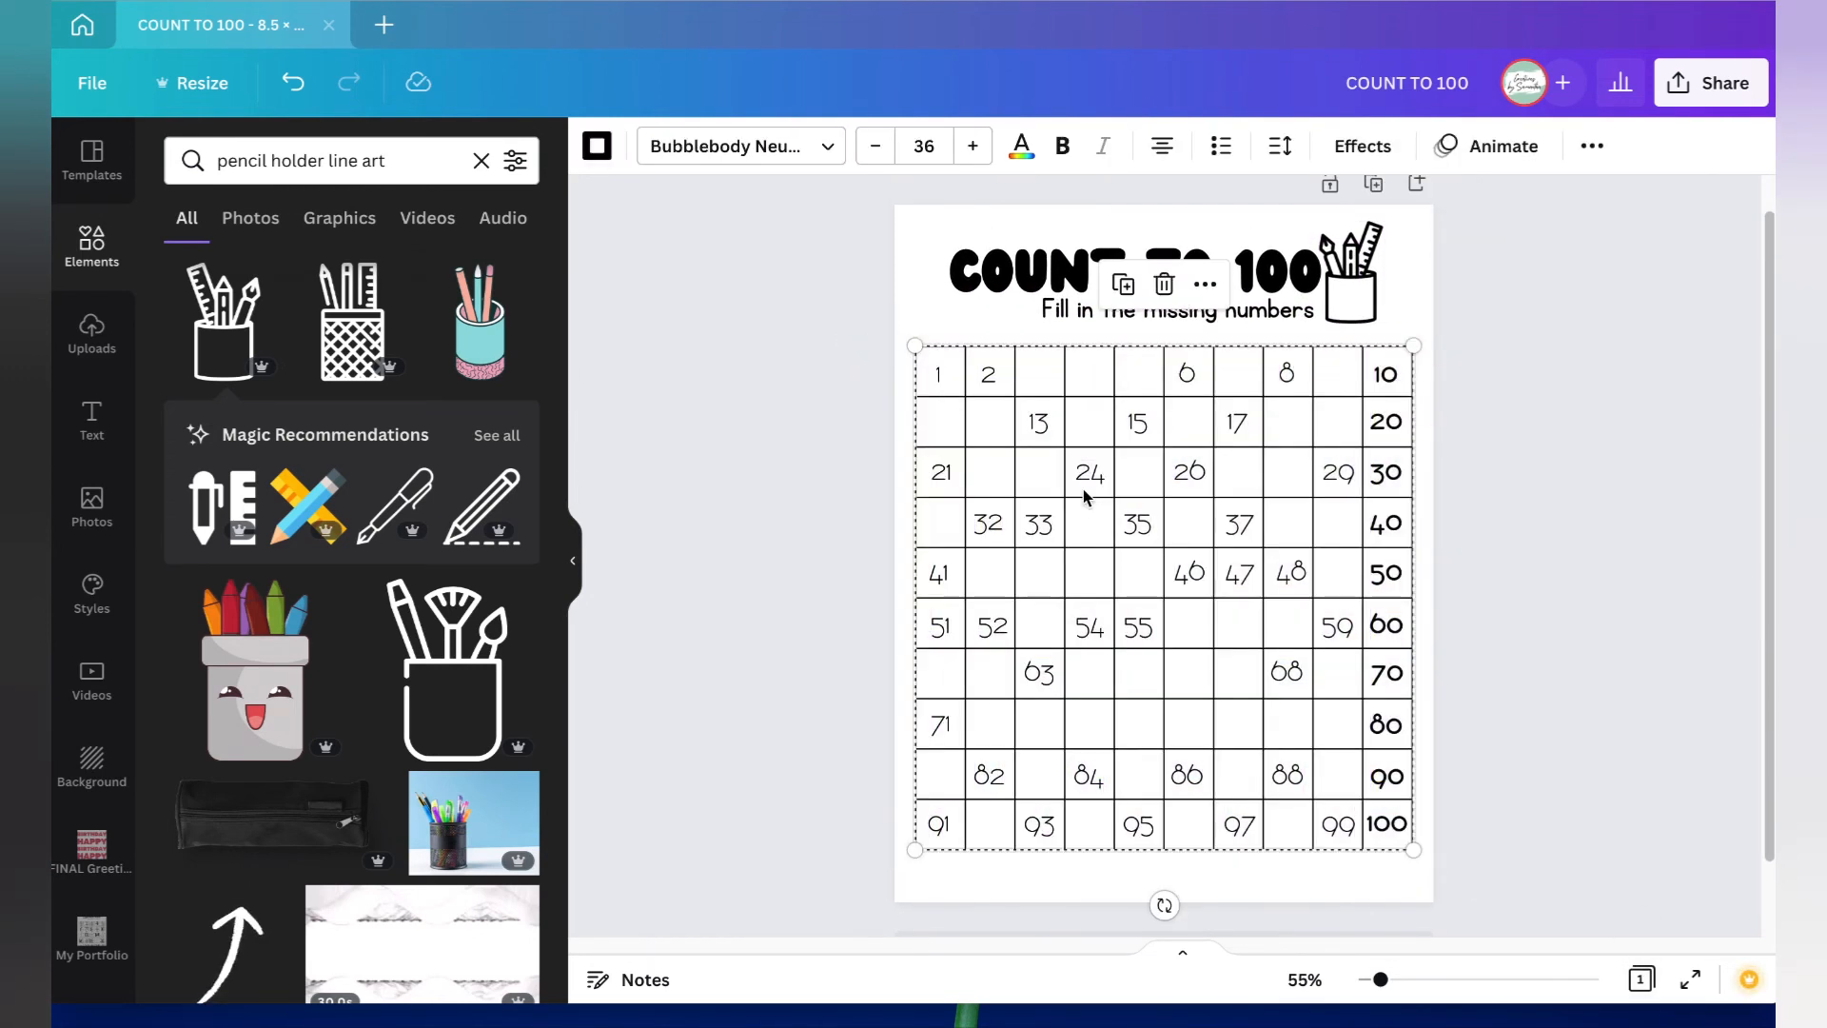
drag(1083, 495, 1083, 490)
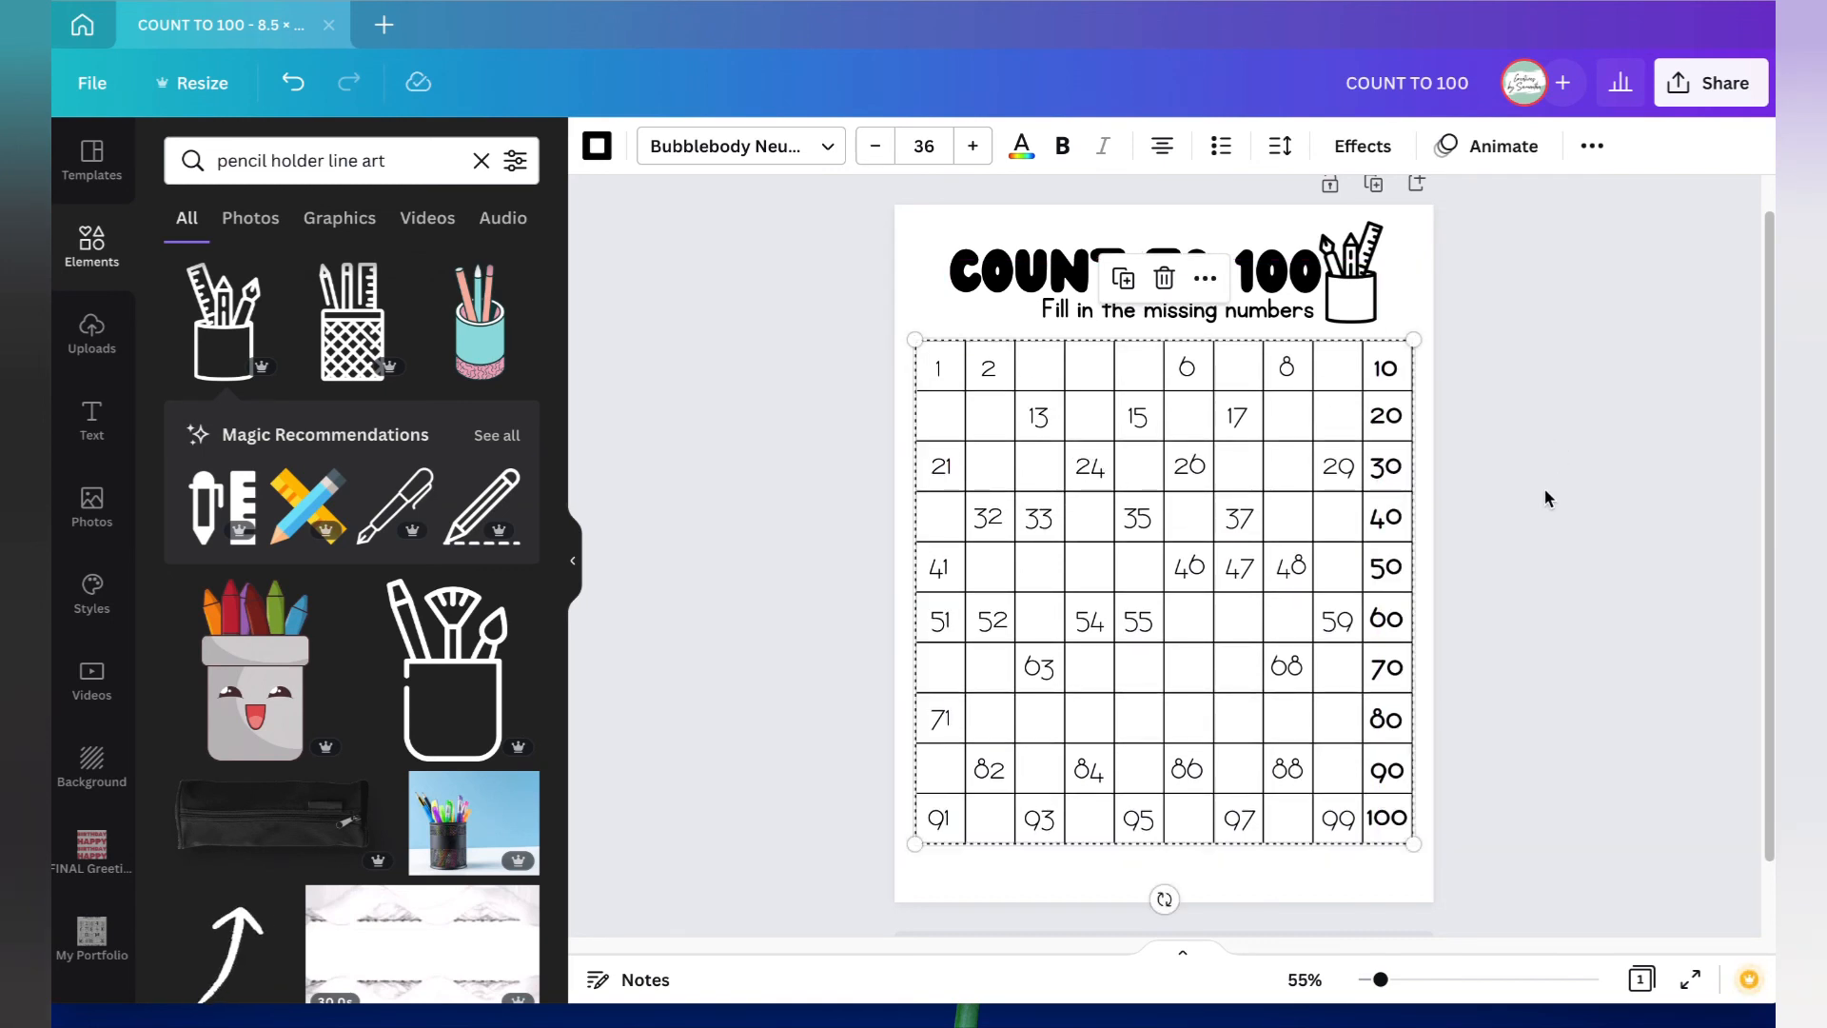
click(1685, 732)
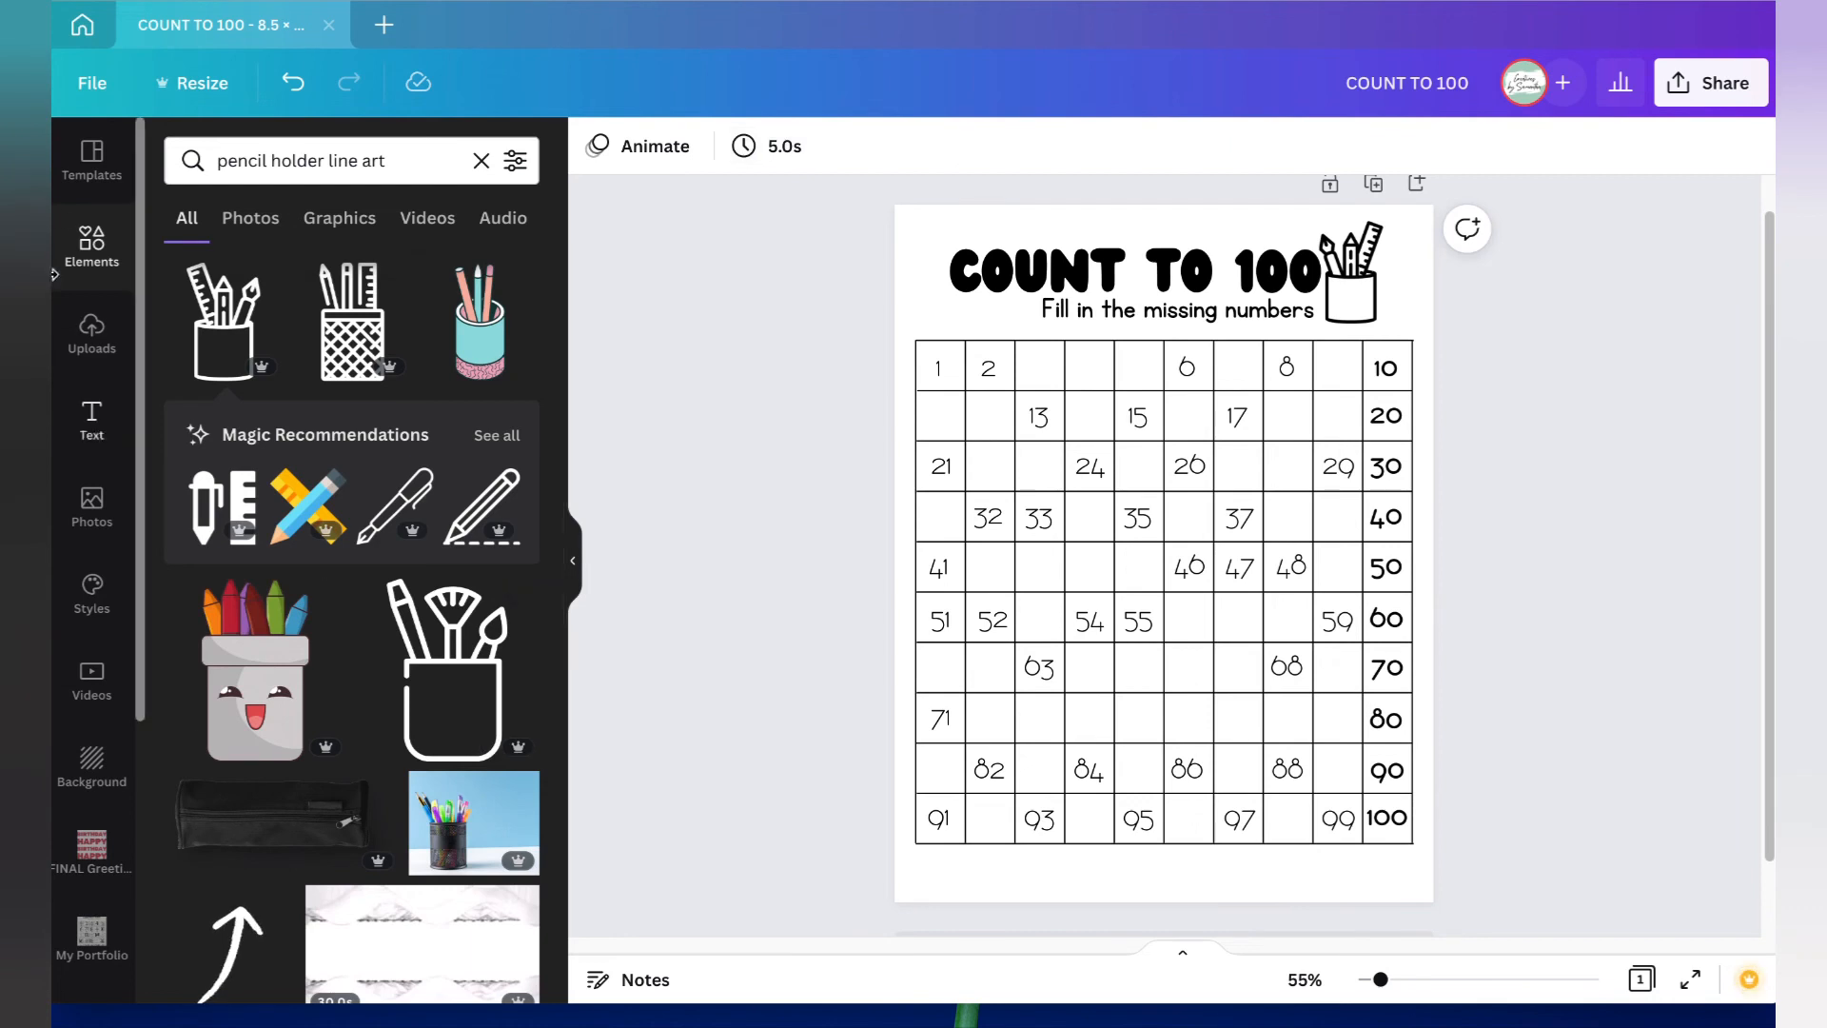
Step: Add a subheading text box in the margin below the grid's lower-left corner, reading "Name:"
click(92, 419)
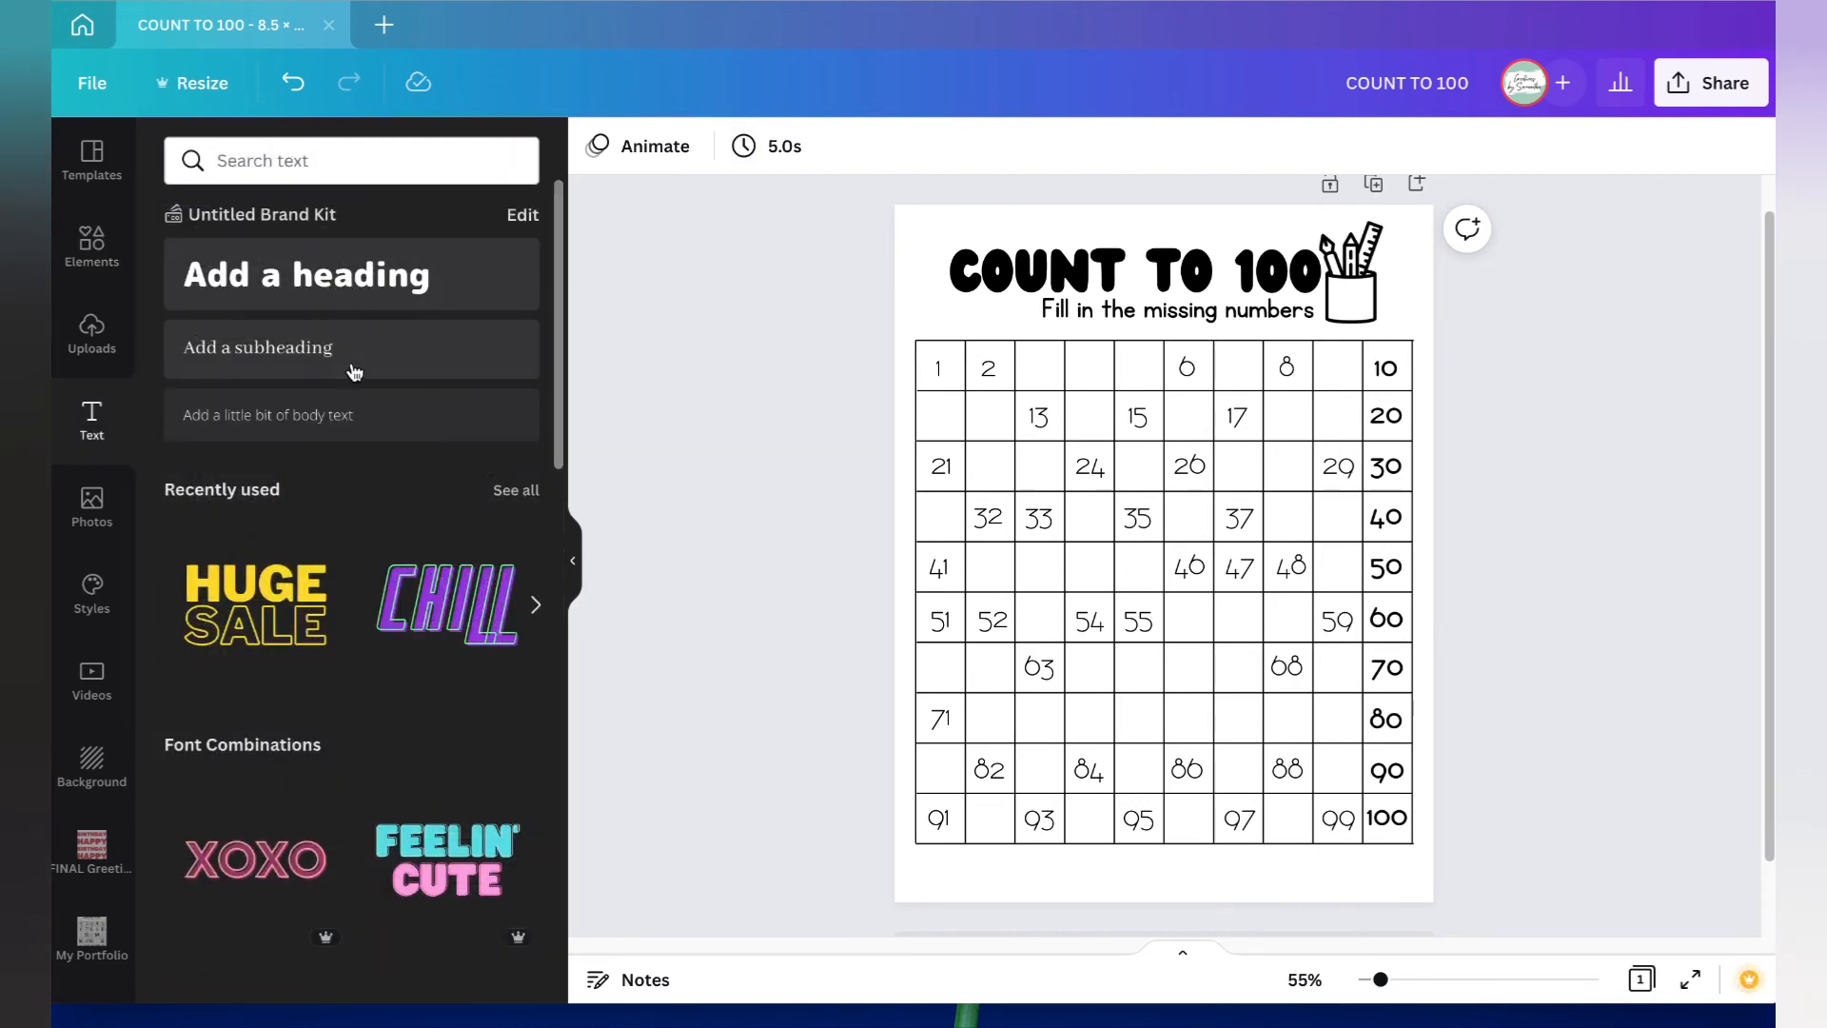
click(352, 347)
drag(1186, 619, 995, 949)
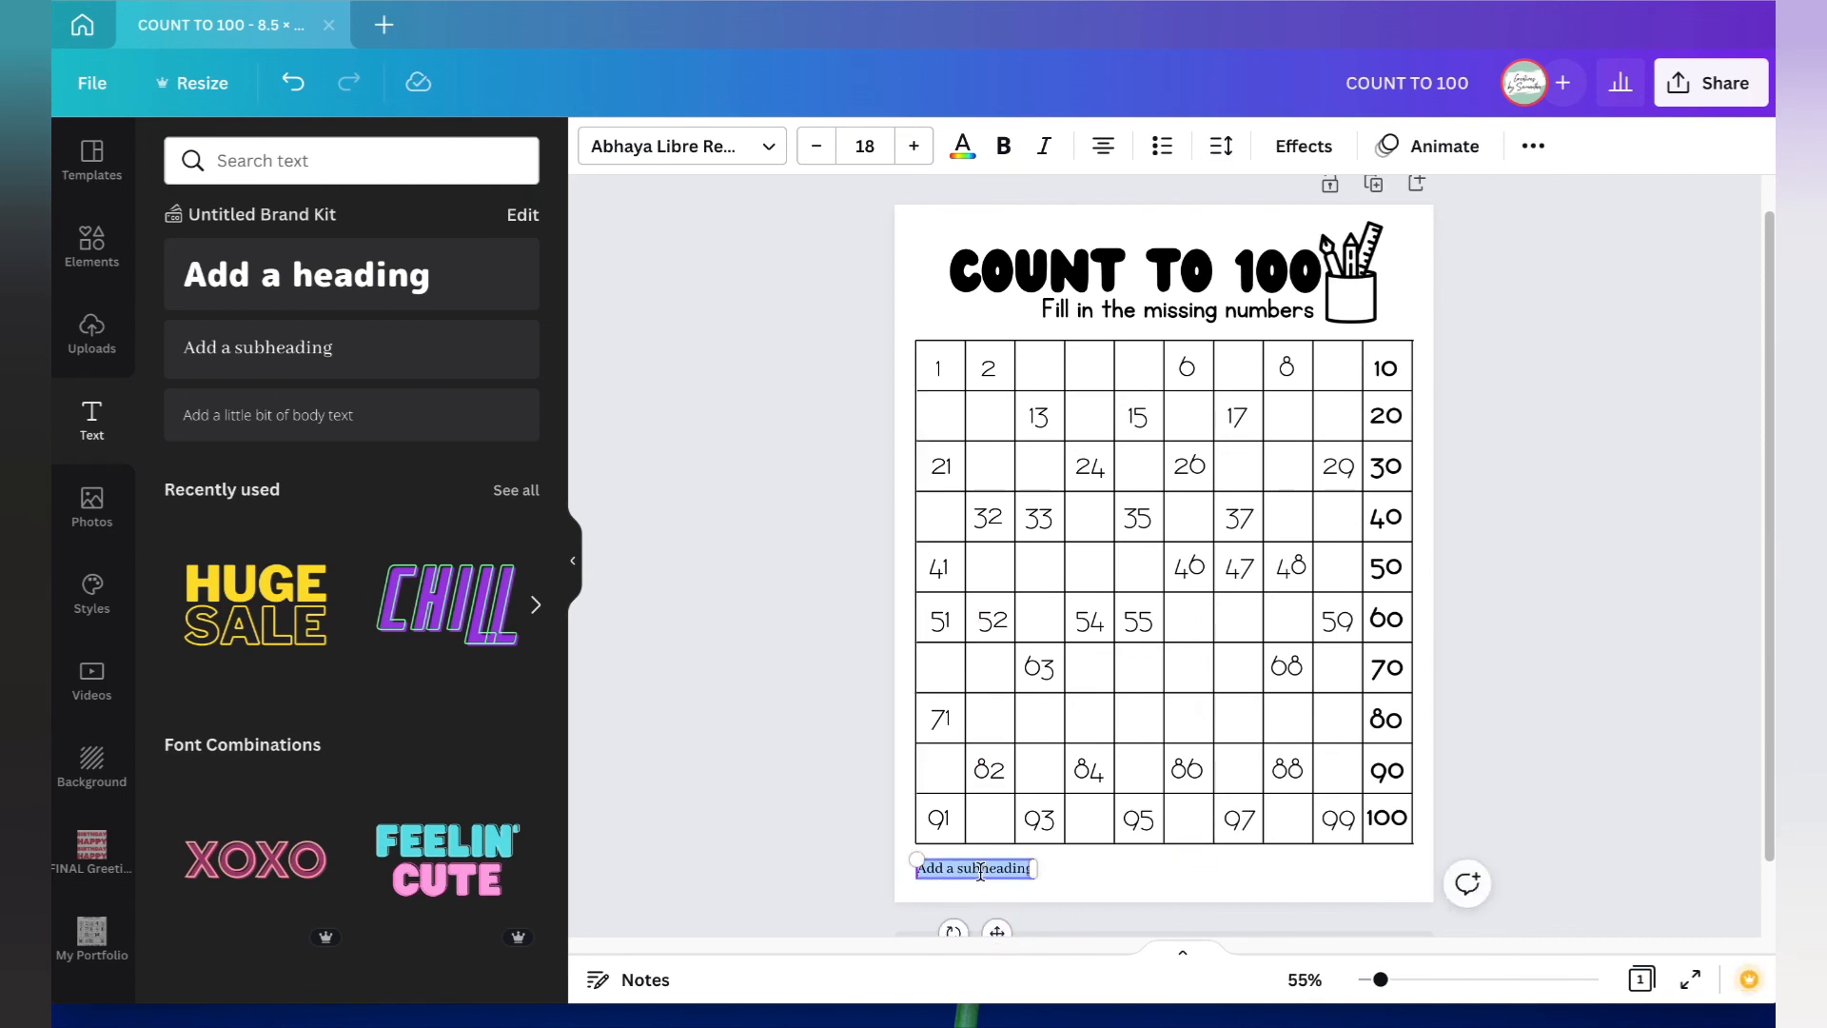
text(Name)
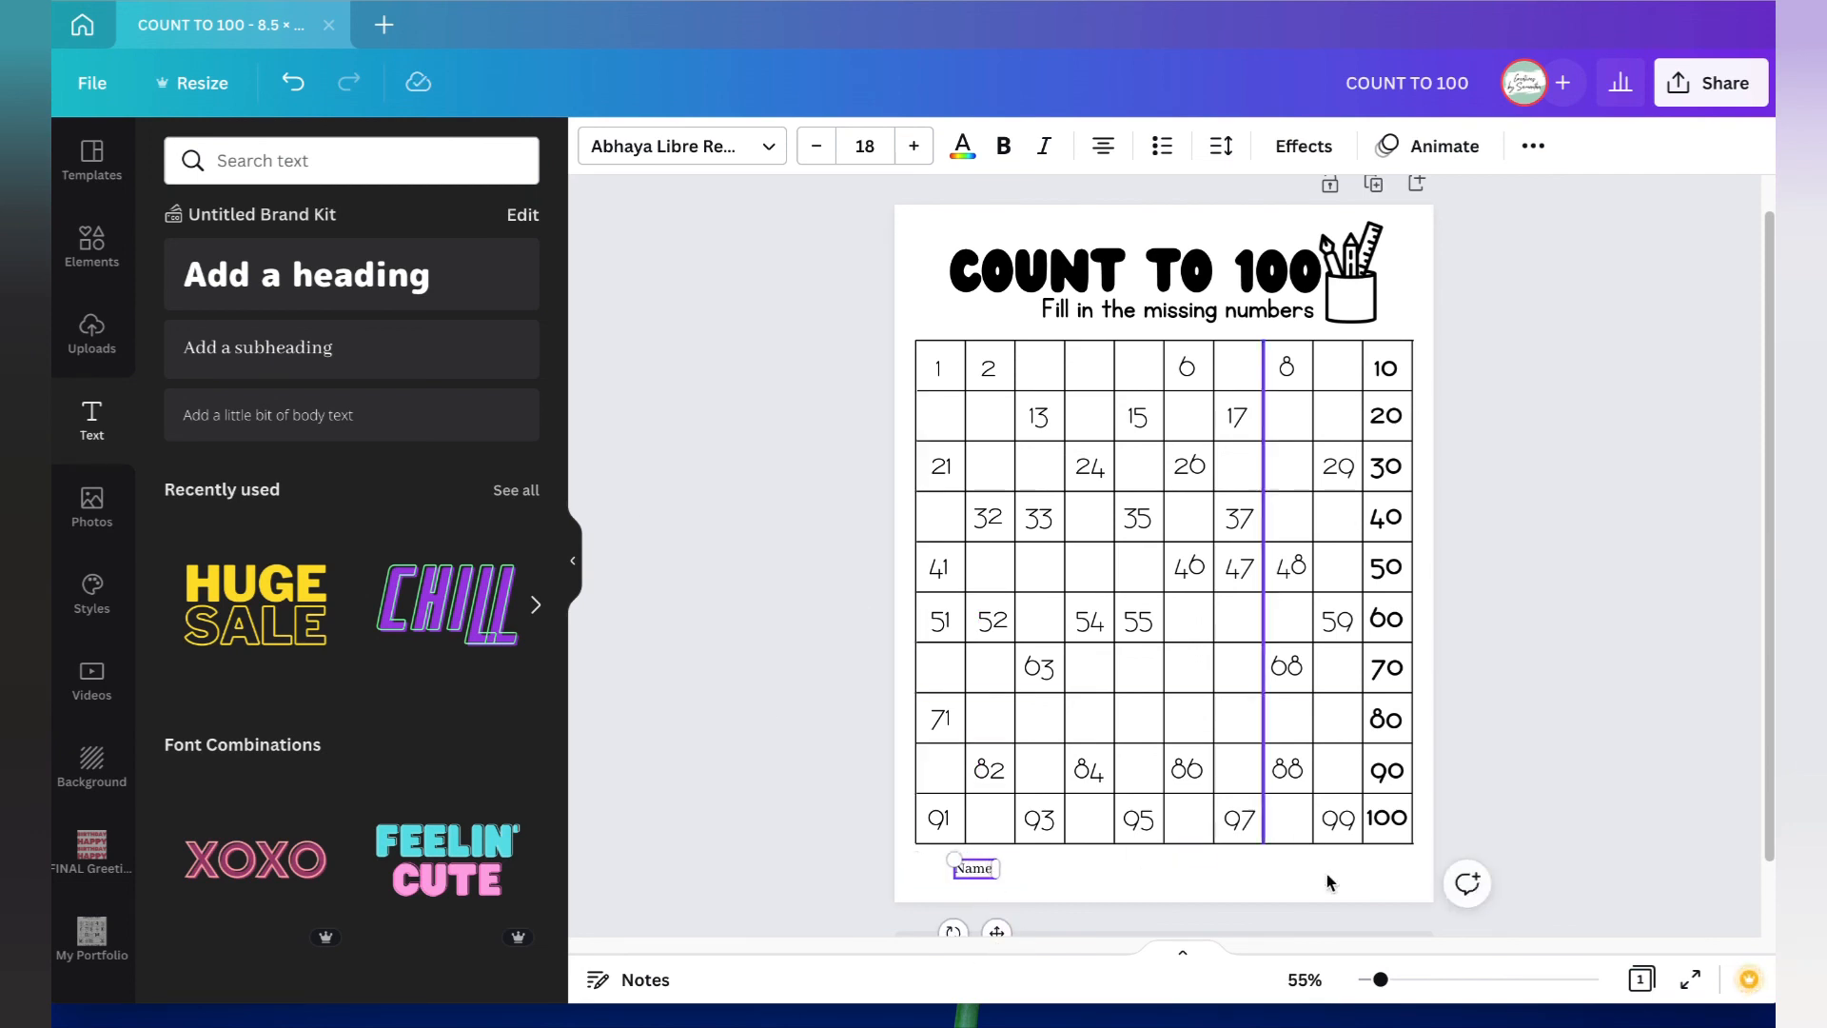
Step: Set the "Name:" label's font to Bubblebody Neue Thin and move it flush with the grid's left edge
click(682, 145)
click(507, 158)
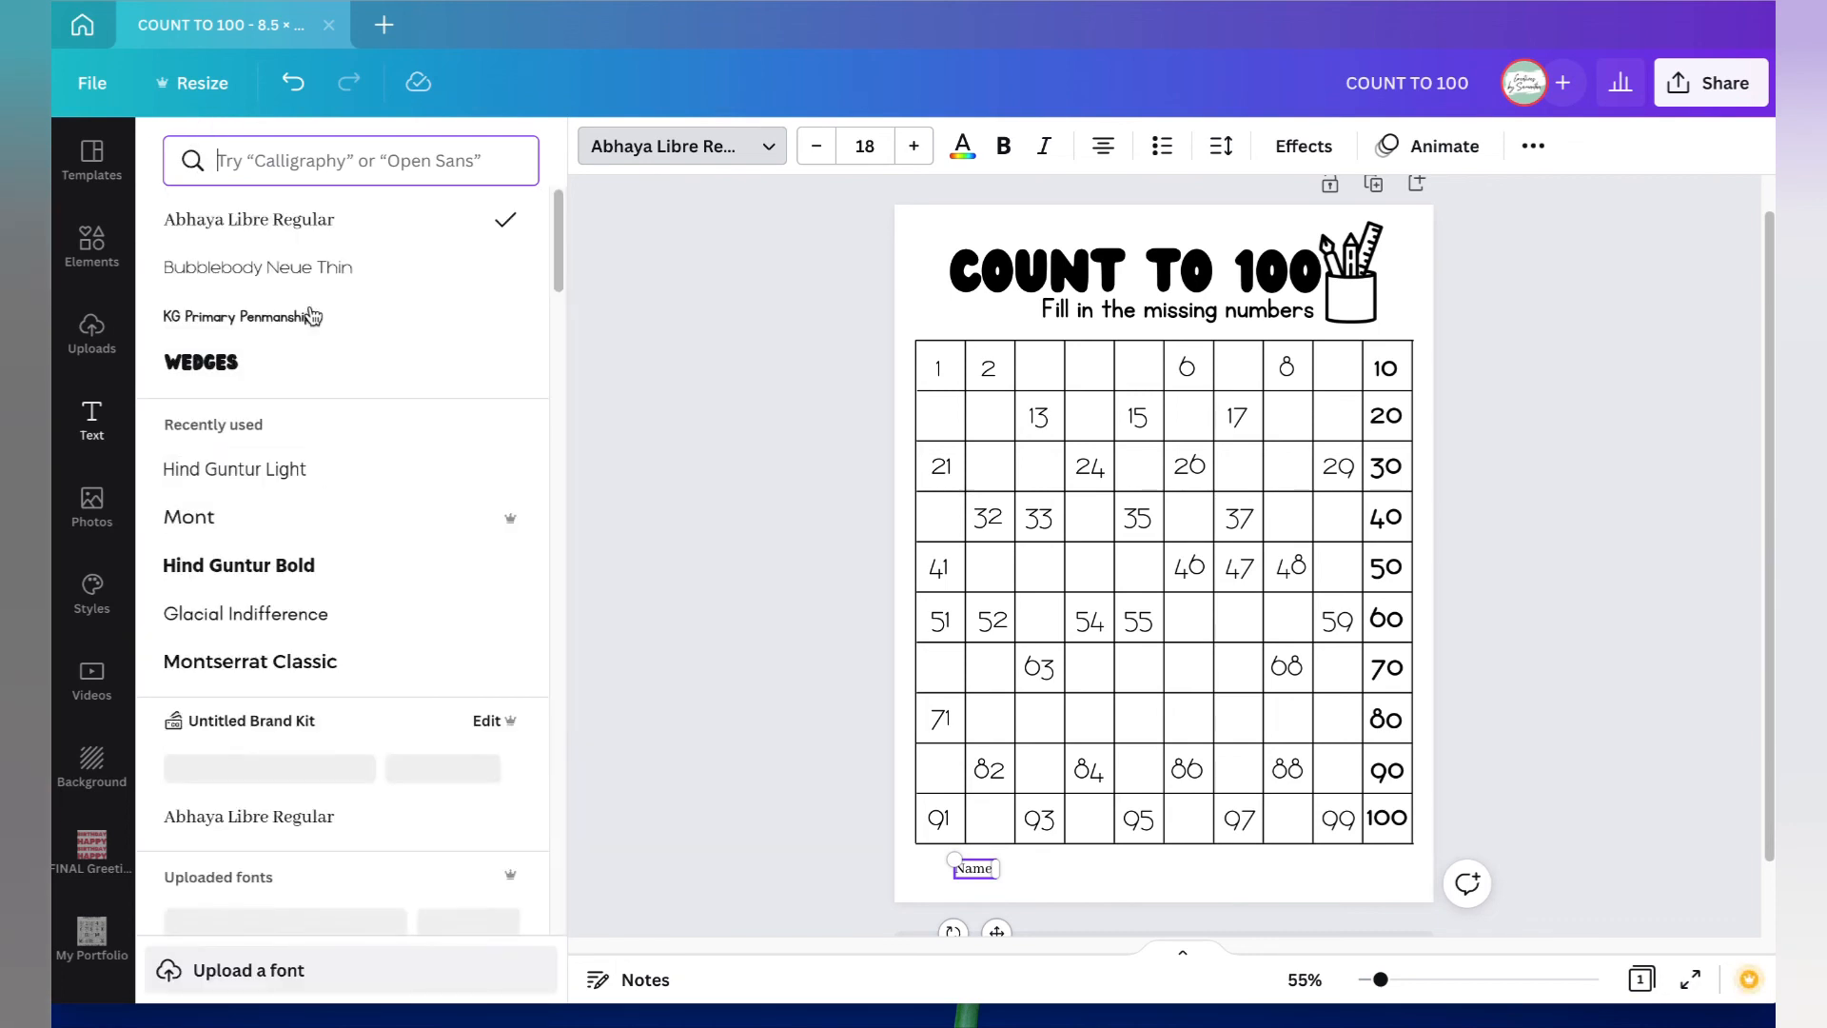
click(311, 274)
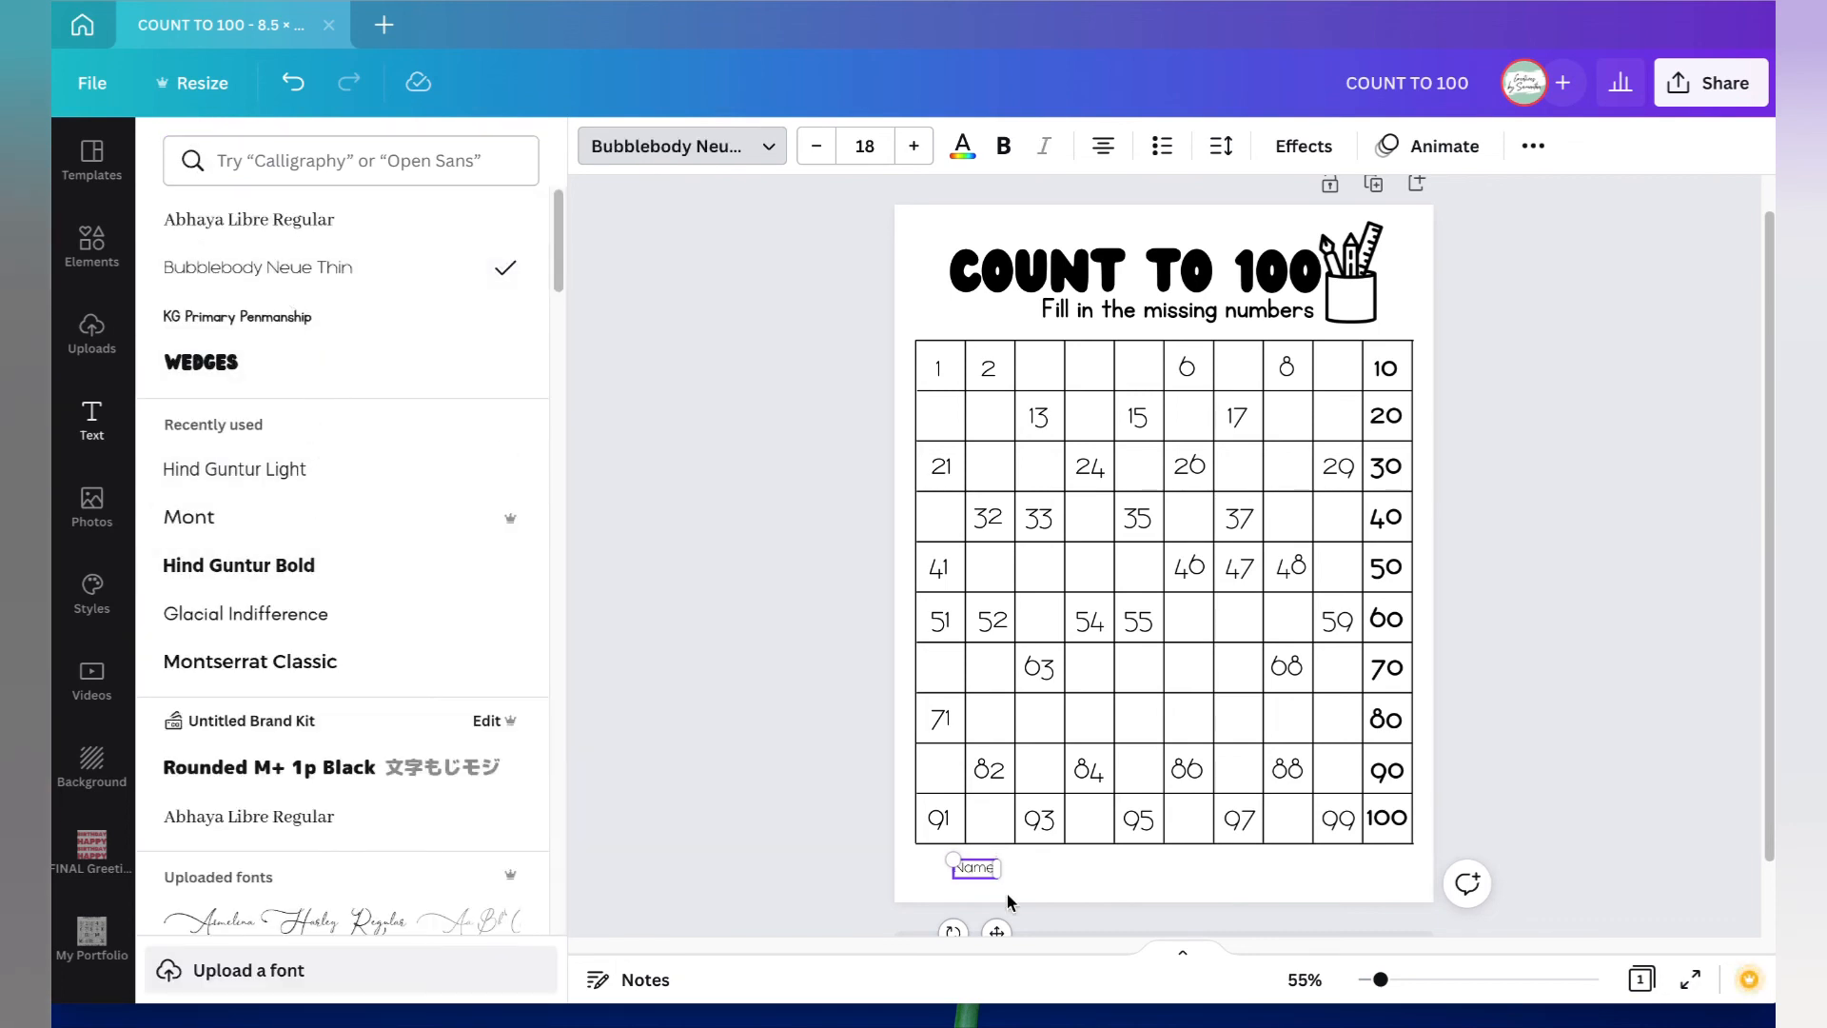
click(1007, 879)
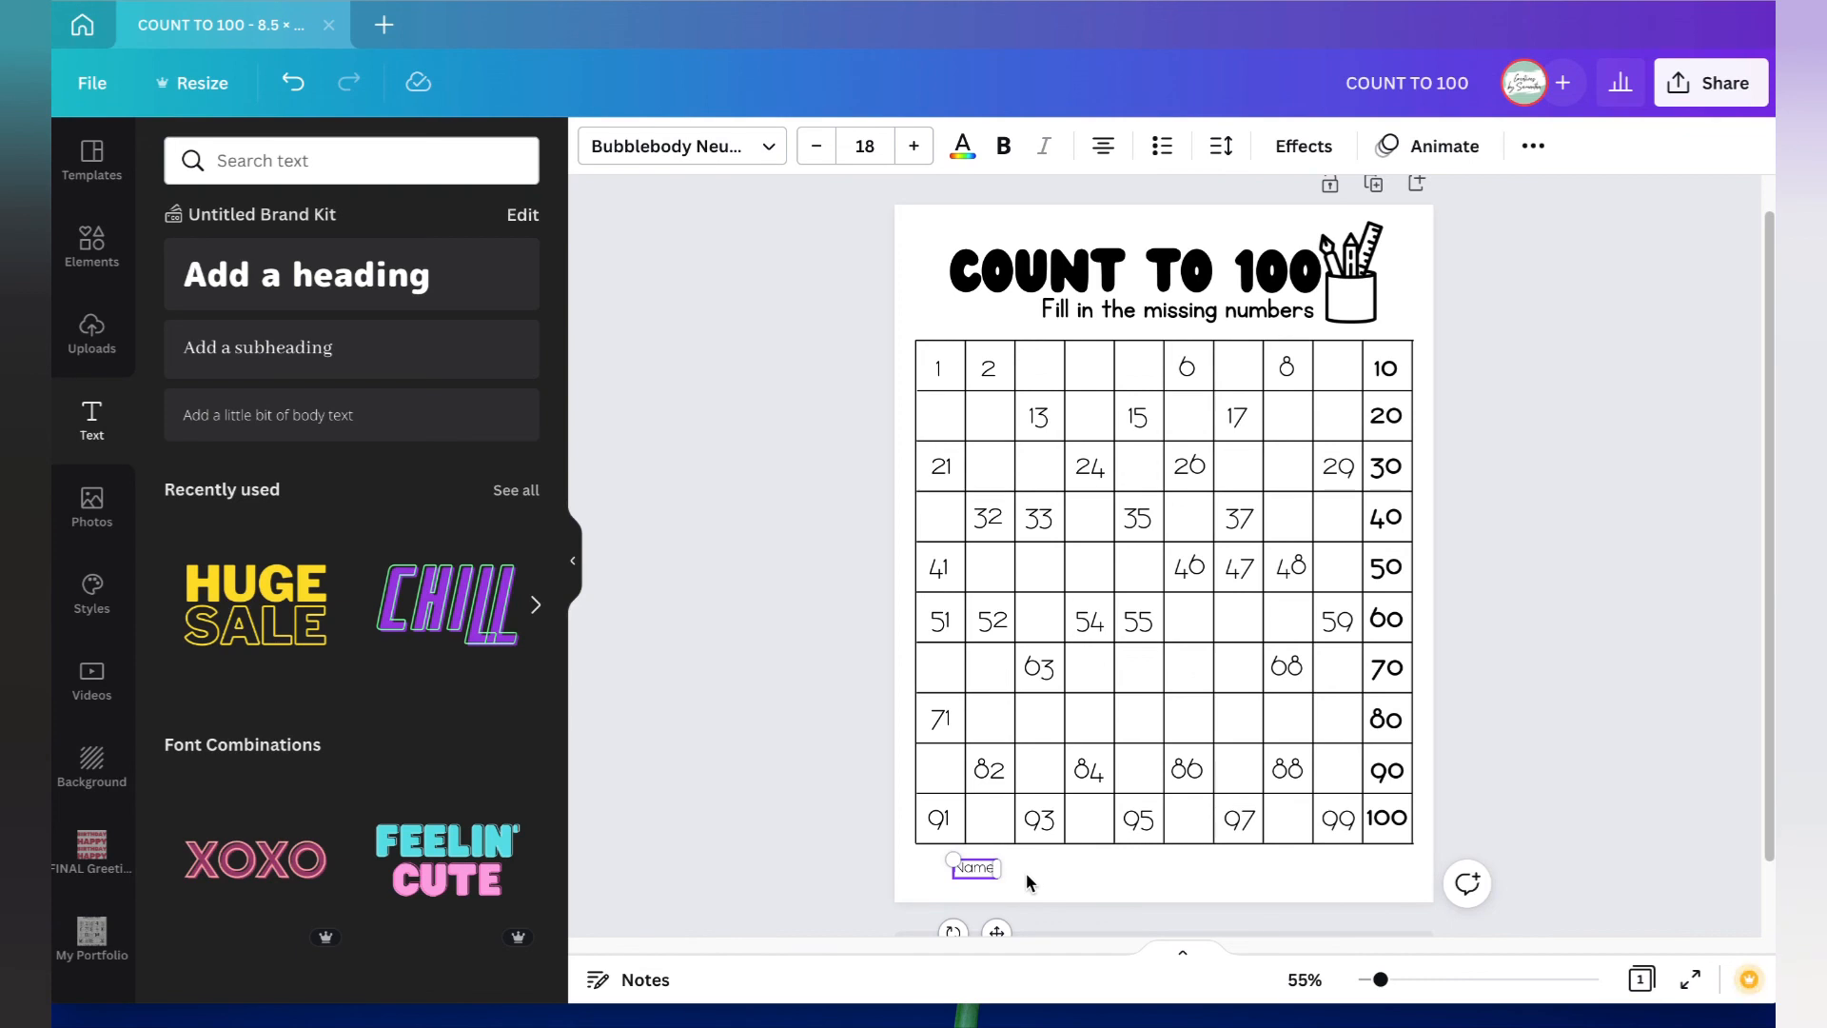
click(1069, 876)
drag(971, 867, 940, 874)
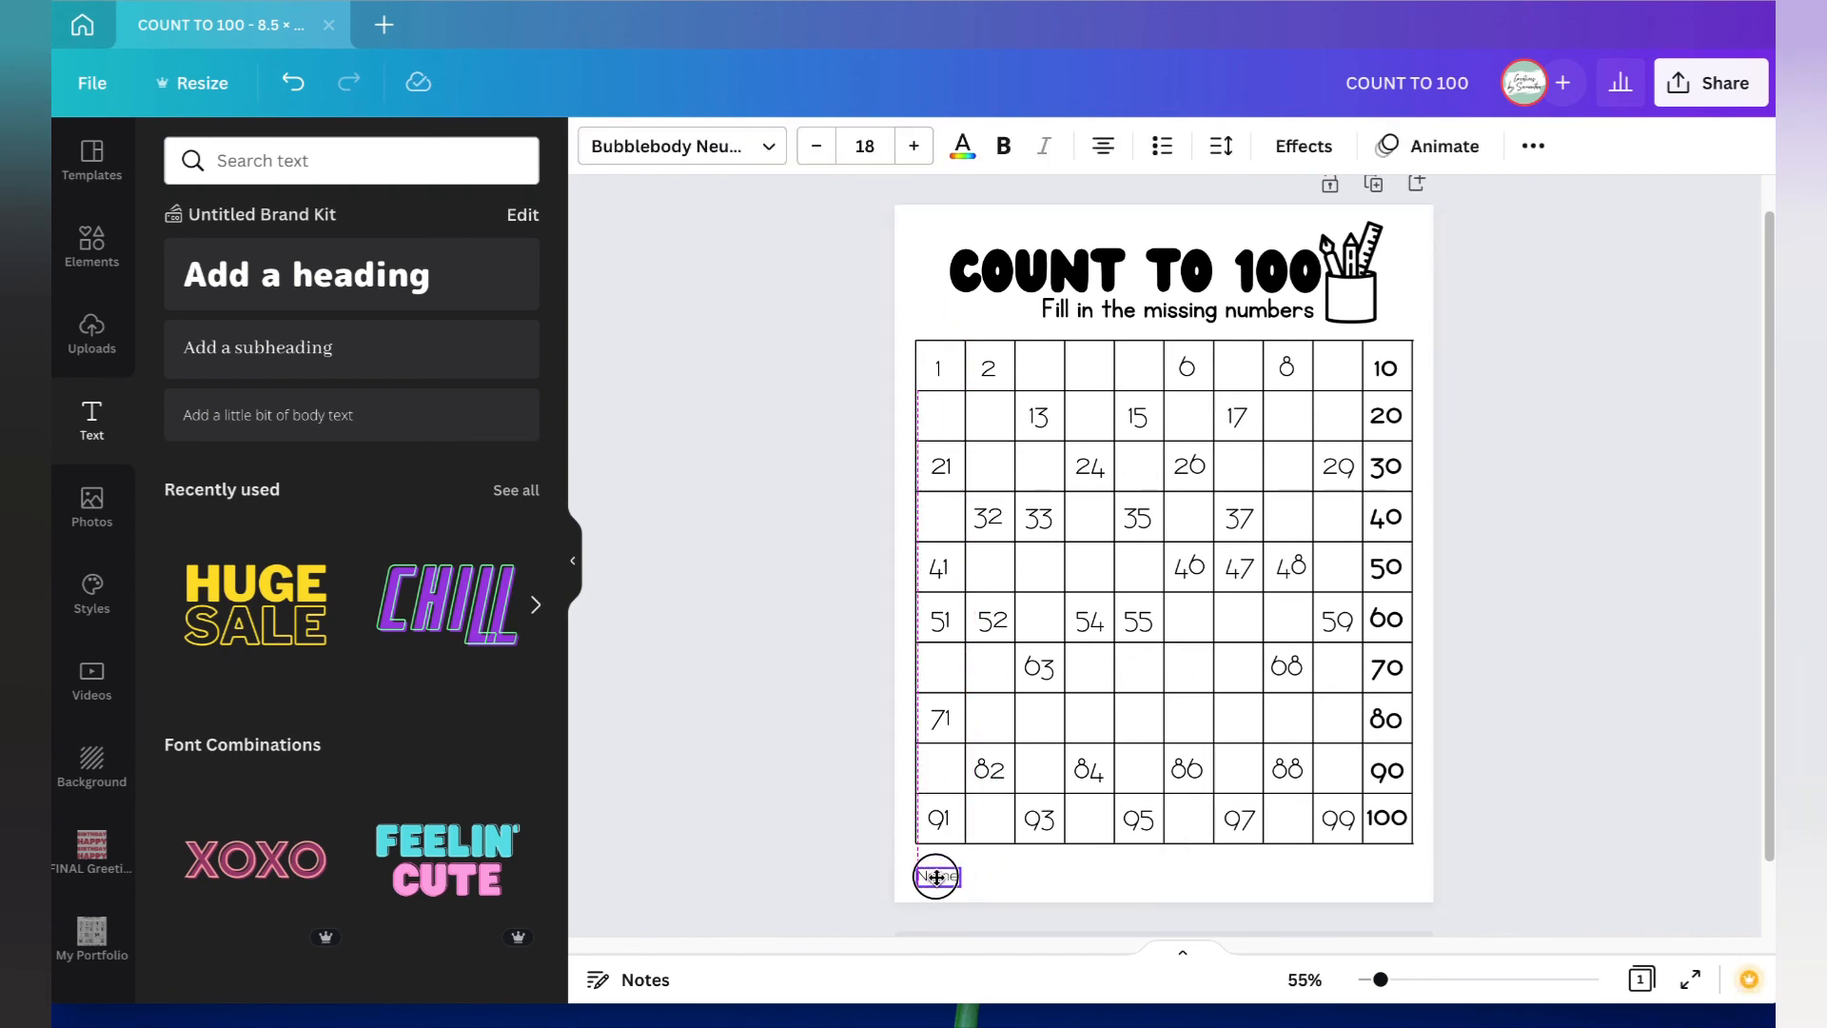
click(1035, 900)
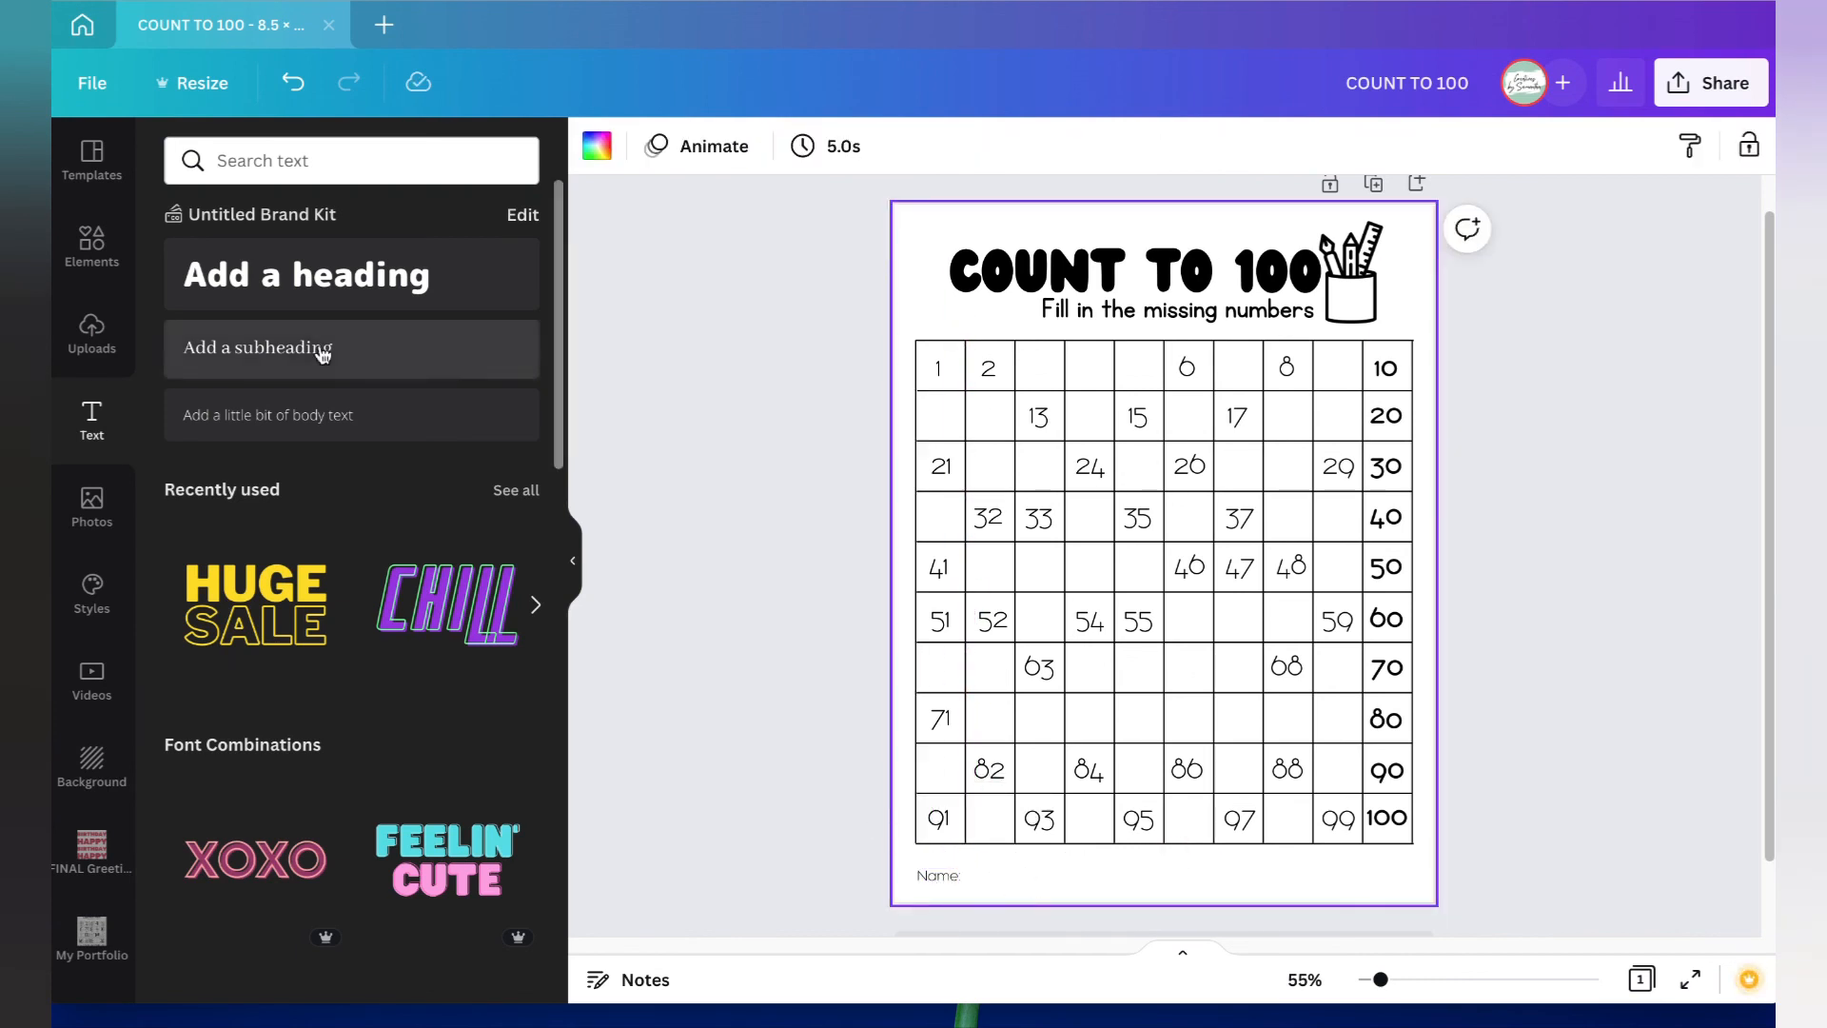
Step: Clear the elements search, add a straight line and place it directly after the "Name:" label below the grid
click(95, 252)
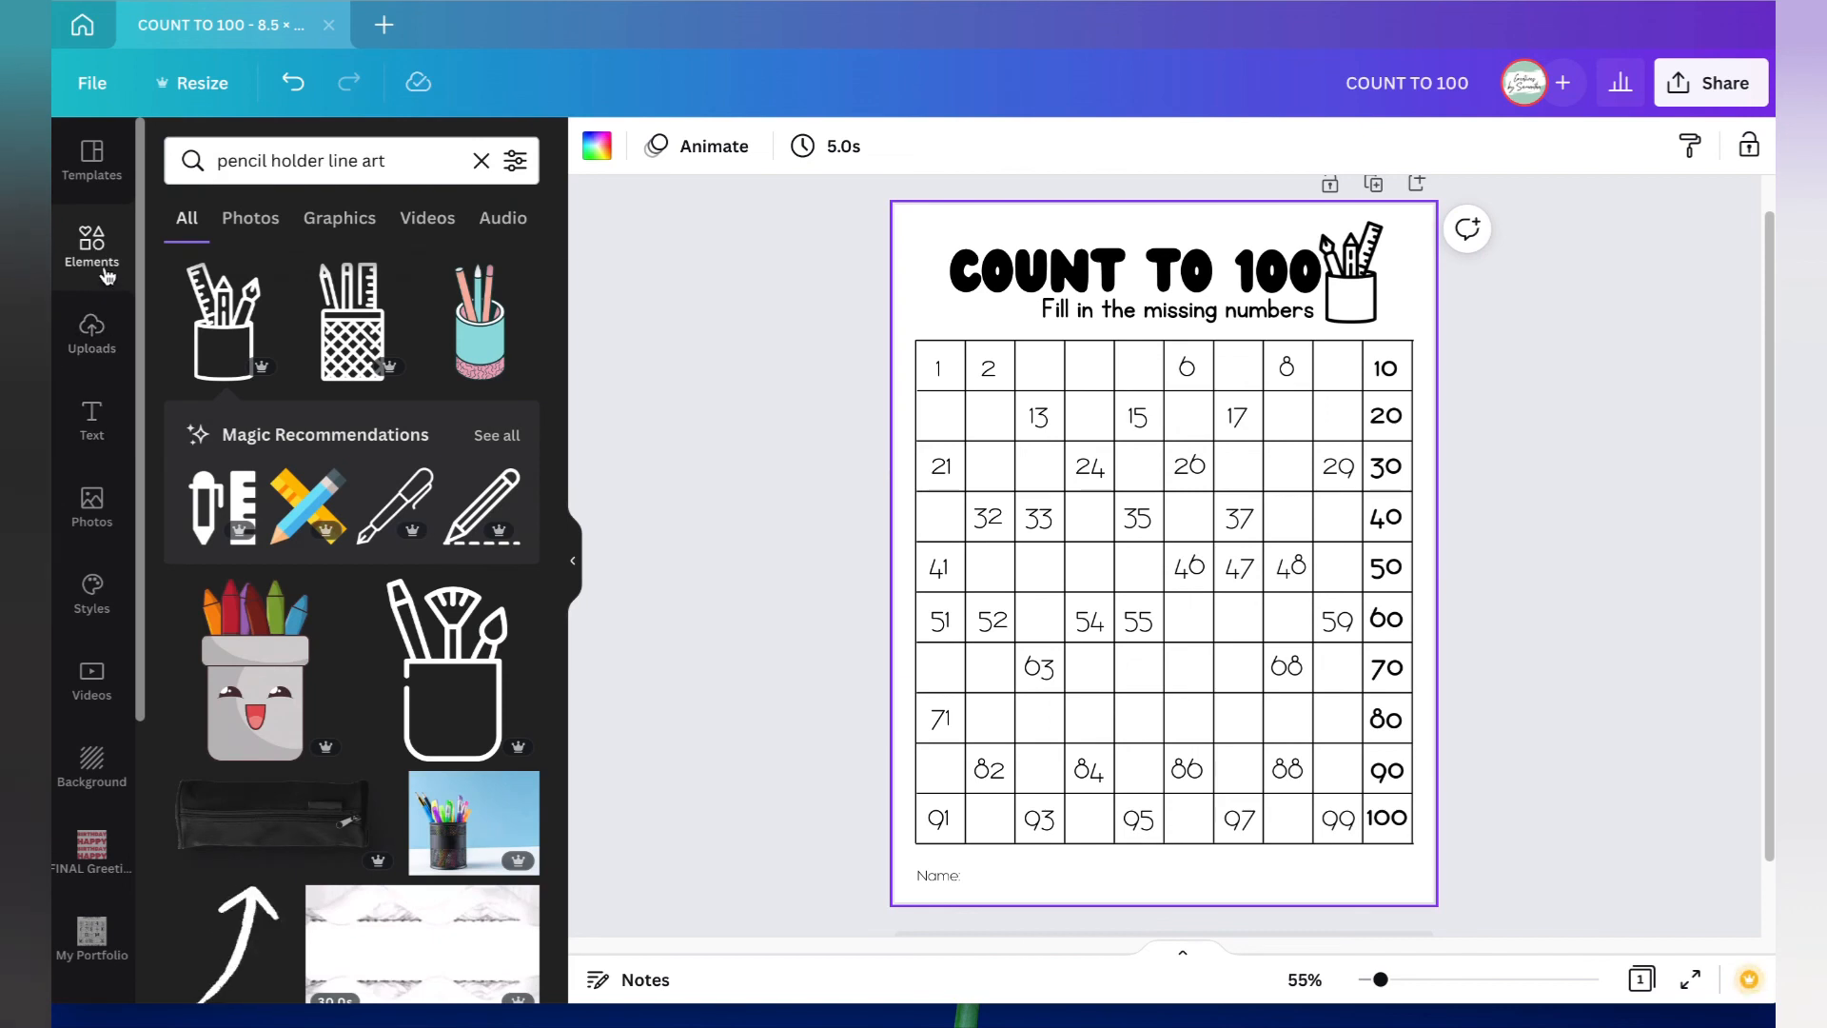
click(481, 160)
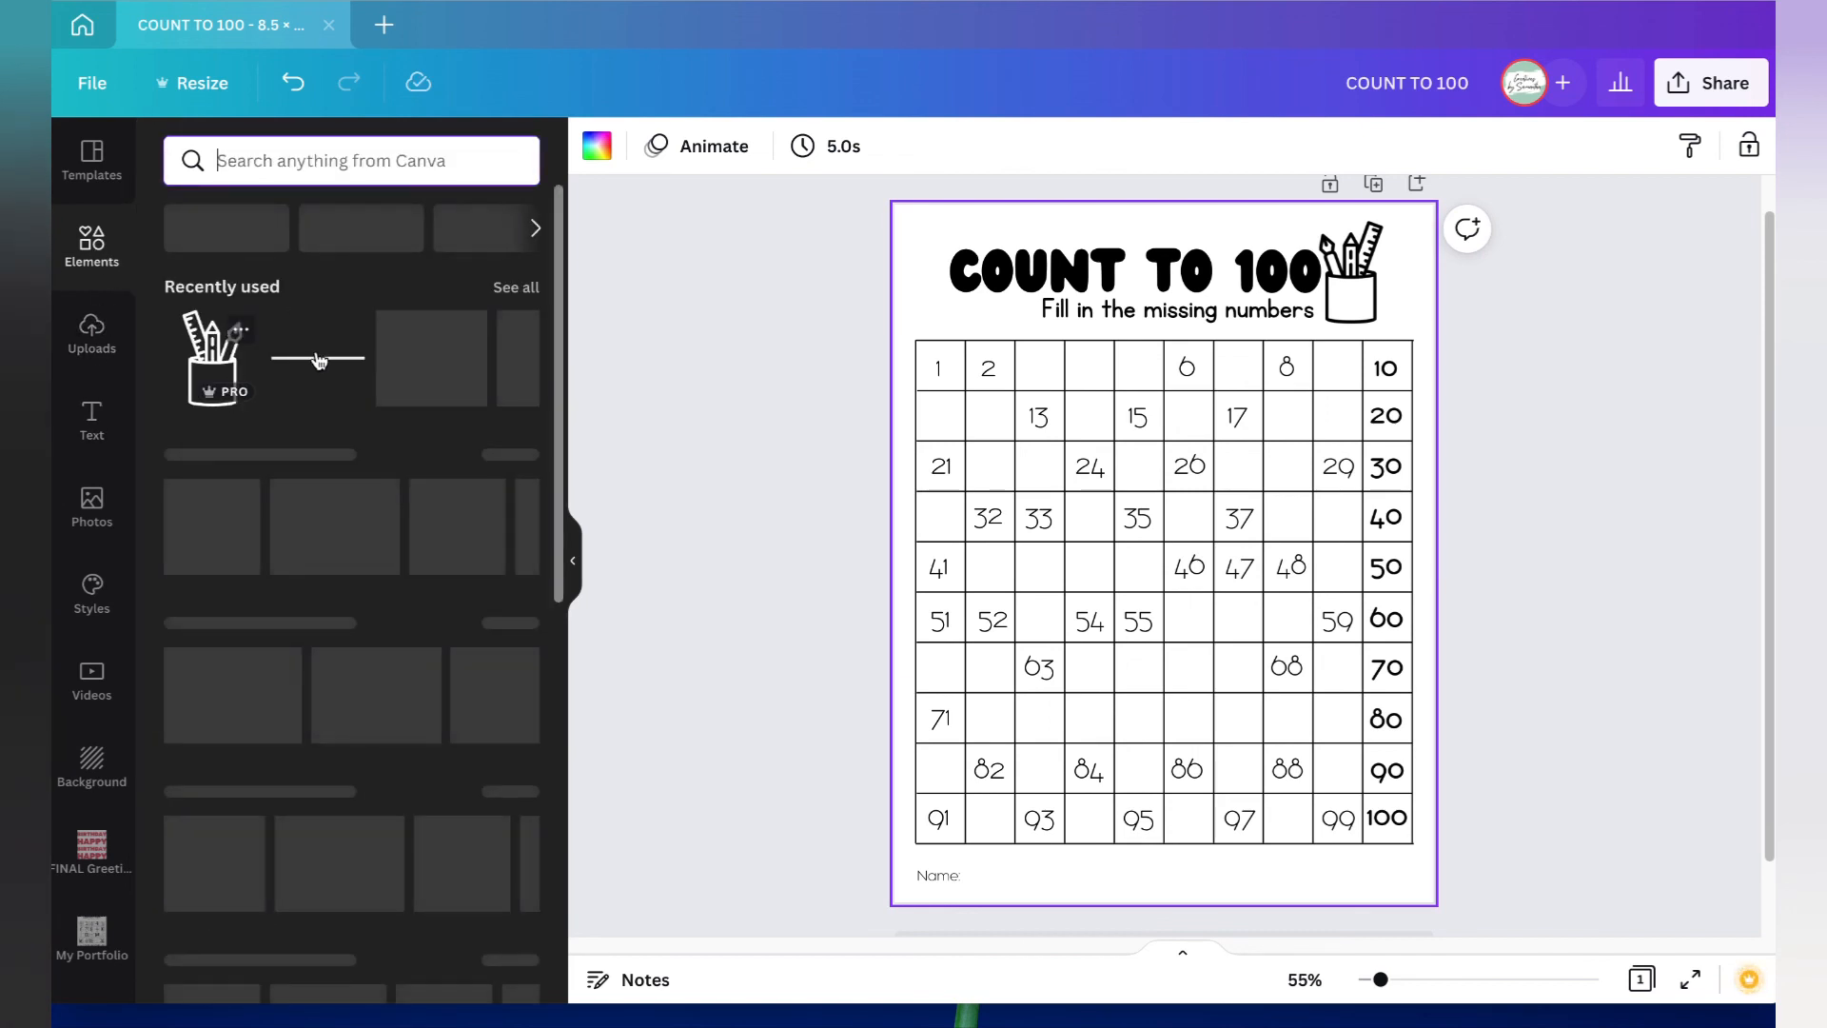
key(l)
drag(1166, 552, 1094, 870)
drag(1385, 979, 1430, 980)
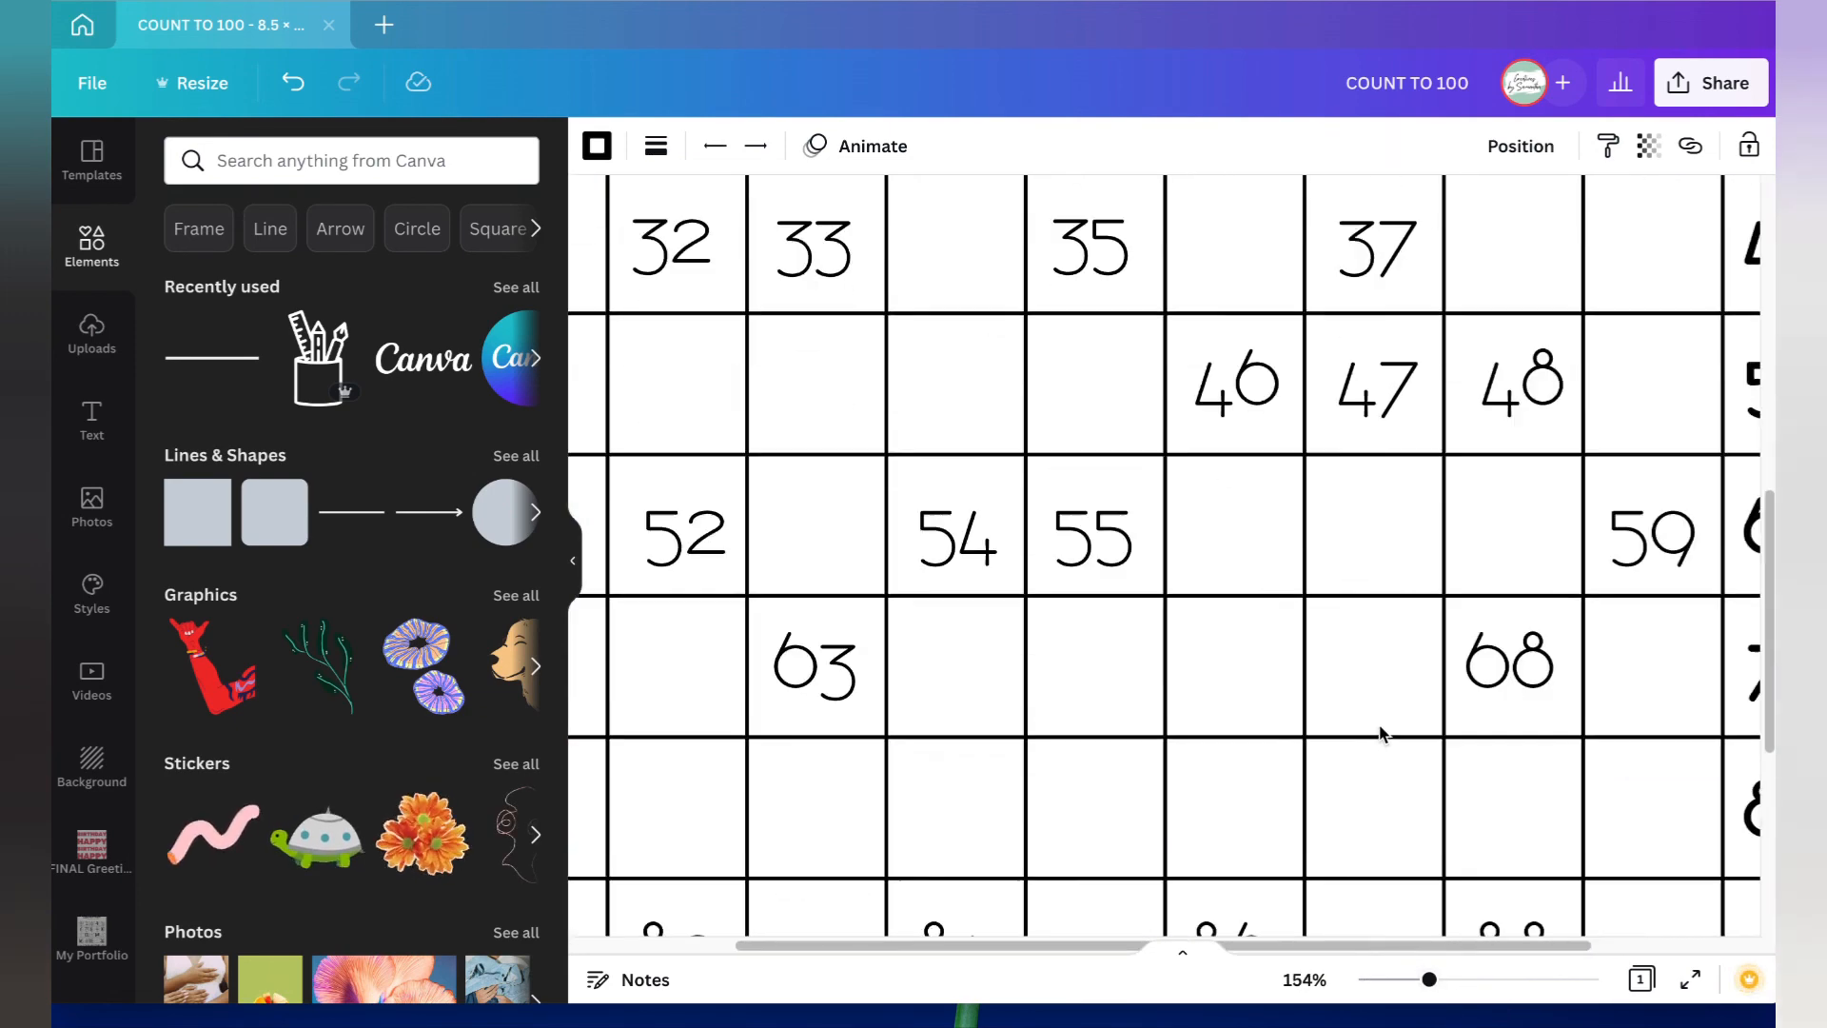
scroll(1379, 726, down, 5)
scroll(1379, 726, left, 2)
drag(1154, 726, 1051, 772)
Step: Set the name line's weight to 1 and extend its right end to below the grid's sixth column
click(676, 150)
drag(679, 368, 640, 361)
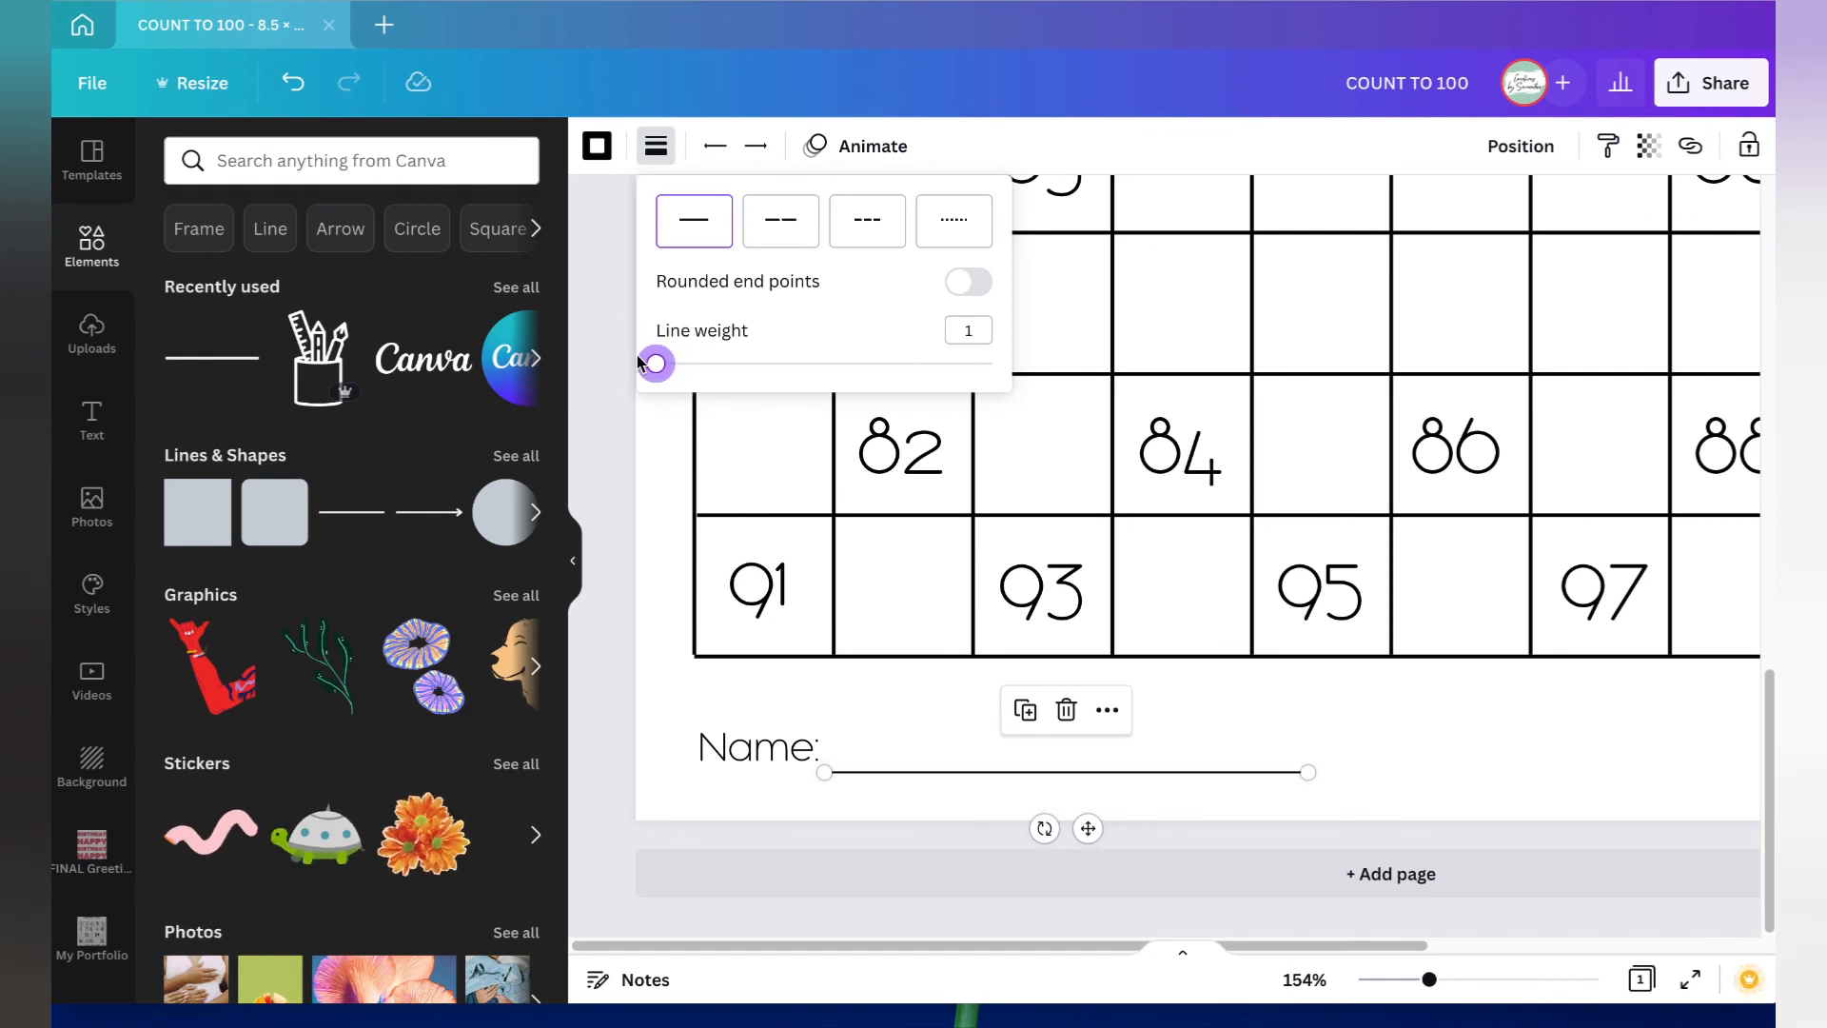
mouse_move(1088, 828)
mouse_down()
mouse_move(1105, 821)
mouse_move(1088, 832)
mouse_up()
drag(1332, 779, 1479, 775)
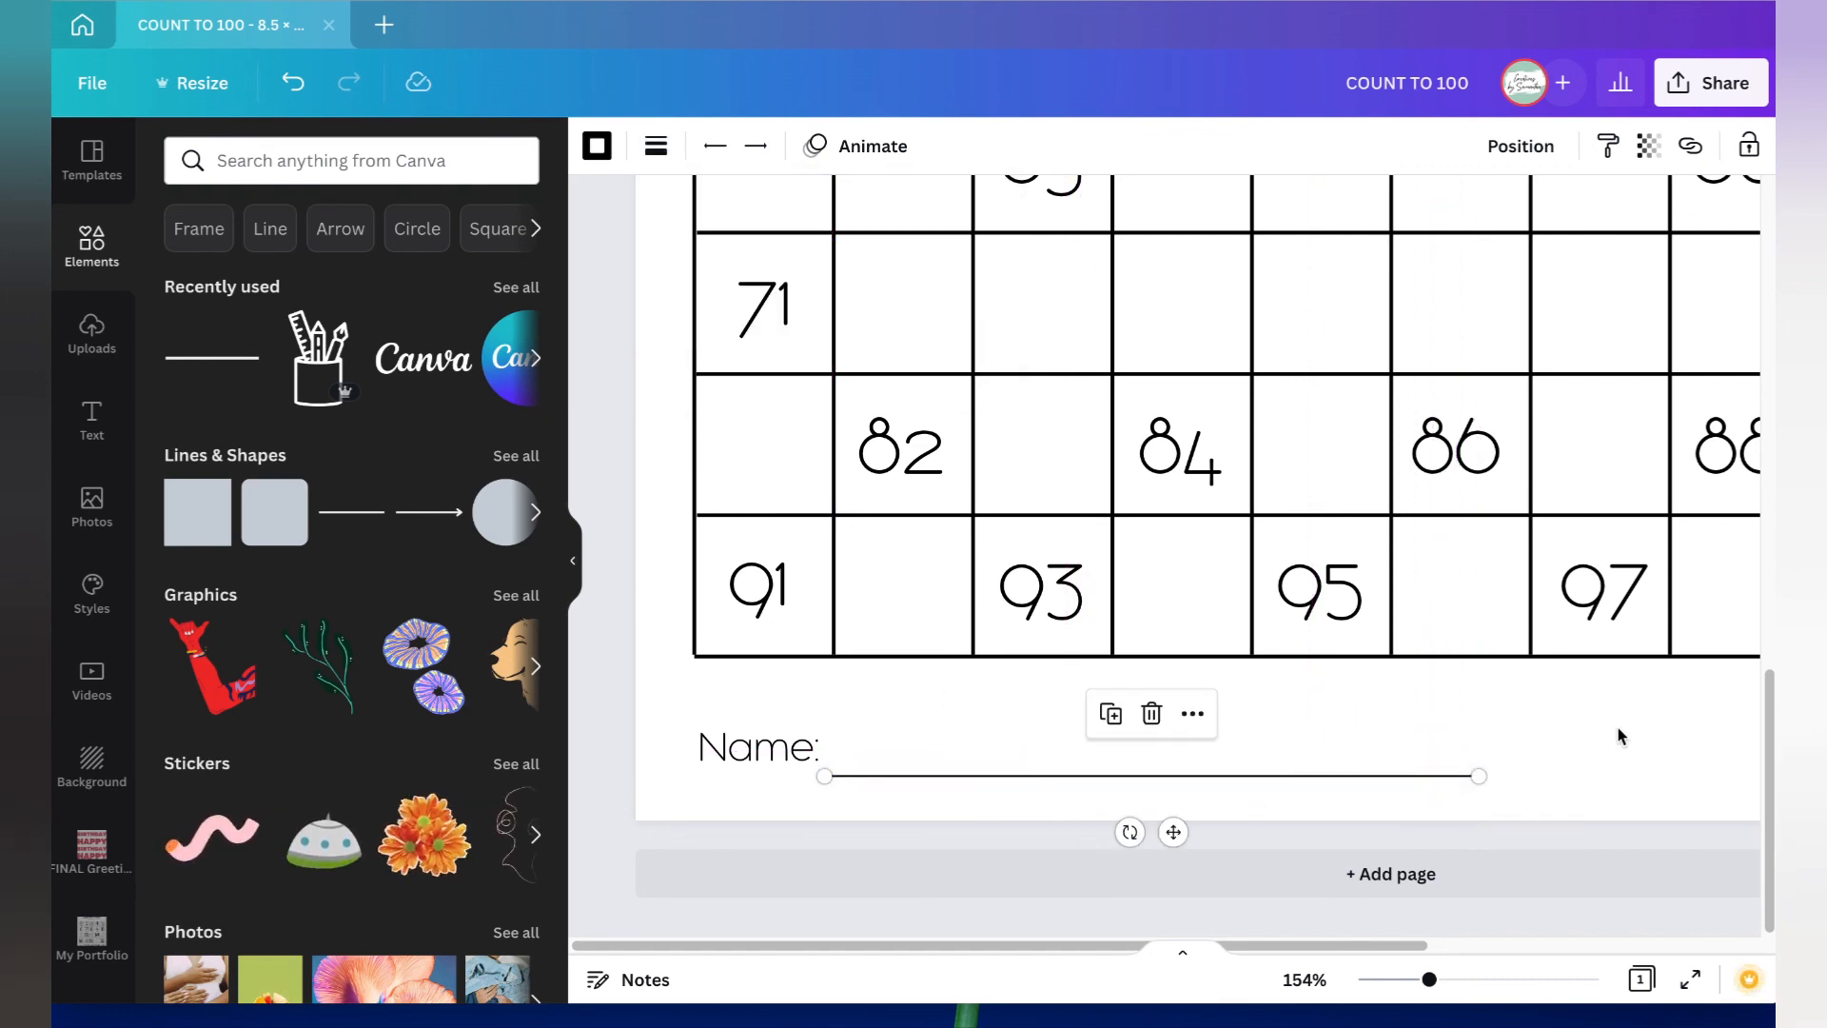
Step: Move the name line slightly up to sit level with the base of the "Name:" label
click(1621, 735)
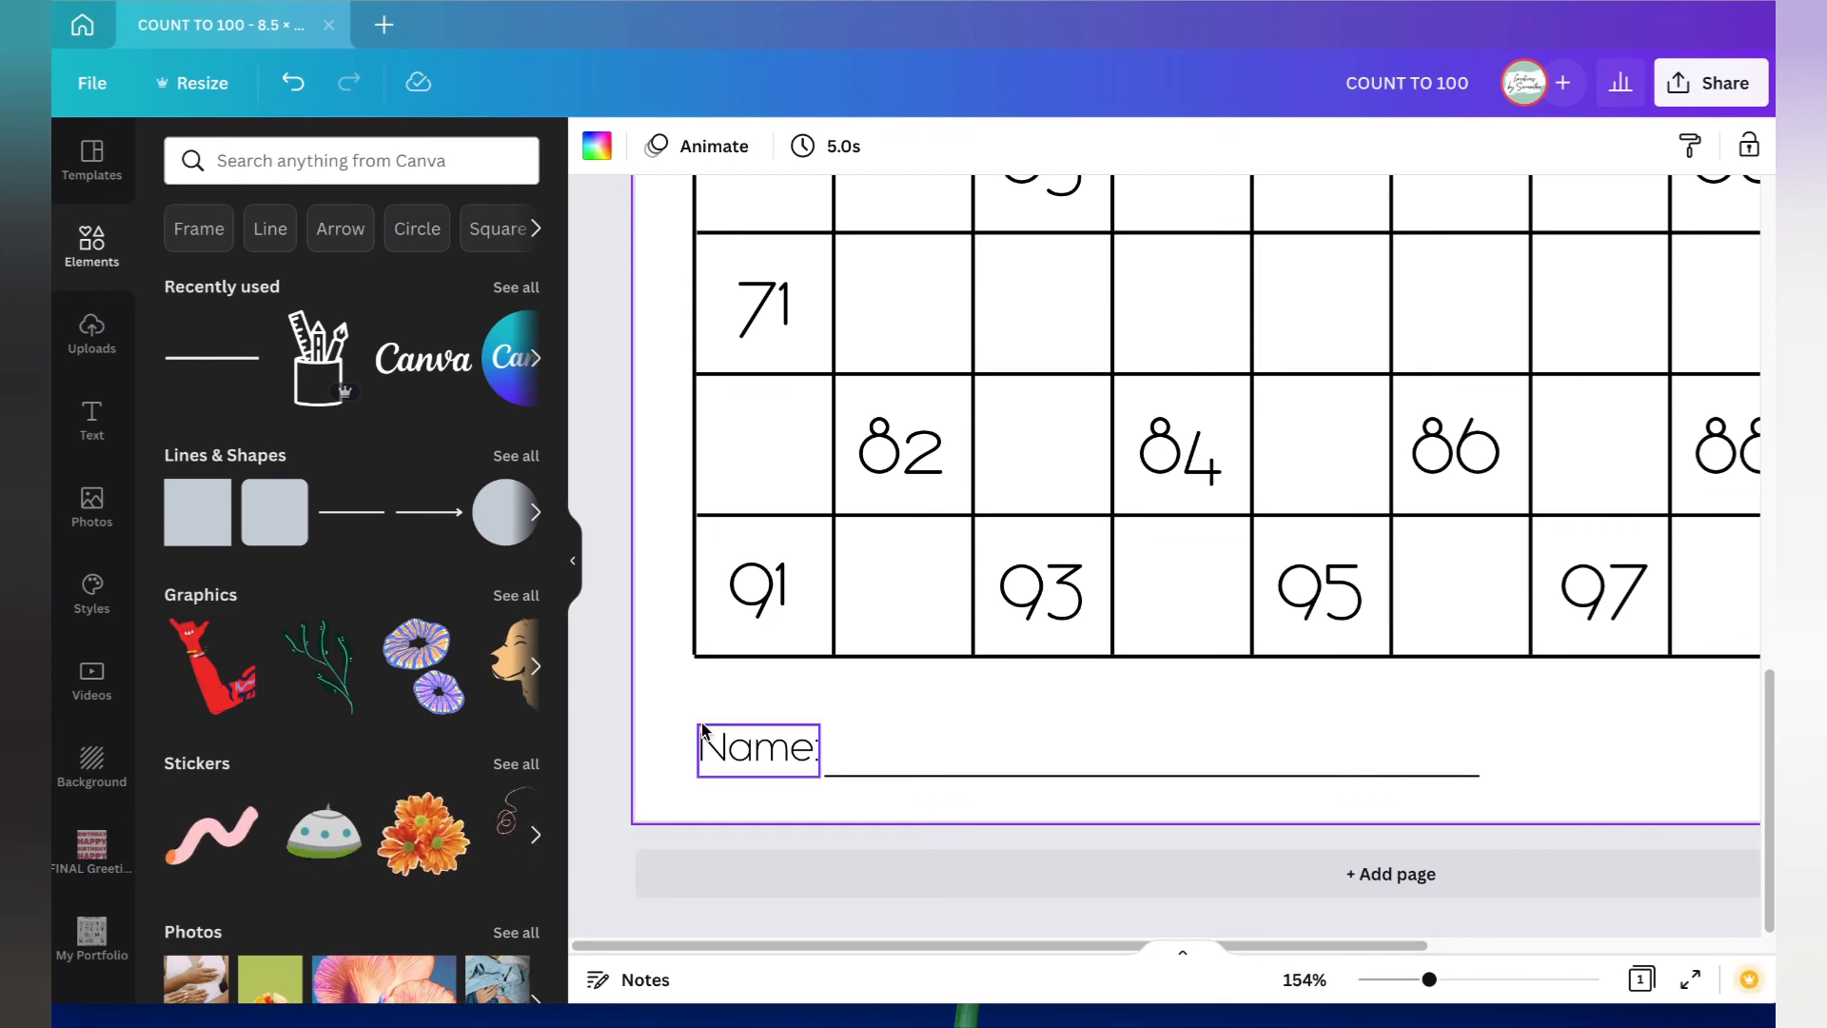
click(923, 778)
click(1685, 733)
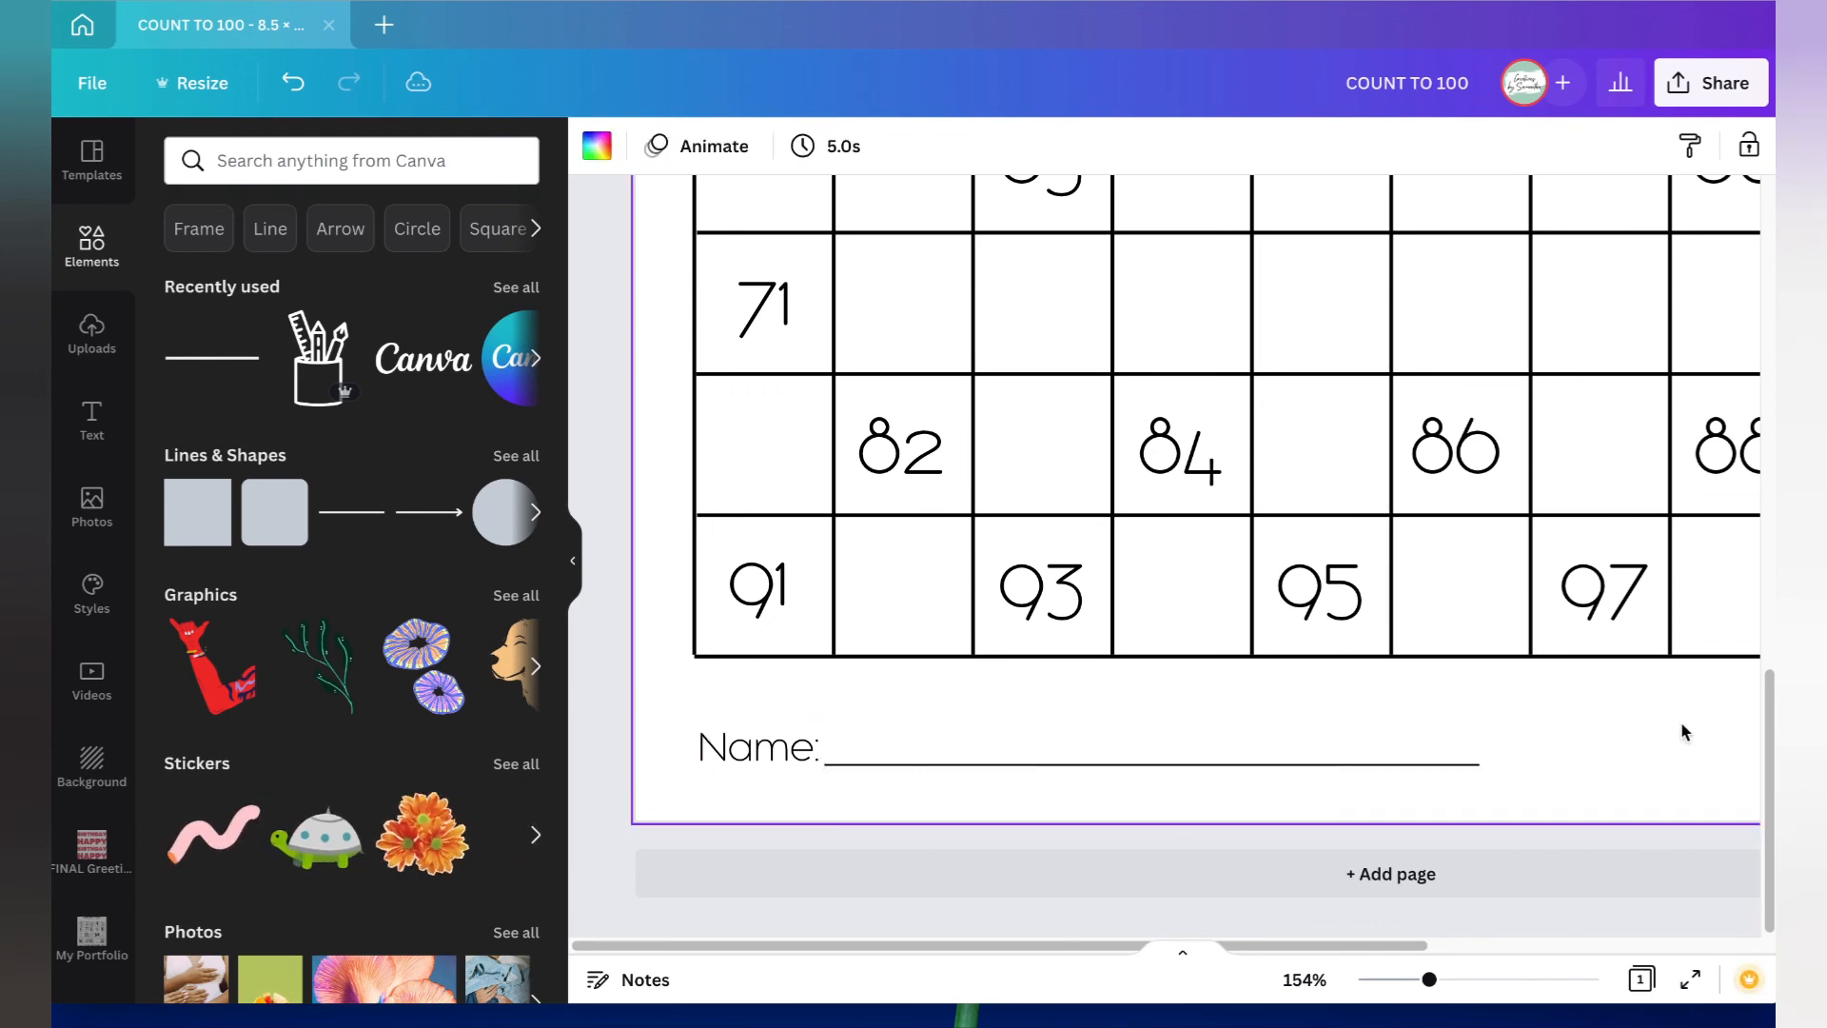
scroll(1681, 733, down, 5)
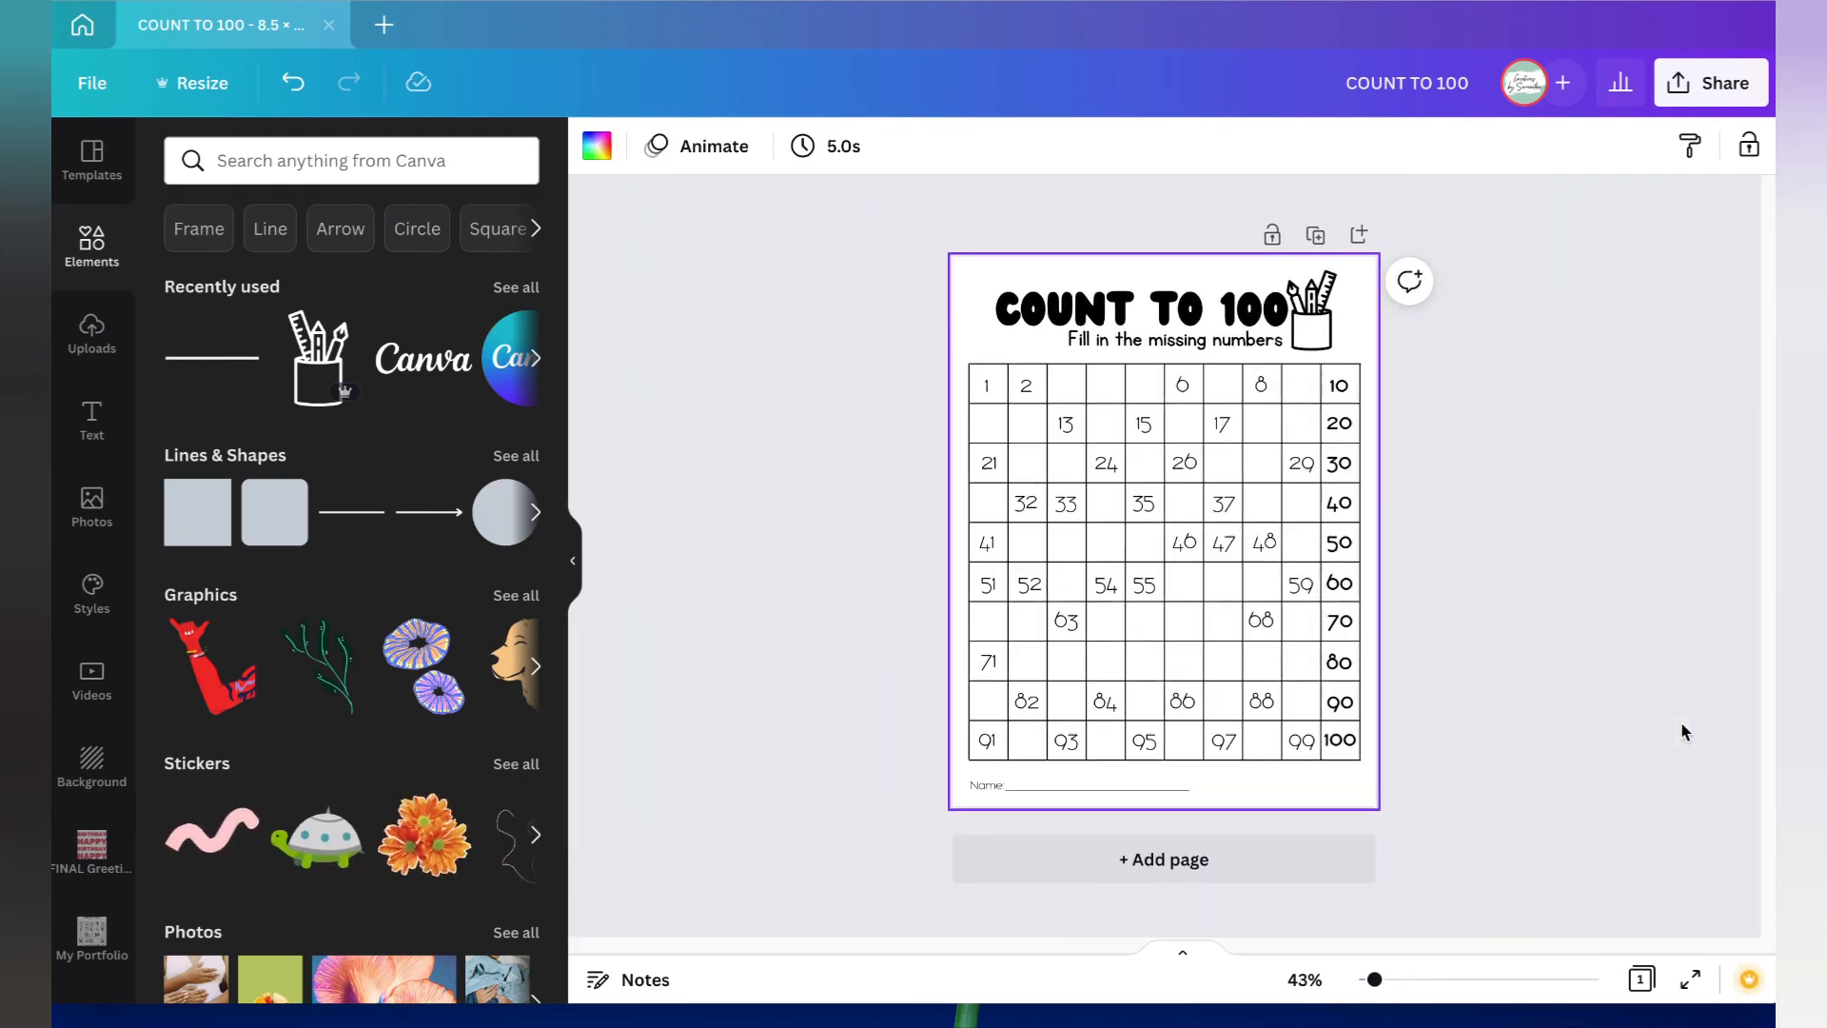